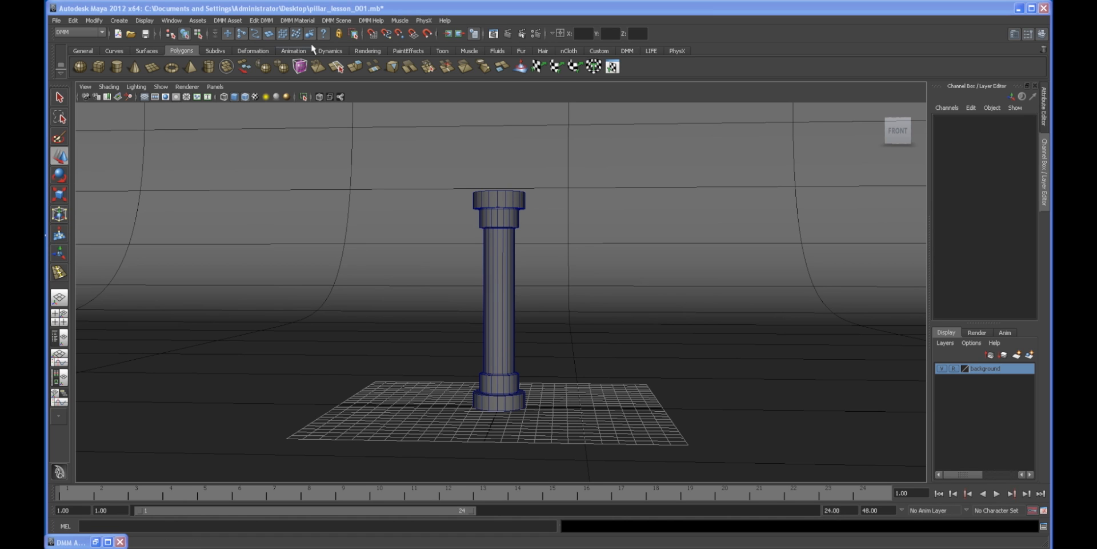
Step: Examine the pillar model in the viewport from several angles and distances
left_click_drag(496, 283, 490, 266, "alt")
scroll(490, 267, "up", 4)
scroll(598, 289, "down", 1)
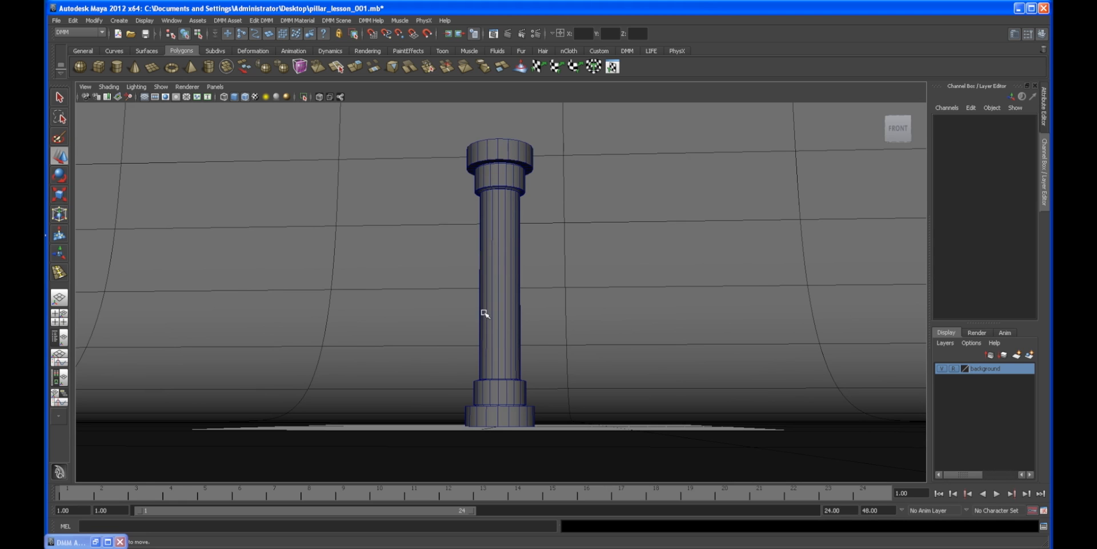
left_click_drag(464, 294, 421, 334, "alt")
right_click_drag(421, 333, 492, 358, "alt")
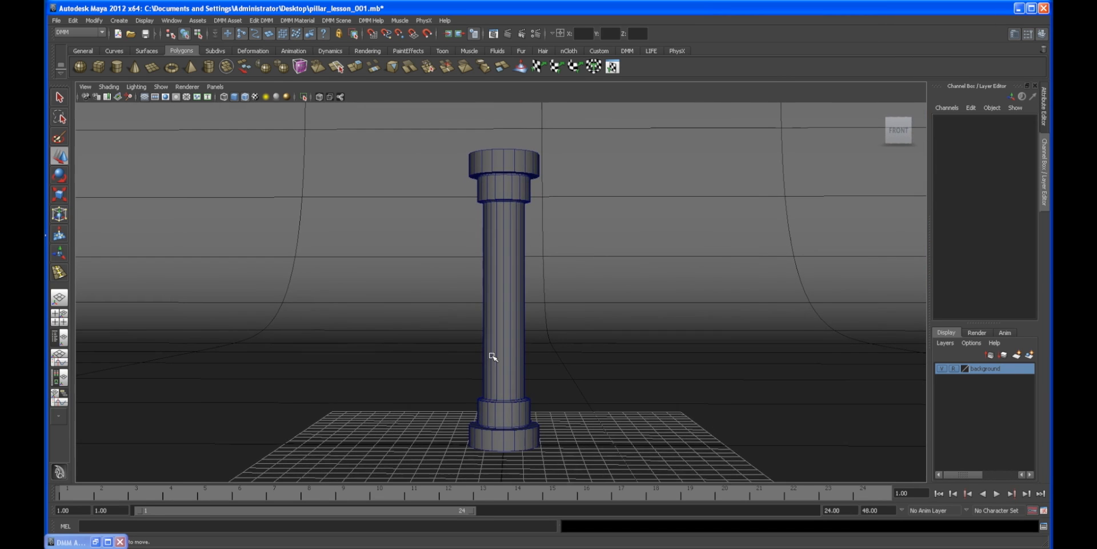
middle_click_drag(487, 357, 463, 345, "alt")
right_click_drag(463, 346, 462, 351, "alt")
right_click_drag(543, 362, 483, 358, "alt")
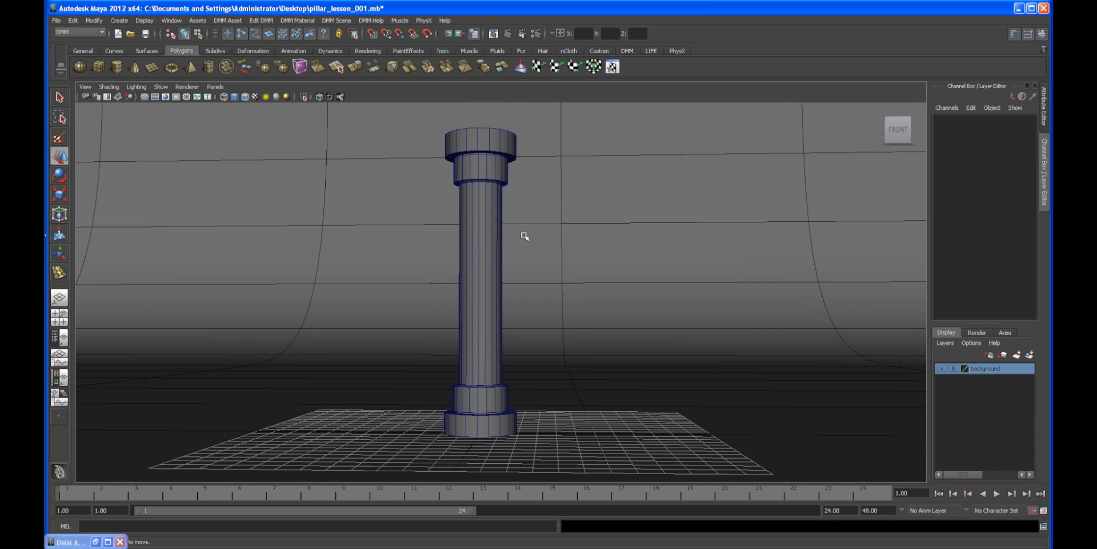
left_click_drag(486, 237, 480, 265, "alt")
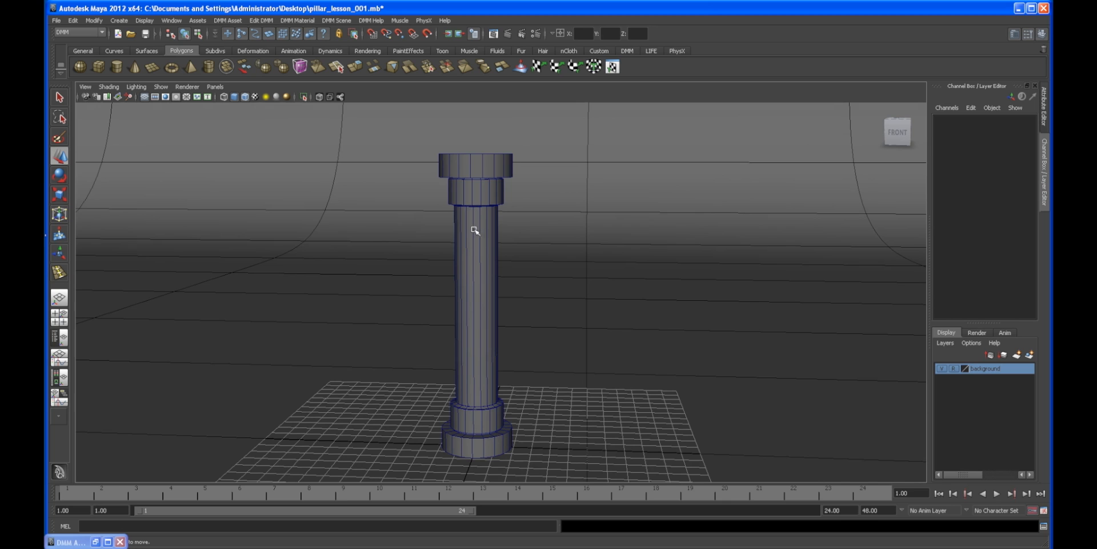
left_click_drag(474, 258, 468, 223, "alt")
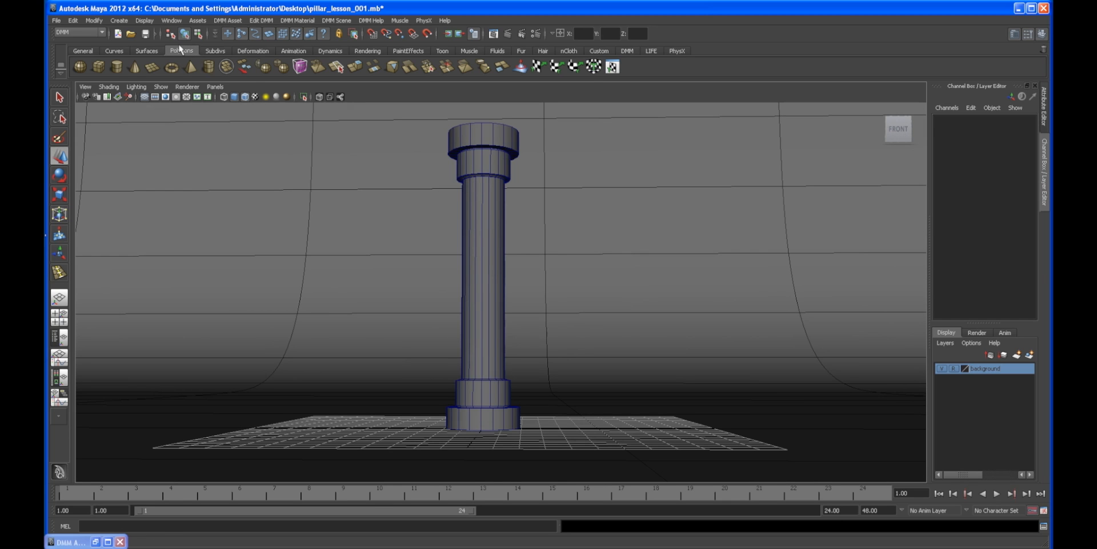
left_click(210, 69)
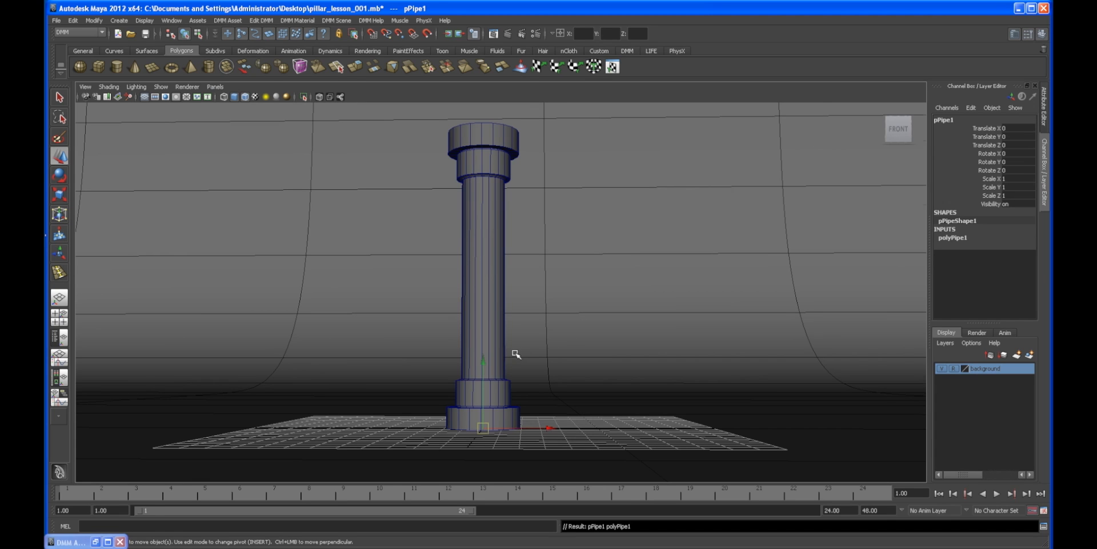
left_click_drag(514, 355, 513, 366, "alt")
left_click_drag(543, 446, 619, 445)
left_click_drag(559, 389, 559, 280)
left_click_drag(550, 328, 583, 312, "alt")
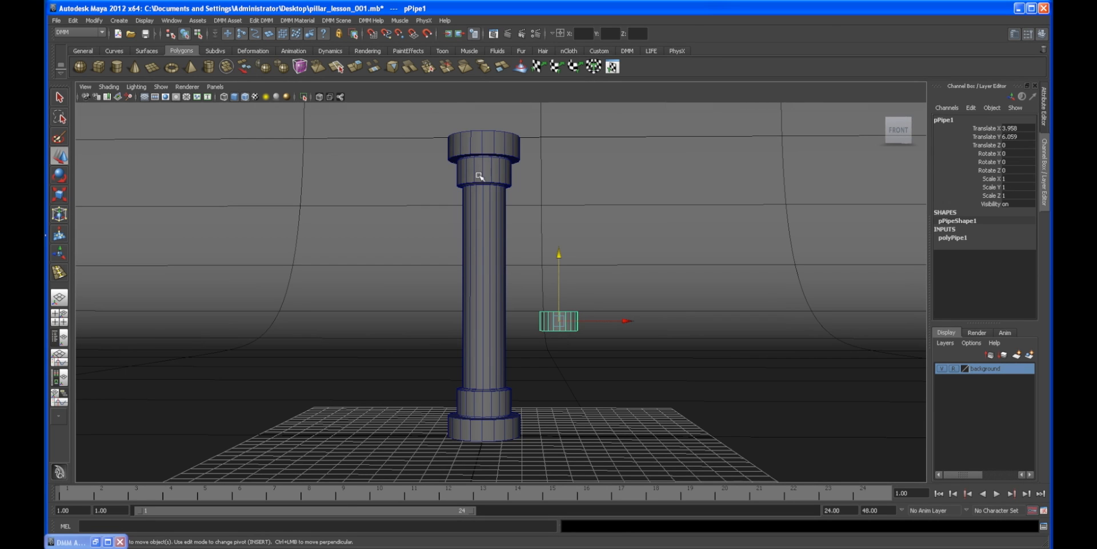
left_click_drag(519, 312, 483, 313, "alt")
key("Delete")
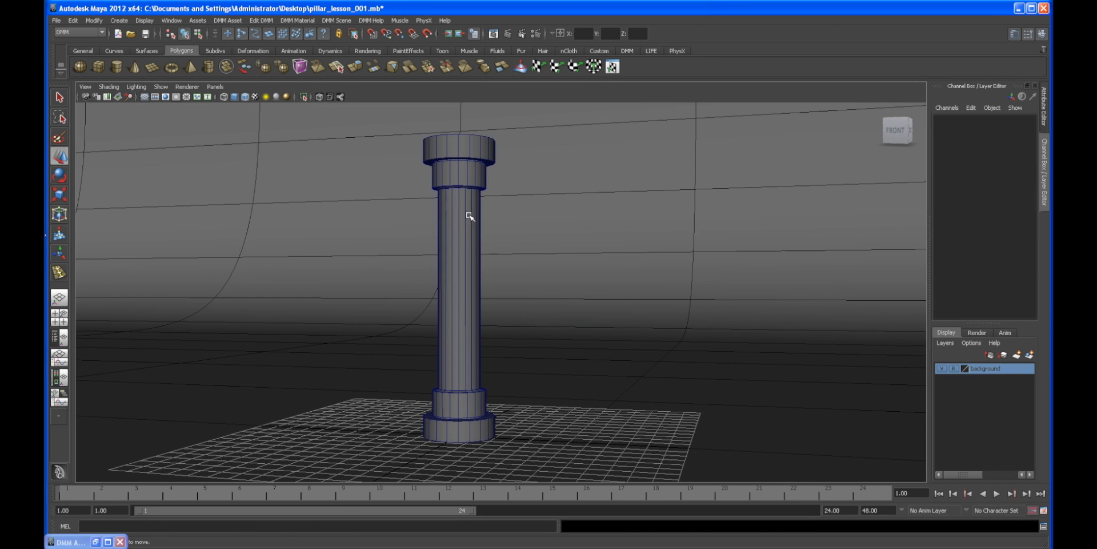
Step: Select the pillar and browse the DMM shelf and DMM Help menu entries
left_click_drag(470, 238, 493, 249, "alt")
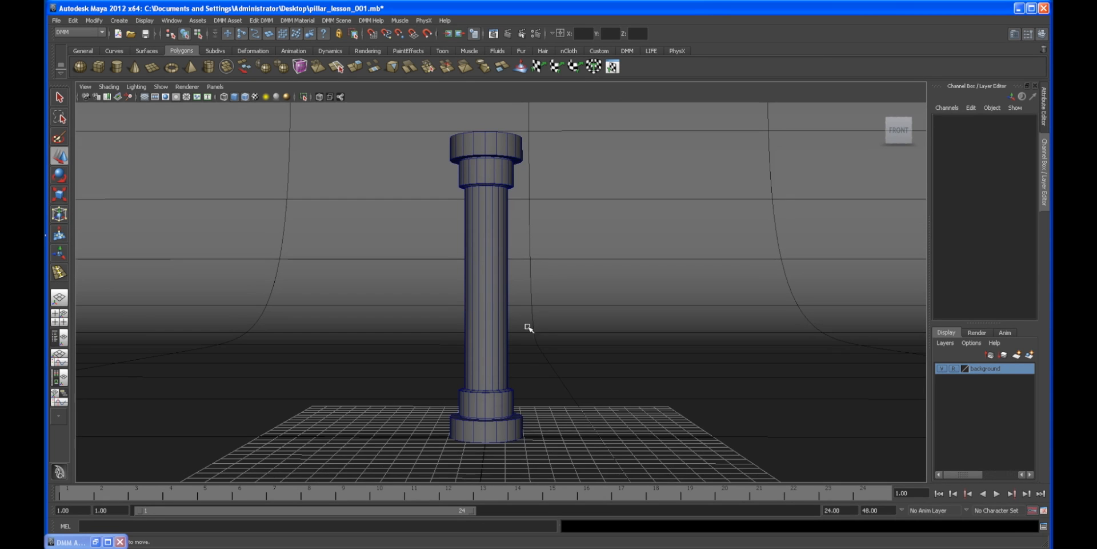
left_click(495, 288)
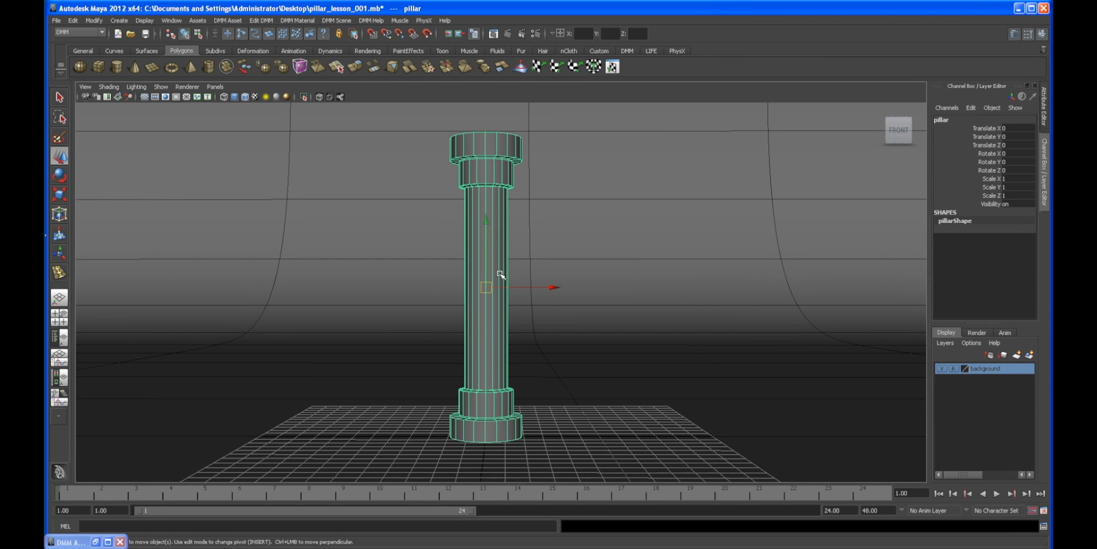
mouse_move(543, 296)
right_mouse_down("alt")
mouse_move(537, 304)
mouse_move(561, 309)
mouse_move(529, 300)
right_mouse_up("alt")
left_click_drag(529, 300, 661, 292, "alt")
left_click_drag(514, 335, 573, 328, "alt")
left_click_drag(463, 328, 461, 341, "alt")
right_click_drag(461, 341, 549, 343, "alt")
left_click_drag(548, 343, 444, 365, "alt")
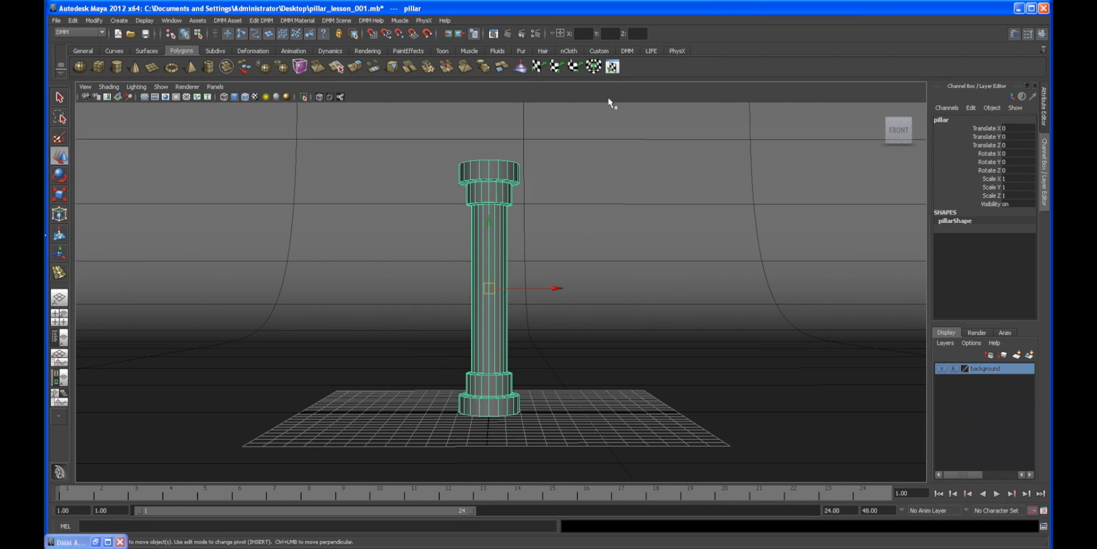
left_click(627, 50)
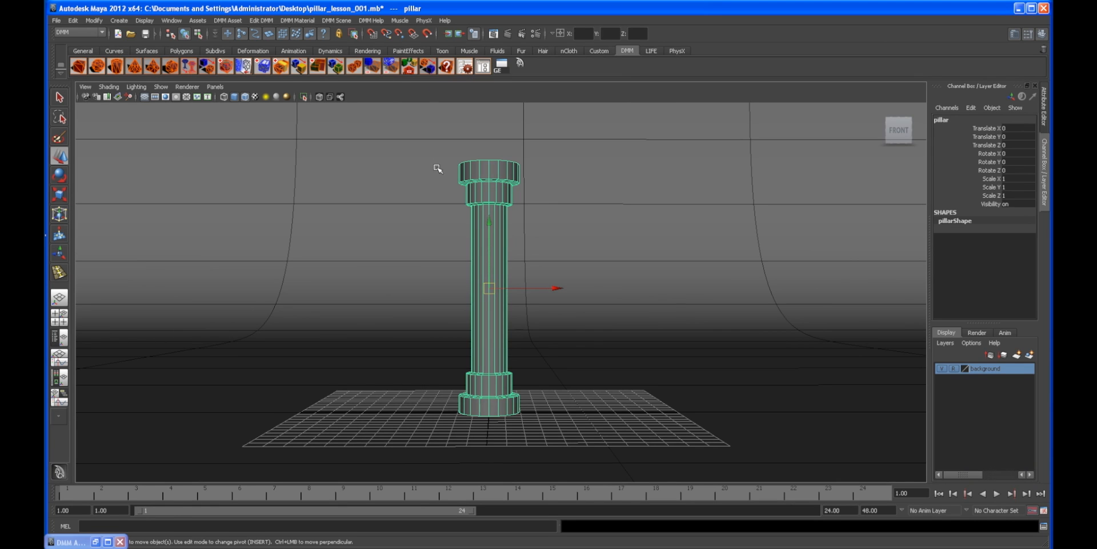
left_click(375, 21)
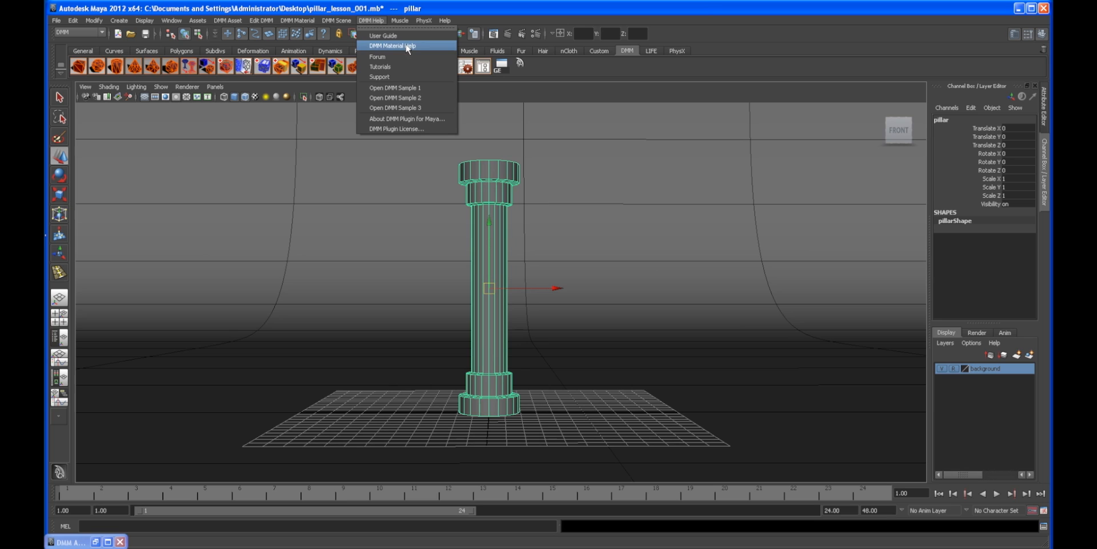
key("alt+Tab")
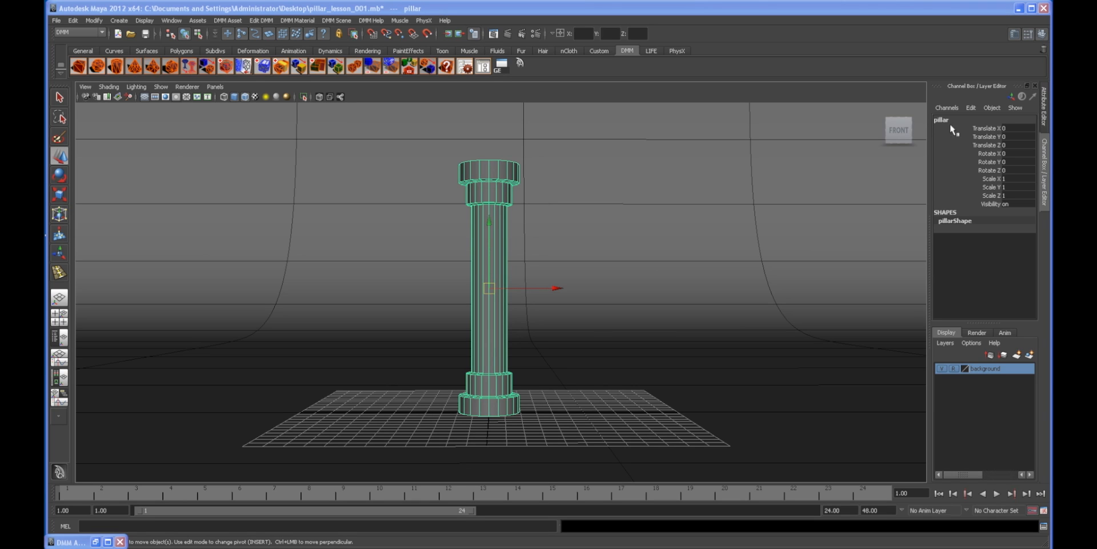
Step: Convert the pillar into a DMM object with AutoCage, using Scale Gap 1.0 and Target Face Count 100.0
left_click_drag(549, 246, 404, 262, "alt")
left_click(335, 252)
left_click_drag(336, 252, 430, 278, "alt")
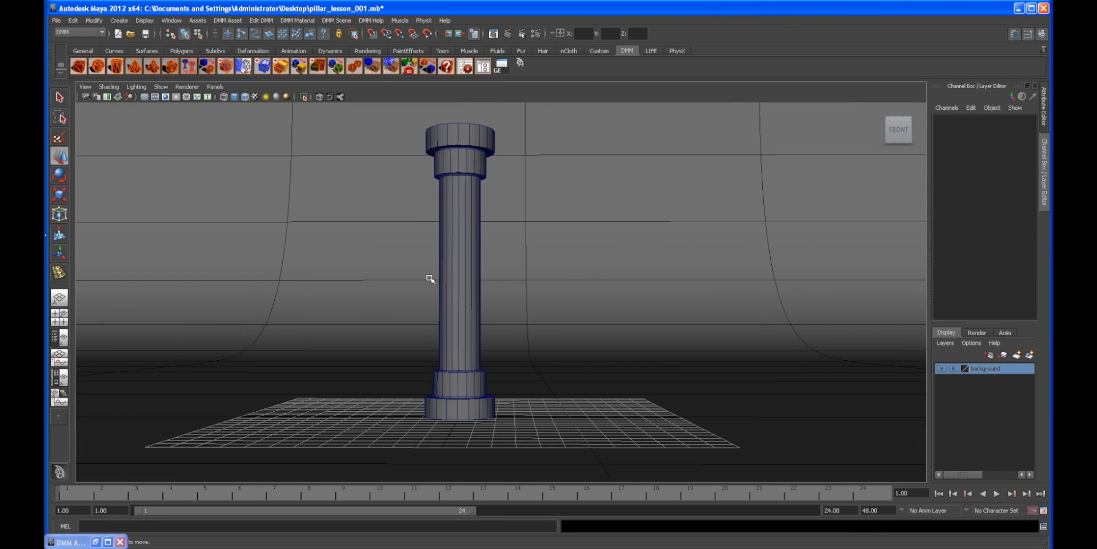
left_click(437, 174)
left_click_drag(438, 174, 441, 201, "alt")
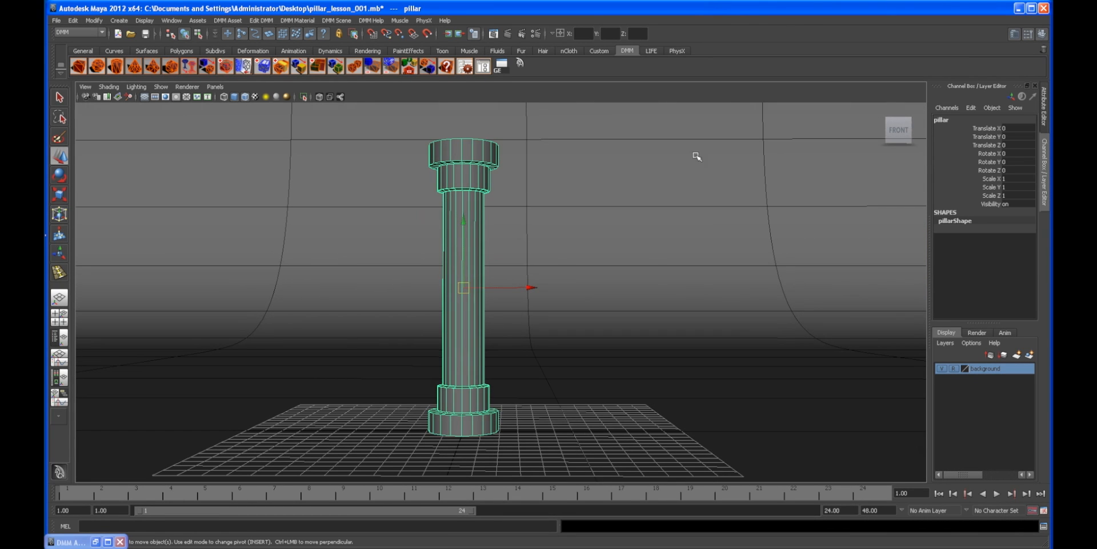
left_click_drag(647, 174, 646, 180, "alt")
left_click_drag(482, 137, 487, 166, "alt")
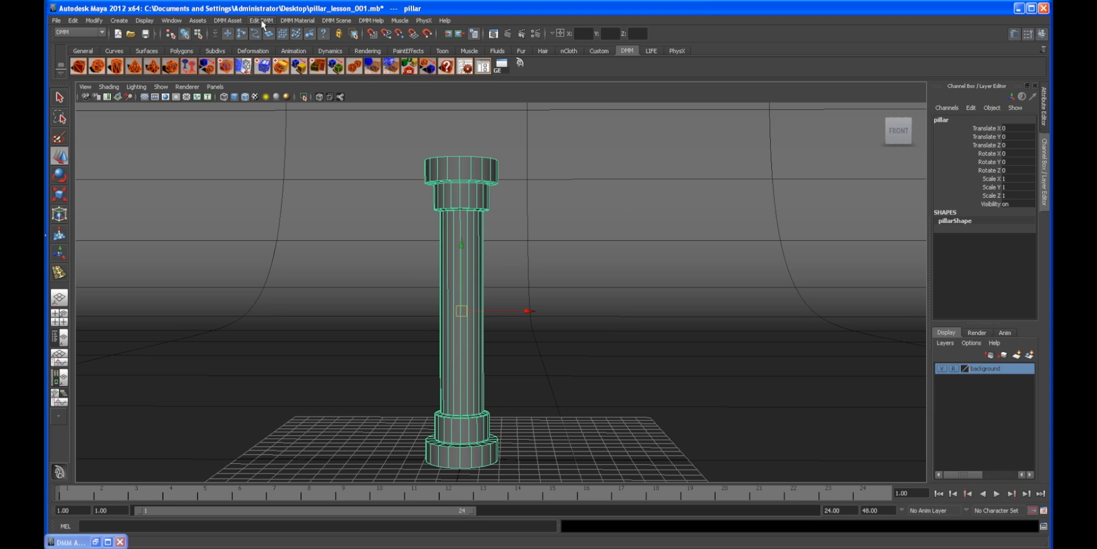
left_click(228, 21)
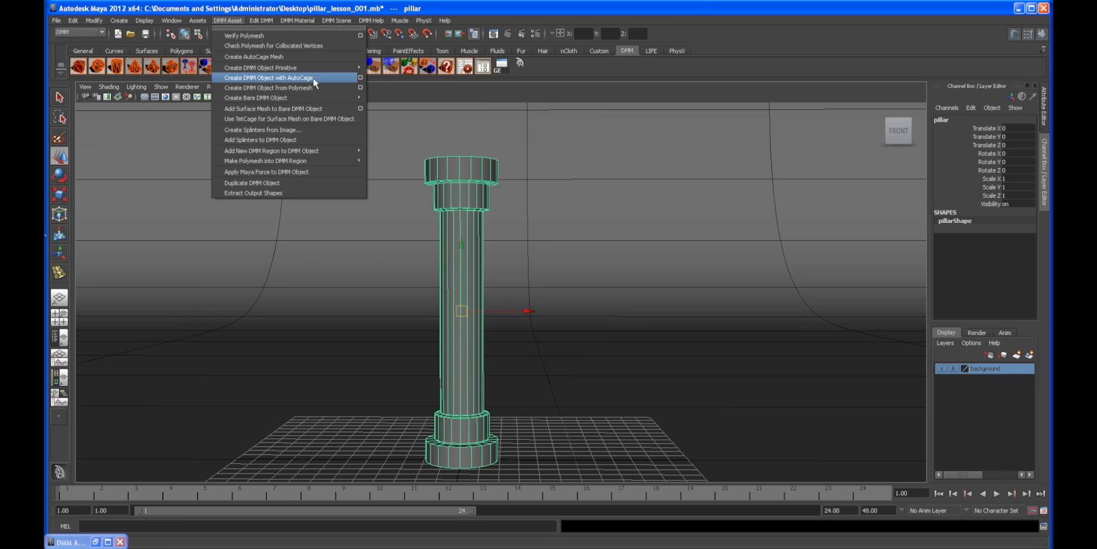
left_click(361, 79)
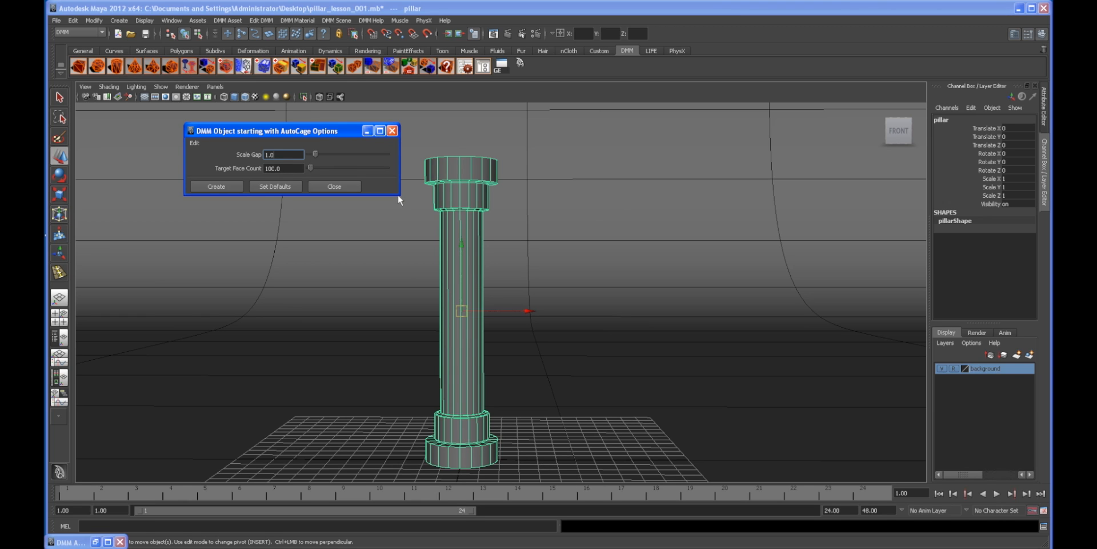
left_click(224, 185)
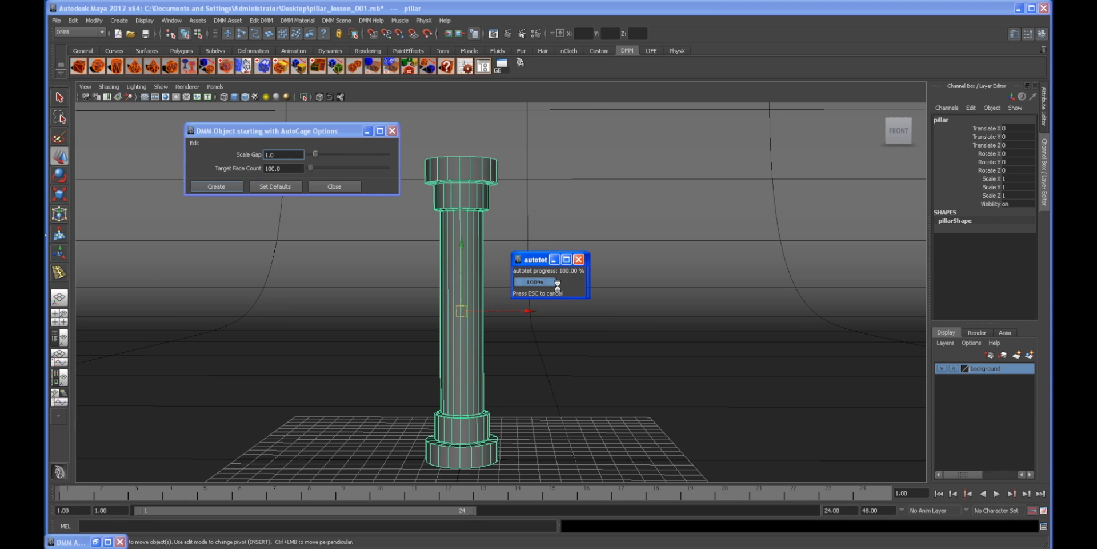
Step: Inspect the generated DMM cage around the pillar up close
left_click_drag(457, 283, 490, 260, "alt")
left_click(502, 248)
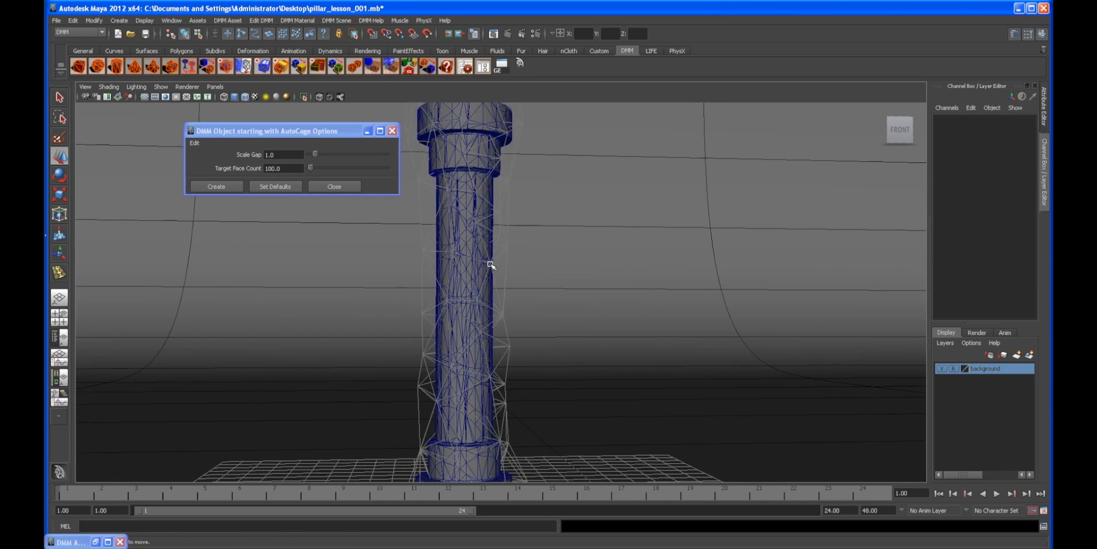
left_click(490, 259)
scroll(463, 215, "up", 5)
scroll(466, 223, "up", 6)
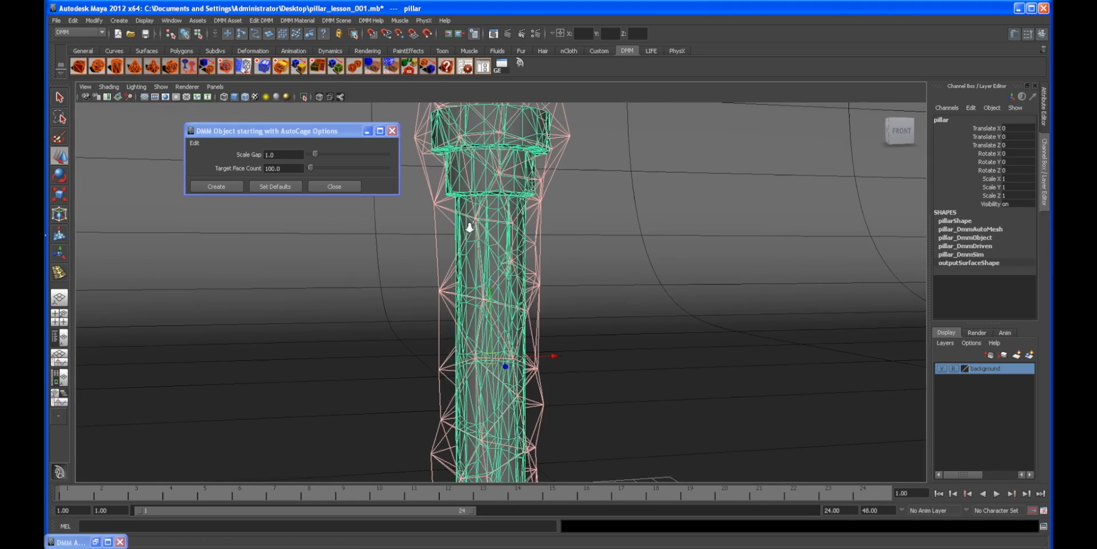
scroll(492, 243, "down", 3)
mouse_move(485, 240)
left_mouse_down("alt")
mouse_move(460, 276)
mouse_move(487, 255)
left_mouse_up("alt")
scroll(487, 255, "down", 3)
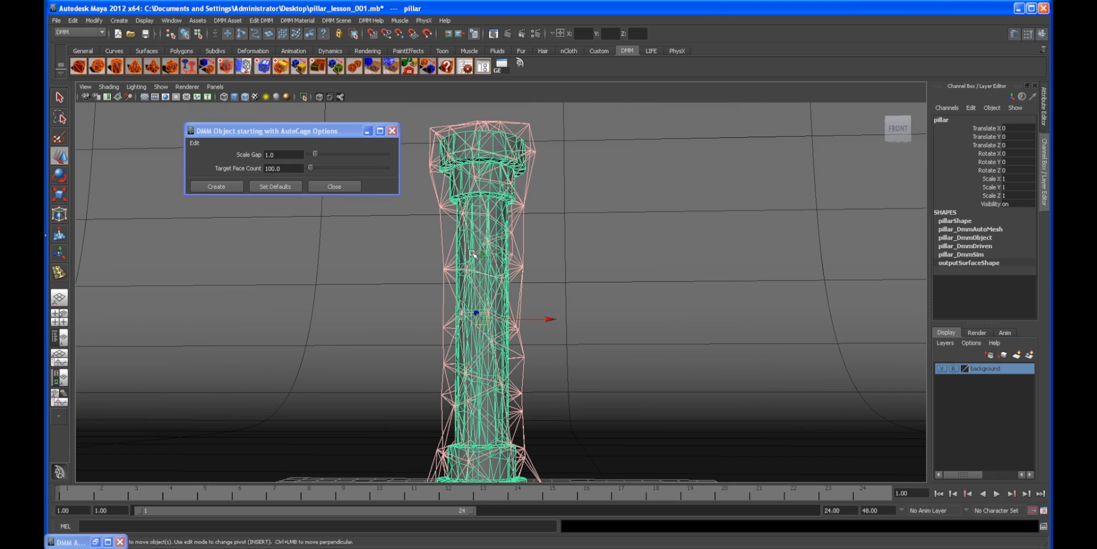
left_click_drag(474, 267, 470, 107, "alt")
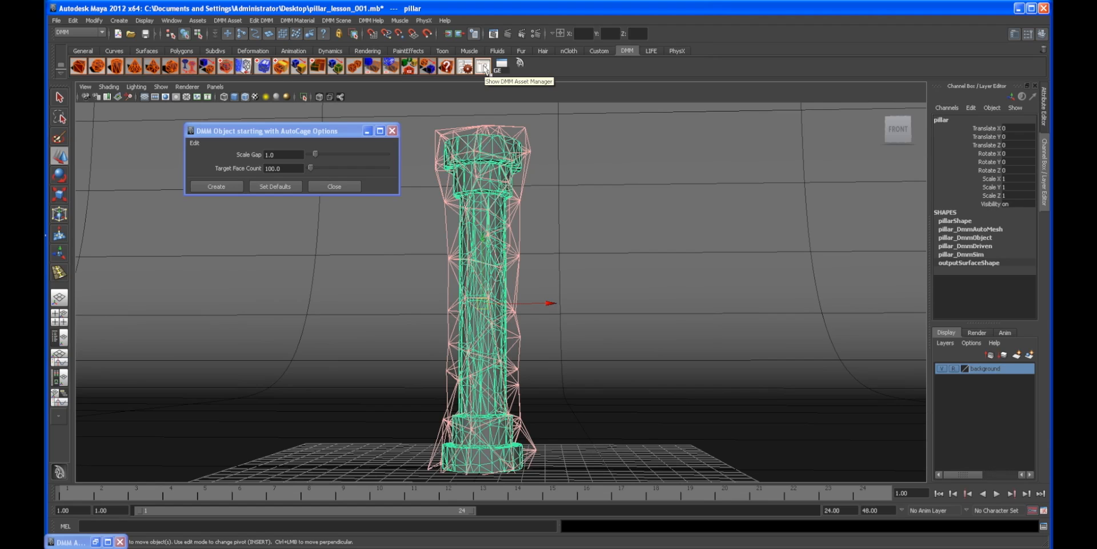
Step: Open the DMM Asset Manager and set the pillar's Target Face Count to 50.0
left_click(483, 67)
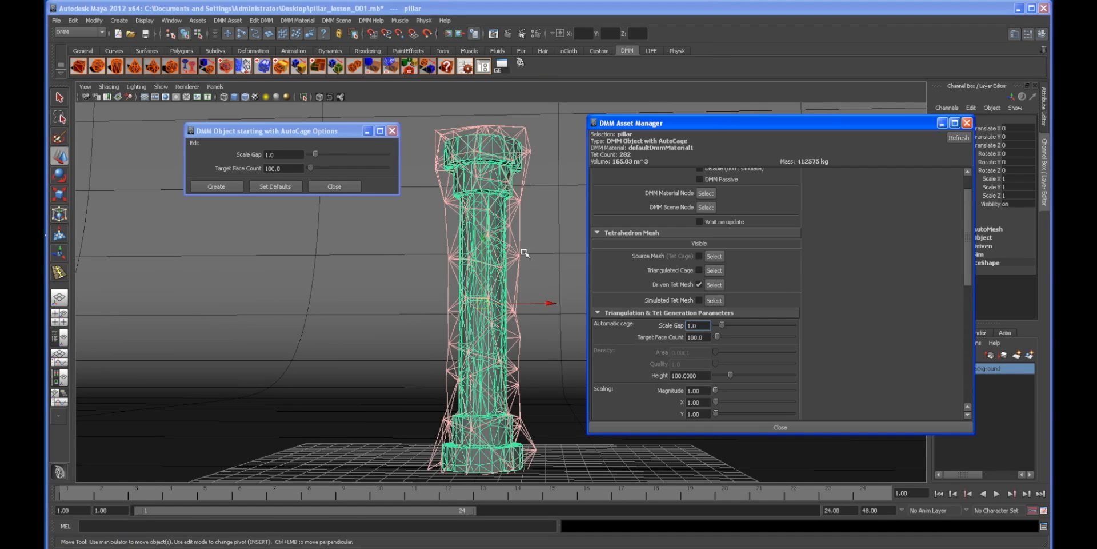
left_click_drag(693, 115, 693, 54)
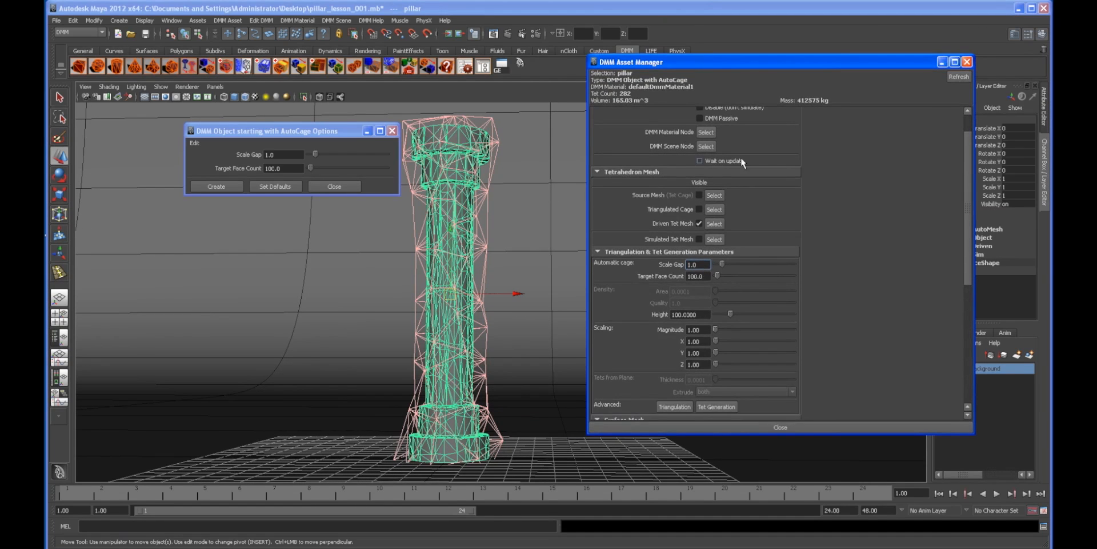
double_click(693, 276)
left_click(701, 276)
type("50.0")
key("Return")
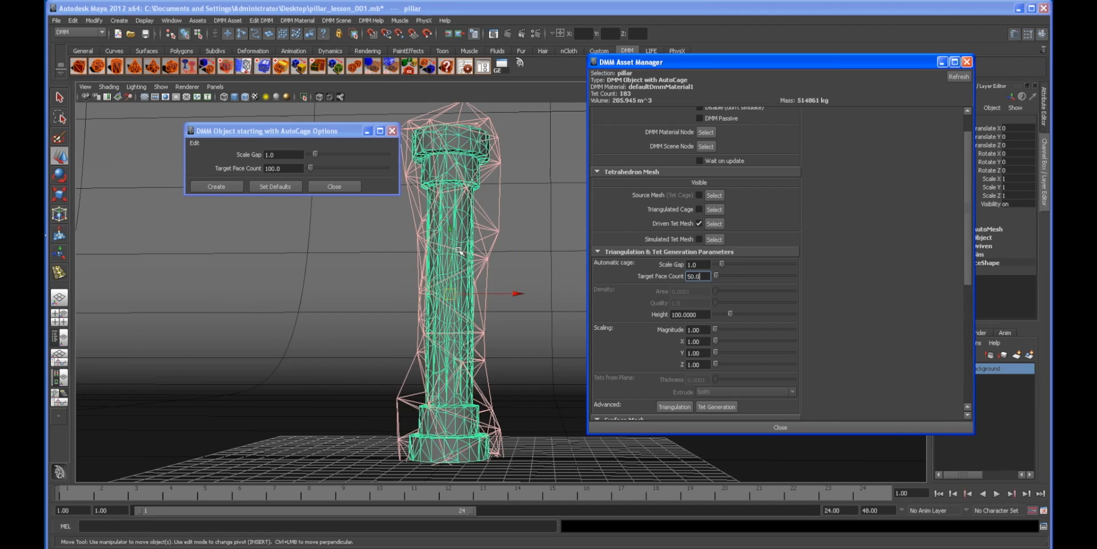
Step: Turn off the Driven Tet Mesh visibility and minimize the DMM Asset Manager
scroll(440, 276, "up", 2)
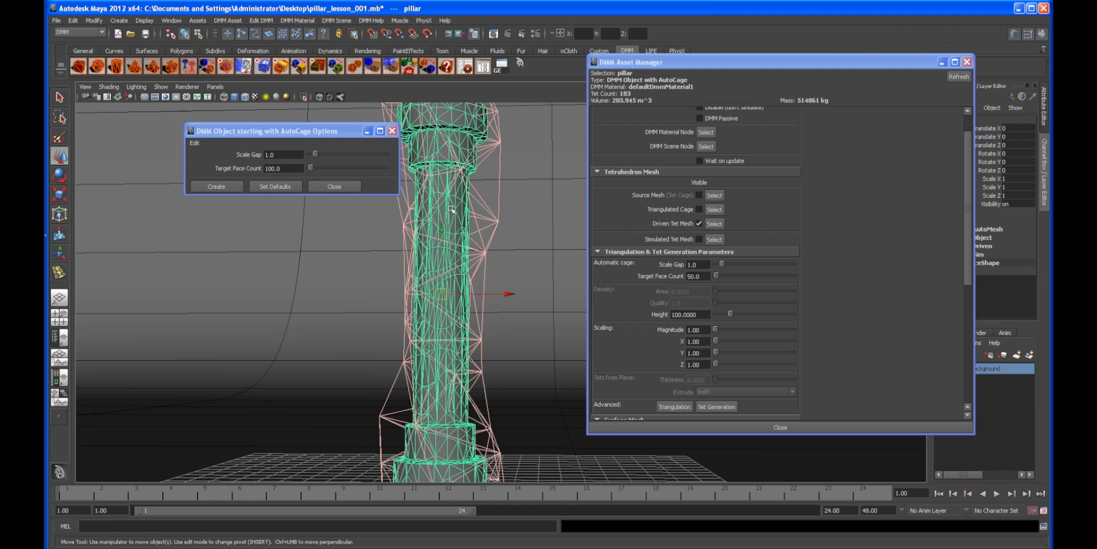
scroll(490, 244, "down", 2)
scroll(464, 229, "up", 2)
scroll(453, 265, "down", 2)
scroll(453, 210, "up", 2)
left_click_drag(470, 271, 448, 279, "alt")
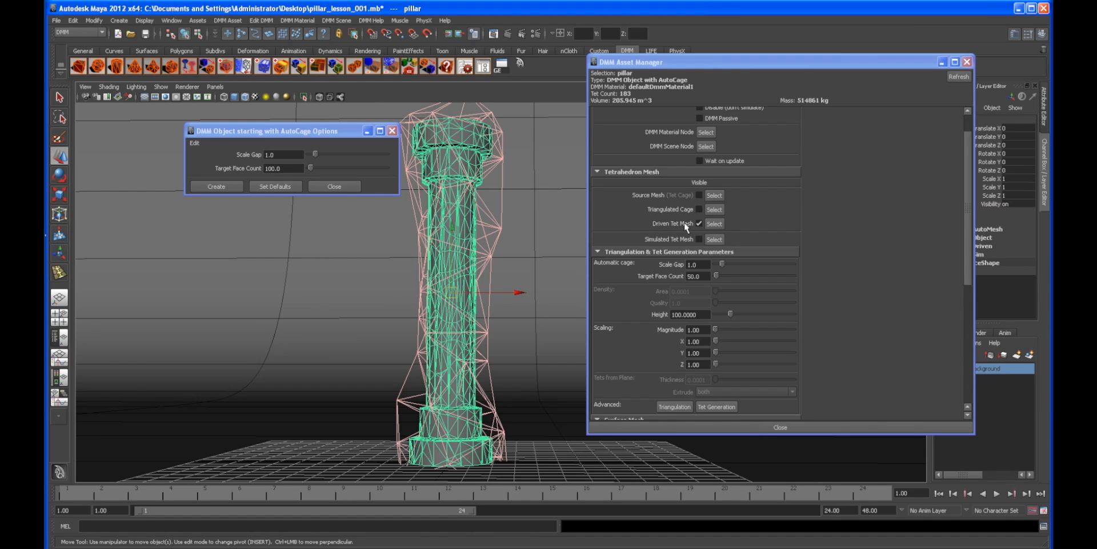
left_click(698, 223)
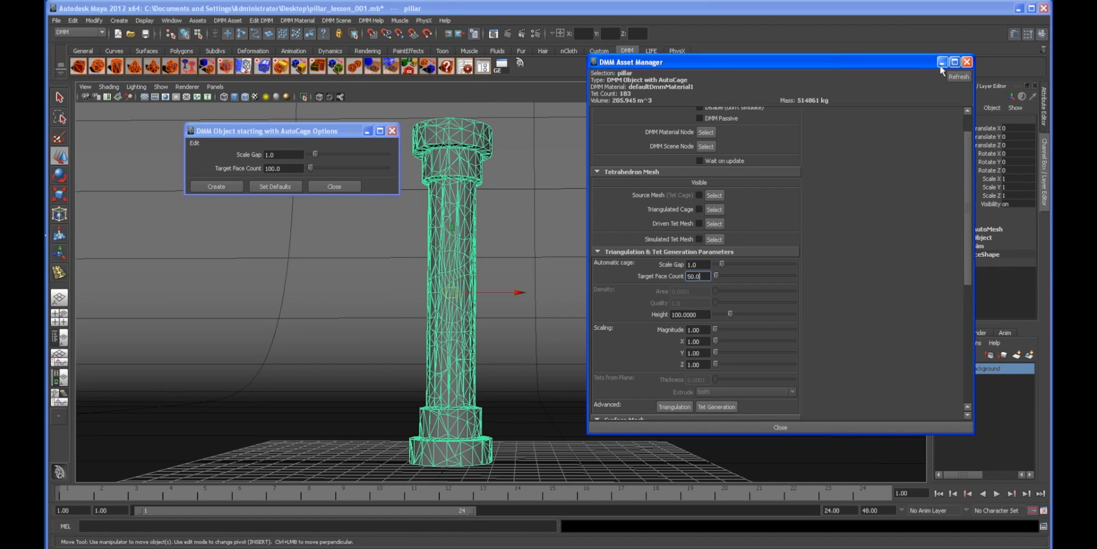
left_click(943, 63)
left_click(699, 242)
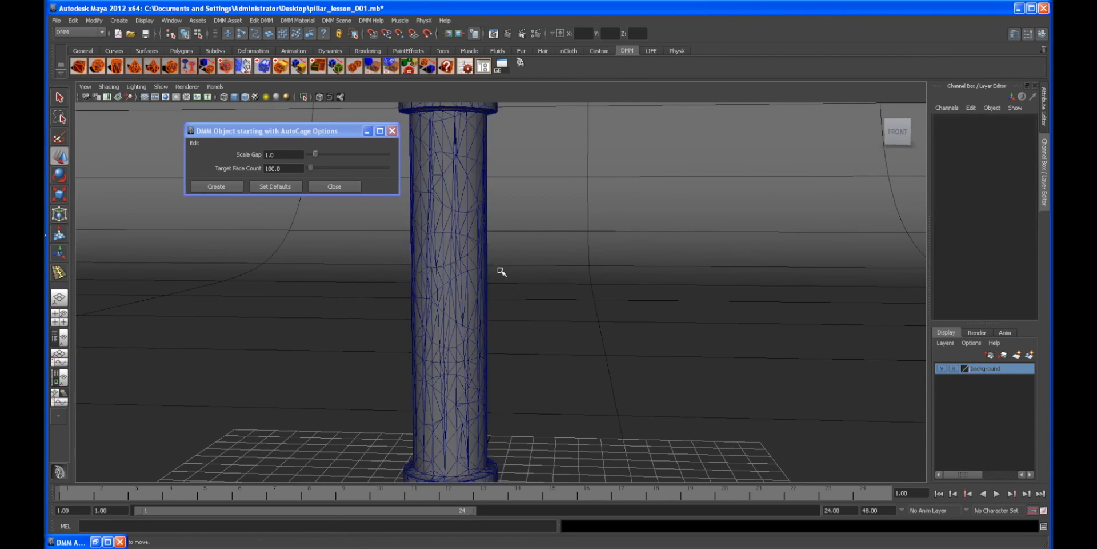
Step: Inspect the pillar's tetrahedral mesh surface up close from different angles
left_click_drag(500, 271, 517, 252, "alt")
middle_click_drag(517, 252, 512, 279, "alt")
right_click_drag(512, 280, 654, 284, "alt")
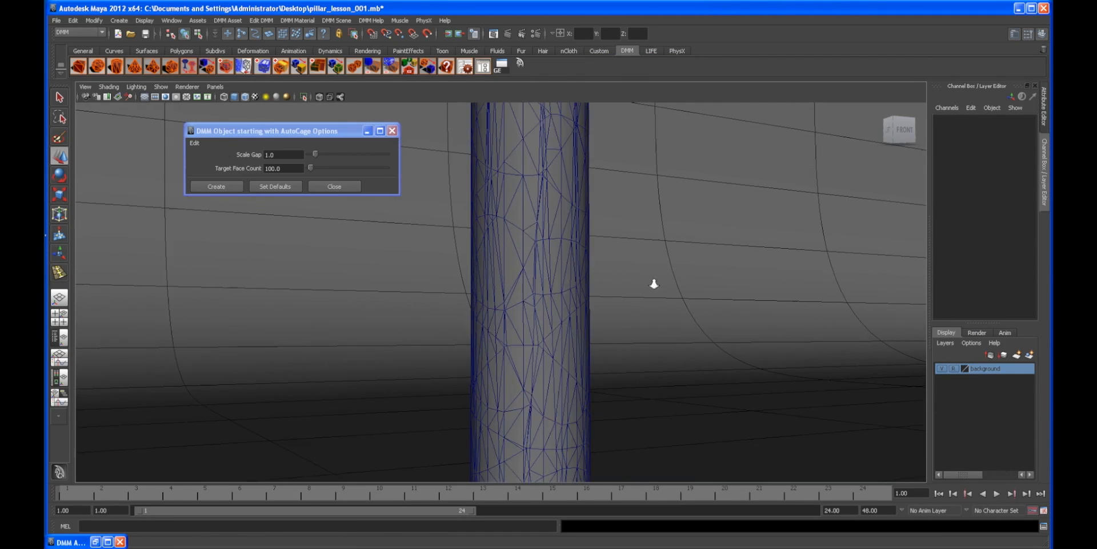
left_click_drag(654, 284, 549, 269, "alt")
middle_click_drag(549, 269, 612, 269, "alt")
left_click_drag(612, 269, 477, 261, "alt")
middle_click_drag(477, 261, 526, 287, "alt")
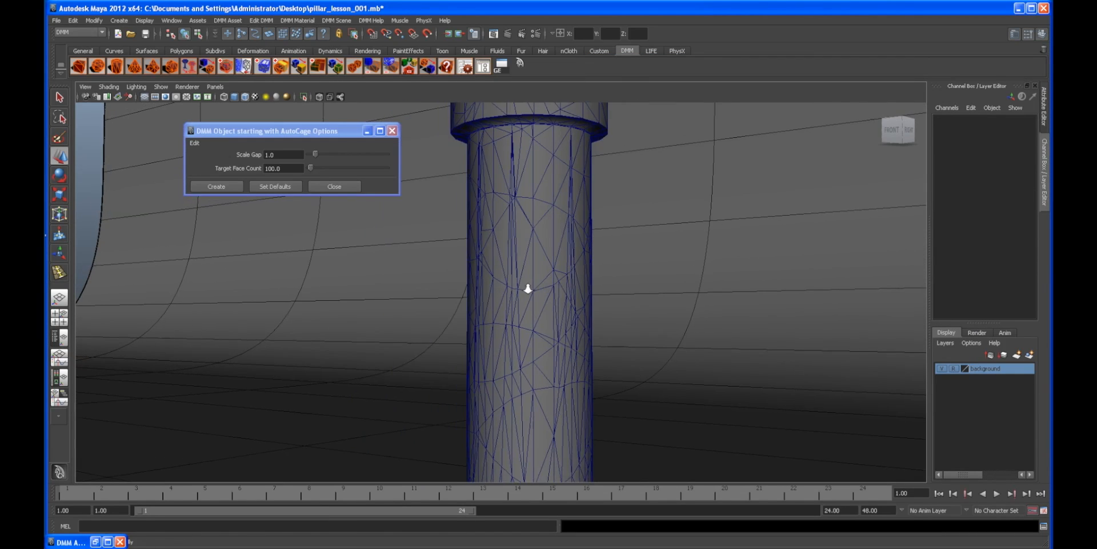
right_click_drag(526, 286, 557, 292, "alt")
left_click_drag(496, 266, 451, 236, "alt")
left_click_drag(565, 267, 625, 296, "alt")
right_click_drag(625, 296, 468, 269, "alt")
middle_click_drag(469, 270, 446, 256, "alt")
left_click_drag(446, 255, 560, 291, "alt")
middle_click_drag(560, 291, 507, 275, "alt")
left_click_drag(507, 274, 512, 291, "alt")
right_click_drag(512, 291, 523, 285, "alt")
left_click_drag(523, 285, 520, 287, "alt")
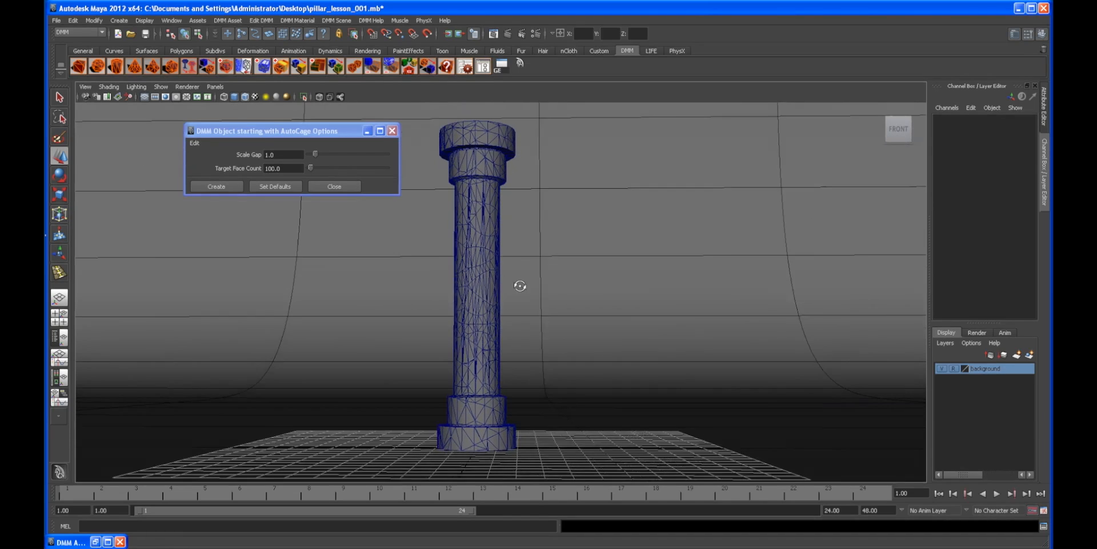
Step: Return the time slider to the start frame
left_click(939, 495)
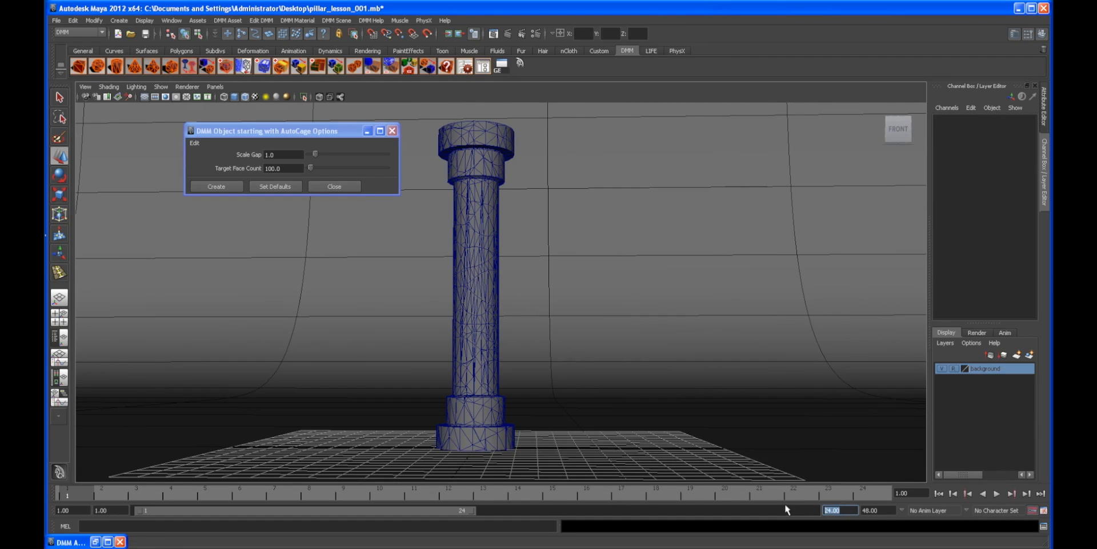
Step: Extend the playback end frame to 120 and play the simulation through before returning to the start frame
type("120")
key("Return")
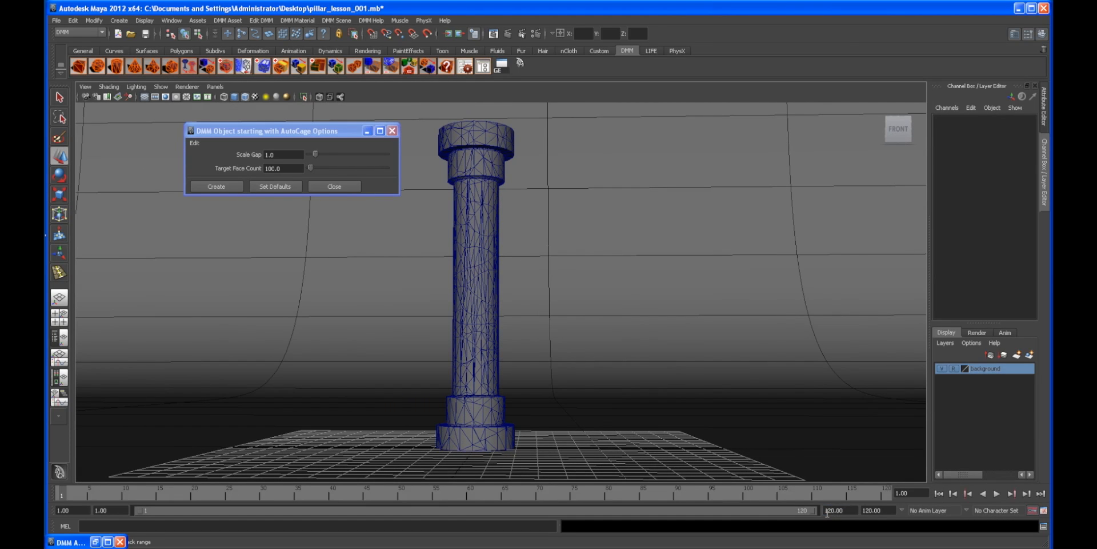
right_click_drag(829, 436, 784, 421, "alt")
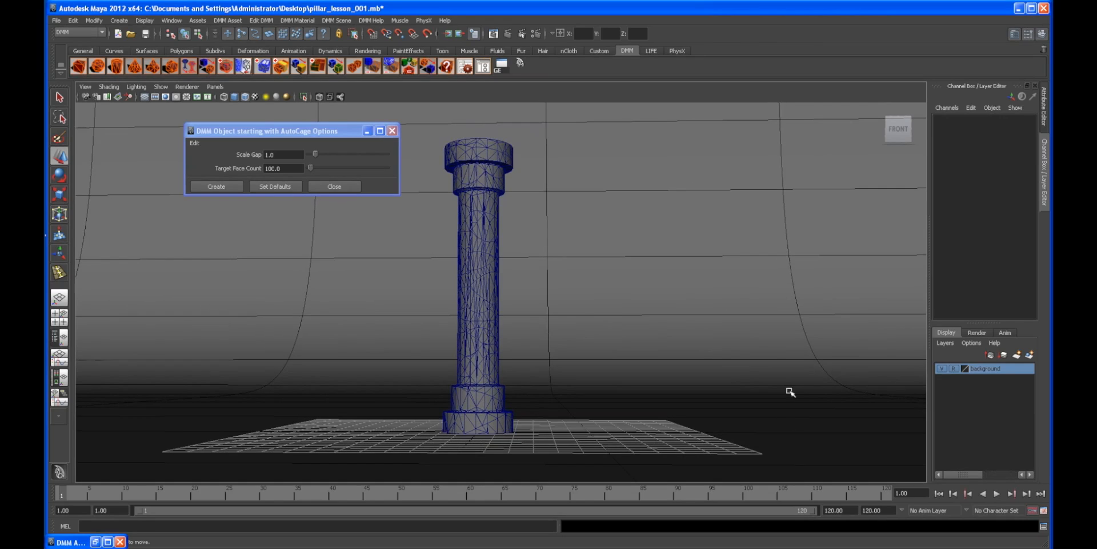
left_click(144, 97)
scroll(828, 435, "down", 1)
left_click(996, 493)
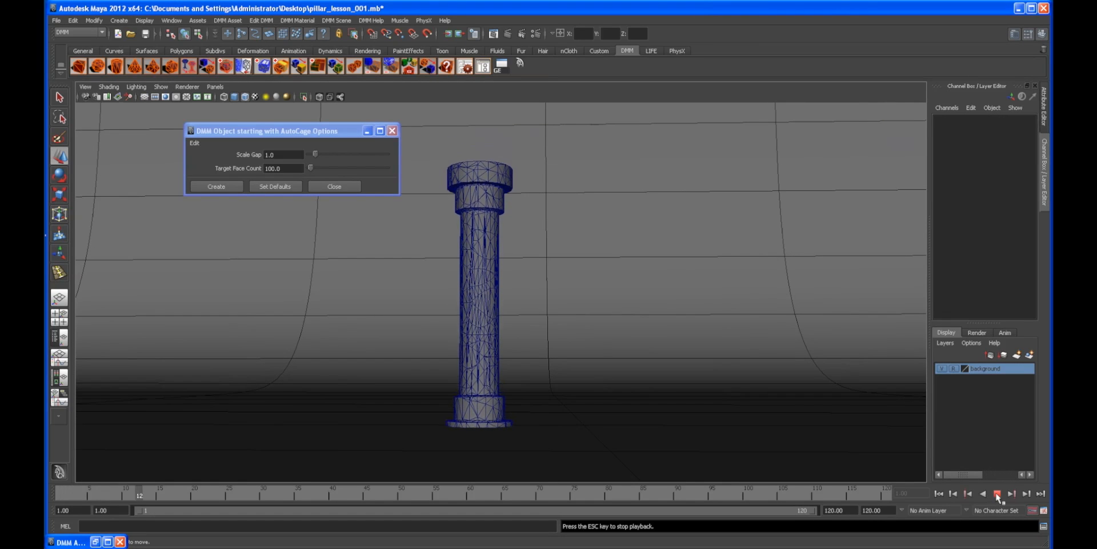
left_click(996, 494)
left_click(939, 493)
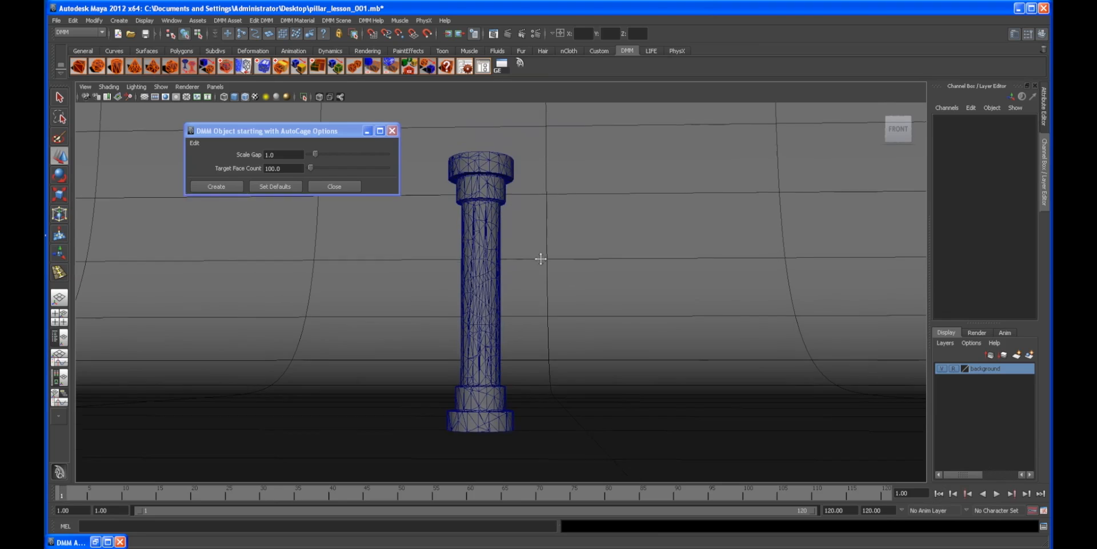
Step: Save the scene as pillar_lesson_002.mb
scroll(581, 269, "up", 3)
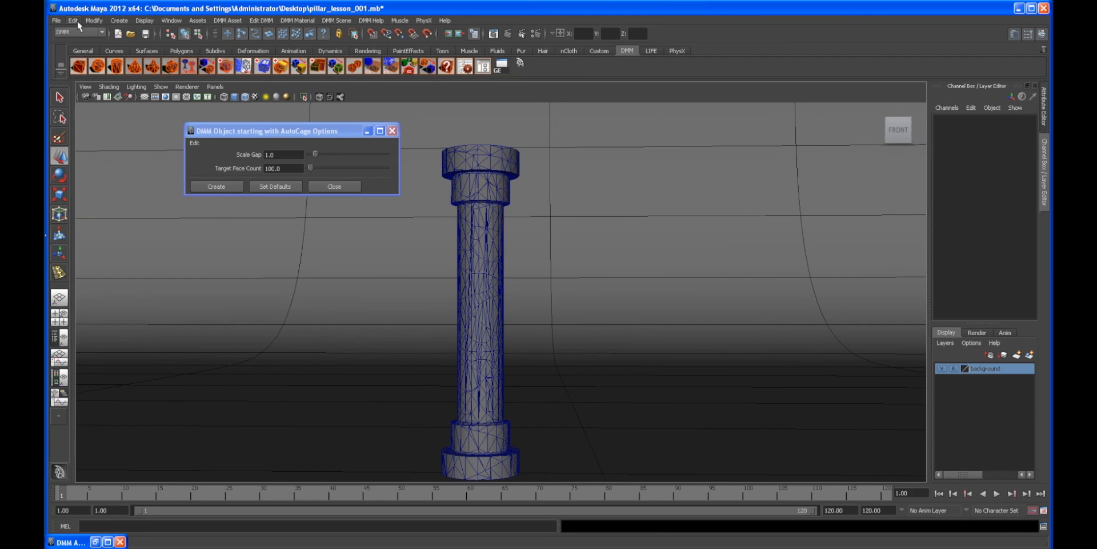
left_click(56, 20)
left_click(83, 68)
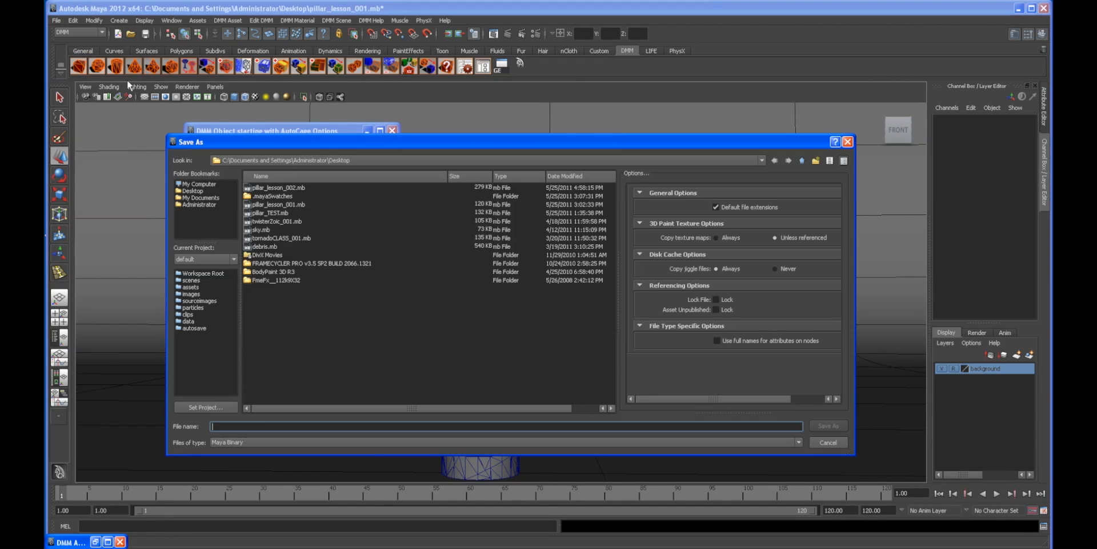
left_click(291, 187)
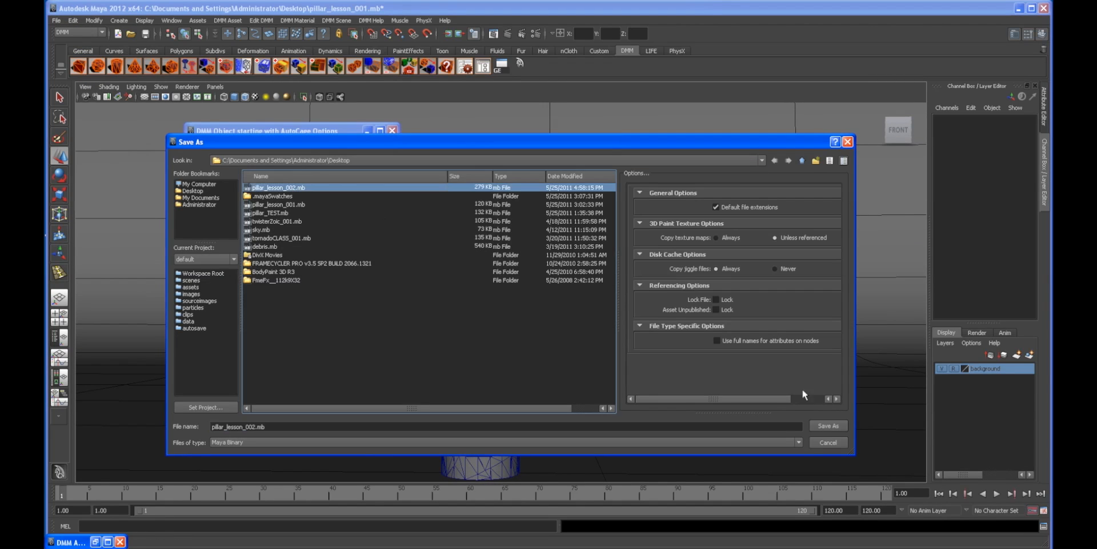
left_click(840, 426)
left_click(487, 312)
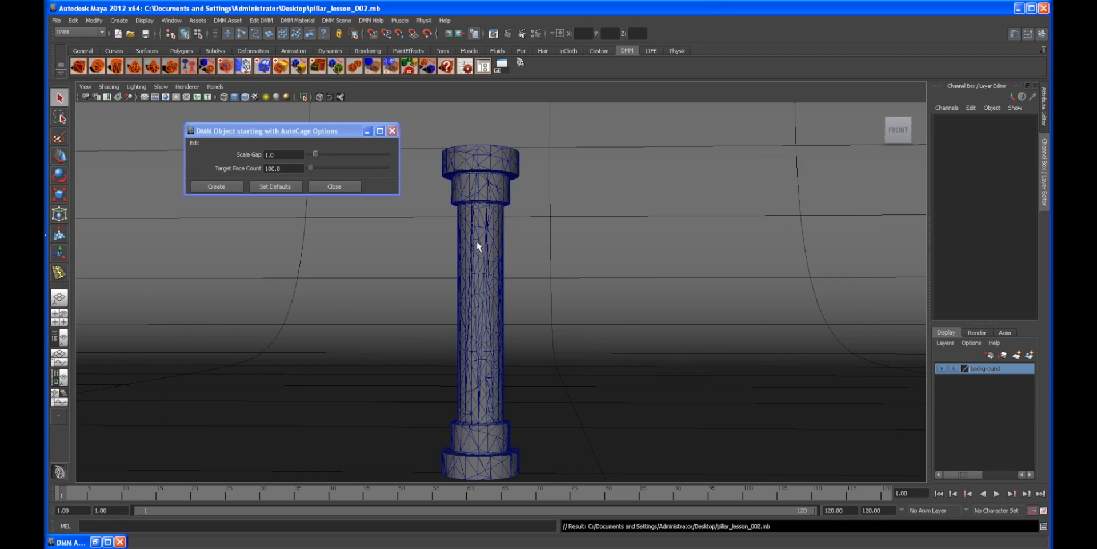
Step: Try to add a Glue Region to the DMM object with nothing selected
middle_click_drag(545, 237, 550, 242, "alt")
scroll(548, 241, "up", 1)
left_click(518, 246)
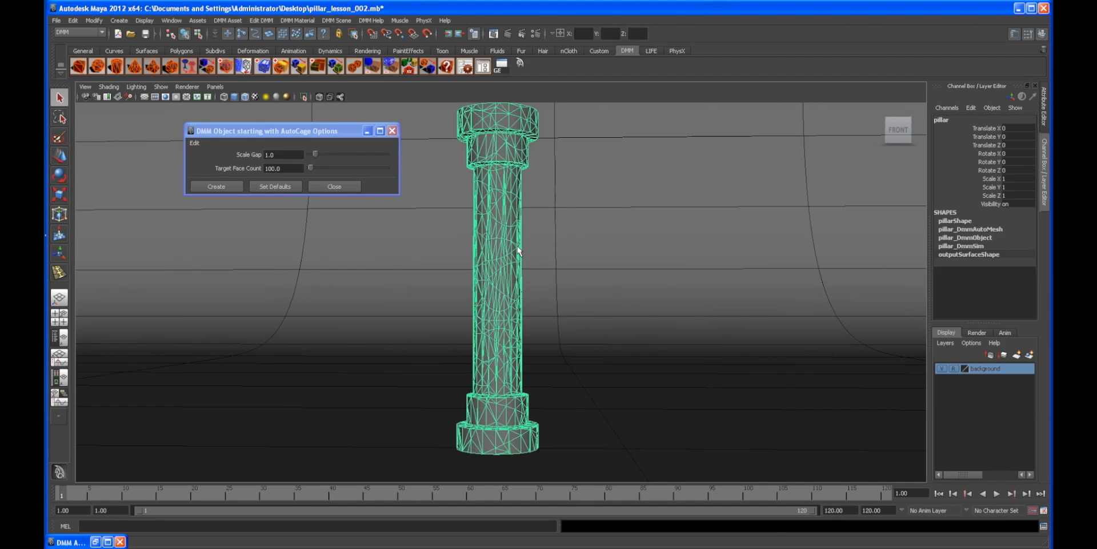
right_click_drag(589, 227, 600, 227, "alt")
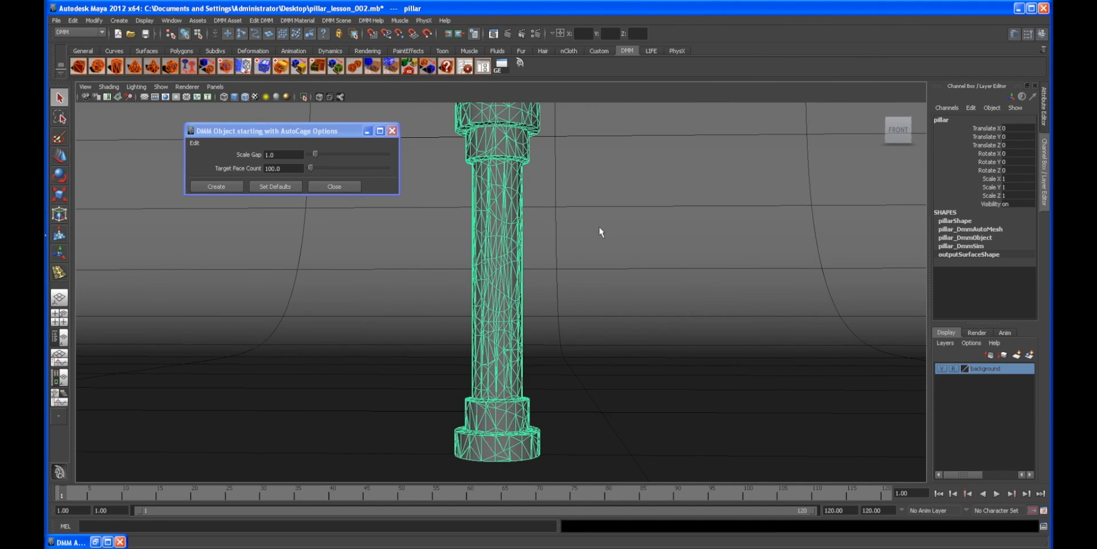
mouse_move(651, 248)
right_mouse_down("alt")
mouse_move(615, 251)
mouse_move(658, 253)
right_mouse_up("alt")
left_click_drag(658, 252, 604, 255, "alt")
left_click(247, 251)
left_click_drag(246, 251, 428, 274, "alt")
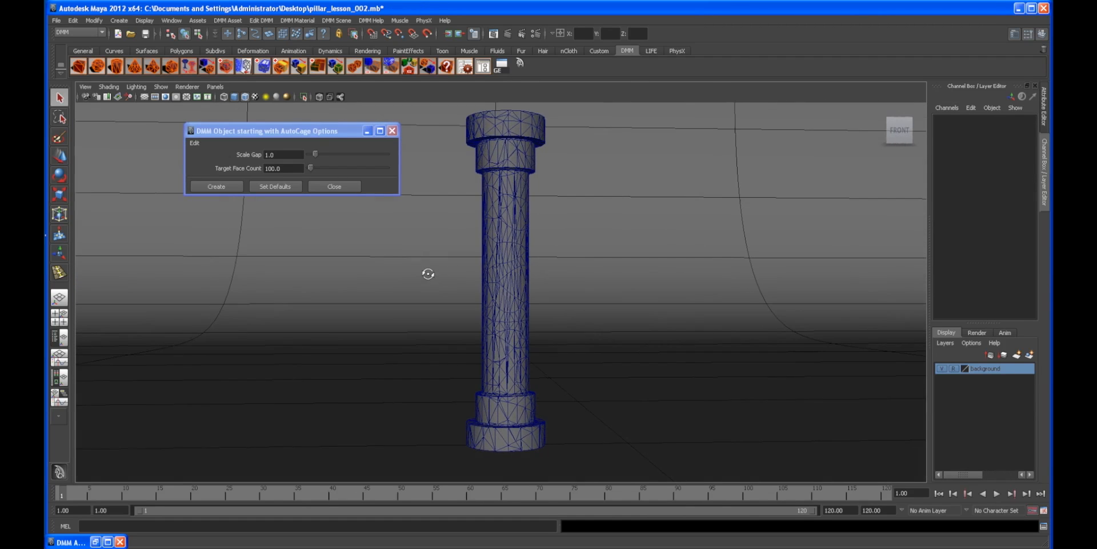
left_click(228, 20)
mouse_move(252, 151)
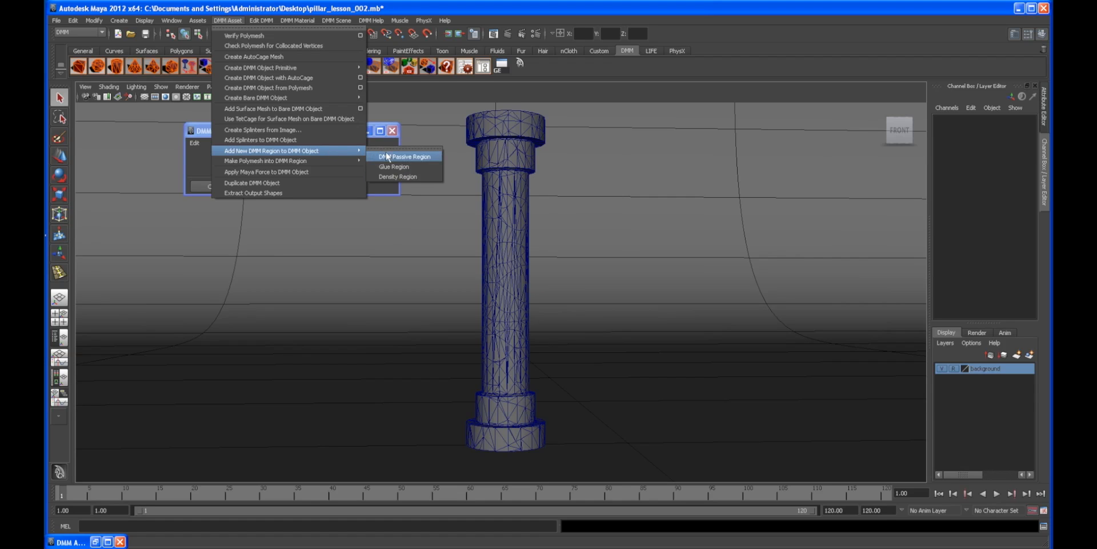
left_click(393, 166)
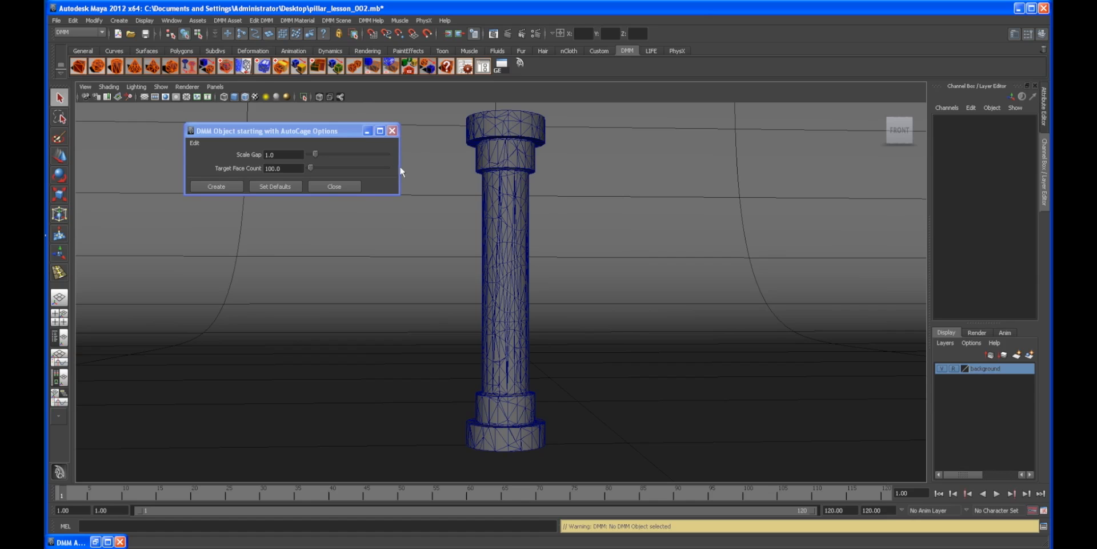
Step: Select the pillar and add a DMM Passive Region to it
left_click(495, 228)
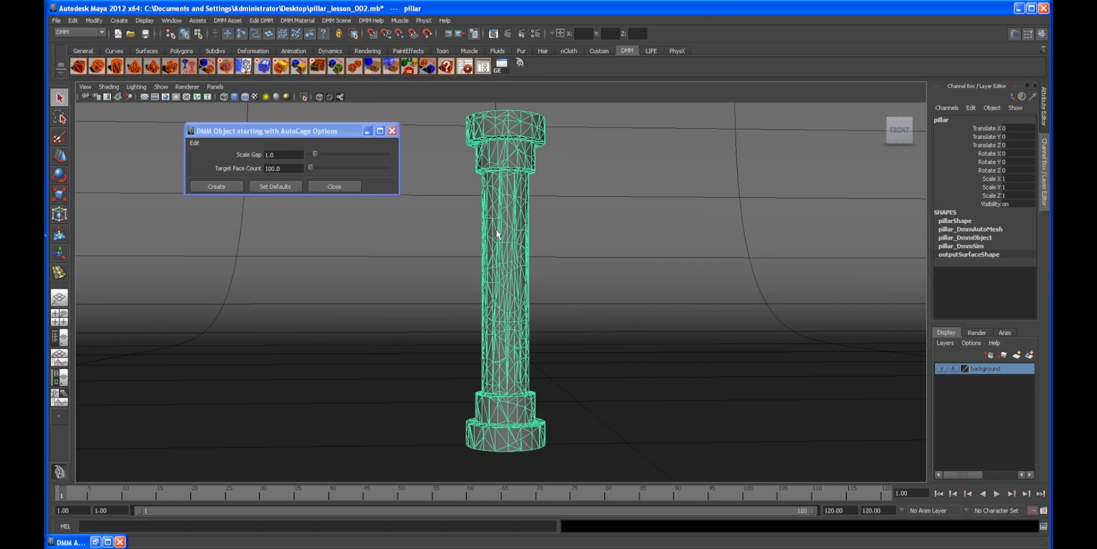
left_click(234, 20)
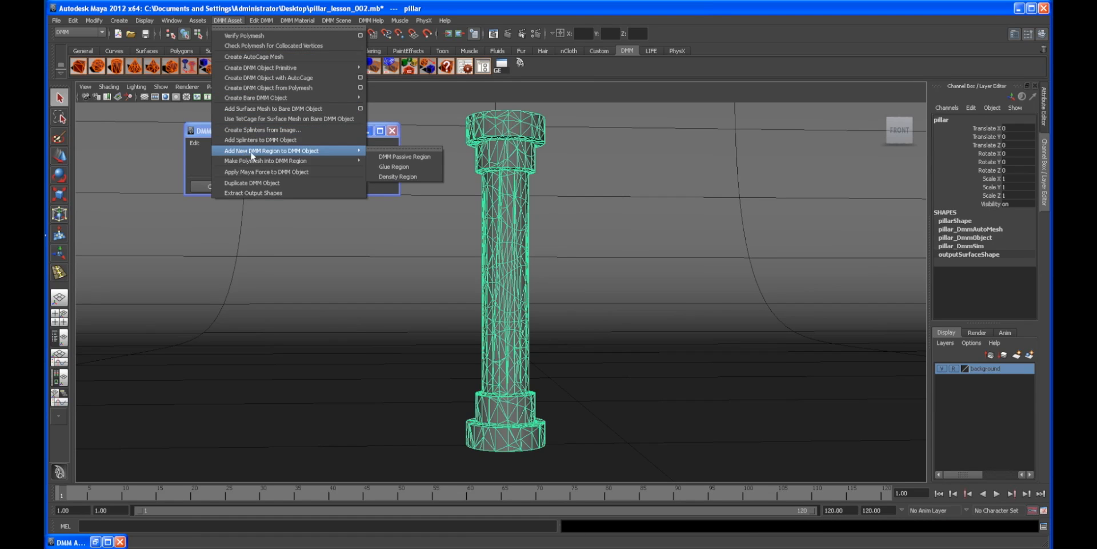
left_click(399, 156)
Step: Scale and move the passive region box so it encloses the base of the pillar
key("r")
left_click_drag(535, 322, 499, 309, "alt")
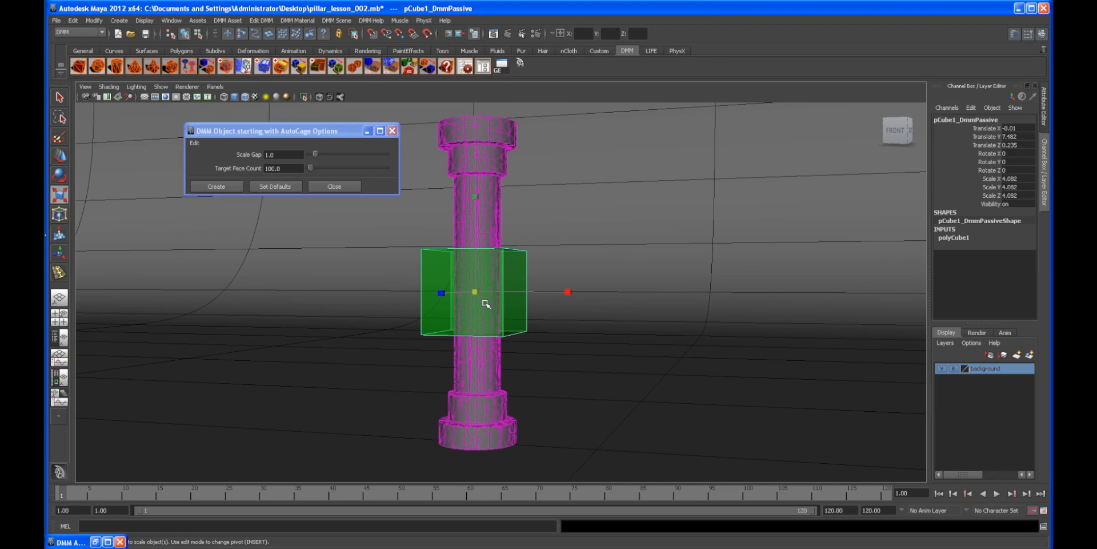
right_click_drag(484, 303, 483, 307, "alt")
key("w")
left_click_drag(483, 306, 493, 286, "alt")
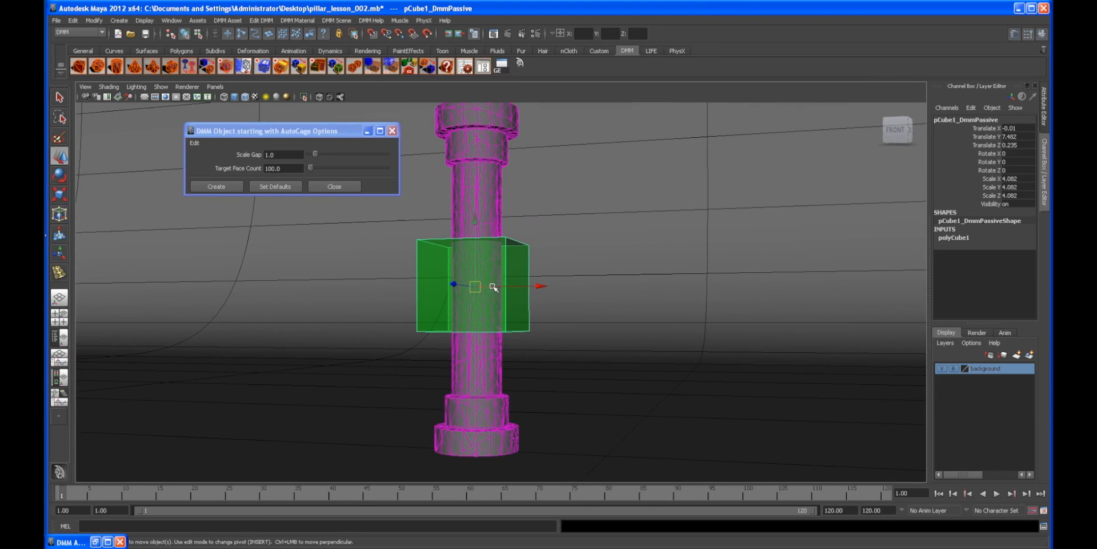
middle_click_drag(477, 221, 474, 434)
left_click_drag(474, 434, 627, 393, "alt")
middle_click_drag(642, 431, 632, 426)
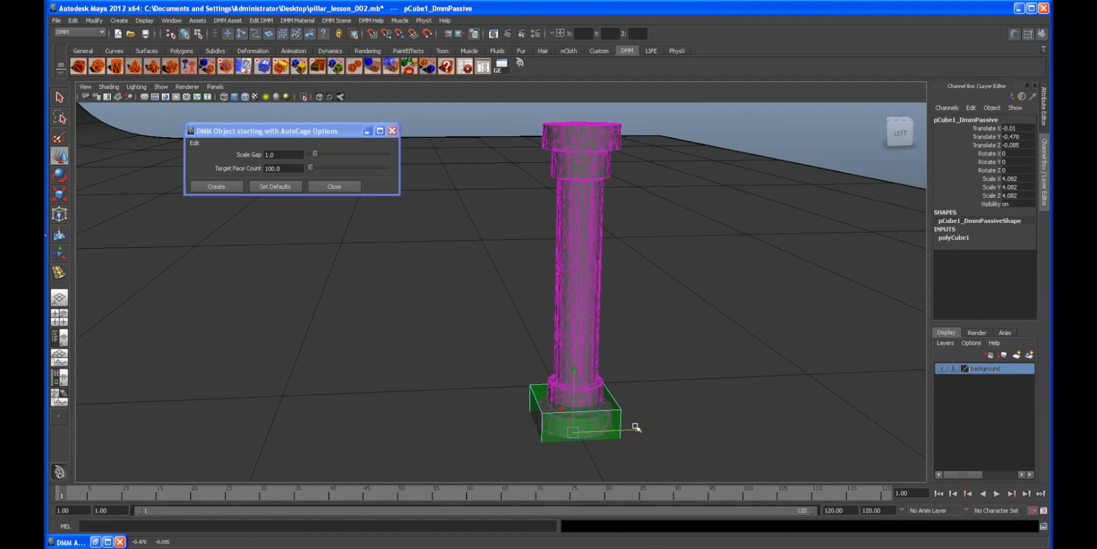
left_click_drag(632, 426, 546, 416, "alt")
middle_click_drag(546, 416, 468, 338, "alt")
left_click_drag(468, 337, 480, 387, "alt")
key("r")
left_click_drag(563, 433, 519, 441, "alt")
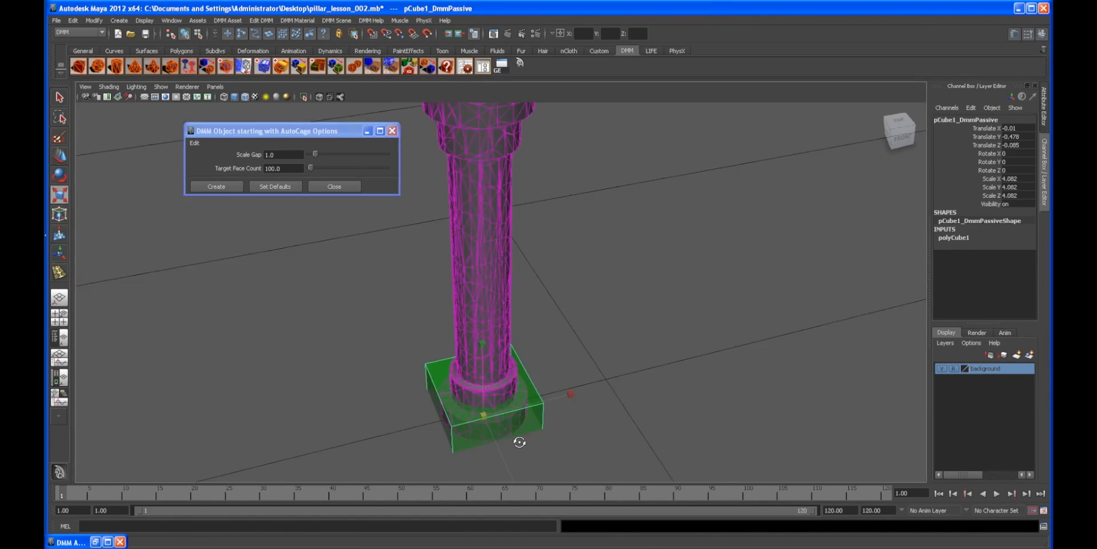
left_click_drag(572, 397, 591, 392)
left_click_drag(584, 420, 660, 419, "alt")
left_click_drag(660, 419, 558, 316, "alt")
key("w")
left_click_drag(483, 351, 532, 342)
Step: Put the passive region box on a new display layer named passive_region
left_click(1030, 354)
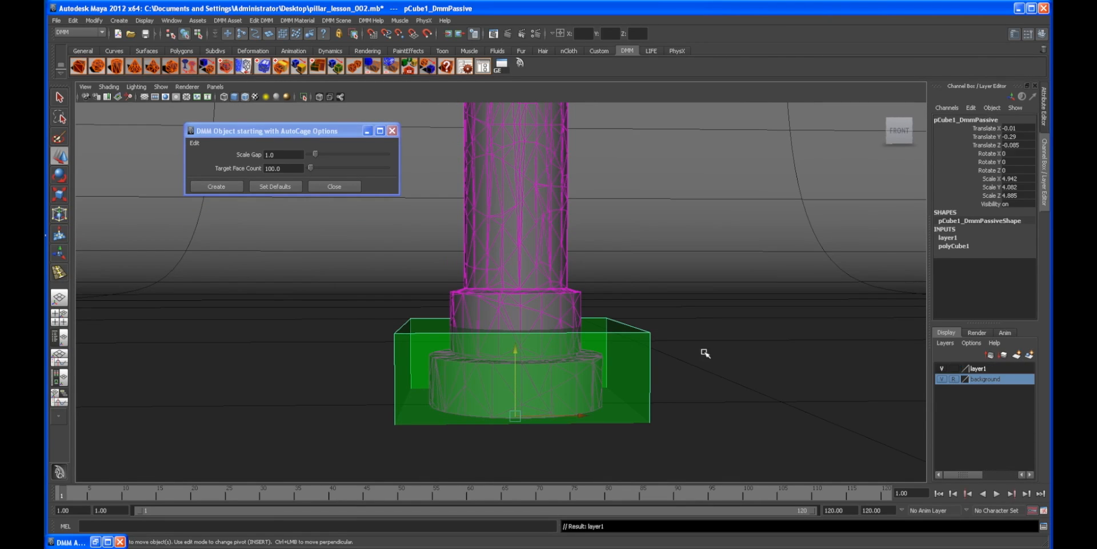
left_click_drag(740, 355, 653, 365, "alt")
double_click(991, 369)
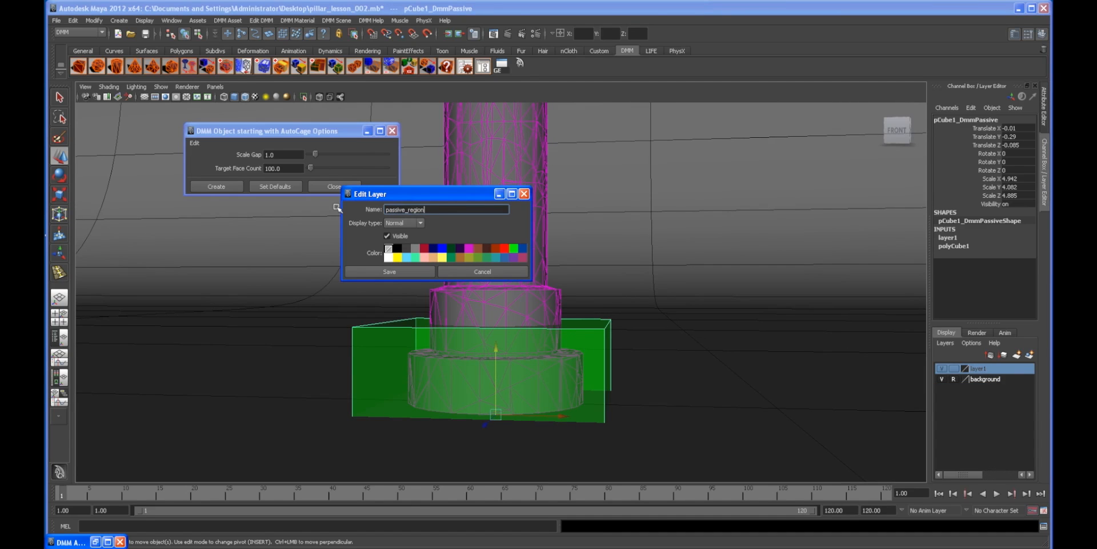
left_click(413, 270)
left_click_drag(411, 269, 640, 349, "alt")
left_click(942, 369)
left_click(942, 368)
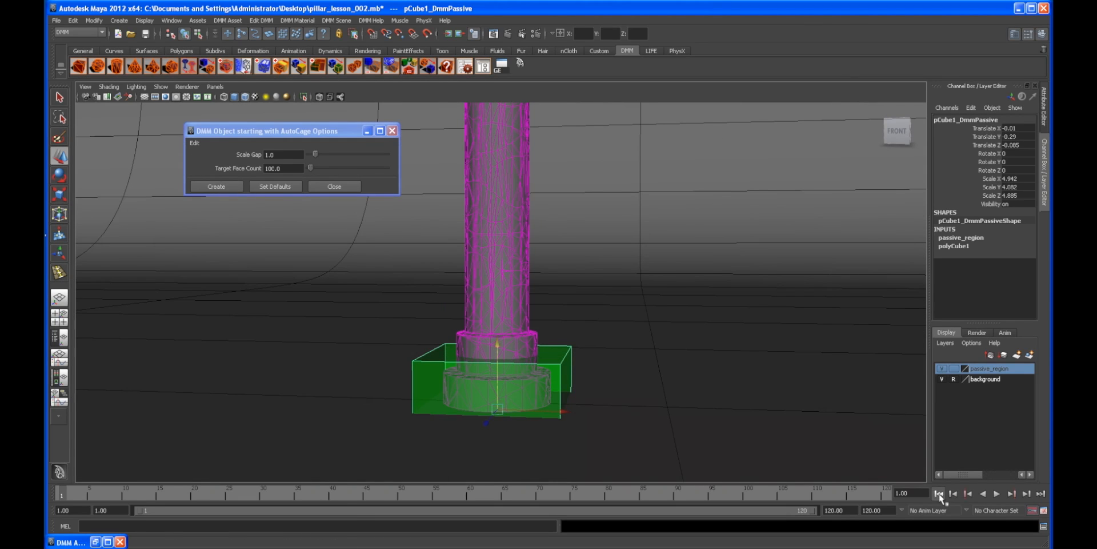
Step: Play back the simulation with the passive base and return to the start frame
left_click(996, 493)
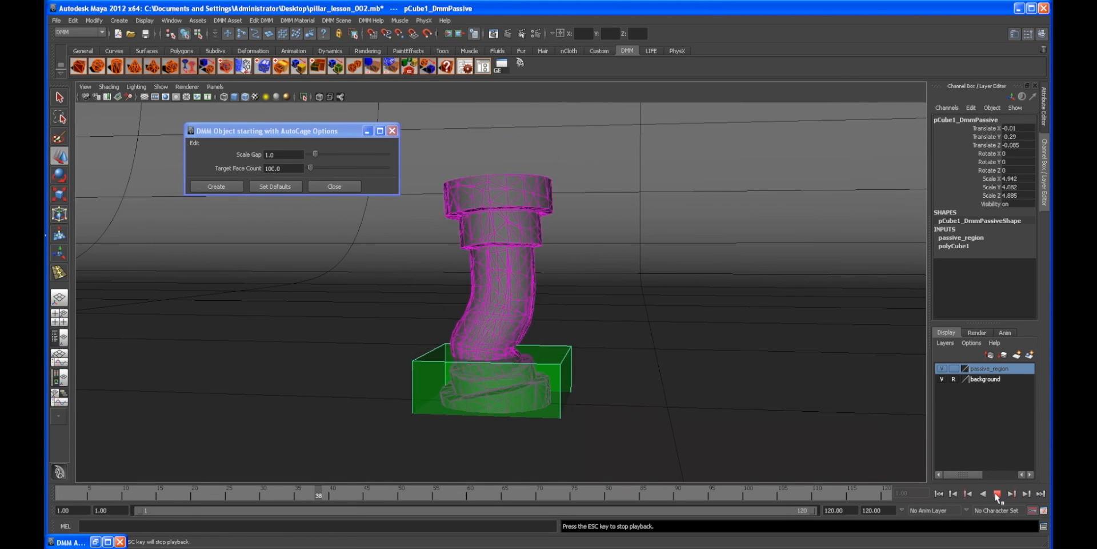
left_click(997, 494)
left_click(939, 494)
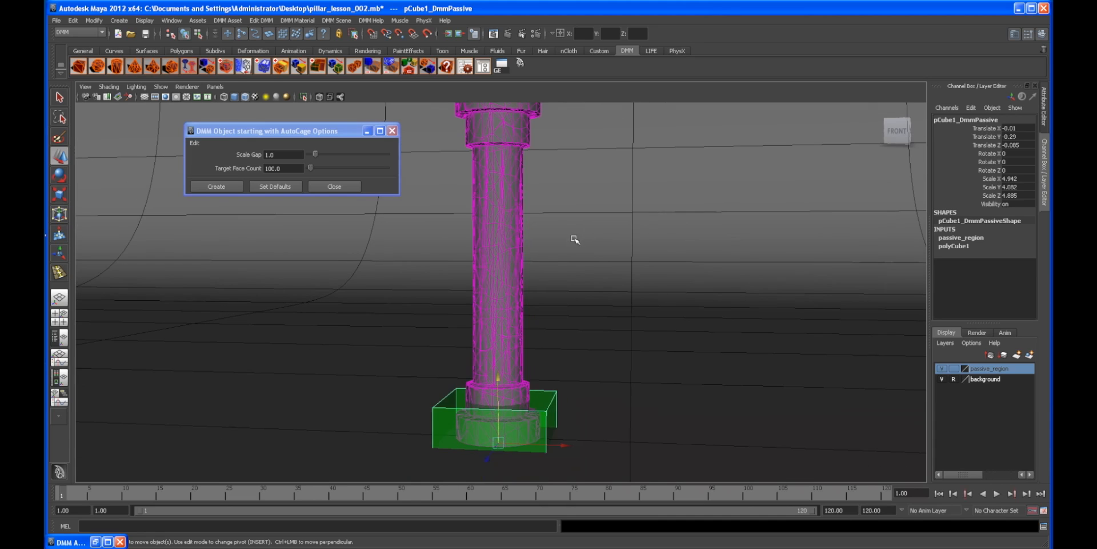
Step: Assign a new Carbon_Graphite DMM material to the pillar
left_click(504, 200)
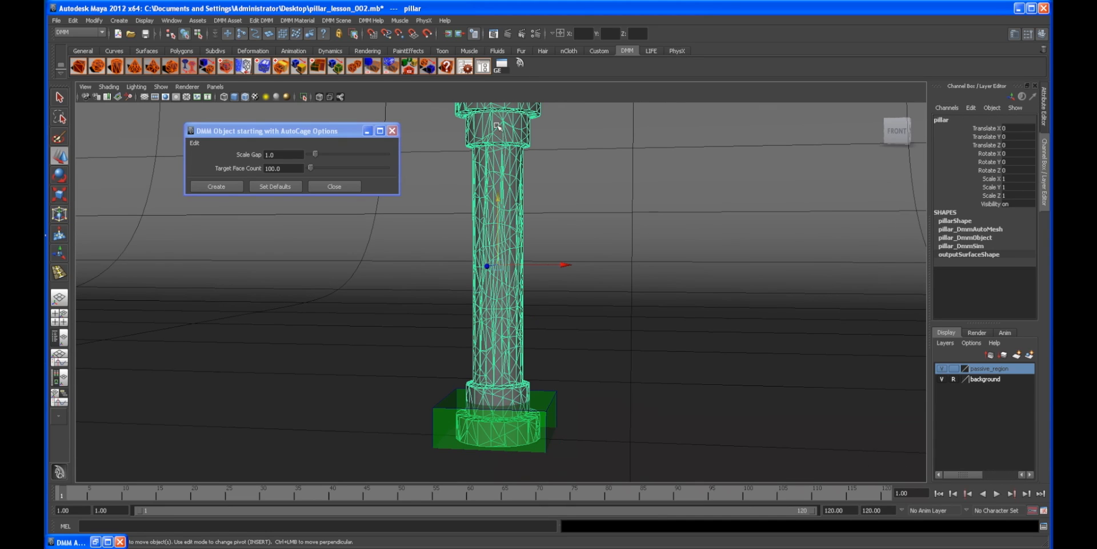
left_click(466, 67)
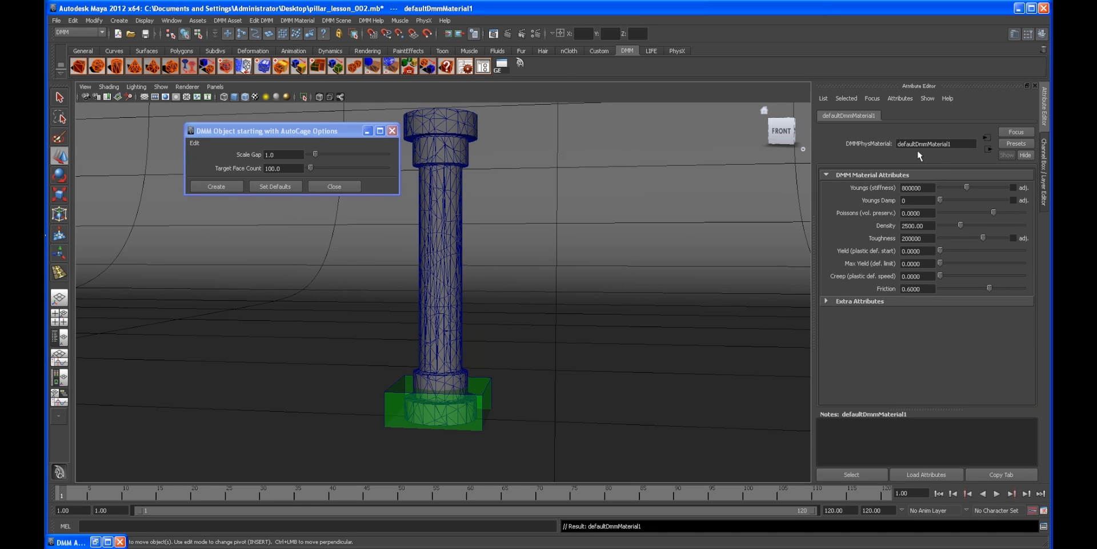
left_click(454, 187)
left_click(297, 21)
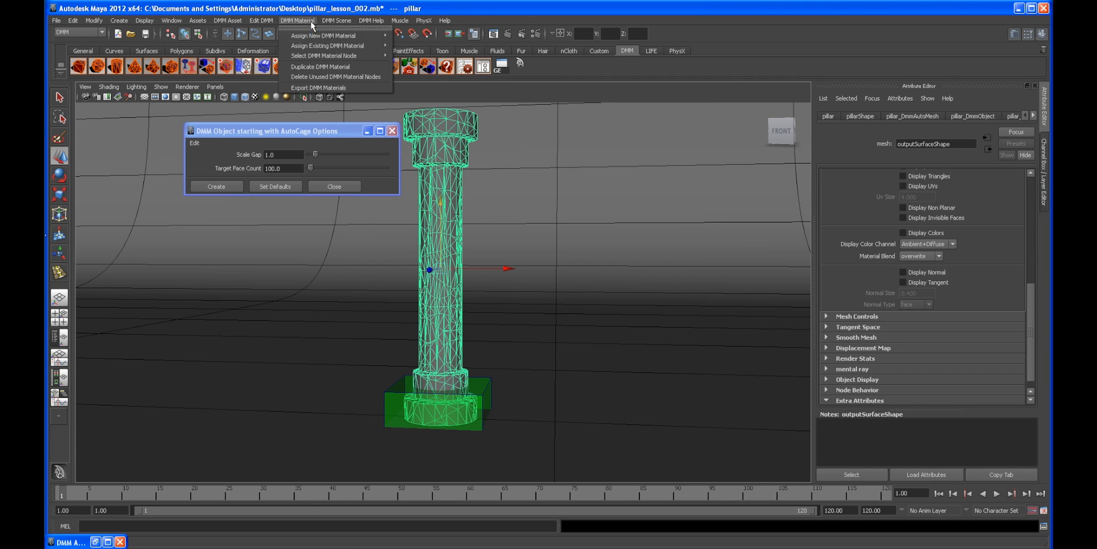
mouse_move(364, 36)
left_click(414, 49)
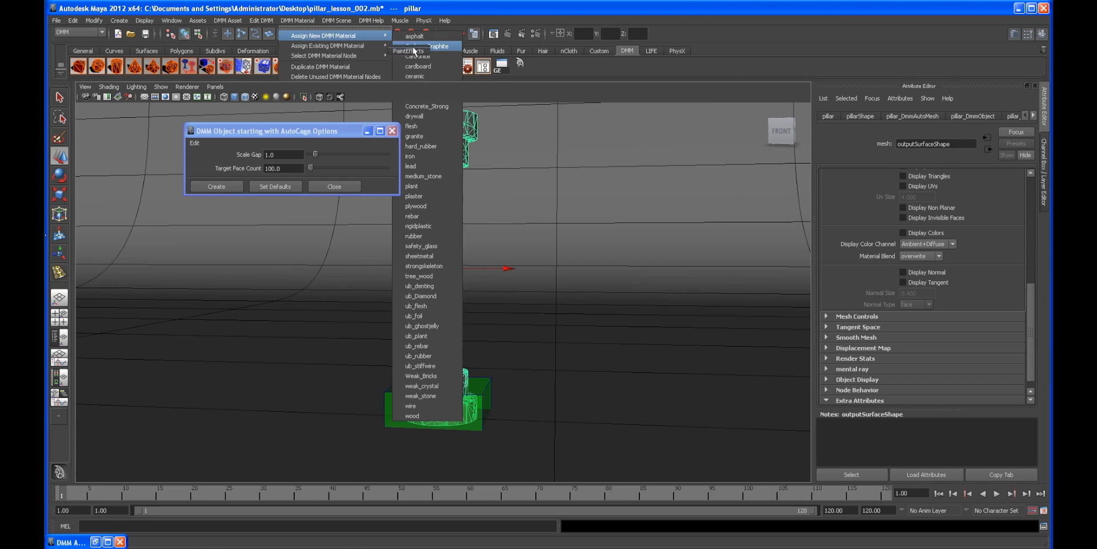
Step: Open the pillar's DMM material attributes and adjust its Youngs stiffness and Toughness sliders
scroll(1027, 257, "up", 5)
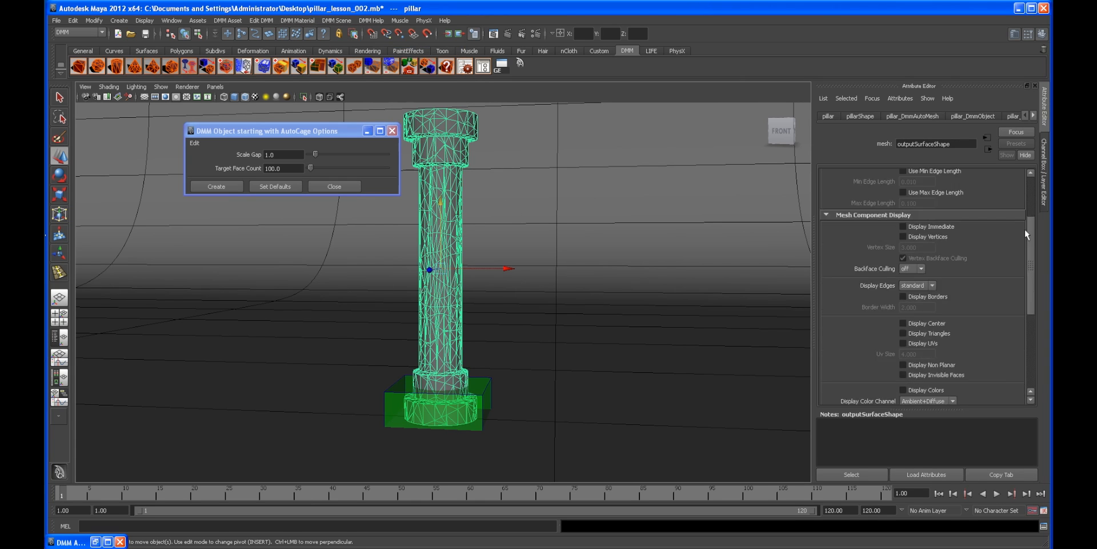
left_click_drag(576, 232, 500, 252, "alt")
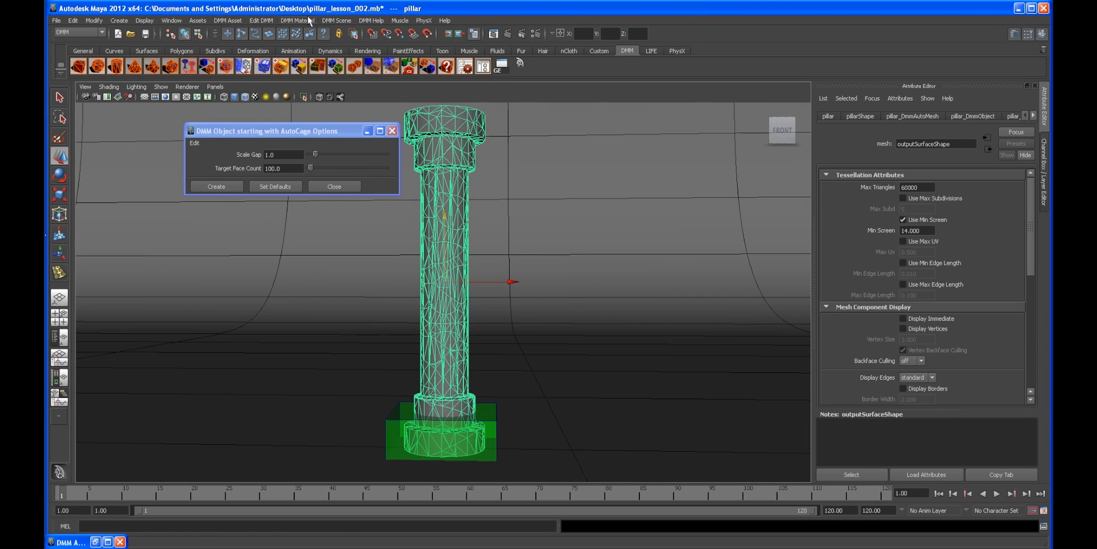
left_click_drag(466, 246, 464, 247, "alt")
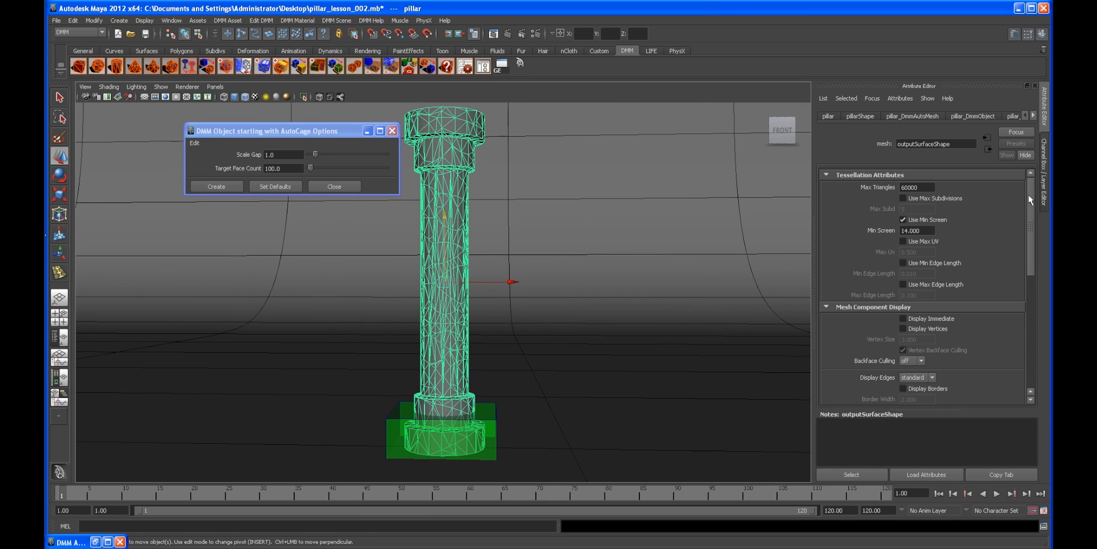
left_click(498, 179)
left_click(451, 160)
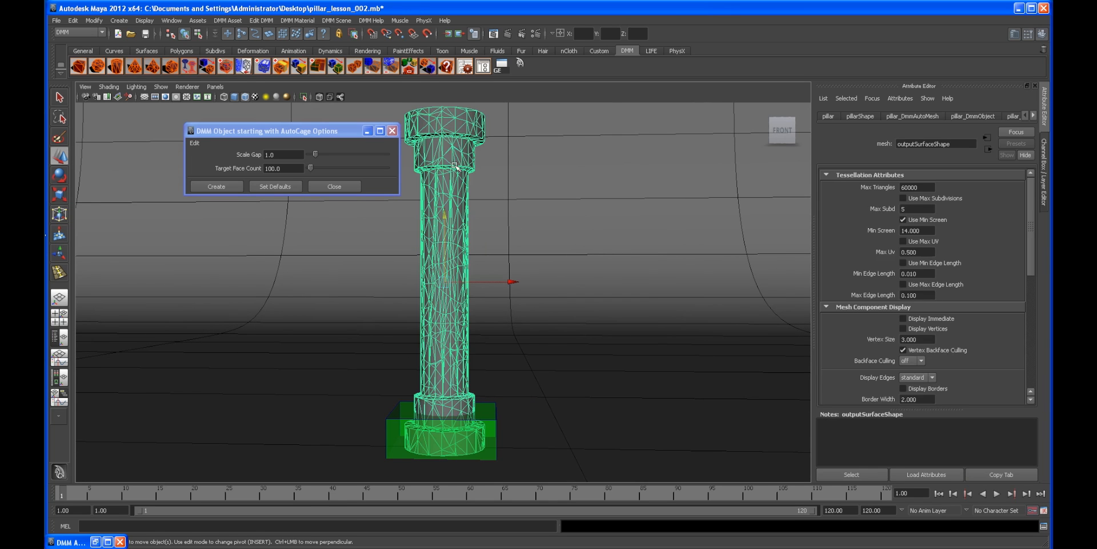
left_click(465, 67)
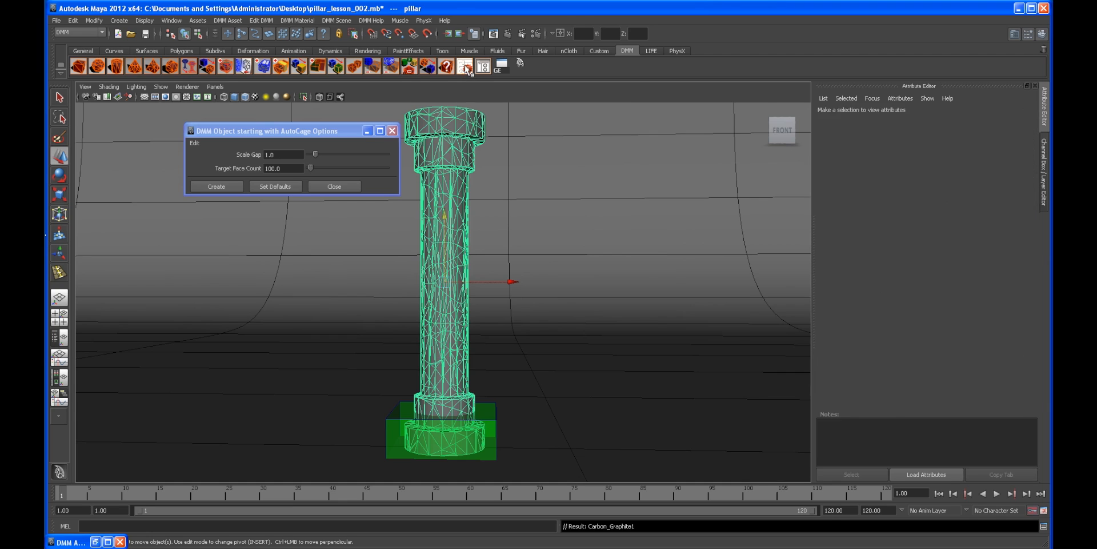
left_click_drag(974, 239, 981, 238)
left_click_drag(983, 188, 997, 186)
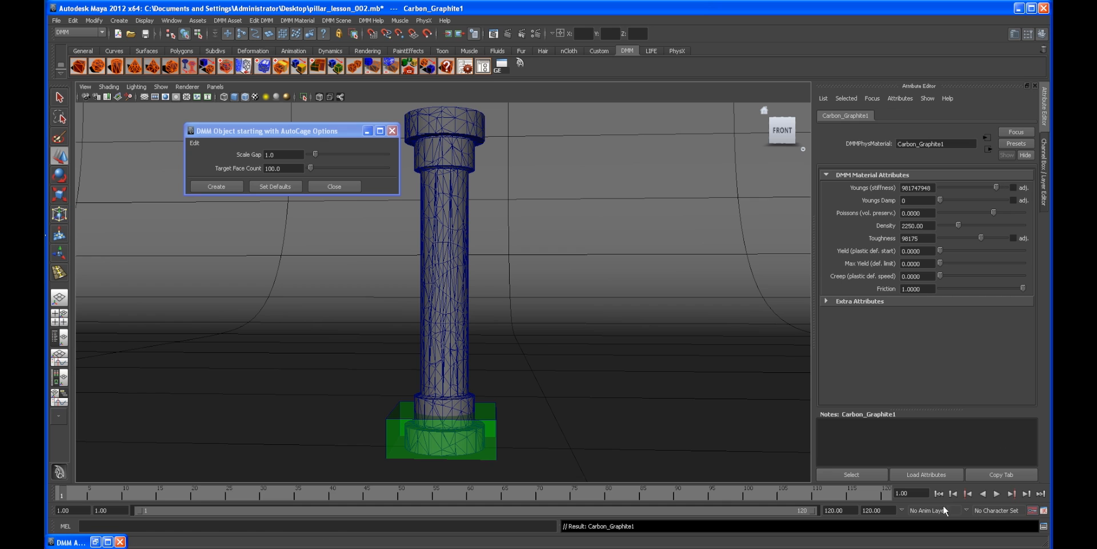
Step: Play back the simulation with the new material, return to the start frame, and reselect the pillar
left_click(997, 493)
left_click(996, 494)
left_click_drag(571, 343, 629, 343, "alt")
left_click(938, 493)
left_click(449, 309)
left_click_drag(448, 309, 441, 274, "alt")
left_click(534, 321)
left_click(431, 284)
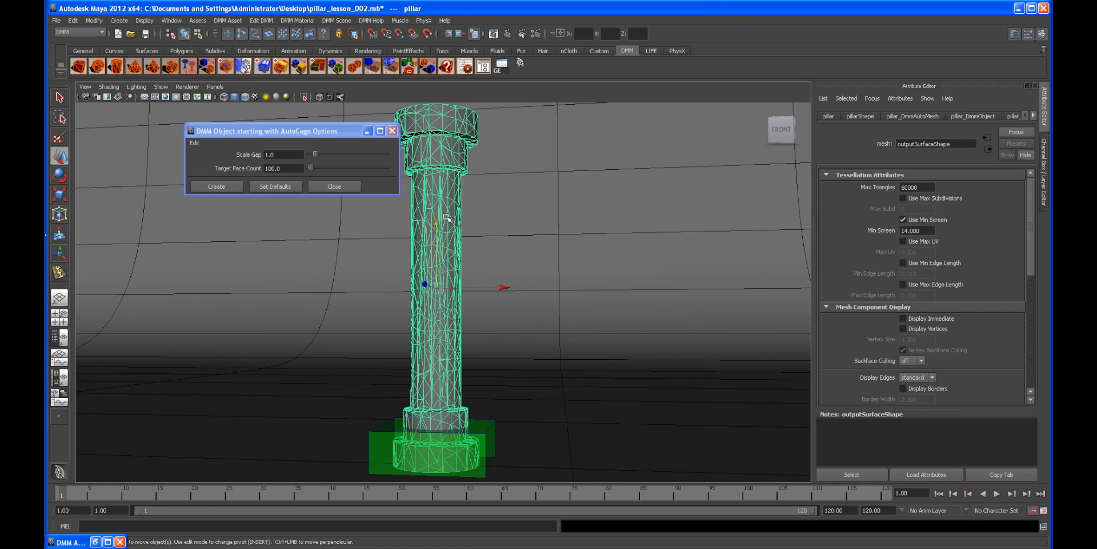
Step: Add a DMM density region to the pillar and scale its box to wrap around the column's shaft
left_click(224, 20)
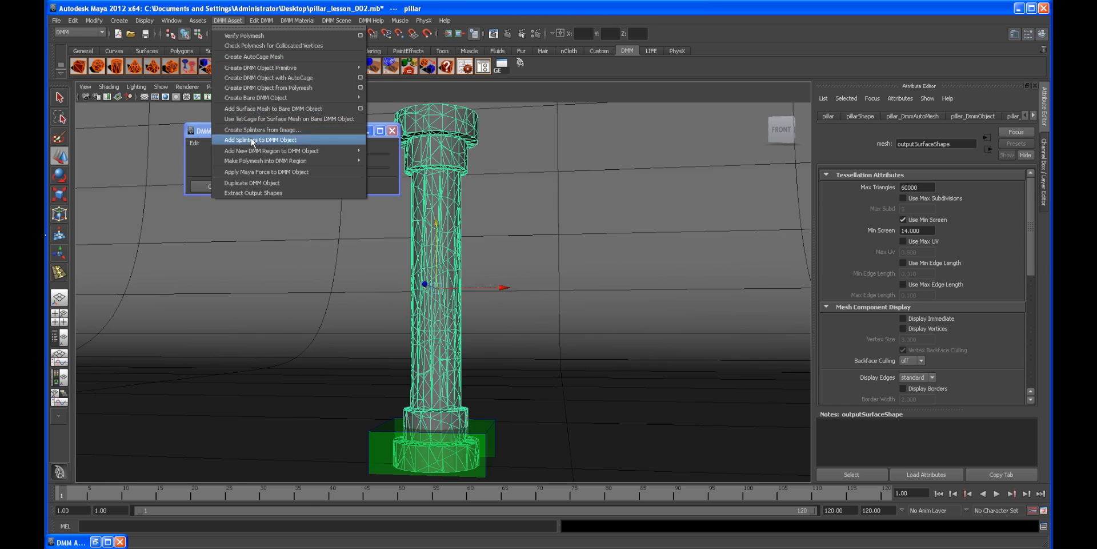
mouse_move(252, 152)
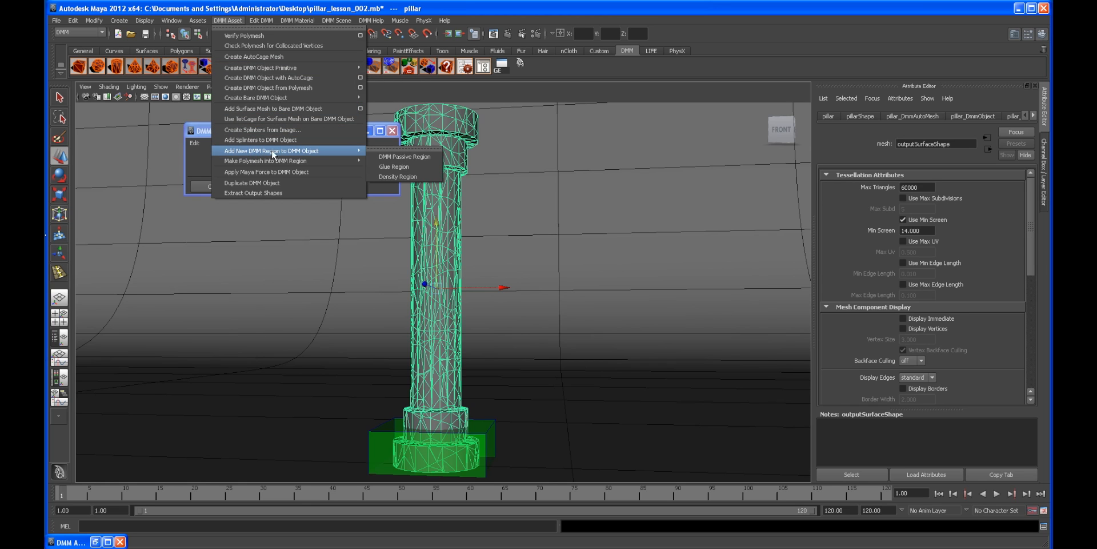
left_click(398, 176)
scroll(507, 259, "down", 1)
key("r")
left_click_drag(507, 259, 445, 156, "alt")
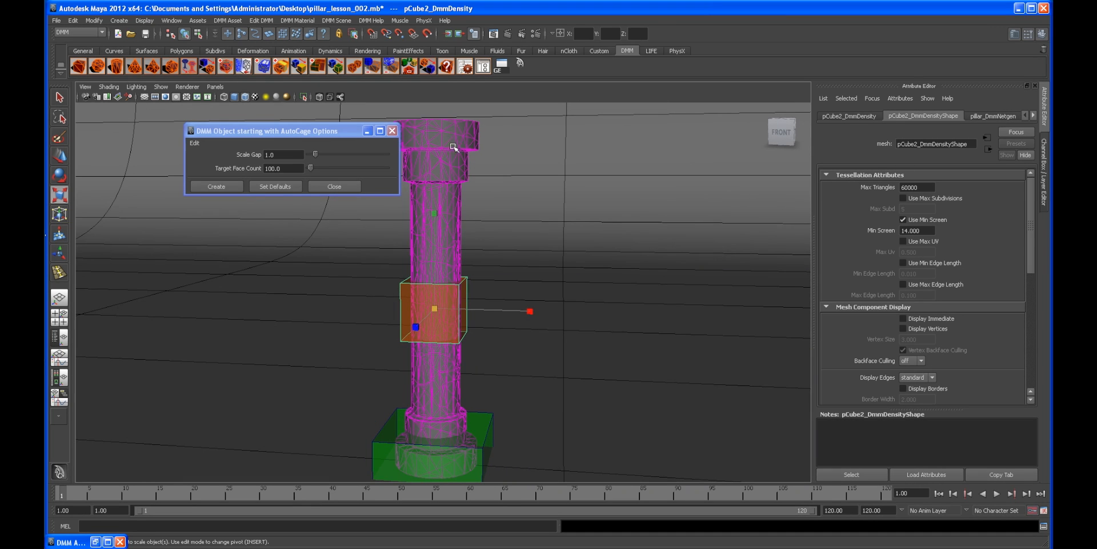
left_click_drag(453, 316, 462, 269, "alt")
right_click_drag(462, 286, 505, 320, "alt")
middle_click_drag(505, 321, 497, 271, "alt")
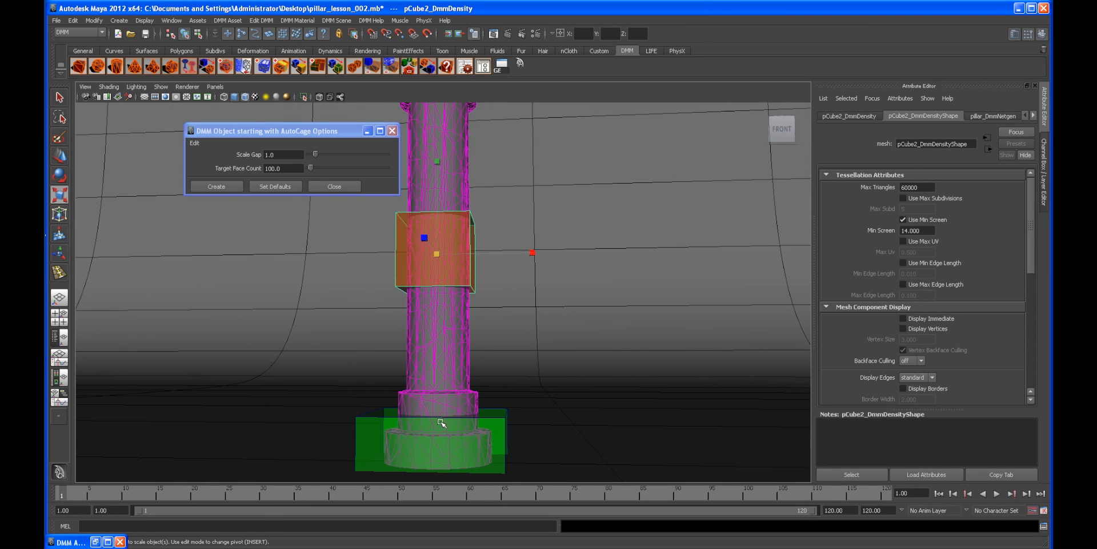
left_click_drag(393, 341, 395, 355, "alt")
right_click_drag(395, 356, 456, 323, "alt")
key("w")
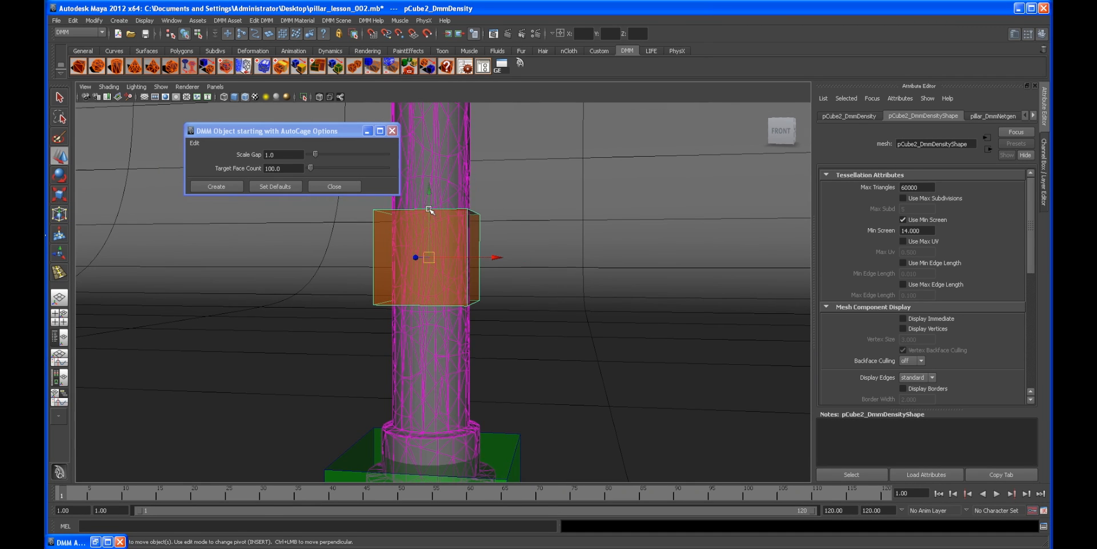
Step: Adjust the density region box's scale and position so it encircles the middle of the column
left_click_drag(428, 193, 347, 271)
key("r")
left_click_drag(293, 290, 261, 294)
left_click_drag(309, 293, 421, 272, "alt")
left_click_drag(540, 286, 550, 287)
mouse_move(486, 308)
left_mouse_down("alt")
mouse_move(537, 303)
mouse_move(465, 299)
left_mouse_up("alt")
key("w")
right_click_drag(486, 290, 441, 281, "alt")
right_click_drag(543, 287, 480, 275, "alt")
right_click_drag(627, 279, 564, 282, "alt")
left_click_drag(565, 282, 529, 280, "alt")
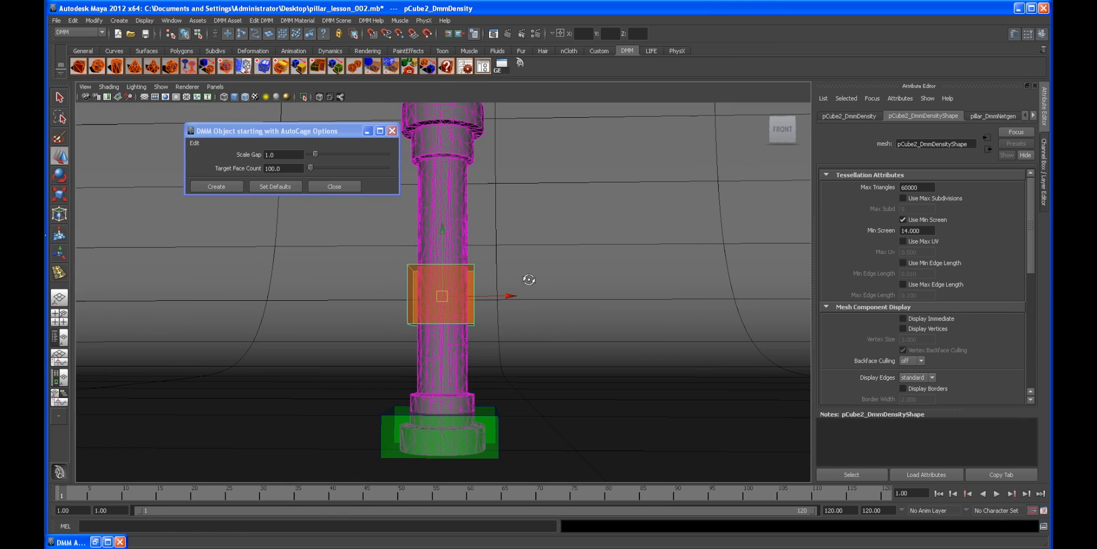
Step: Set the density region shape's Dmm Density Scale to 1000000
left_click(1044, 189)
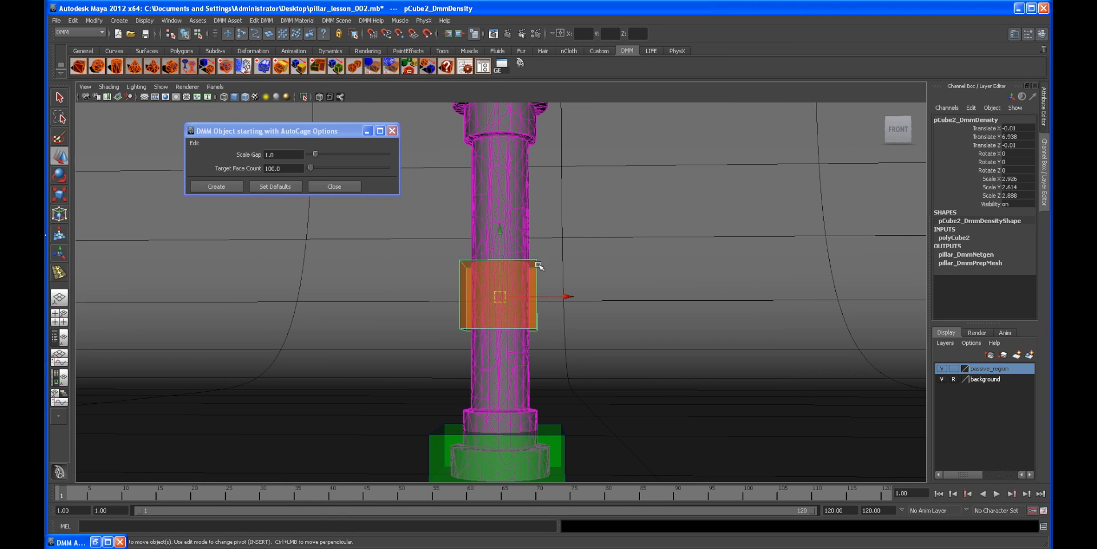
left_click(1045, 106)
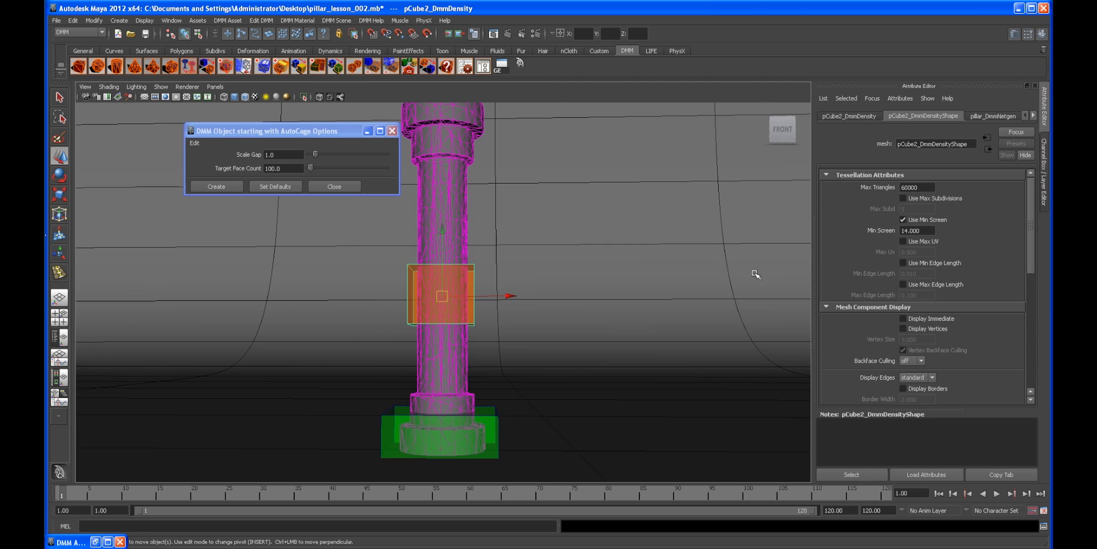
left_click(857, 116)
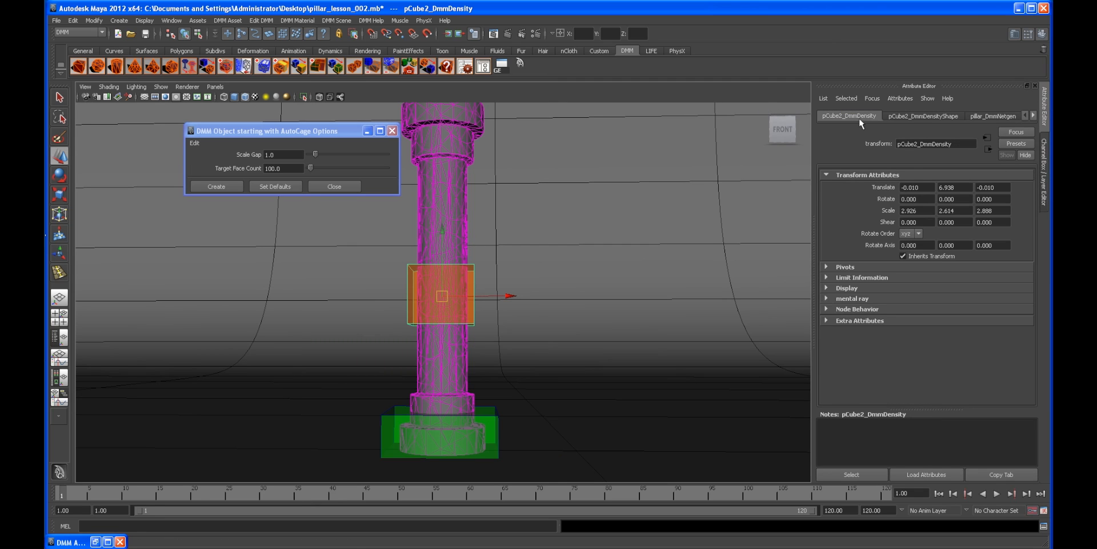
left_click(933, 114)
scroll(922, 285, "down", 2)
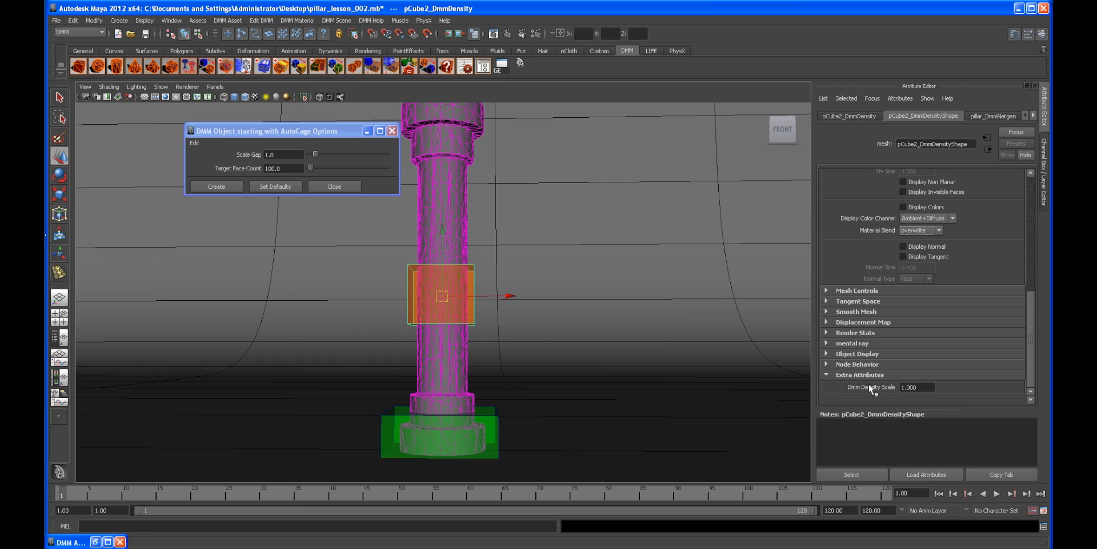
right_click_drag(522, 333, 589, 335, "alt")
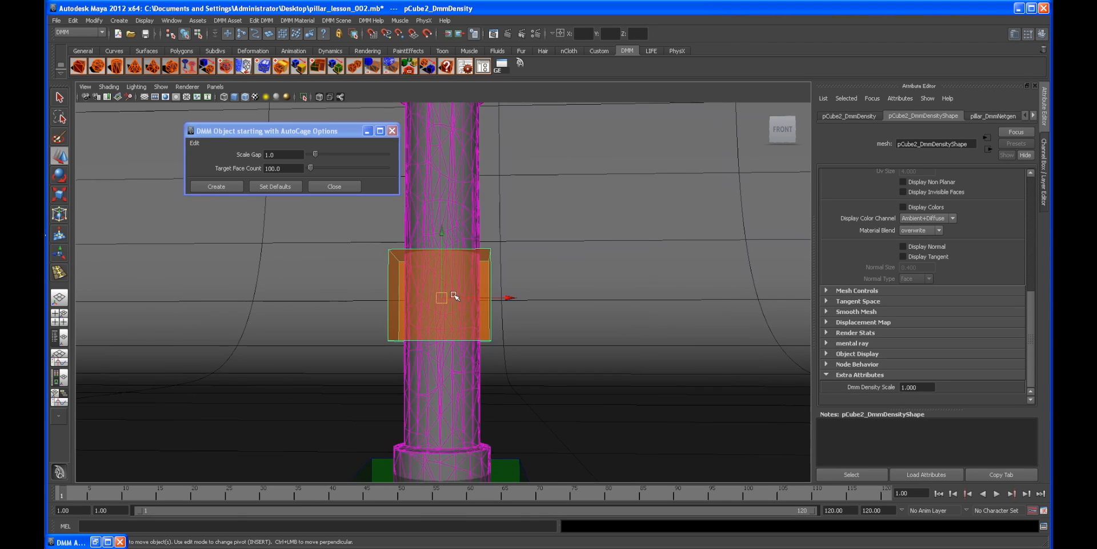
right_click_drag(453, 296, 549, 306, "alt")
middle_click_drag(551, 298, 590, 269, "alt")
mouse_move(590, 269)
left_mouse_down("alt")
mouse_move(509, 294)
mouse_move(577, 280)
left_mouse_up("alt")
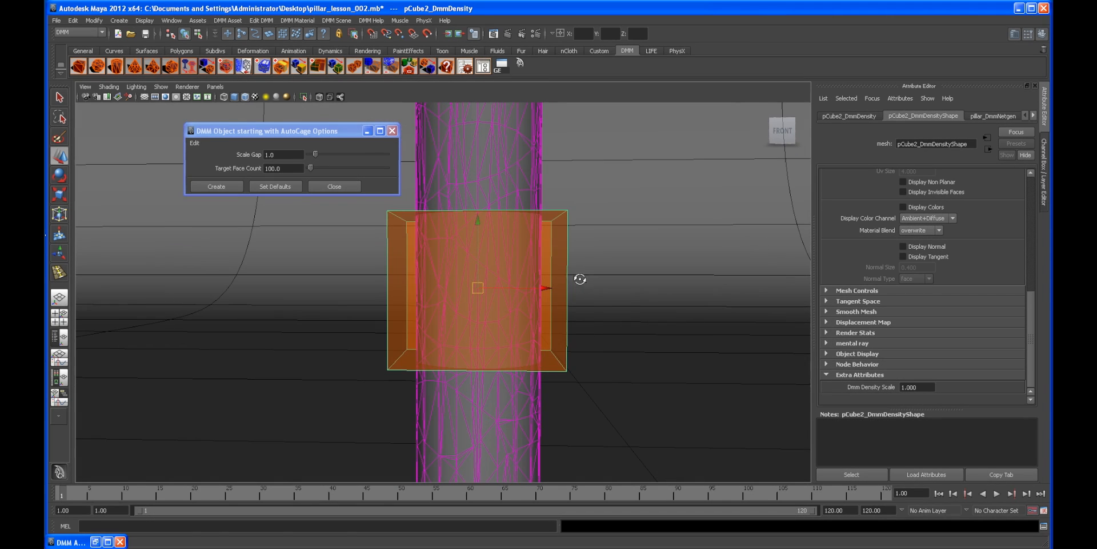
left_click(904, 387)
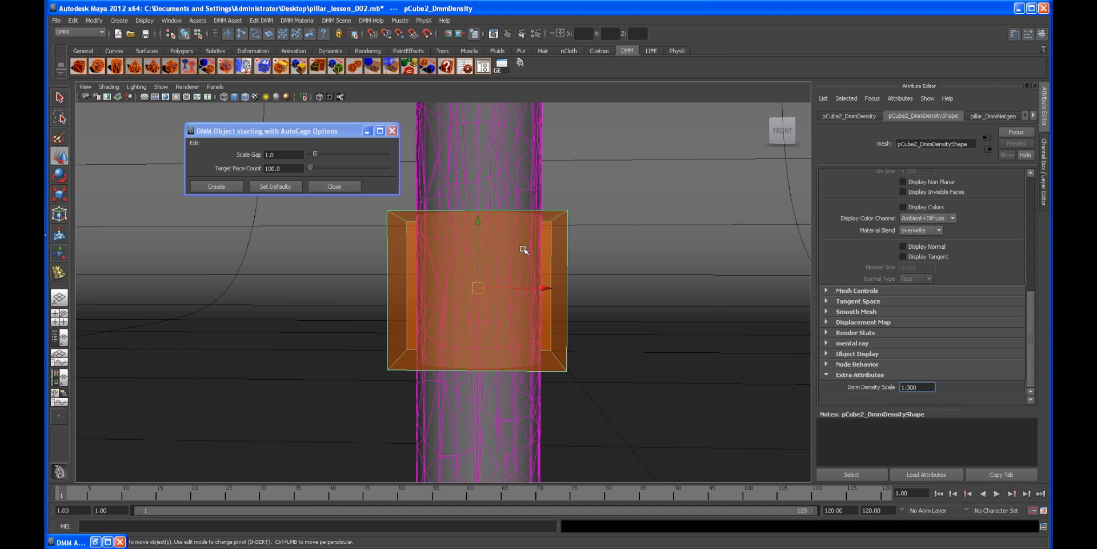
middle_click_drag(525, 248, 551, 265, "alt")
right_click_drag(551, 265, 445, 231, "alt")
left_click_drag(435, 310, 438, 304, "alt")
right_click_drag(438, 304, 496, 313, "alt")
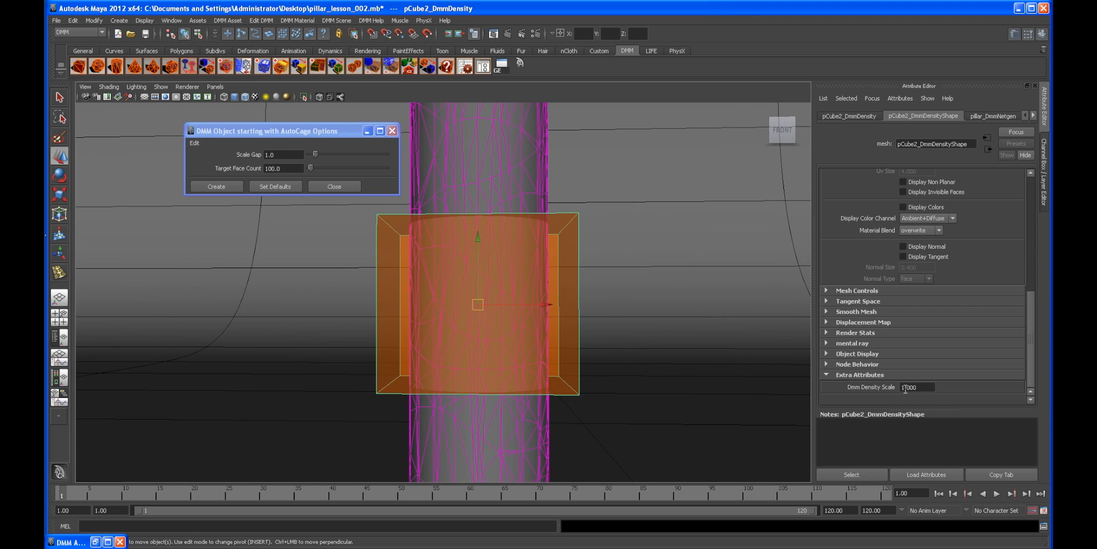
left_click(905, 387)
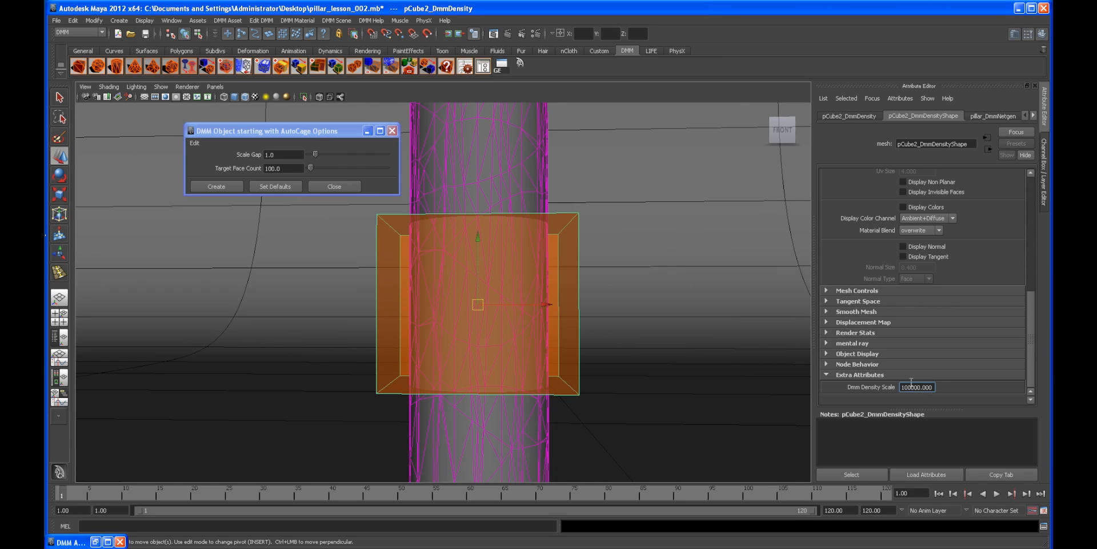
type("0")
Step: Orbit around the pillar to examine the density region box from several angles
right_click_drag(610, 470, 343, 411, "alt")
left_click_drag(343, 410, 282, 410, "alt")
middle_click_drag(276, 341, 292, 379, "alt")
left_click_drag(288, 360, 340, 361, "alt")
right_click_drag(339, 362, 478, 294, "alt")
right_click_drag(615, 398, 436, 355, "alt")
middle_click_drag(433, 326, 439, 382, "alt")
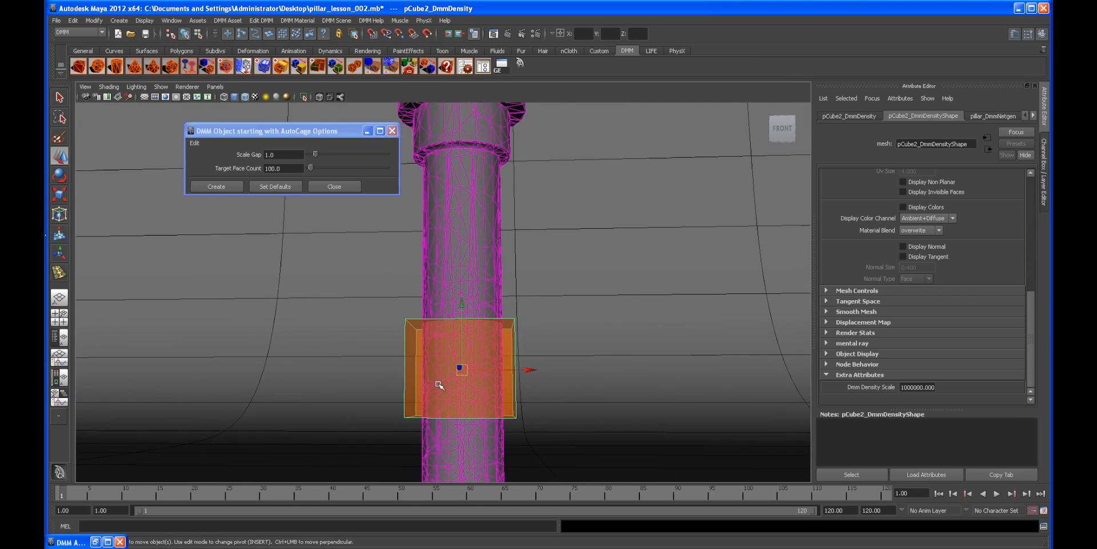
left_click_drag(438, 383, 448, 434, "alt")
left_click_drag(488, 284, 484, 269, "alt")
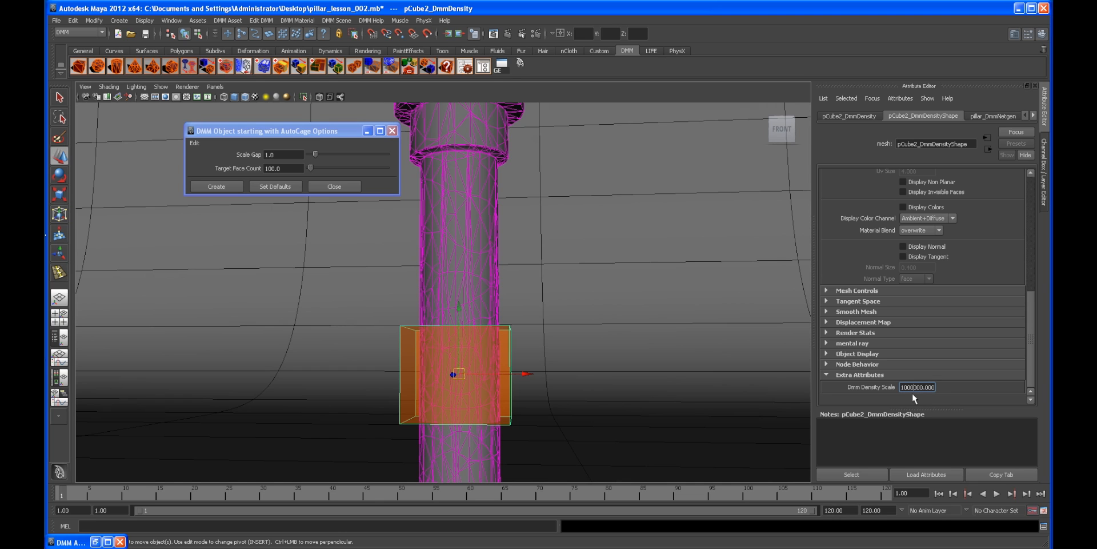
right_click_drag(560, 382, 524, 326, "alt")
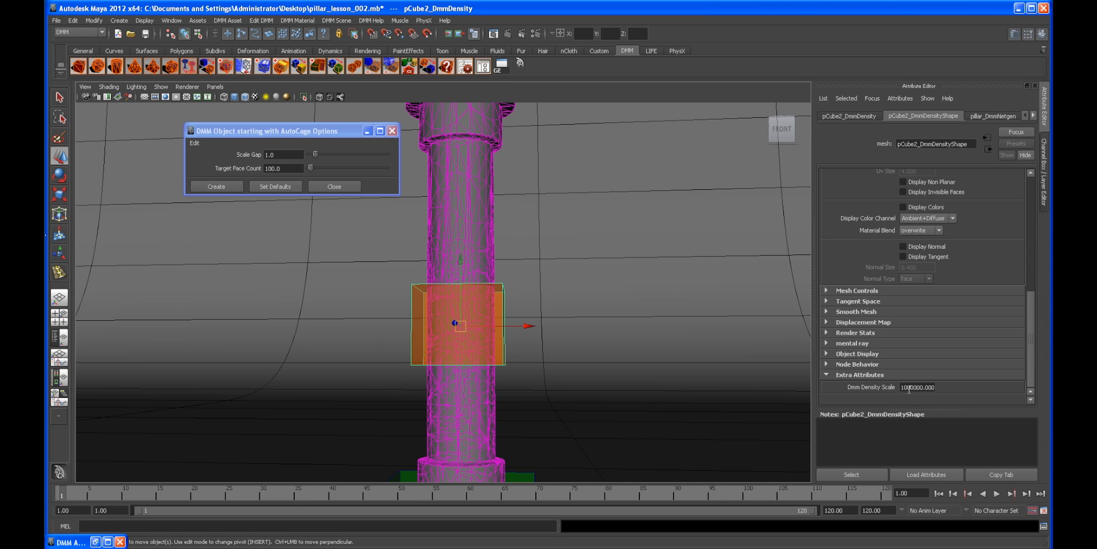
mouse_move(457, 368)
left_mouse_down("alt")
mouse_move(329, 361)
mouse_move(455, 367)
left_mouse_up("alt")
middle_click_drag(441, 396, 416, 344, "alt")
right_click_drag(517, 379, 499, 374, "alt")
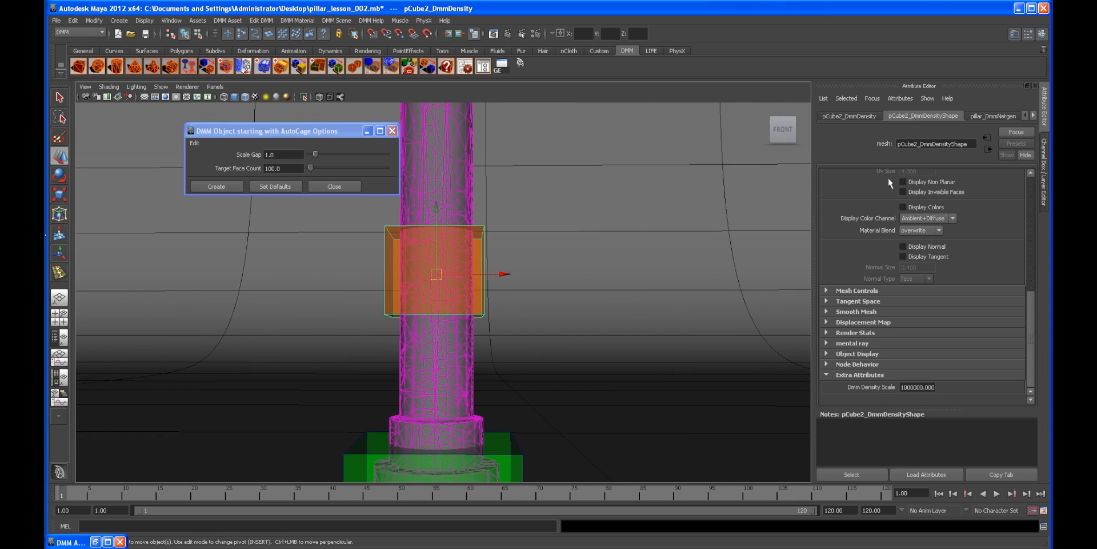
Step: Create a new display layer for the density region, name it density_region, and hide it
left_click(1045, 171)
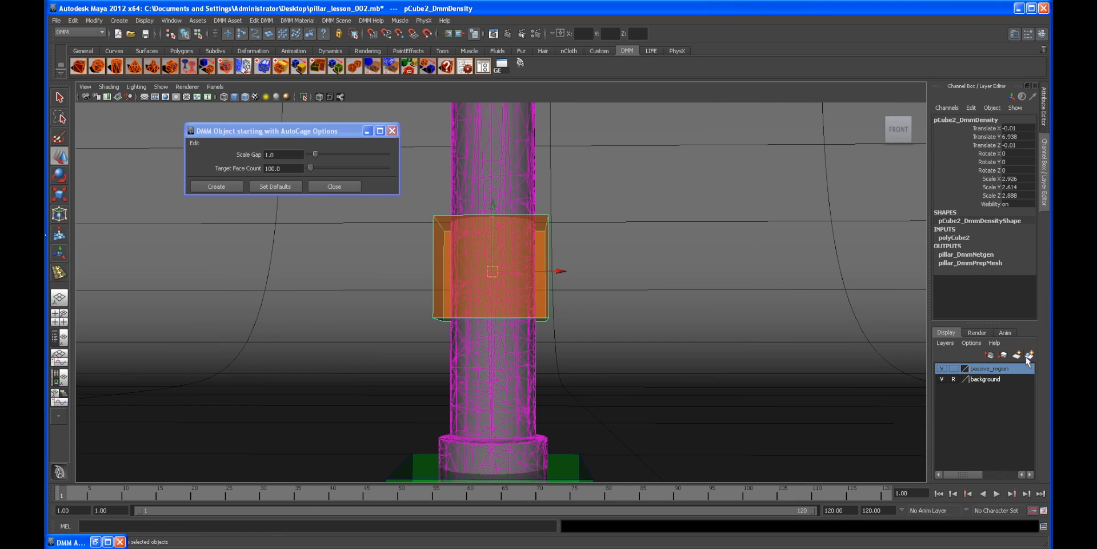
left_click(1030, 354)
double_click(992, 380)
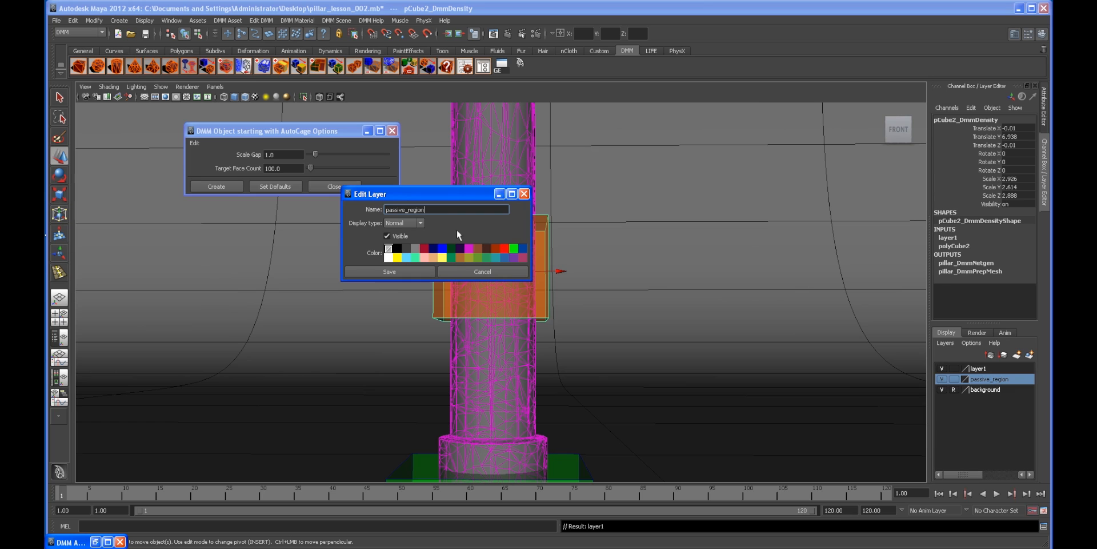
left_click_drag(442, 213, 322, 199)
key("ctrl+c")
left_click(483, 270)
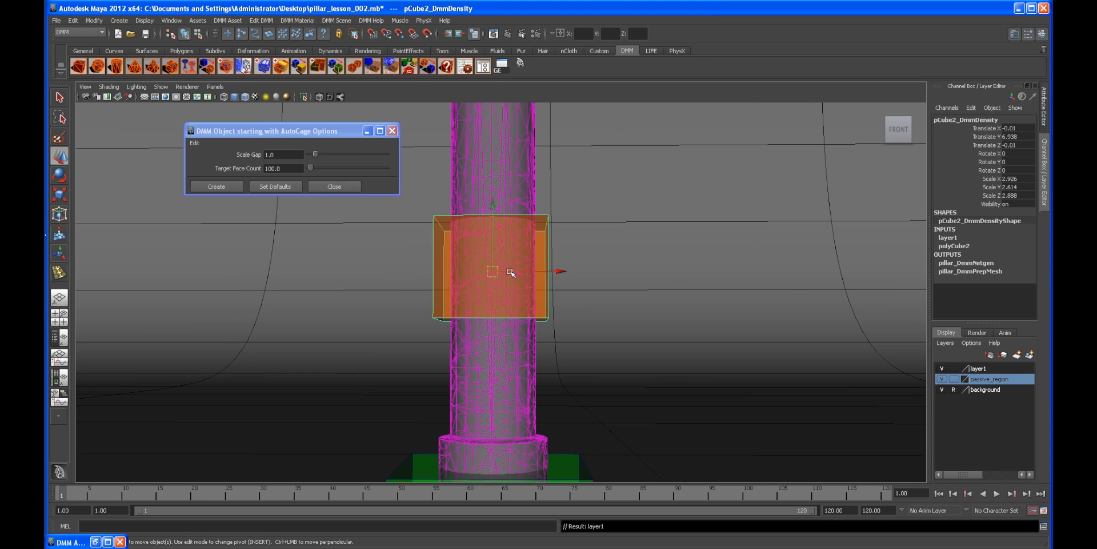
double_click(978, 368)
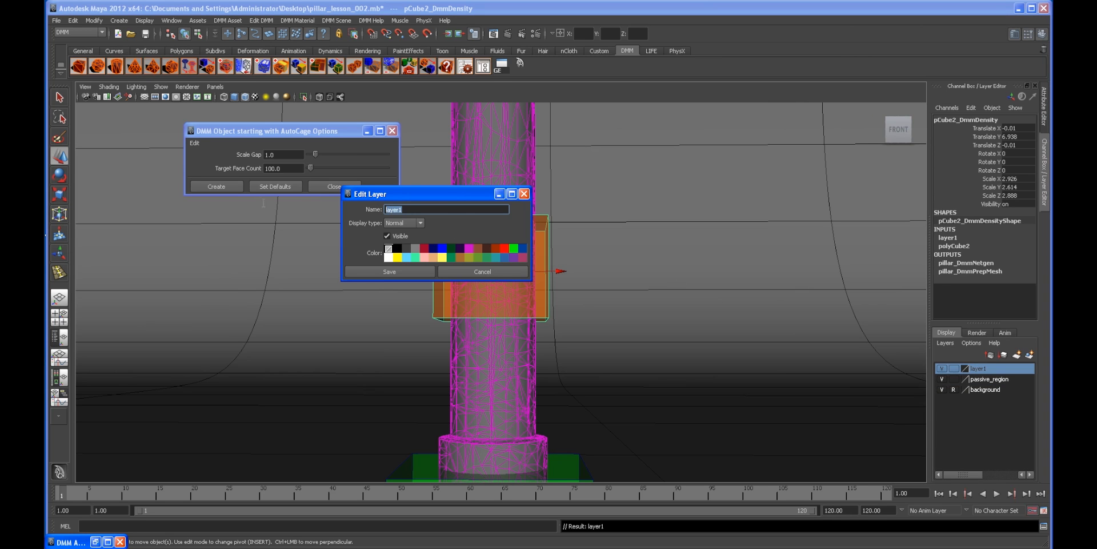
key("ctrl+v")
left_click_drag(407, 210, 361, 207)
type("density")
left_click(403, 271)
left_click(942, 368)
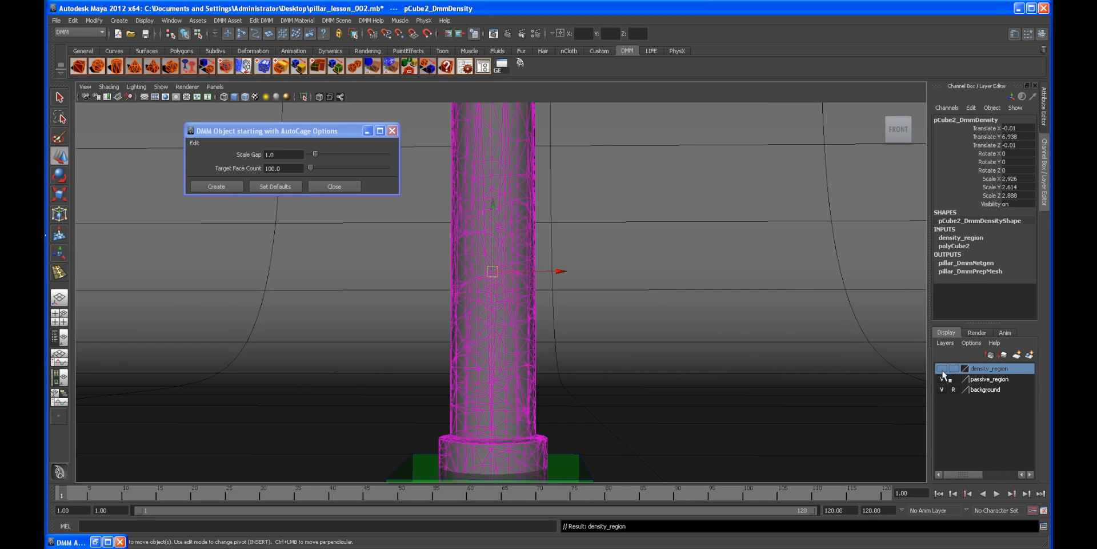
Step: Hide the passive region layer, close the AutoCage options window, and play back the simulation from the start
left_click(942, 379)
scroll(701, 317, "down", 2)
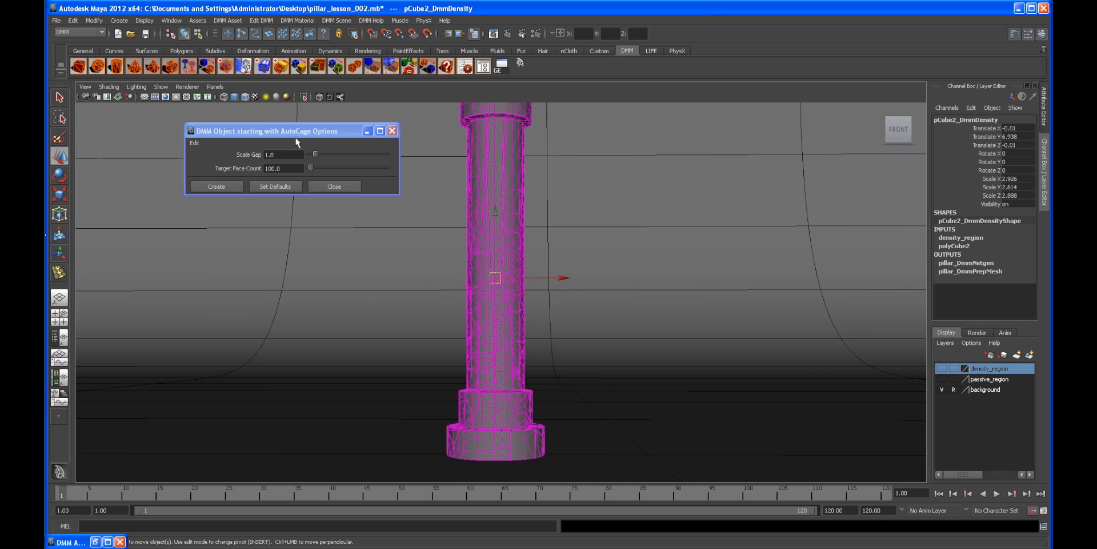
left_click(366, 132)
middle_click_drag(626, 241, 531, 243, "alt")
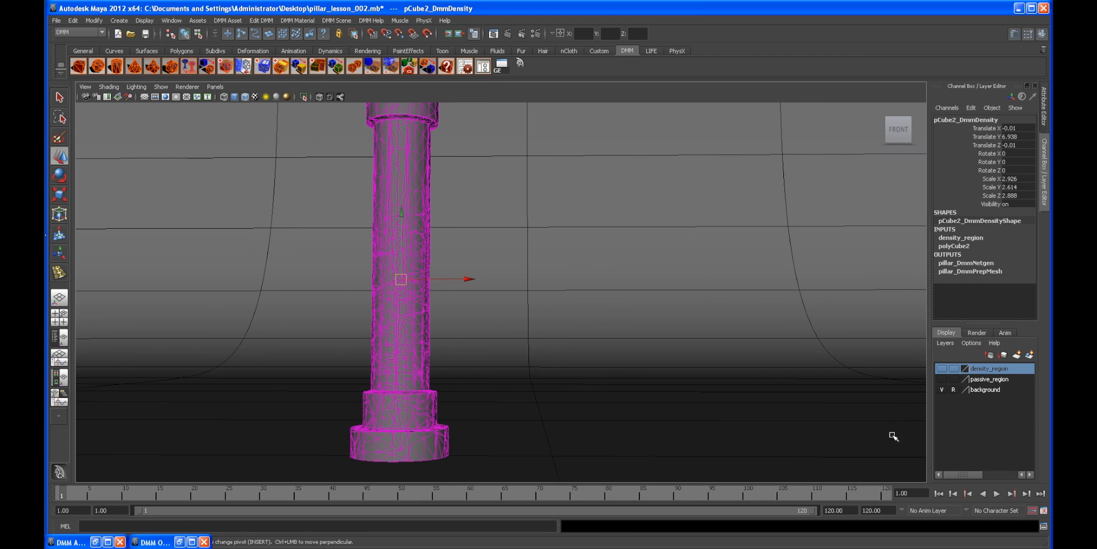
left_click(999, 494)
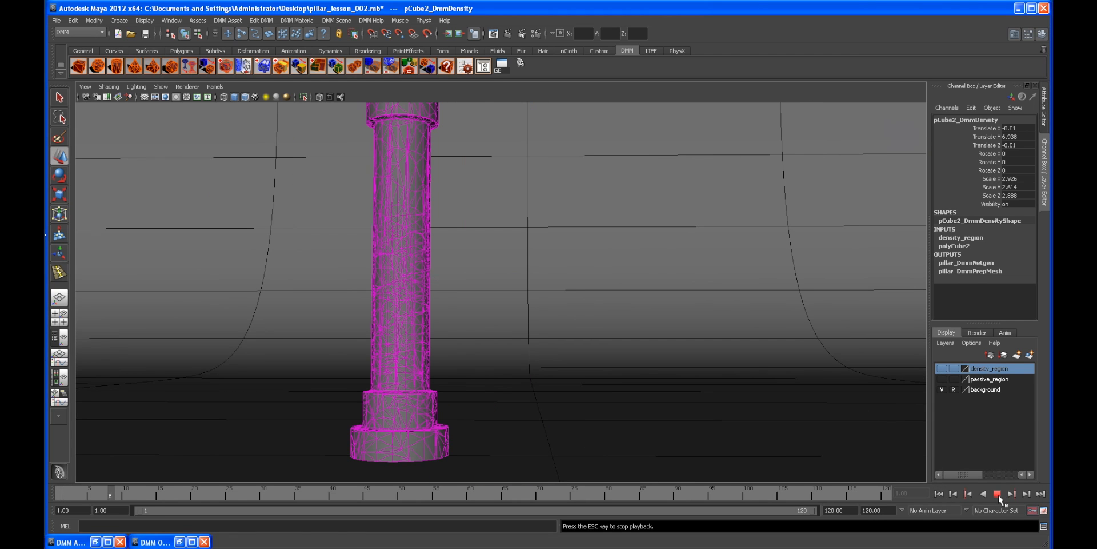
left_click(944, 493)
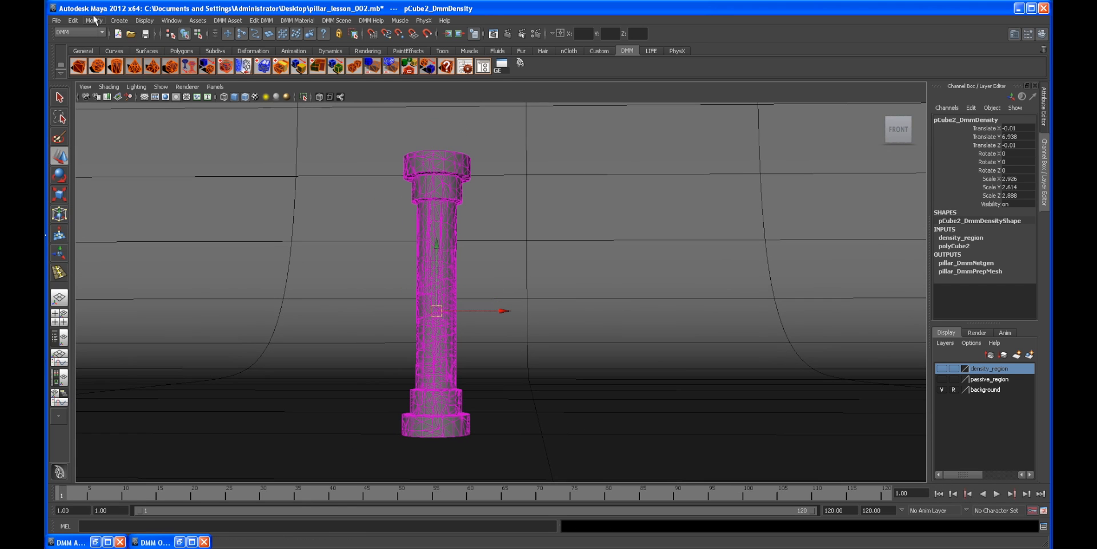
Step: Create a locator, move it beside the pillar at mid-height, and scale it to about 4.87
left_click(120, 21)
mouse_move(131, 69)
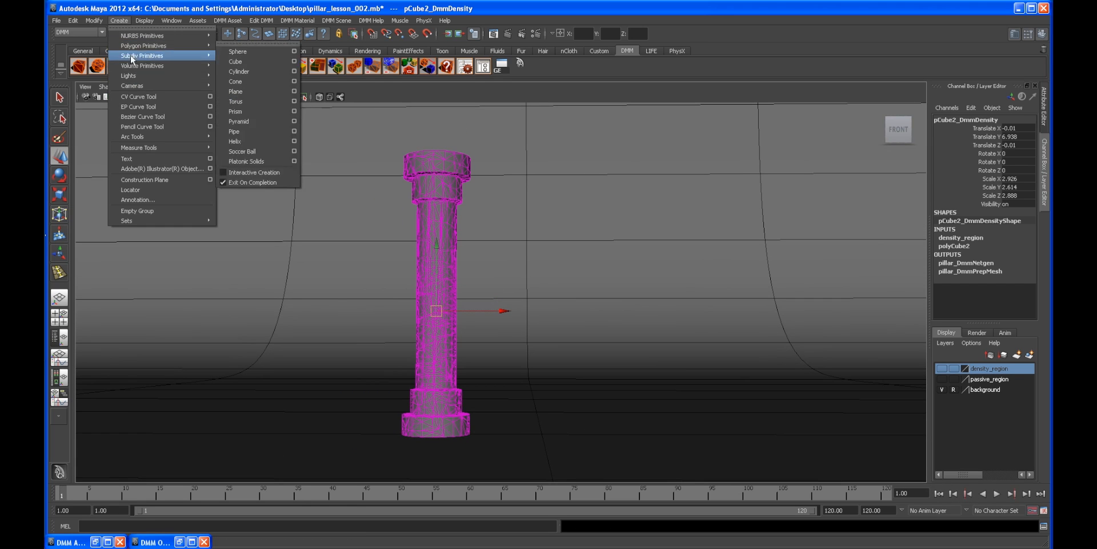
left_click(131, 190)
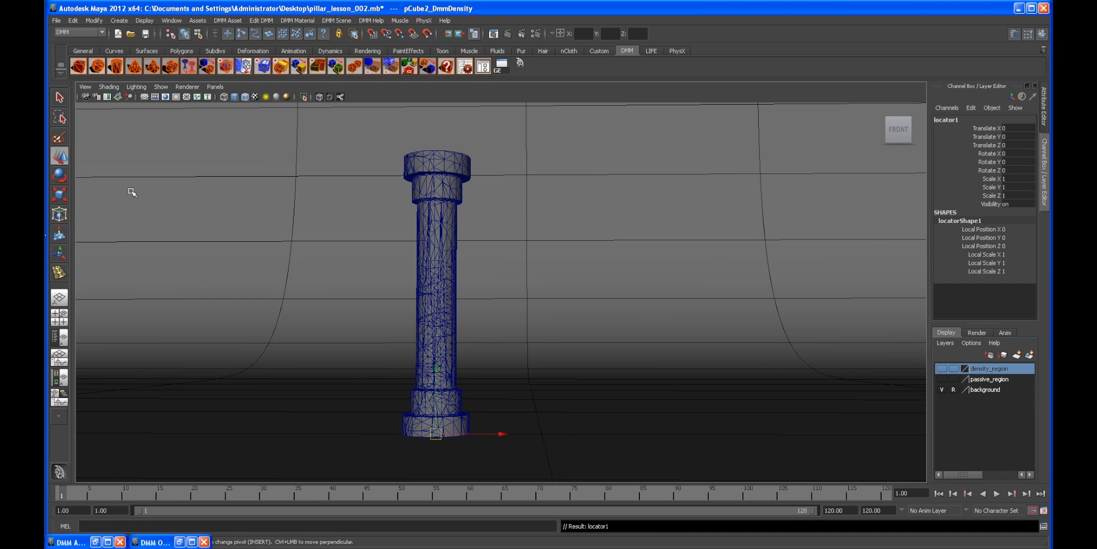
middle_click_drag(440, 367, 448, 261)
left_click_drag(504, 313, 360, 312)
scroll(392, 263, "up", 2)
key("r")
scroll(555, 313, "down", 1)
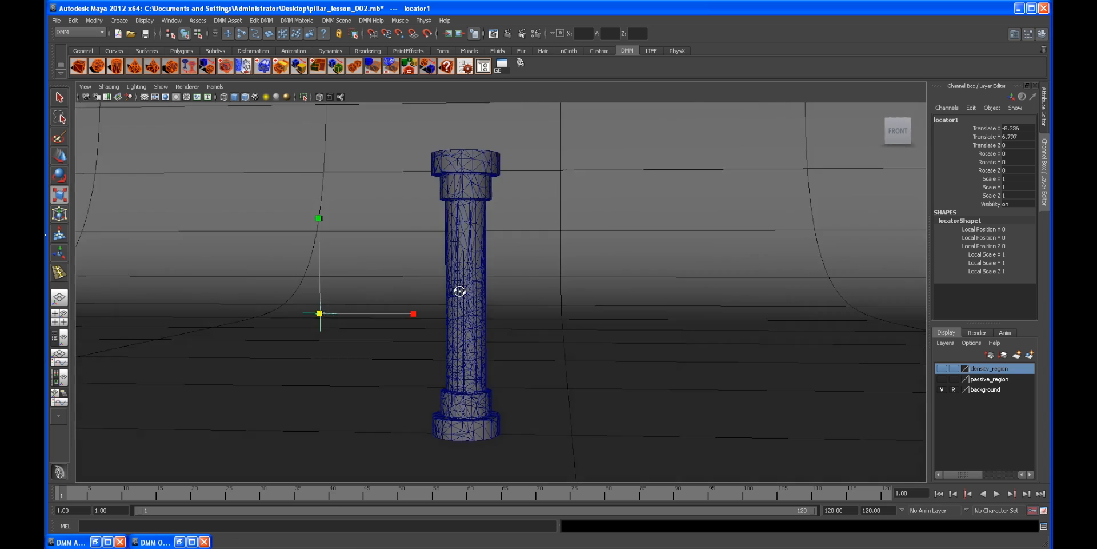
left_click_drag(458, 291, 443, 304, "alt")
left_click_drag(329, 302, 427, 298)
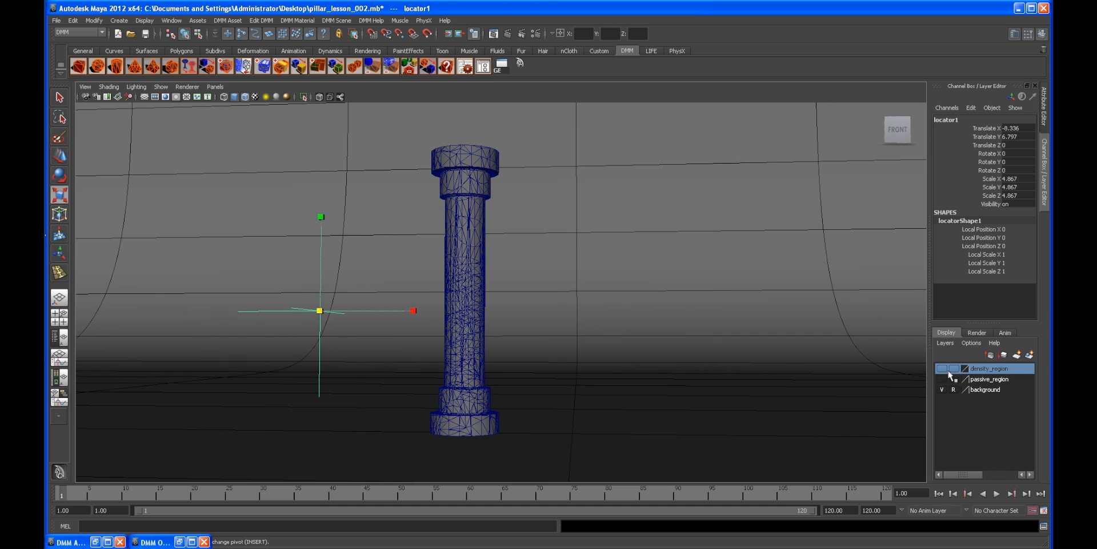
Step: Scale the locator to about 4.05 and move it to about X -10.5, level with the density region
left_click(942, 379)
scroll(301, 327, "up", 1)
left_click_drag(313, 312, 292, 314)
left_click(942, 378)
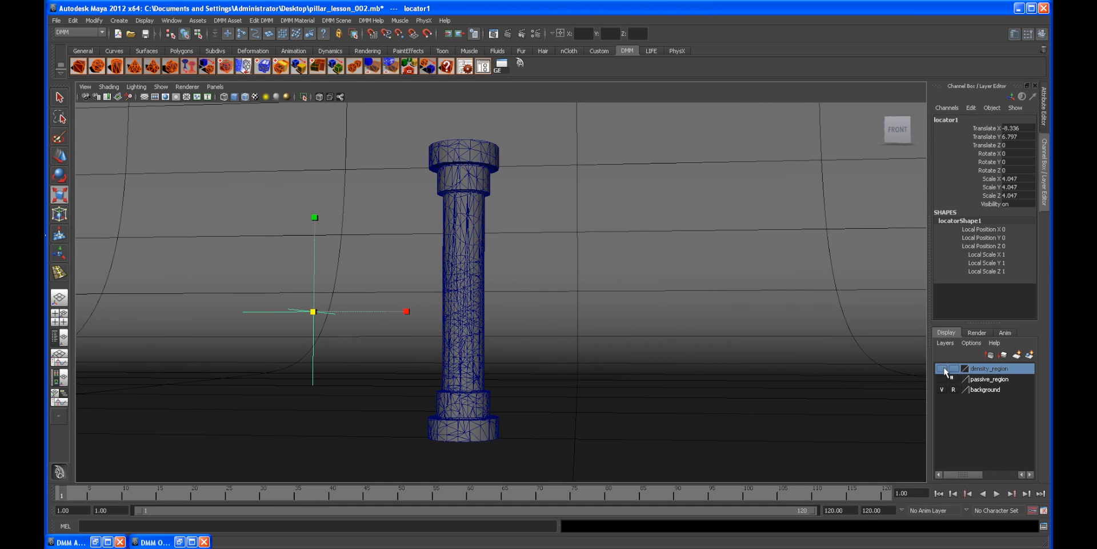
left_click(943, 368)
scroll(410, 309, "up", 1)
key("w")
left_click_drag(362, 319, 259, 312)
Step: Compare the locator's height with the density region, hide the density region layer, and select the pillar
scroll(606, 300, "down", 3)
left_click_drag(605, 300, 363, 325, "alt")
left_click_drag(289, 316, 299, 293)
right_click_drag(299, 293, 392, 288, "alt")
middle_click_drag(392, 288, 412, 276, "alt")
left_click_drag(519, 293, 414, 296, "alt")
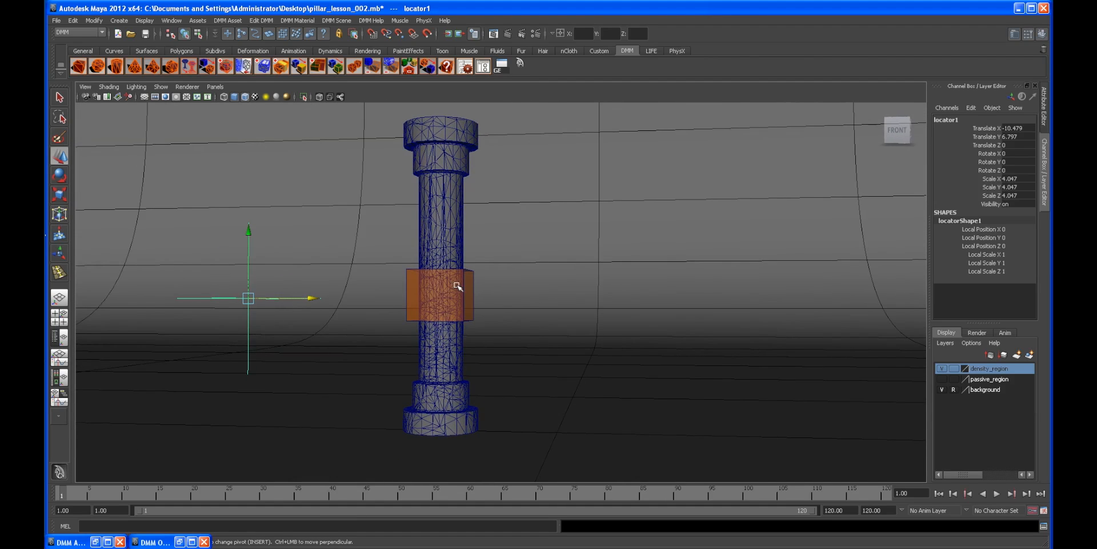
left_click_drag(435, 289, 503, 308, "alt")
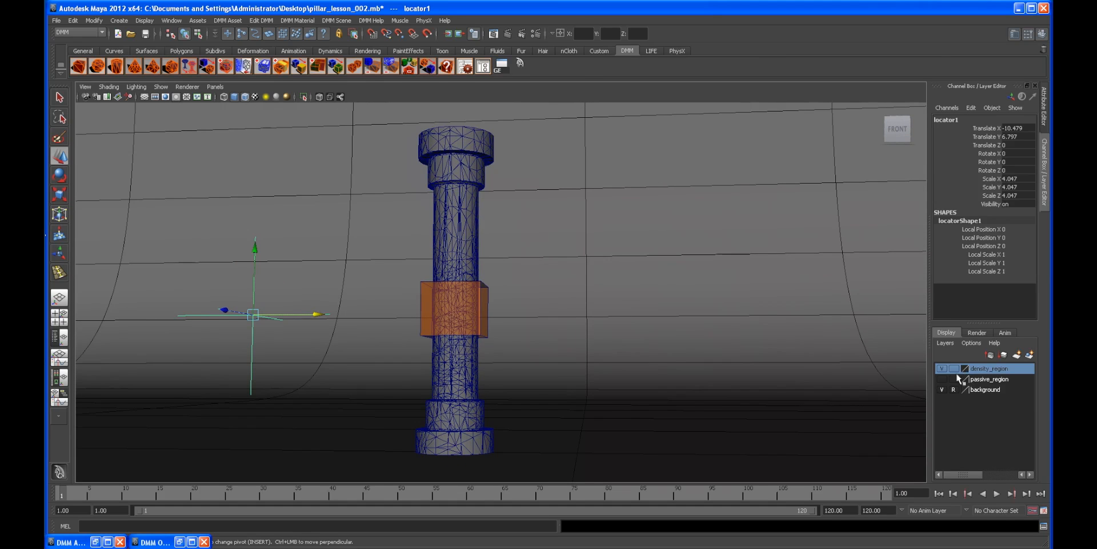
left_click(942, 368)
left_click_drag(828, 370, 788, 366, "alt")
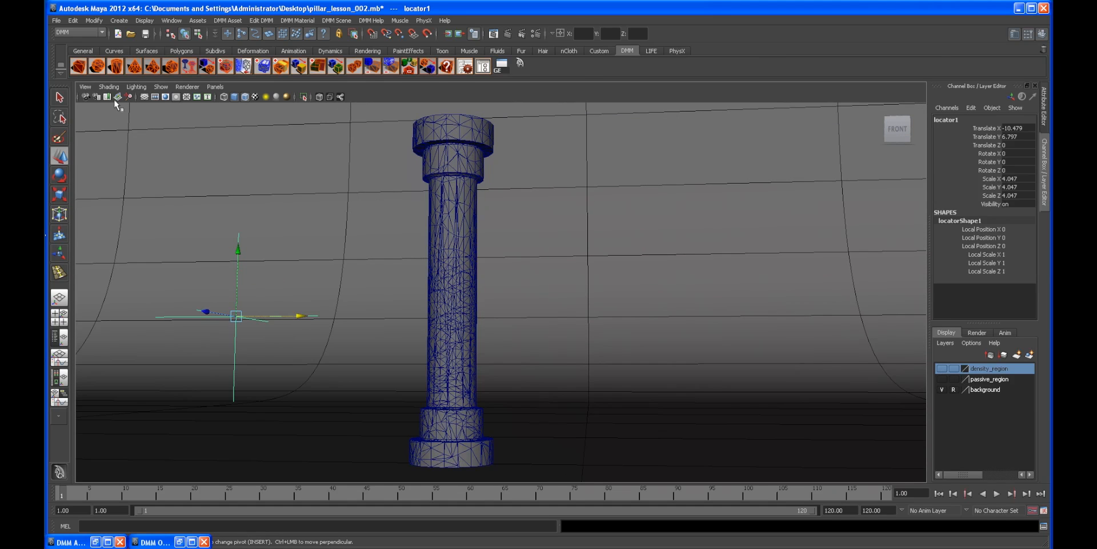
left_click(115, 67)
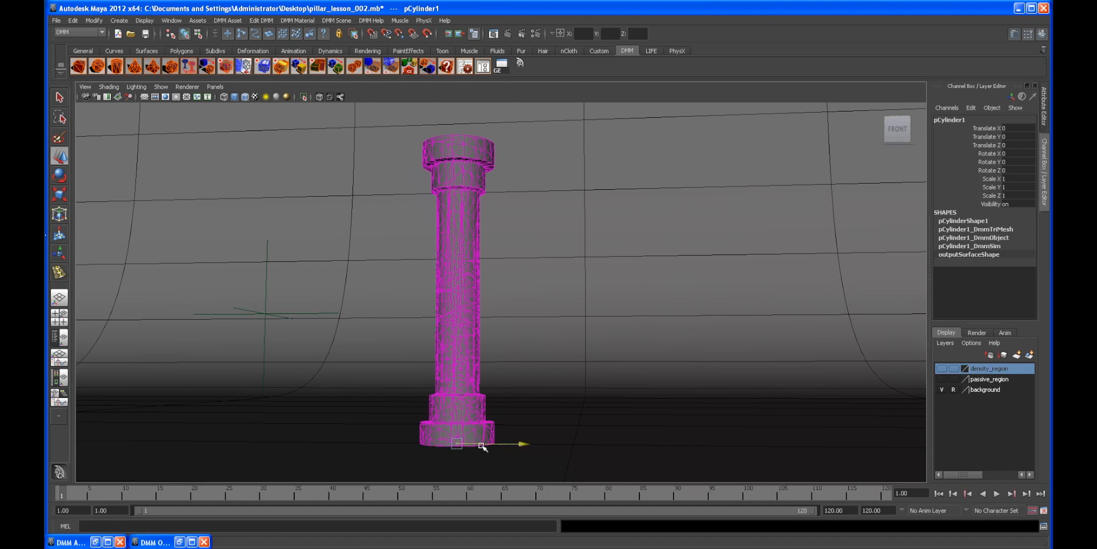
Step: Rotate the small collider cylinder 90 degrees around X
left_click_drag(483, 447, 325, 412)
left_click_drag(300, 376, 299, 218)
left_click_drag(299, 218, 247, 364, "alt")
key("e")
left_click(1026, 153)
type("90")
key("Return")
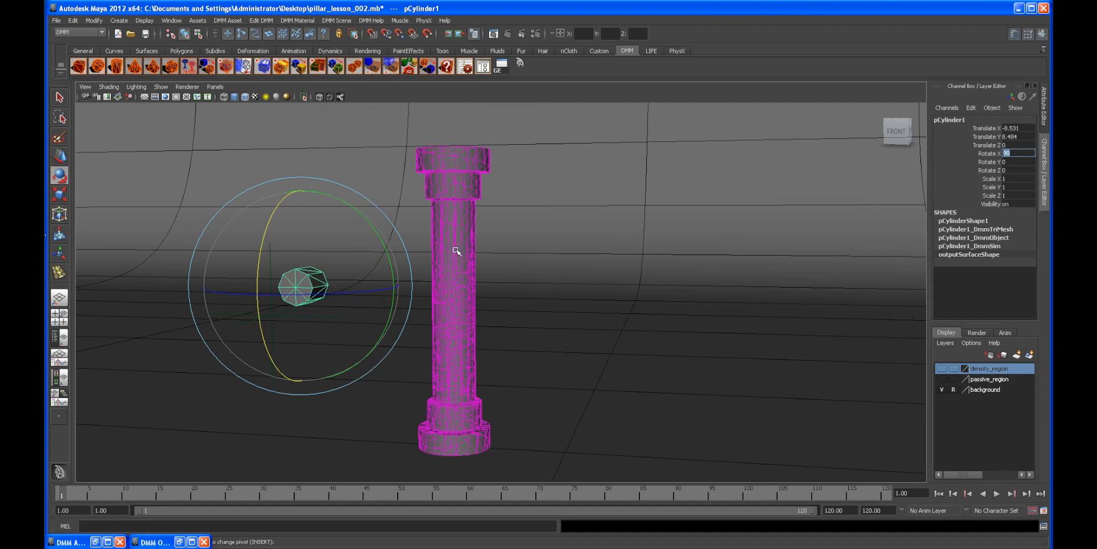
Step: Move the cylinder onto the locator's position, at about X -10.479 and Y 6.797
left_click_drag(454, 245, 448, 254, "alt")
left_click_drag(348, 277, 459, 289, "alt")
key("w")
middle_click_drag(552, 303, 718, 299, "alt")
scroll(450, 286, "up", 3)
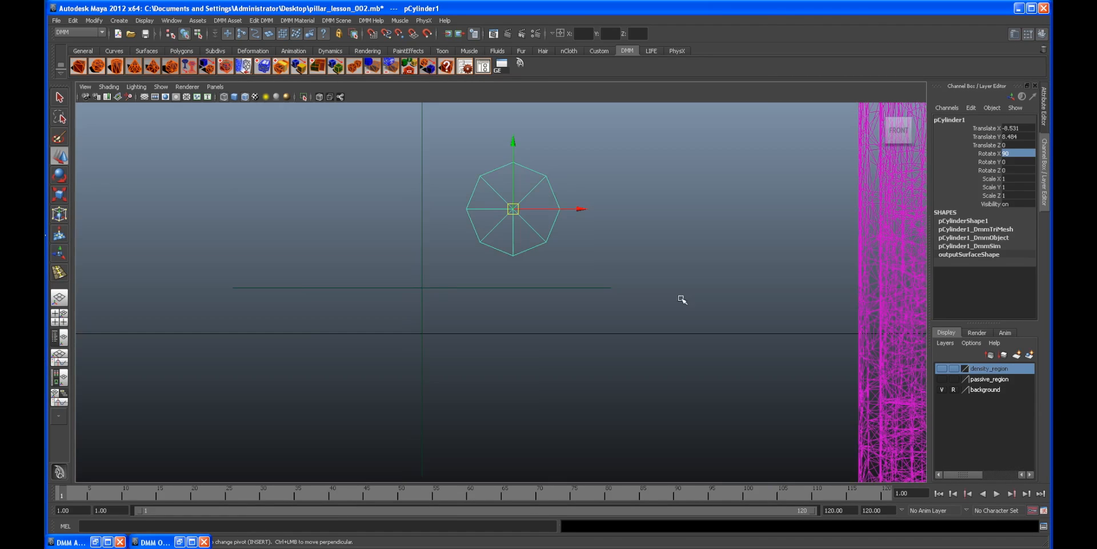
middle_click_drag(504, 214, 480, 251)
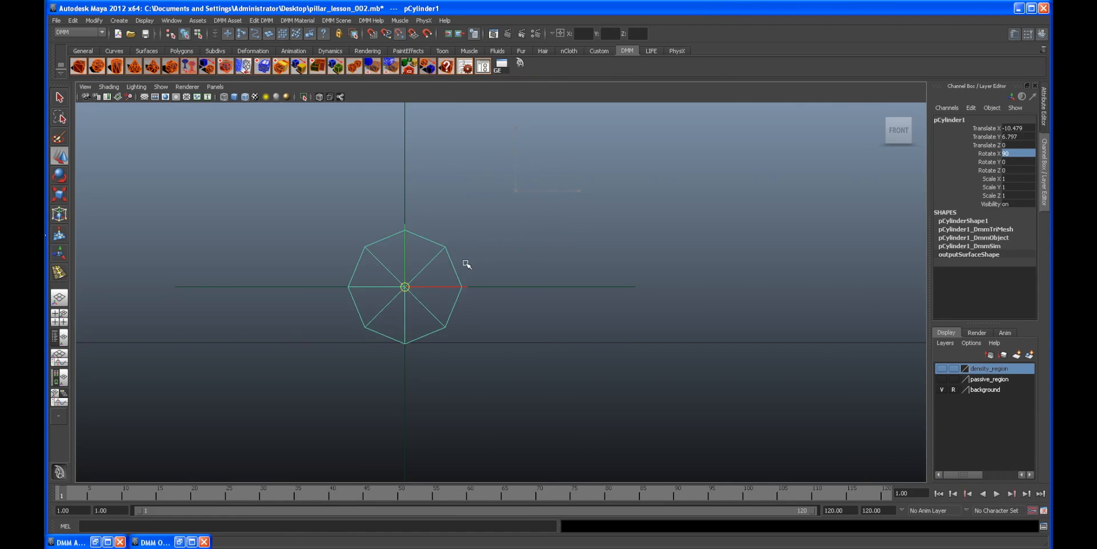
Step: Parent-constrain the cylinder to the locator
scroll(516, 306, "down", 5)
left_click_drag(518, 298, 172, 311, "alt")
key("alt+b")
left_click_drag(337, 312, 263, 328)
left_click_drag(309, 303, 394, 285, "alt")
left_click(396, 222)
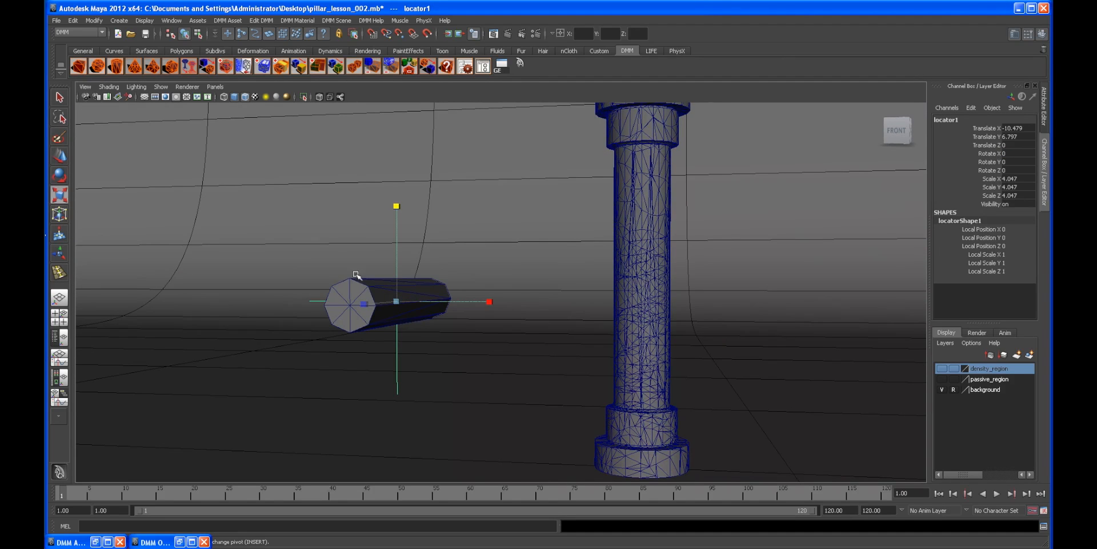
left_click(359, 282)
key("space")
left_click(461, 298)
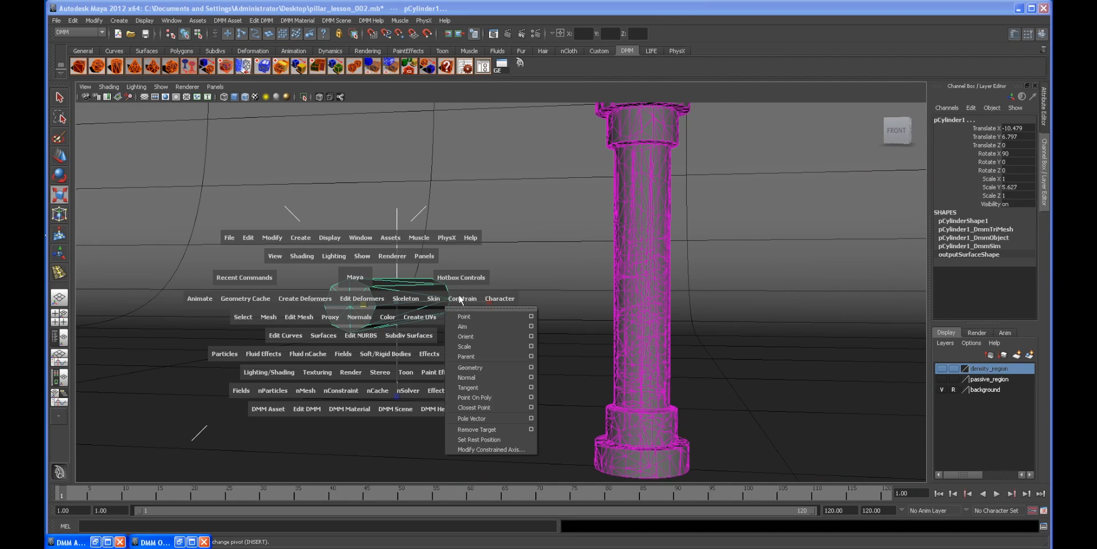
left_click(478, 352)
left_click_drag(463, 320, 439, 280, "alt")
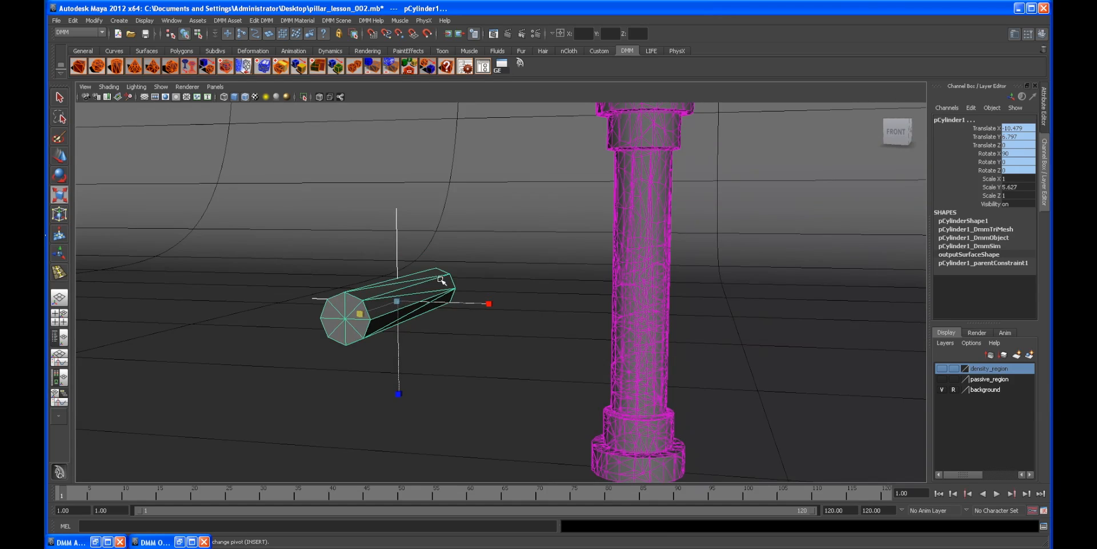
Step: Open the DMM Asset Manager for the cylinder and review its general settings
left_click(465, 66)
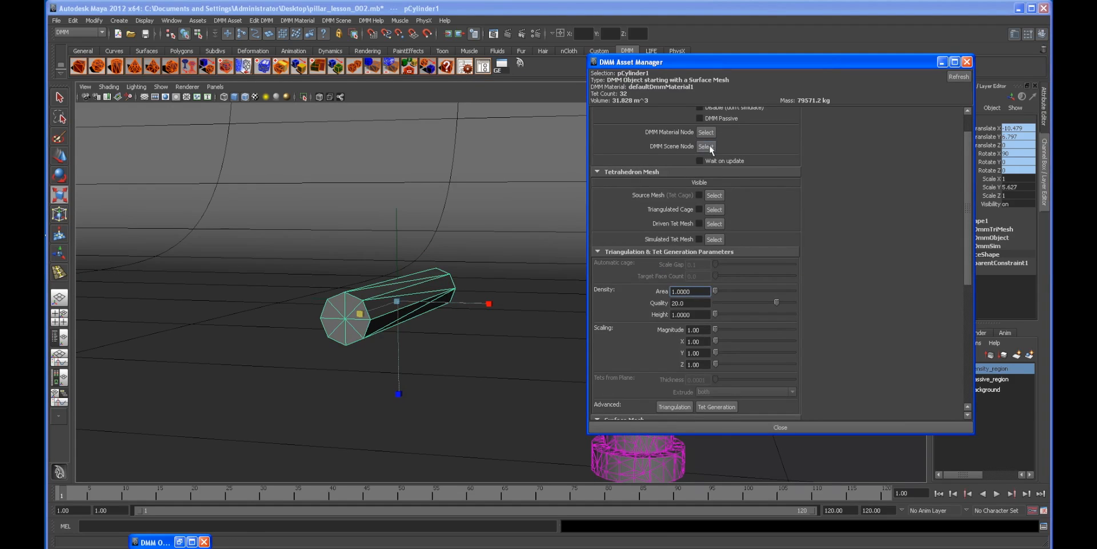
scroll(717, 140, "up", 2)
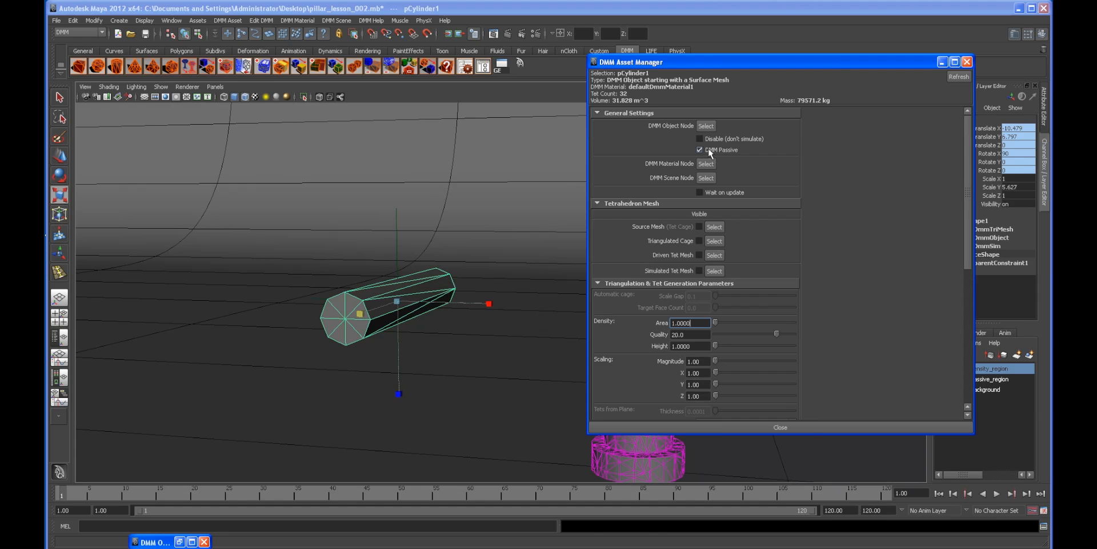
left_click(942, 61)
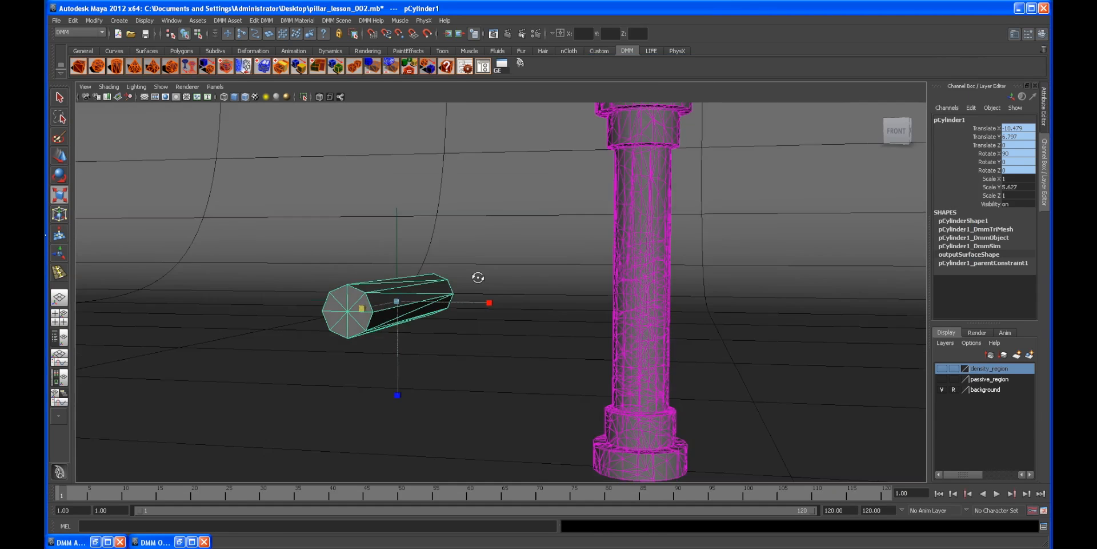
Step: Put the cylinder on a new display layer named collider
scroll(507, 287, "down", 3)
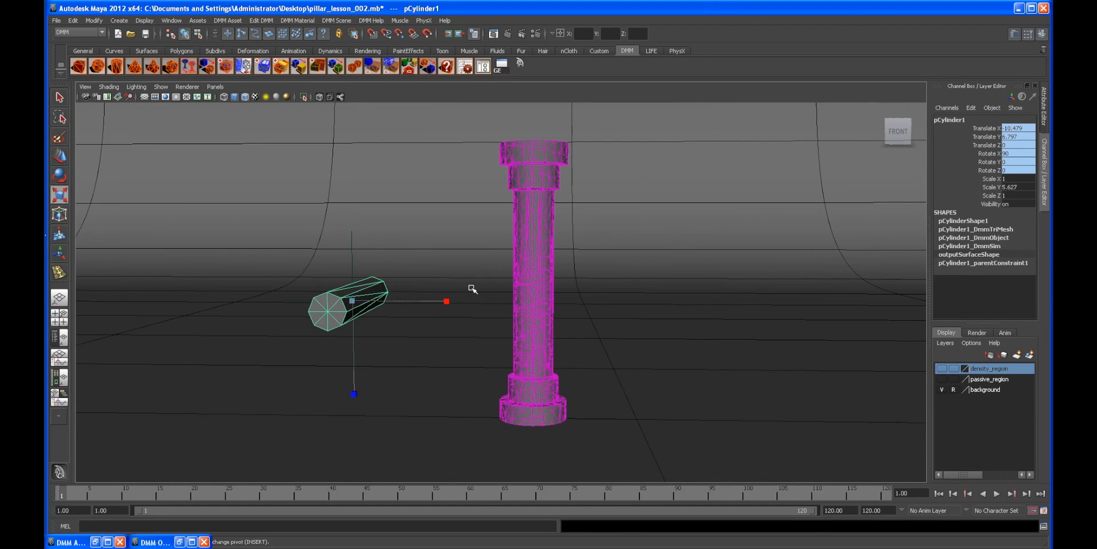
left_click_drag(417, 286, 433, 302, "alt")
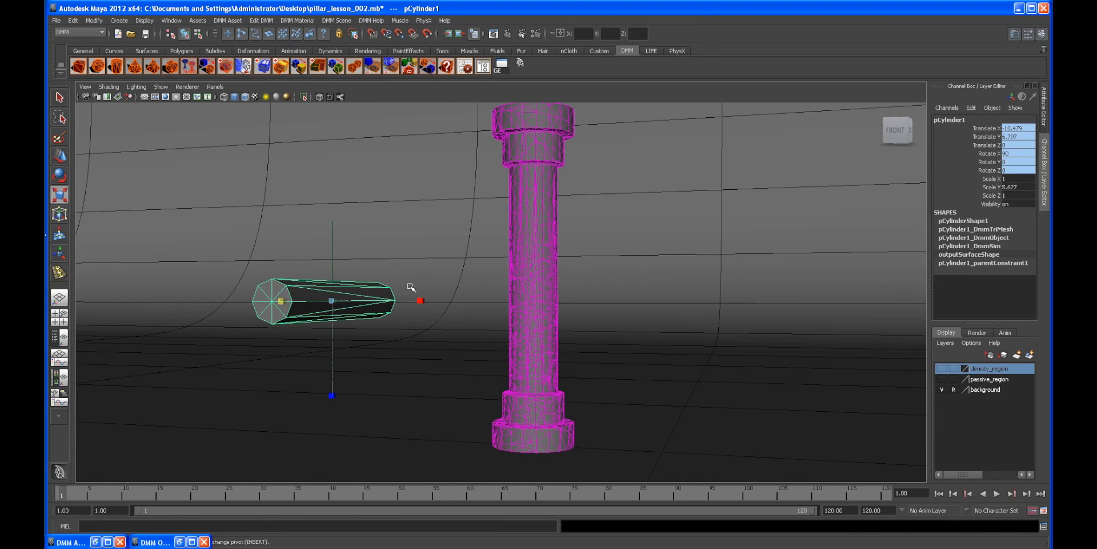
left_click_drag(392, 299, 462, 306, "alt")
left_click_drag(482, 346, 523, 330, "alt")
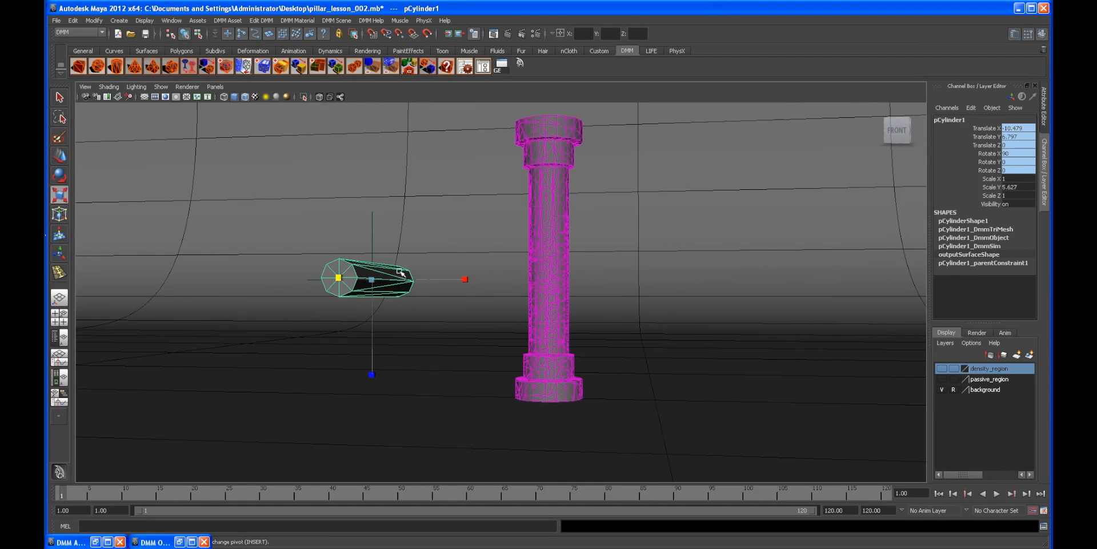
left_click(1029, 355)
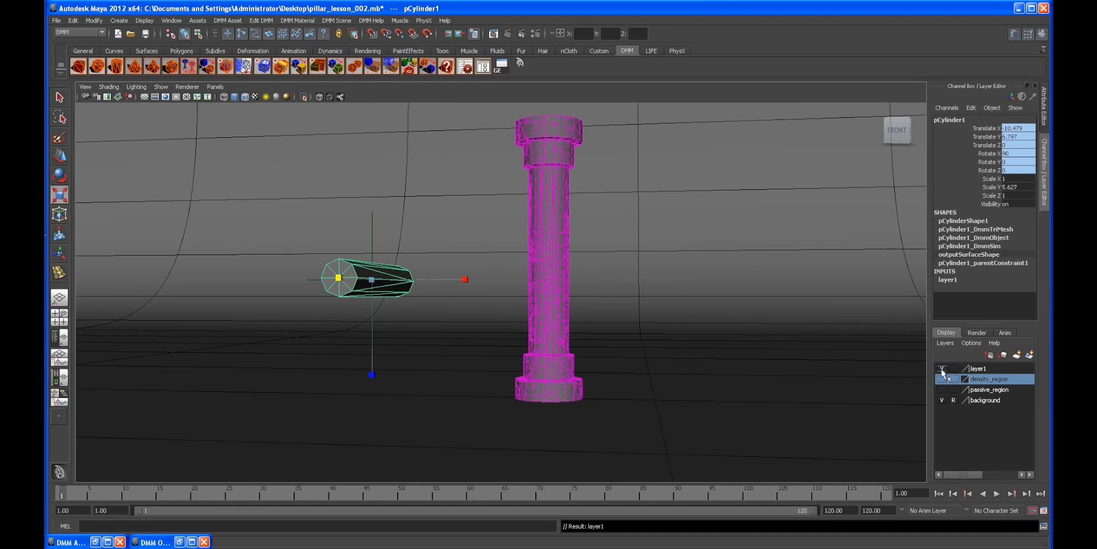
left_click(942, 368)
double_click(983, 368)
left_click_drag(410, 211, 359, 214)
type("collider")
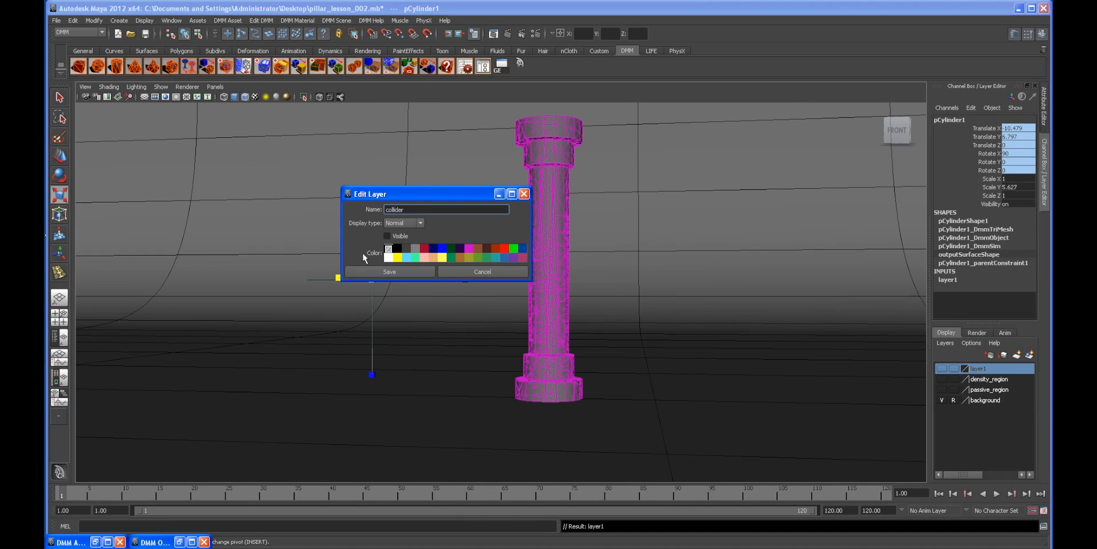
left_click(365, 272)
Step: Play the simulation briefly and return to the first frame
middle_click_drag(553, 283, 524, 285, "alt")
scroll(522, 275, "down", 2)
mouse_move(522, 275)
left_mouse_down("alt")
mouse_move(480, 272)
mouse_move(556, 297)
mouse_move(526, 289)
left_mouse_up("alt")
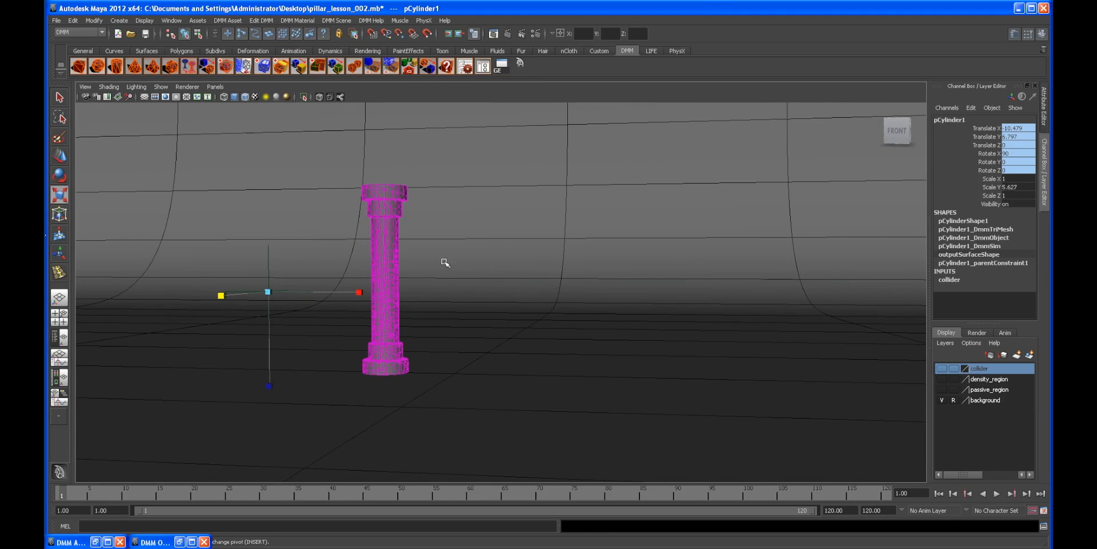
scroll(555, 324, "up", 1)
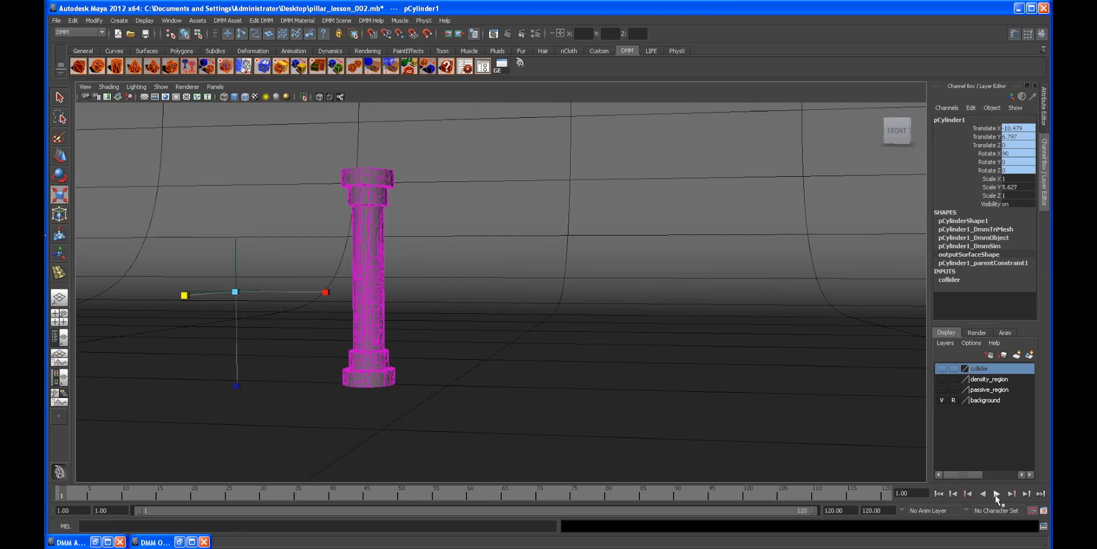
left_click(997, 493)
left_click(997, 493)
left_click(938, 493)
Step: Set a keyframe on the locator's Translate X at the first frame
middle_click_drag(254, 258, 314, 257, "alt")
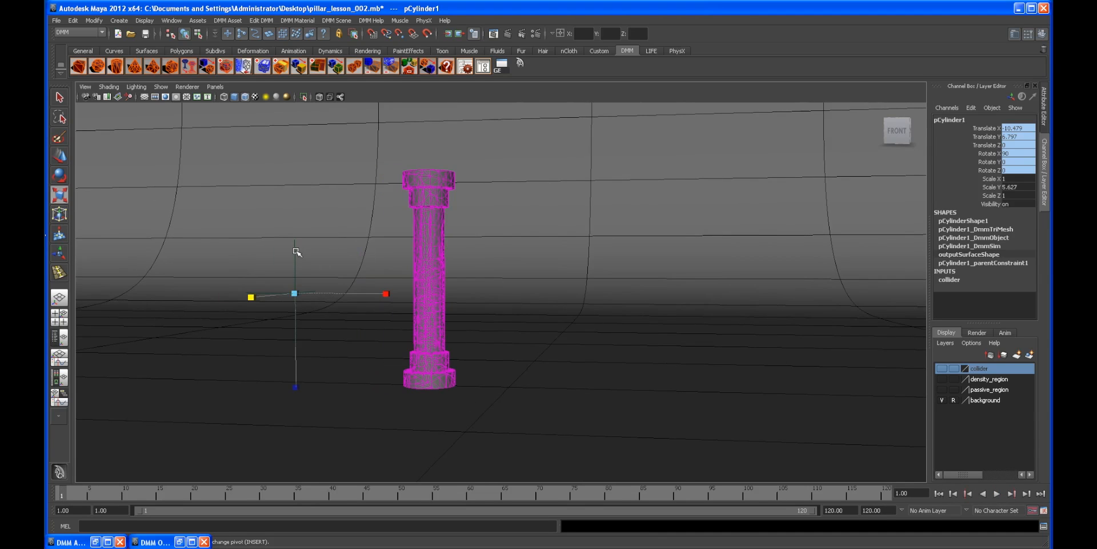
left_click(297, 251)
key("w")
mouse_move(417, 255)
middle_mouse_down("alt")
mouse_move(510, 248)
mouse_move(426, 250)
middle_mouse_up("alt")
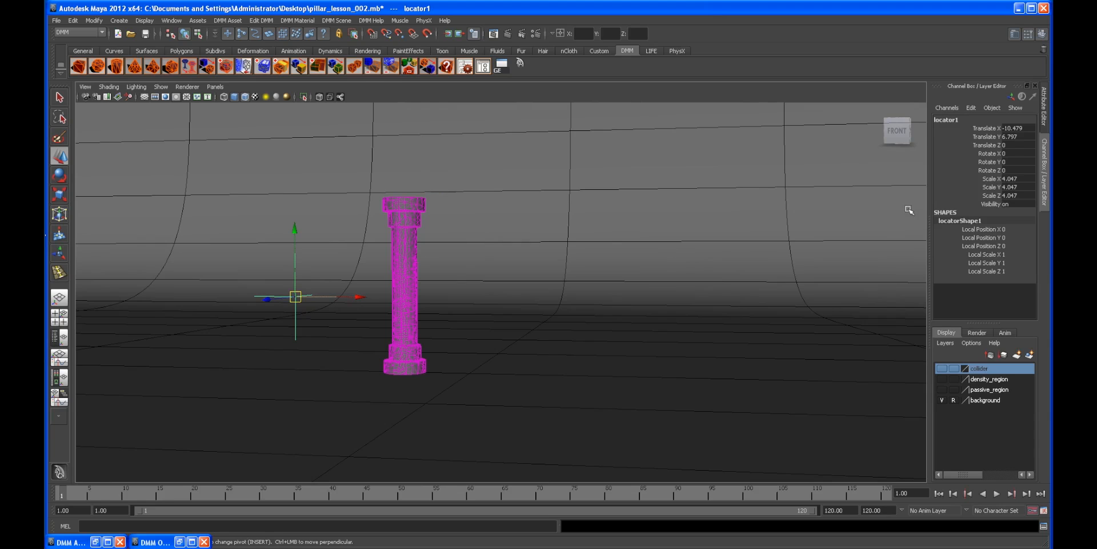
left_click(982, 128)
right_click(982, 128)
left_click(974, 133)
Step: At frame 60, move the locator along X through the pillar to animate the collider
left_click_drag(662, 232, 674, 245, "alt")
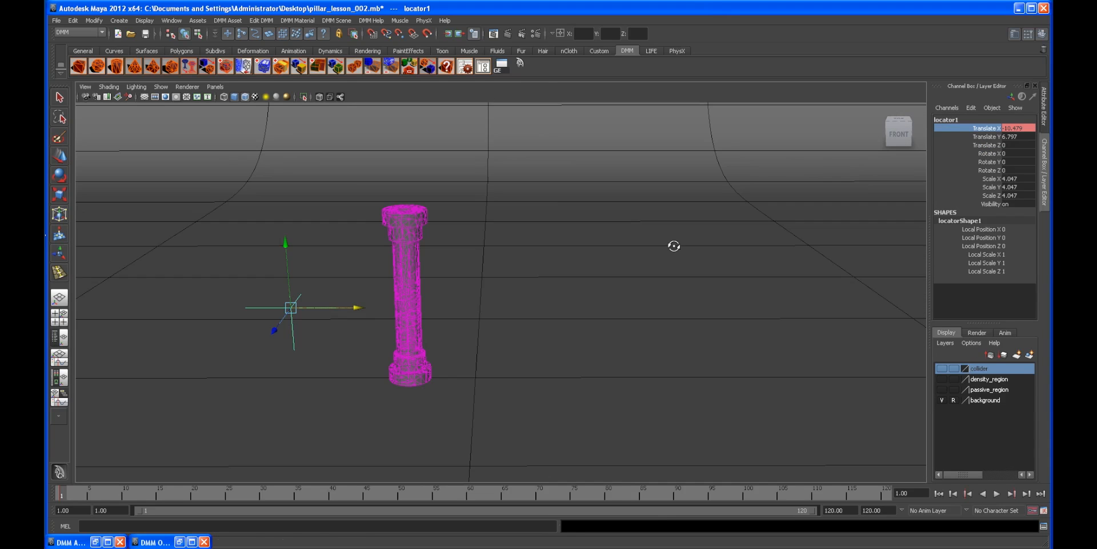
left_click(471, 495)
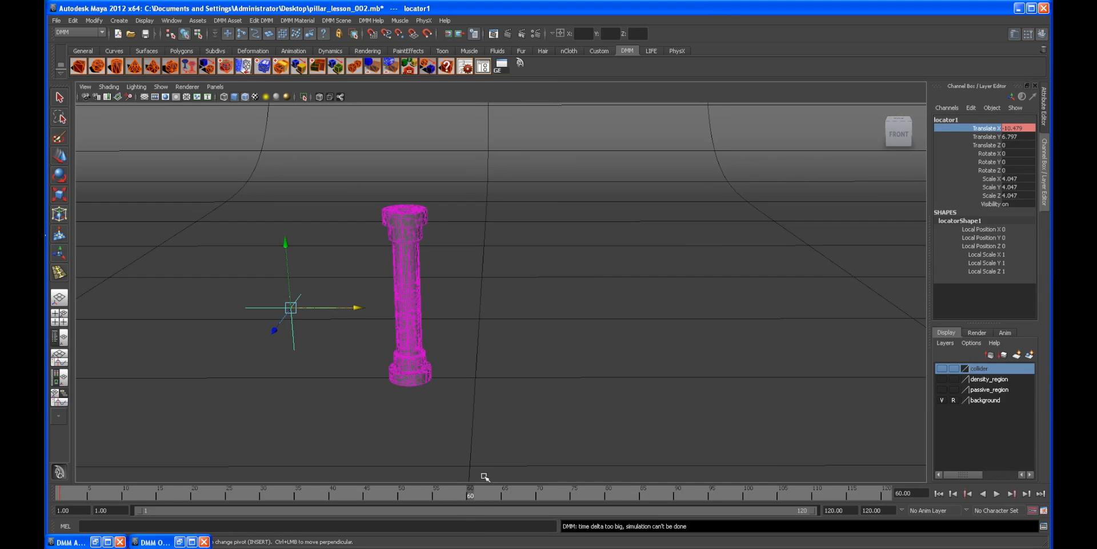
left_click_drag(482, 478, 501, 374, "alt")
left_click_drag(372, 304, 649, 313)
left_click_drag(648, 349, 659, 311, "alt")
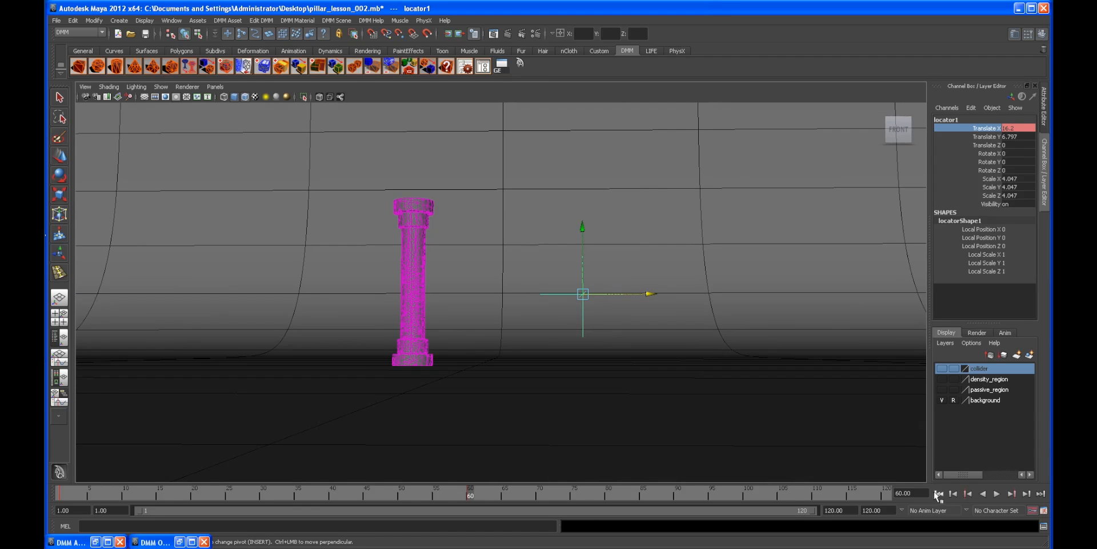
Step: Rewind and play the simulation to test the collider smashing the pillar, then stop and rewind
left_click(939, 494)
right_click_drag(497, 399, 607, 383, "alt")
right_click_drag(351, 248, 417, 263, "alt")
left_click_drag(417, 262, 441, 272, "alt")
left_click(450, 254)
left_click(995, 493)
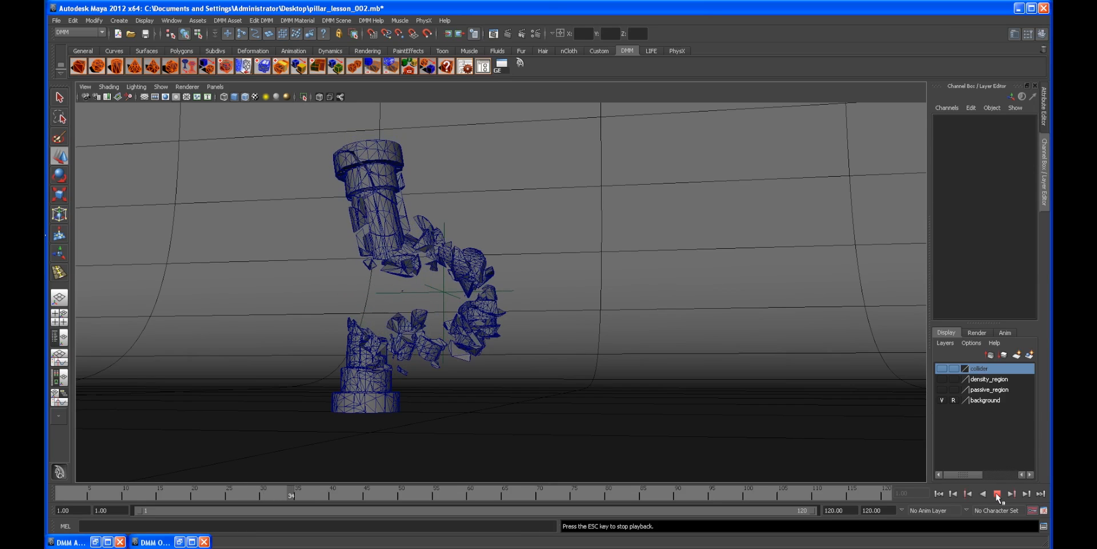
key("Escape")
left_click_drag(646, 382, 566, 320, "alt")
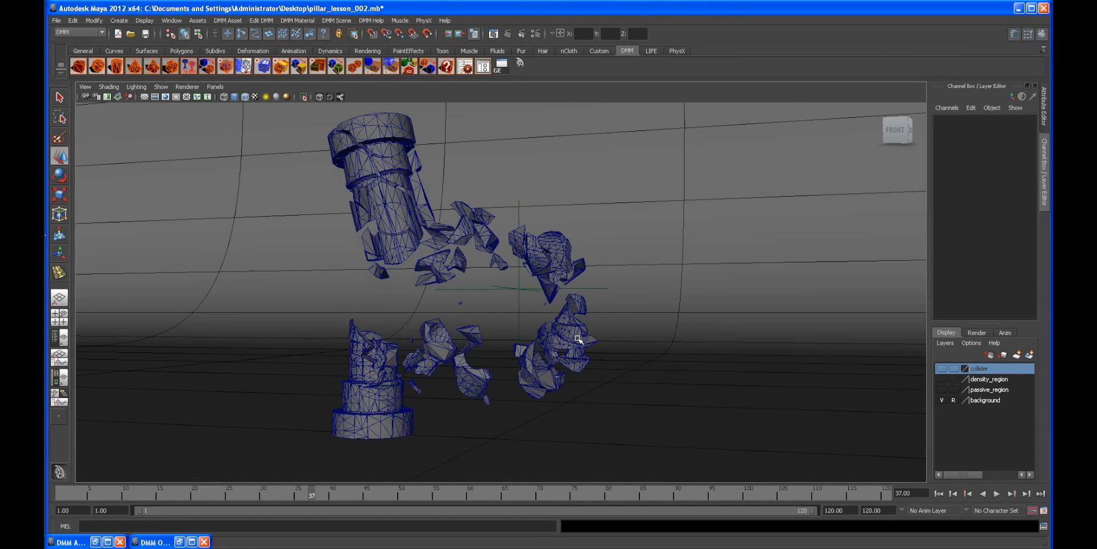
left_click_drag(706, 390, 469, 225, "alt")
left_click(941, 494)
Step: Select the pillar and inspect its Carbon_Graphite1 material attributes
left_click(387, 252)
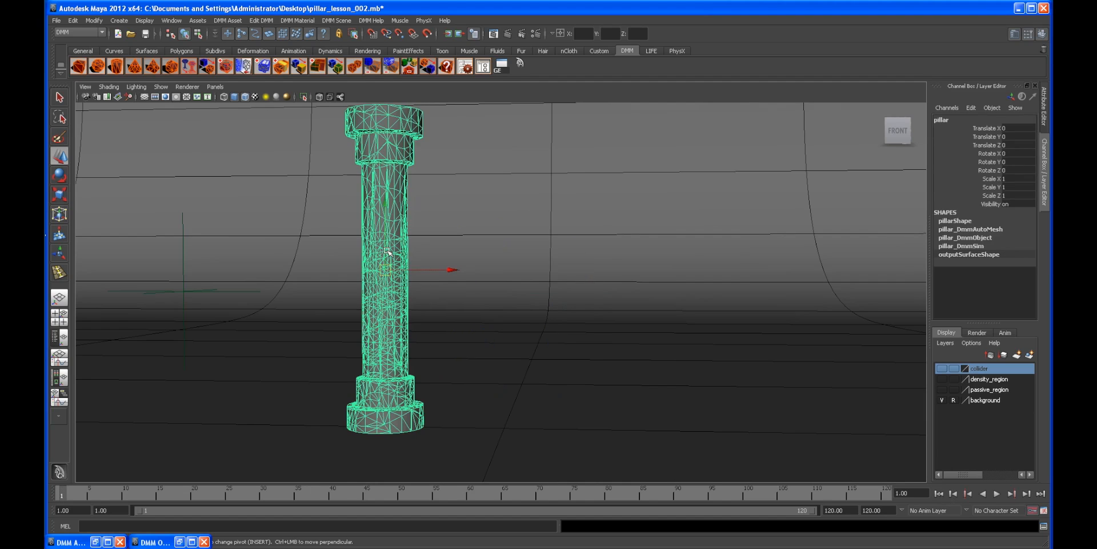
left_click(1043, 97)
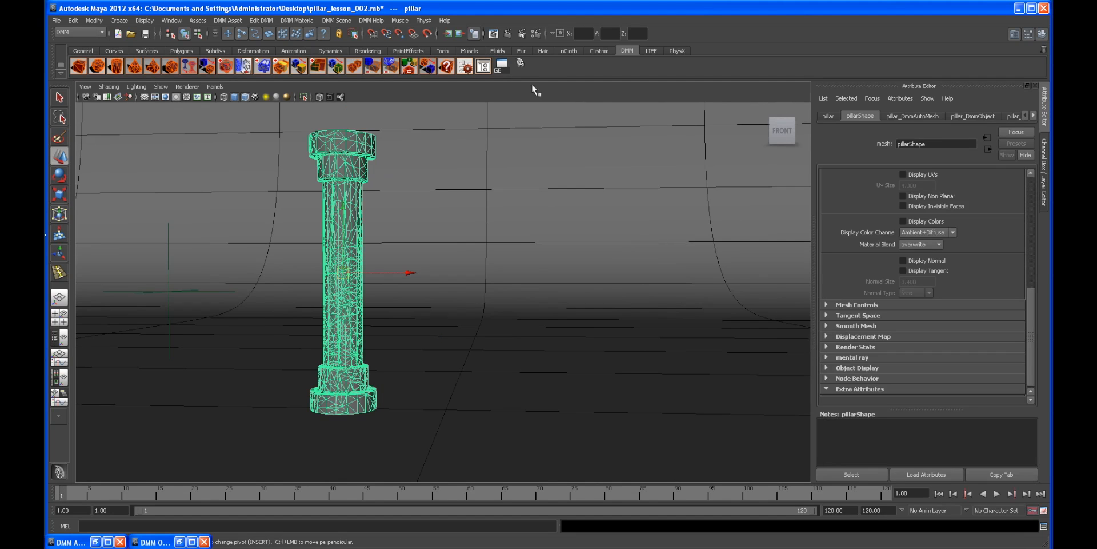
left_click(474, 67)
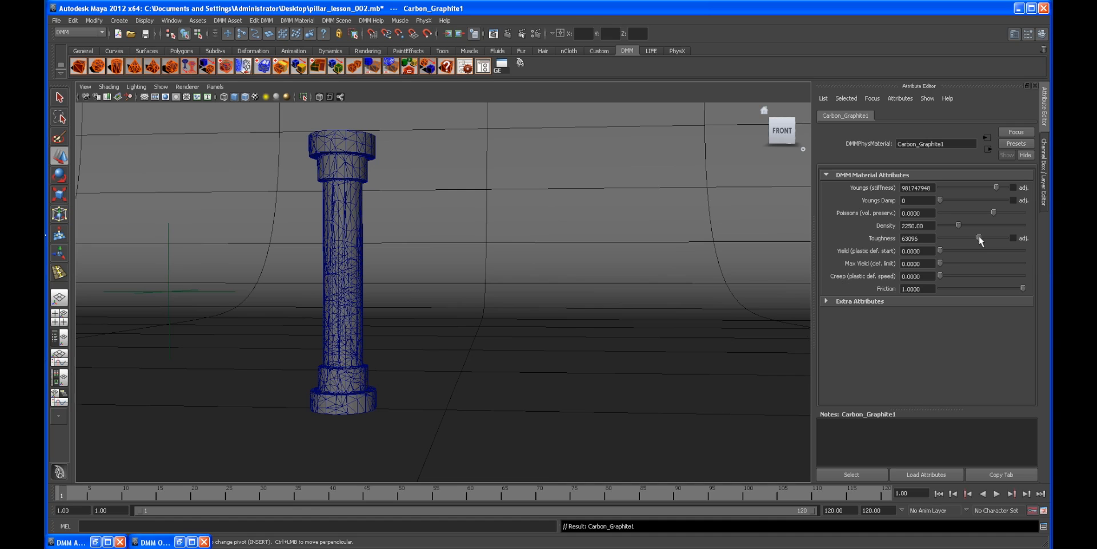
left_click_drag(523, 234, 521, 228, "alt")
right_click_drag(403, 218, 423, 218, "alt")
middle_click_drag(424, 218, 479, 218, "alt")
left_click_drag(652, 264, 560, 259, "alt")
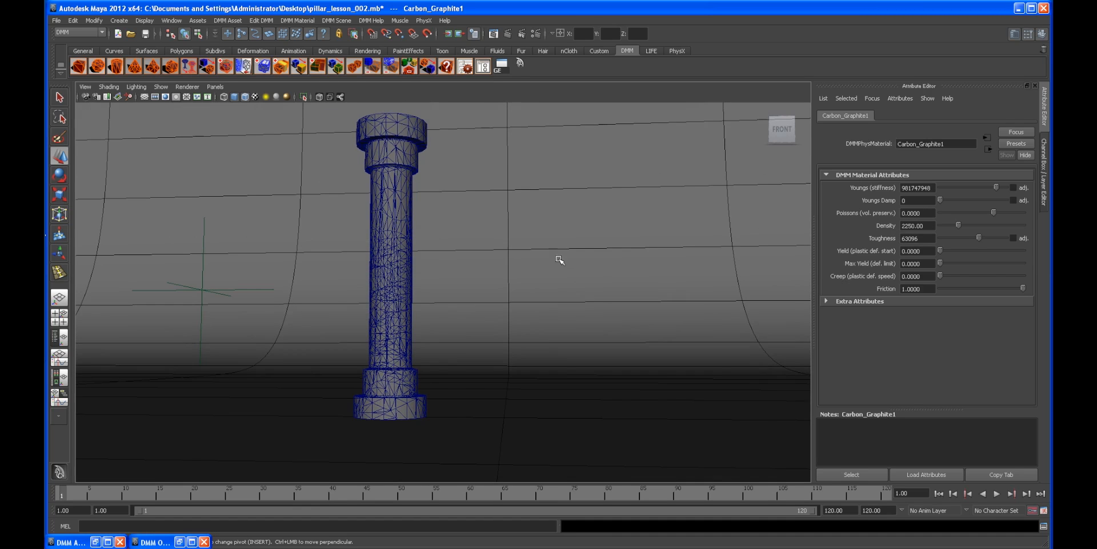
middle_click_drag(511, 301, 459, 298, "alt")
middle_click_drag(488, 230, 432, 244, "alt")
middle_click_drag(395, 308, 456, 328, "alt")
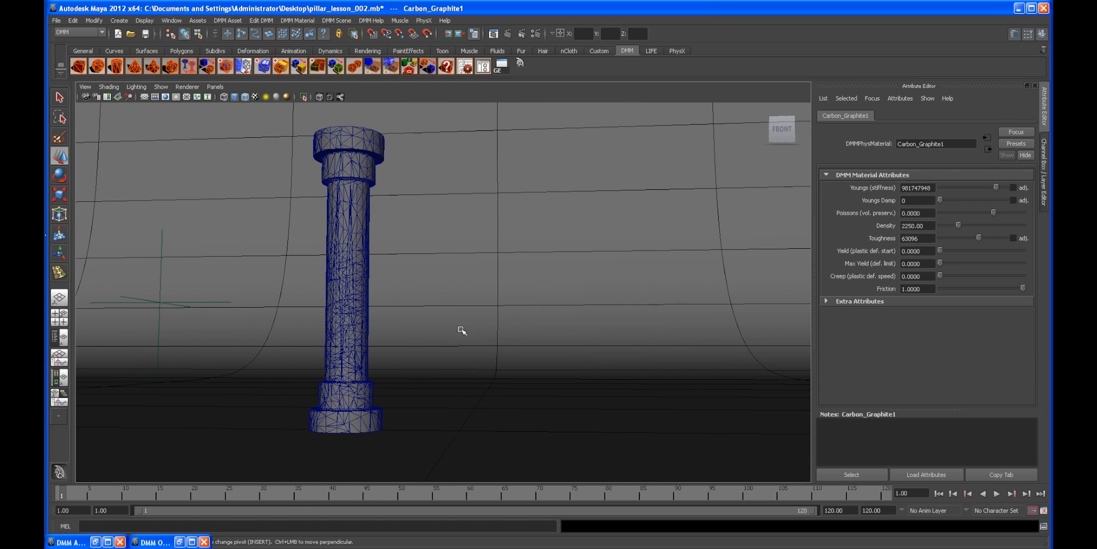
scroll(490, 355, "down", 3)
scroll(455, 328, "up", 4)
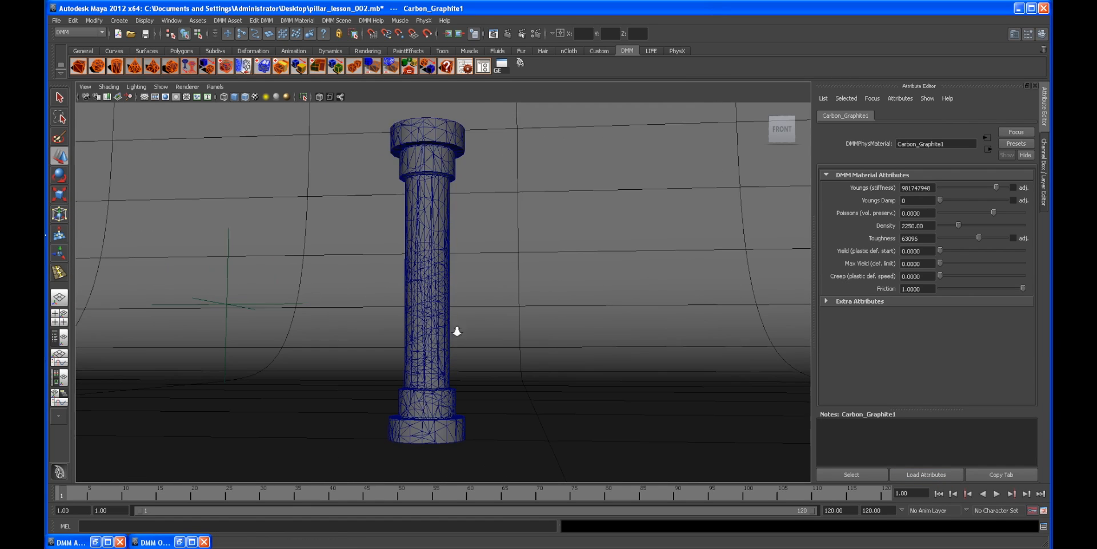
Step: Show the density region layer and set the density region's Dmm Density Scale to 5000000
left_click(450, 300)
left_click(1046, 194)
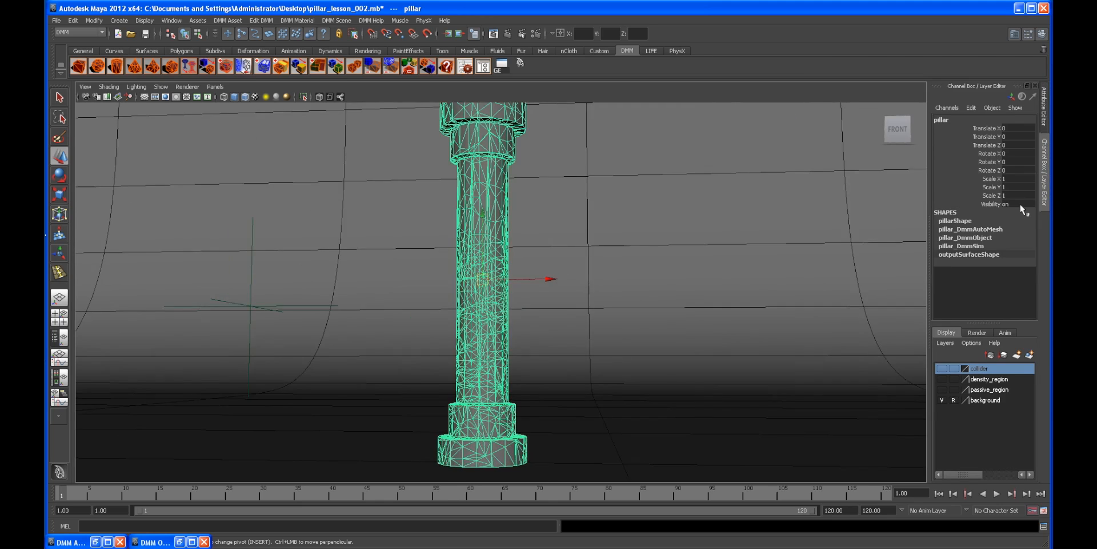
middle_click_drag(919, 382, 856, 380, "alt")
left_click(942, 380)
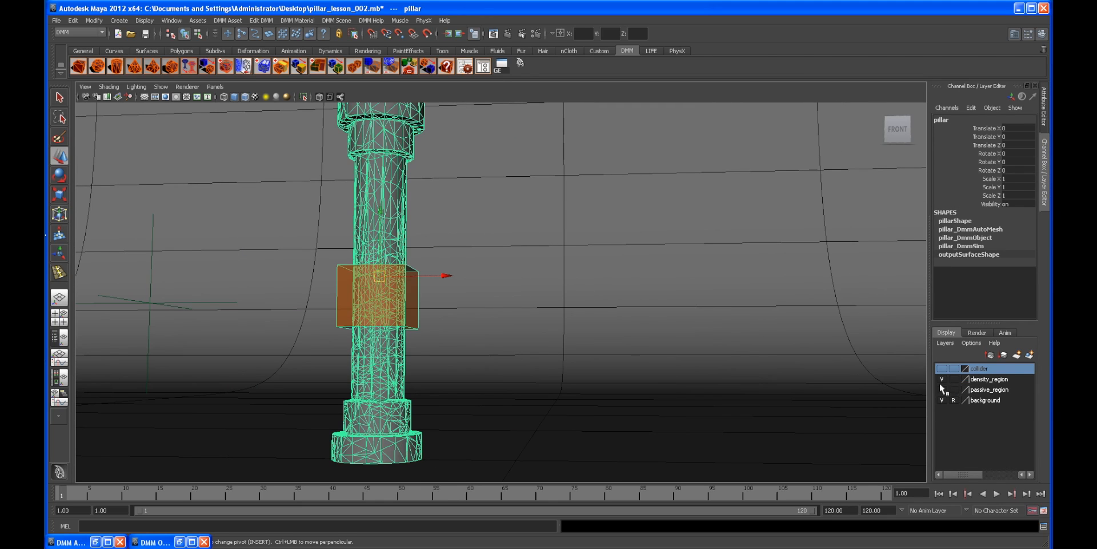
left_click(410, 319)
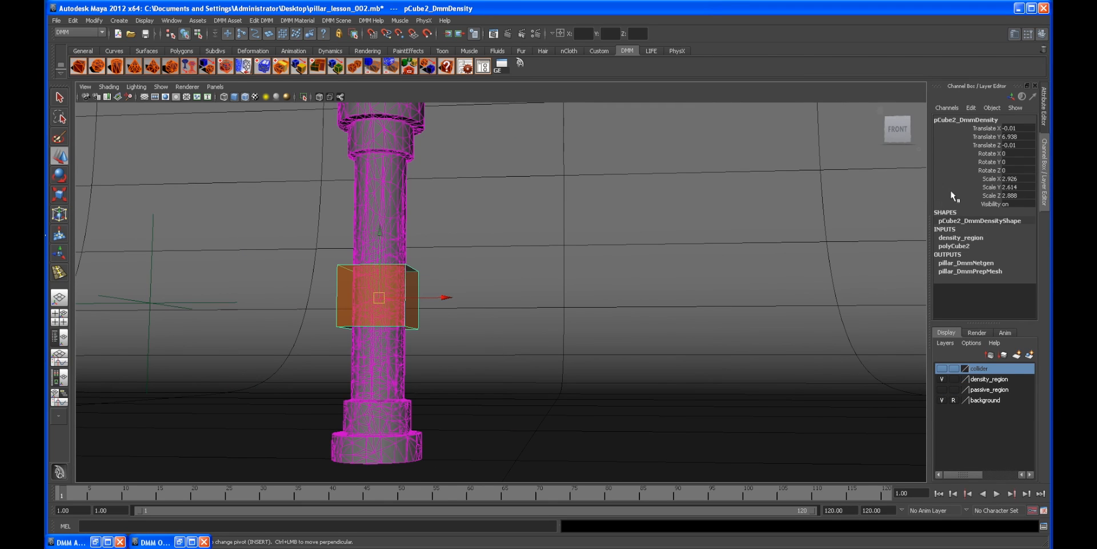
left_click(1044, 114)
scroll(935, 332, "down", 2)
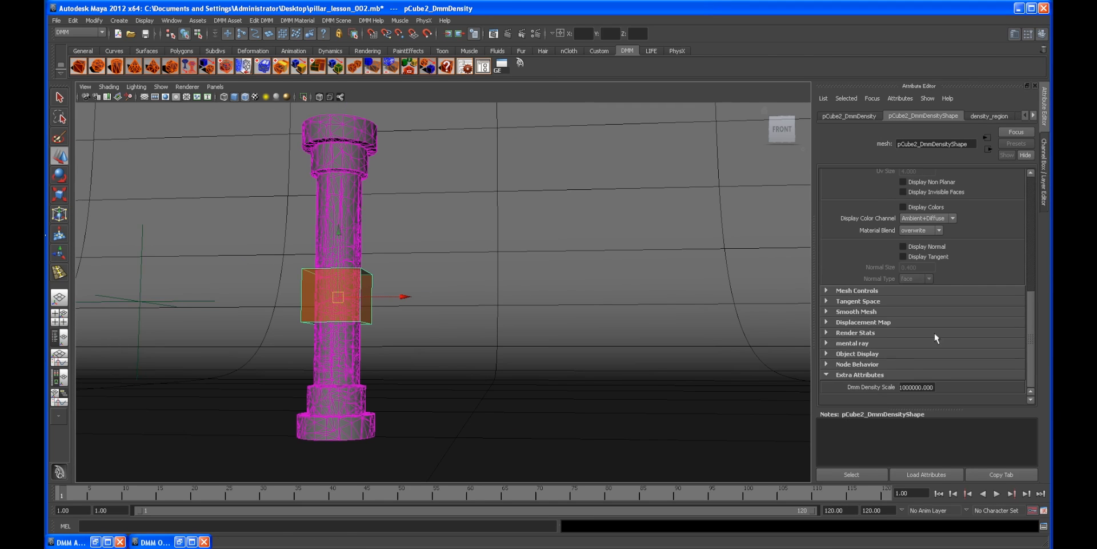
left_click(897, 387)
Step: Hide the density region layer, deselect everything, and replay the simulation from the start
middle_click_drag(337, 317, 438, 319, "alt")
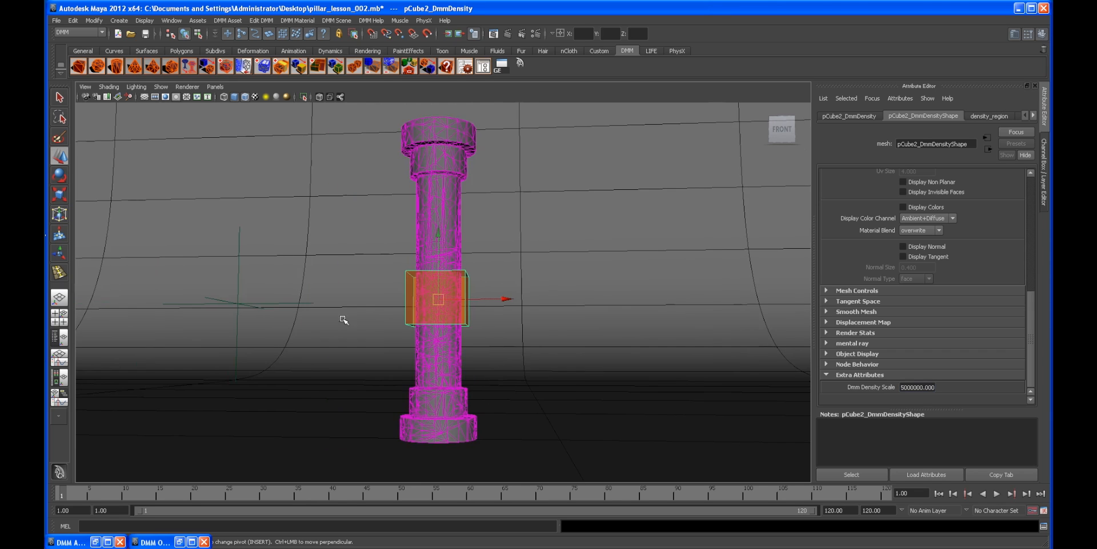
right_click_drag(367, 318, 532, 340, "alt")
left_click_drag(532, 339, 629, 307, "alt")
right_click_drag(629, 307, 531, 297, "alt")
left_click(1043, 194)
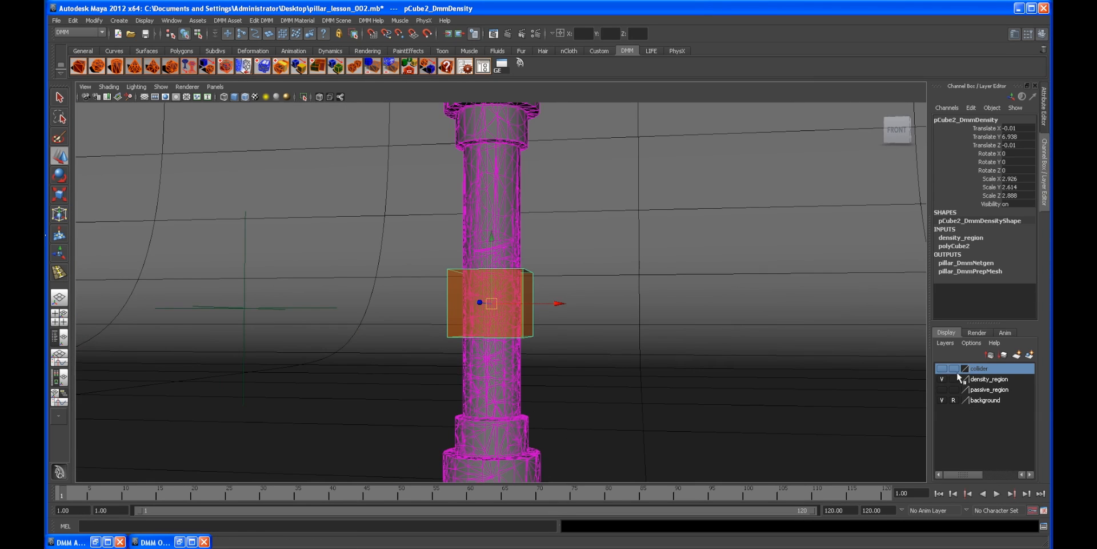
left_click(942, 378)
left_click(581, 292)
middle_click_drag(581, 291, 524, 307, "alt")
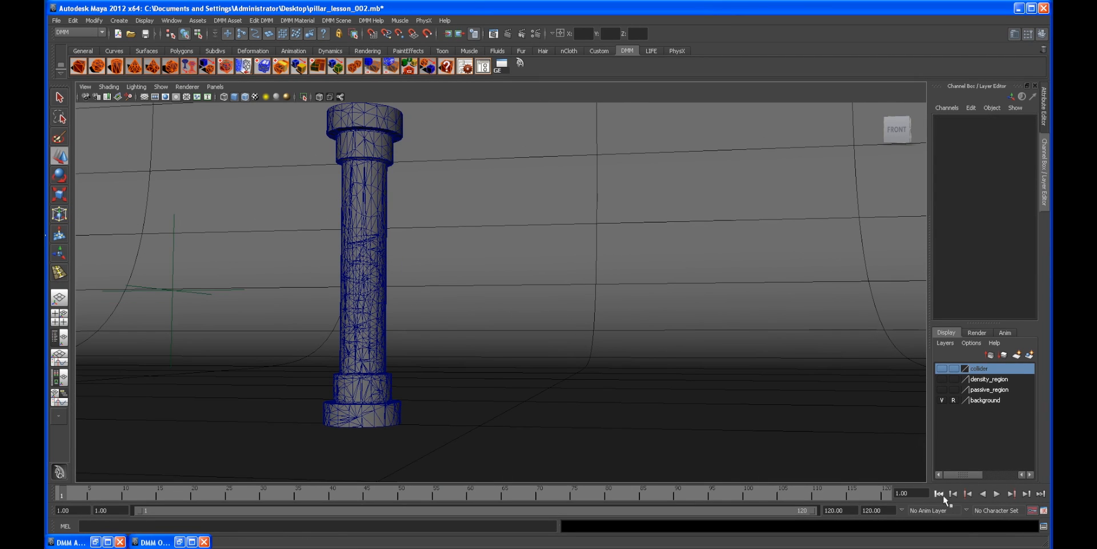
left_click(997, 493)
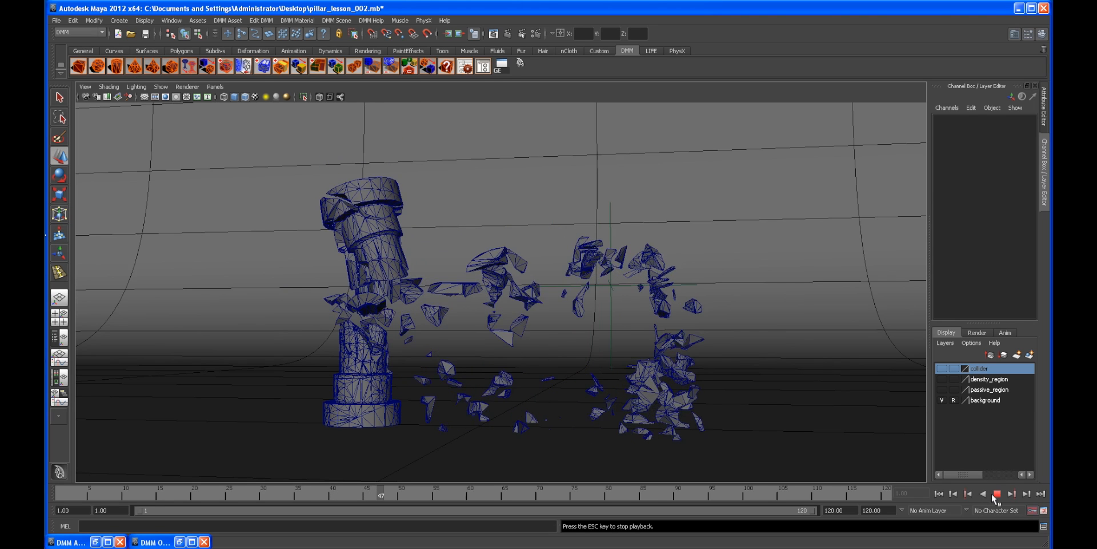
Step: Stop the simulation playback and rewind to the first frame
key("Escape")
left_click_drag(523, 340, 606, 332, "alt")
left_click(939, 494)
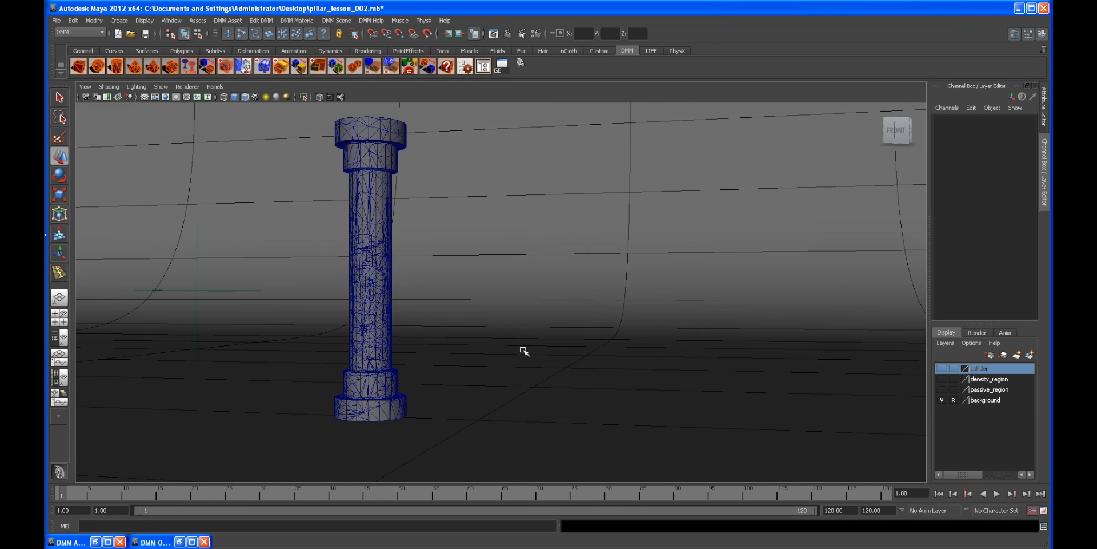
Step: Create a DMM cube and scale it into a wide, flat slab about 193 by 2.4 by 90 units
middle_click_drag(401, 317, 421, 311, "alt")
right_click_drag(589, 336, 566, 338, "alt")
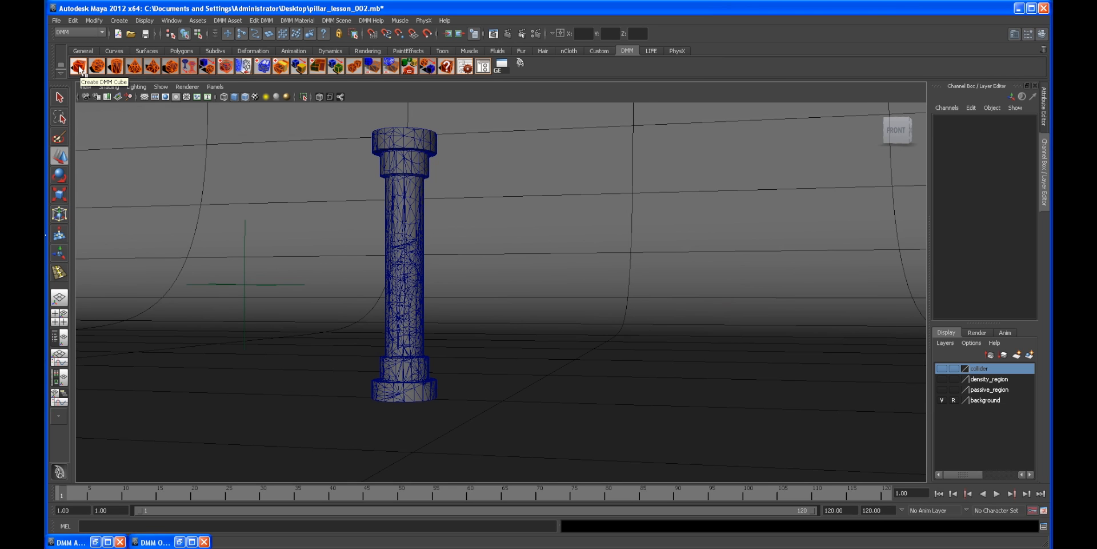
left_click(80, 67)
right_click_drag(674, 286, 482, 247, "alt")
key("r")
left_click_drag(482, 248, 784, 342, "alt")
left_click_drag(563, 419, 576, 369, "alt")
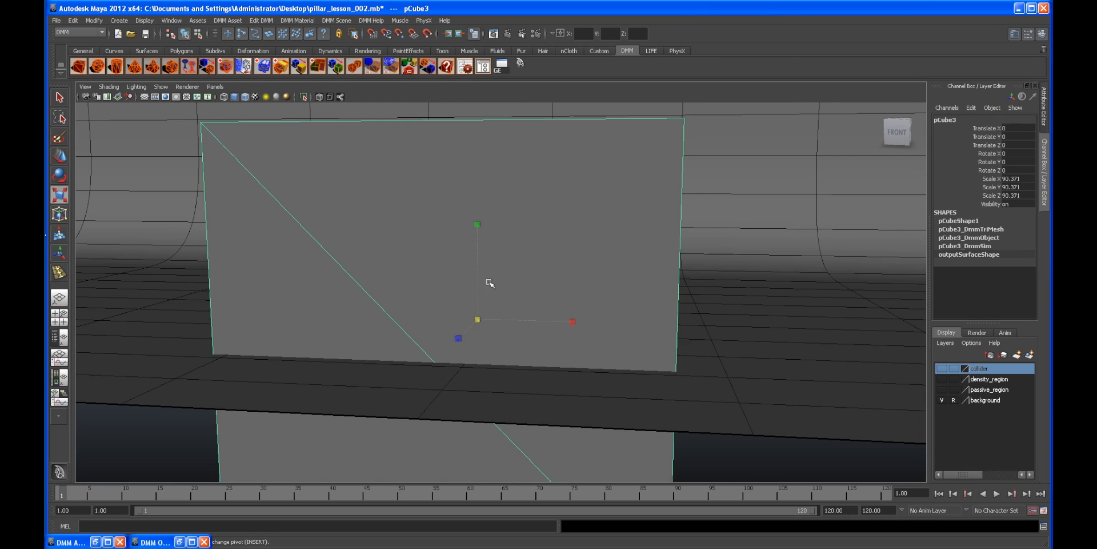
left_click_drag(478, 225, 476, 317)
key("w")
left_click_drag(476, 255, 477, 245)
left_click_drag(602, 237, 636, 286, "alt")
key("r")
right_click_drag(636, 287, 546, 307, "alt")
left_click_drag(584, 308, 699, 317)
key("w")
left_click_drag(556, 306, 507, 325)
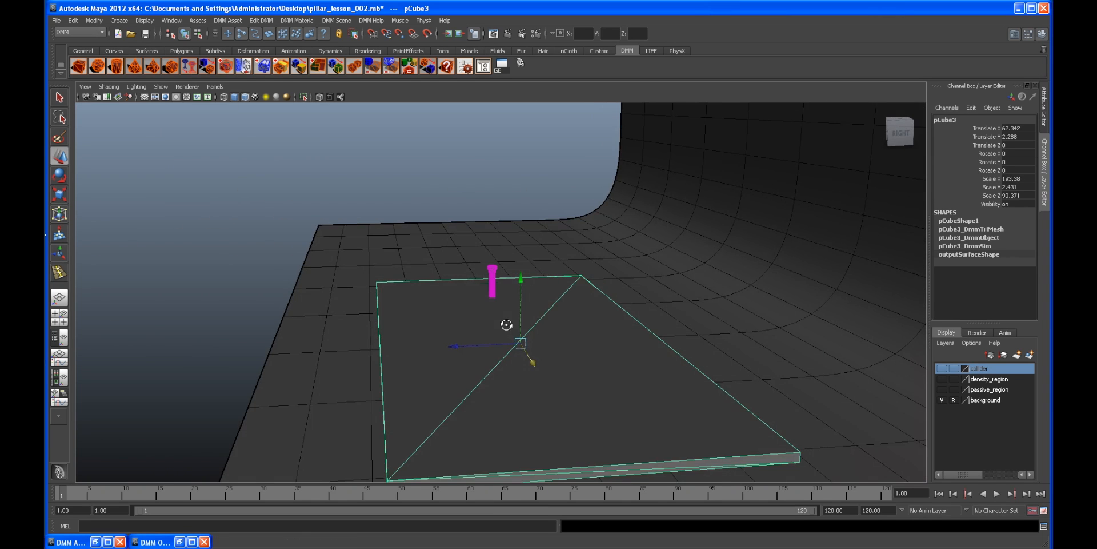
Step: Refine the slab's scale and position so it lies just beneath the pillar as a ground plane
right_click_drag(503, 324, 515, 328, "alt")
middle_click_drag(514, 328, 509, 298, "alt")
right_click_drag(480, 288, 536, 341, "alt")
key("r")
left_click_drag(433, 336, 421, 336)
right_click_drag(535, 323, 531, 322, "alt")
left_click_drag(531, 322, 488, 308, "alt")
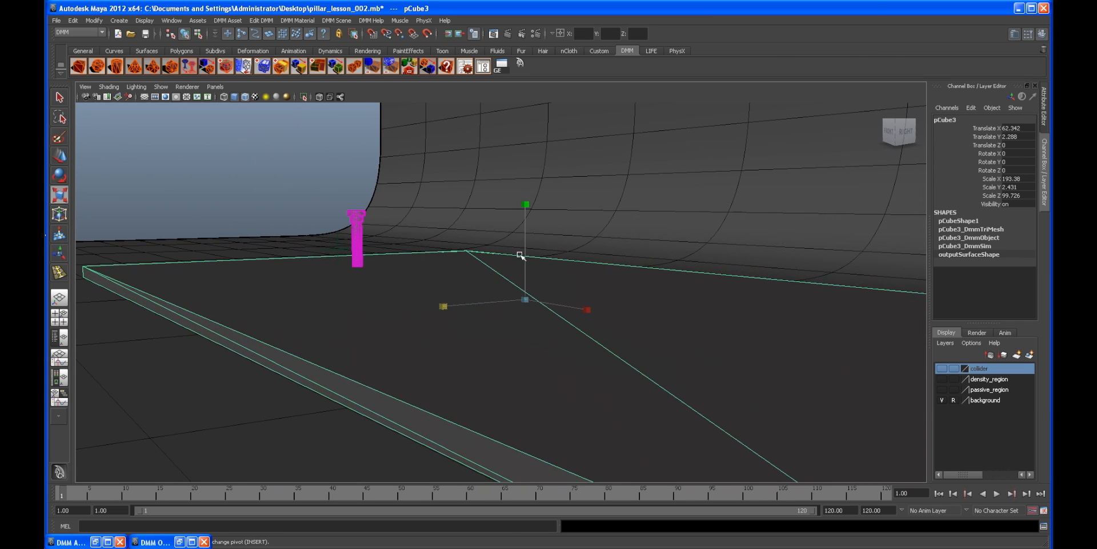
left_click_drag(526, 203, 437, 286)
key("w")
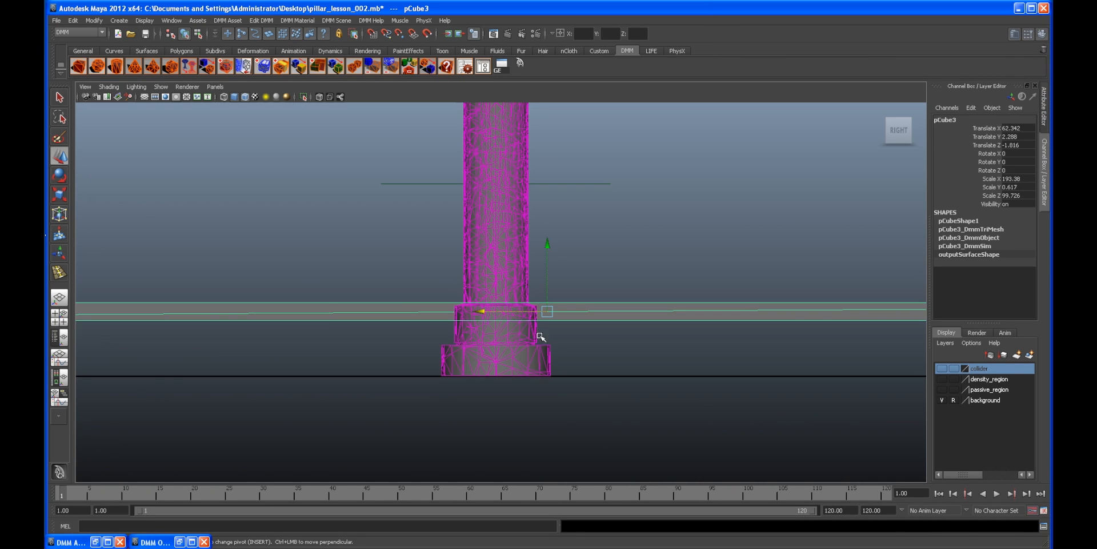
right_click_drag(540, 336, 650, 231, "alt")
left_click_drag(610, 205, 616, 383)
left_click_drag(669, 406, 618, 308, "alt")
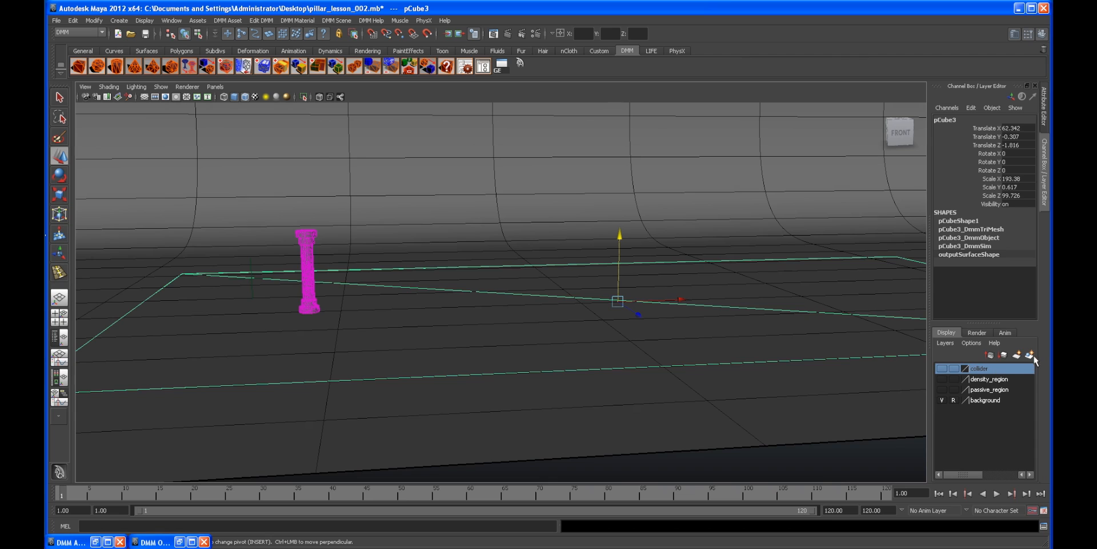
Step: Put the slab on a new display layer named passive_ground and hide that layer
left_click(1030, 355)
left_click(942, 369)
left_click(943, 368)
double_click(978, 369)
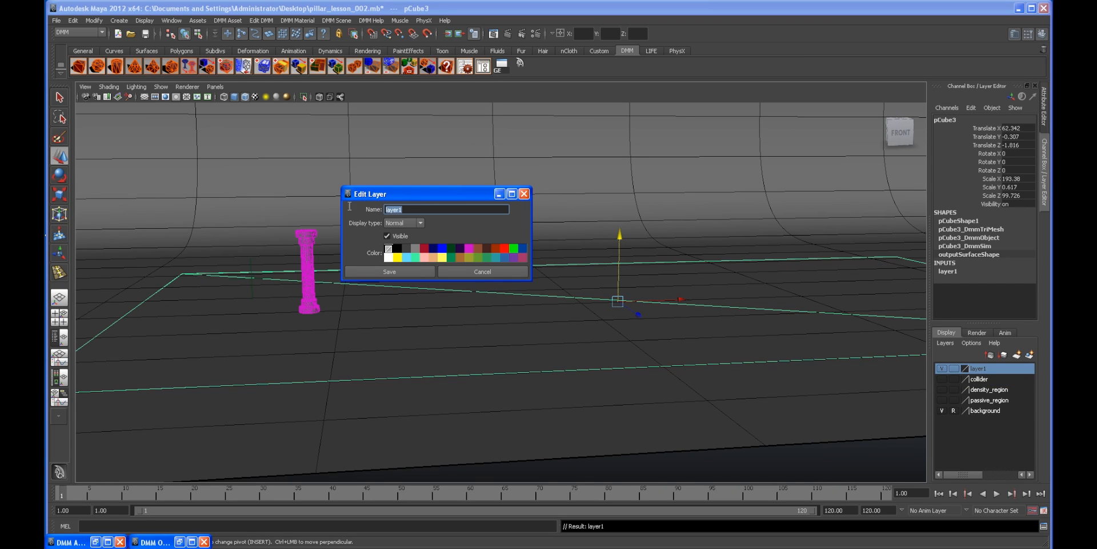
type("passive_ground")
left_click(389, 272)
left_click(942, 370)
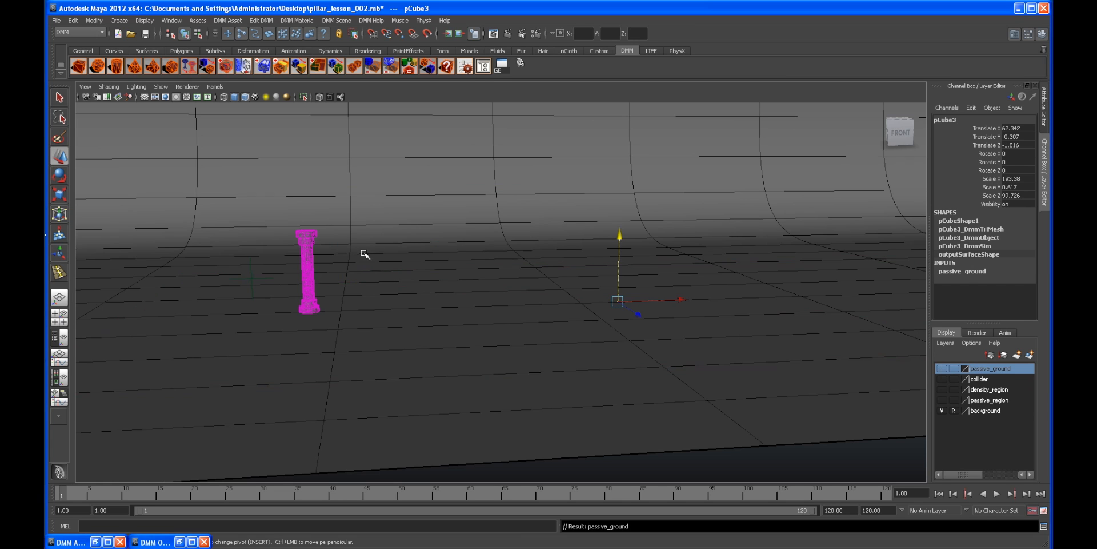
Step: Play the simulation from the start to watch the collapse, then stop and rewind
left_click_drag(366, 255, 480, 260, "alt")
right_click_drag(481, 259, 718, 302, "alt")
left_click_drag(491, 226, 397, 276, "alt")
left_click_drag(600, 319, 509, 316, "alt")
left_click(509, 316)
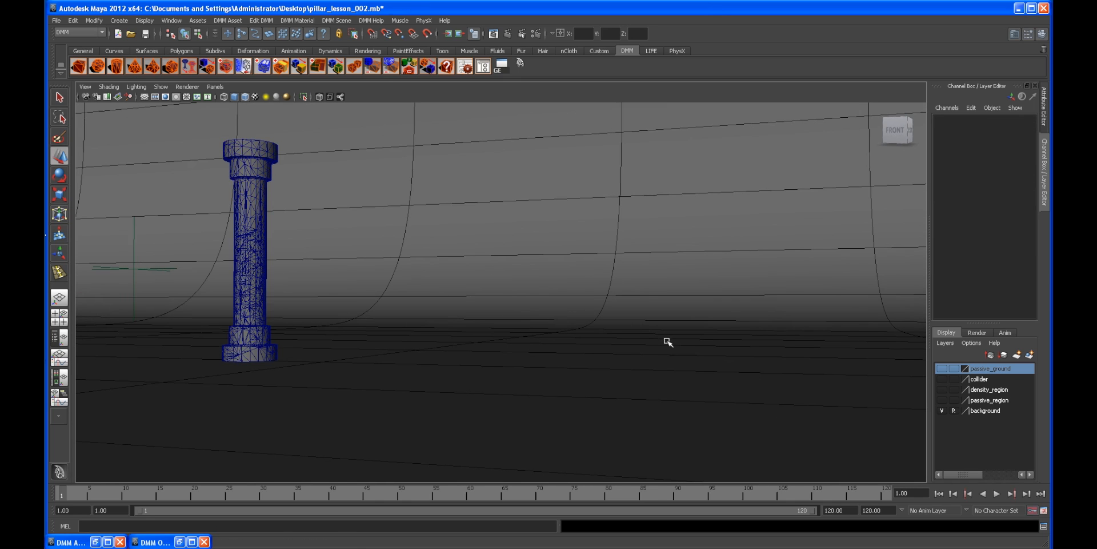
left_click(997, 494)
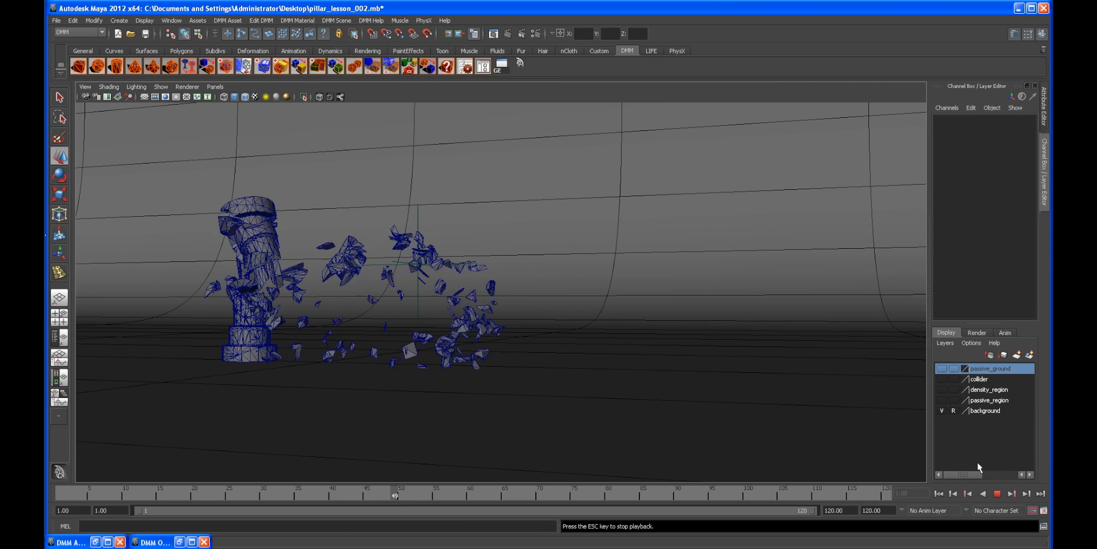
left_click(997, 493)
right_click_drag(657, 366, 552, 344, "alt")
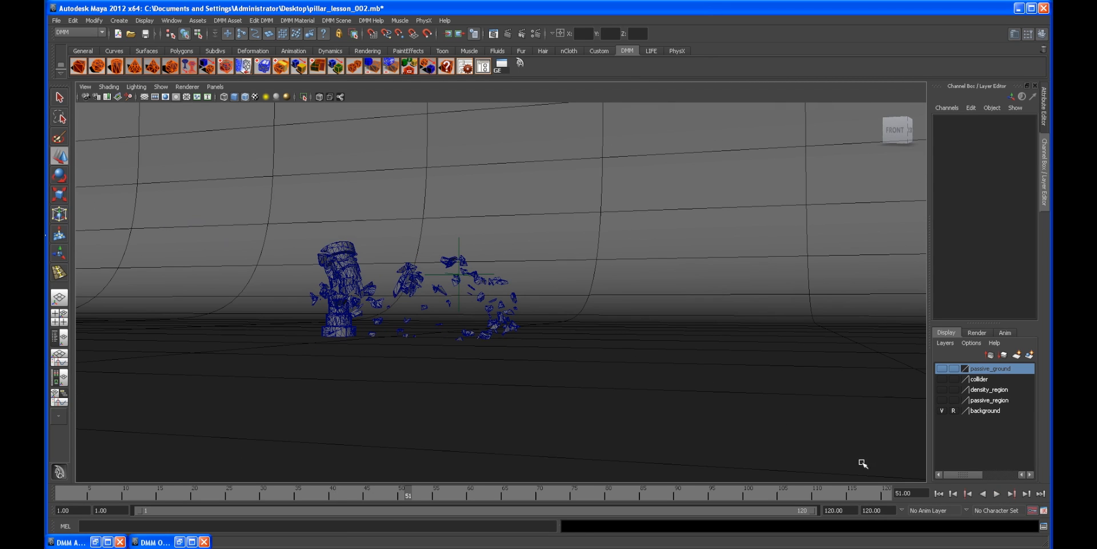
left_click(939, 493)
Step: Show the passive_ground layer, select the slab and set it as DMM Passive in the DMM Asset Manager
left_click(942, 368)
left_click_drag(527, 312, 497, 311, "alt")
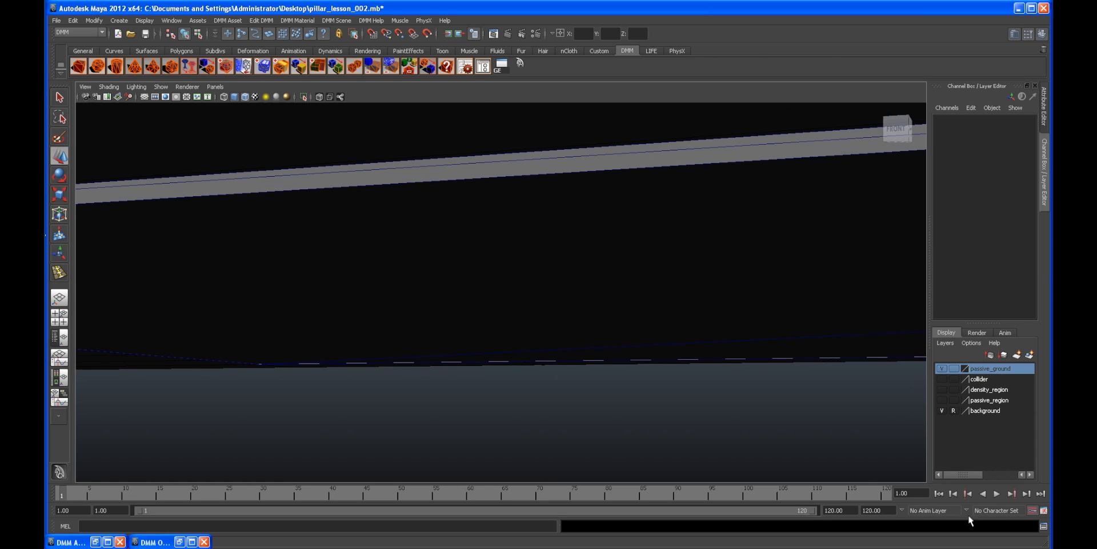
left_click(995, 494)
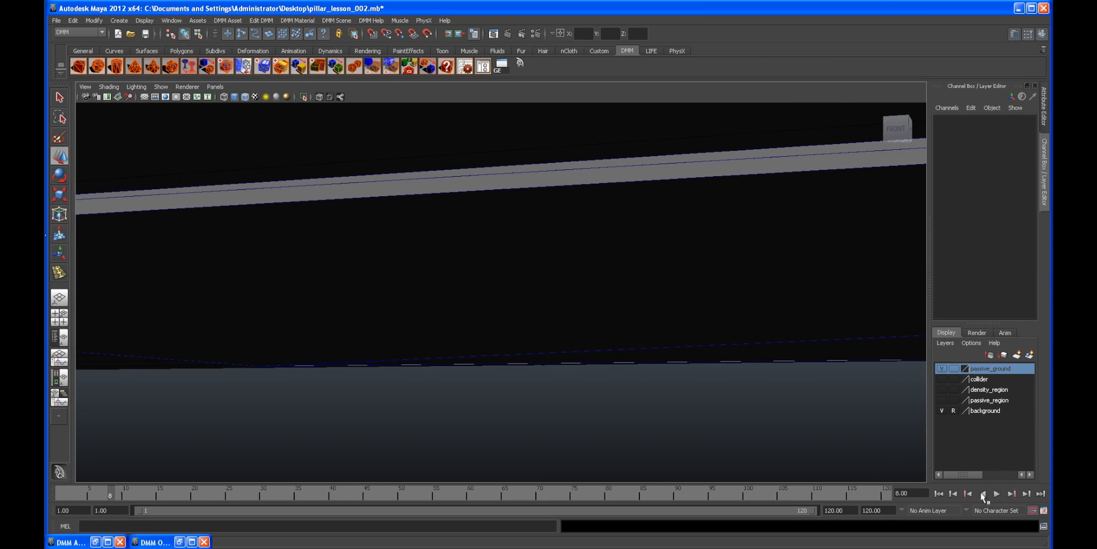
left_click(939, 492)
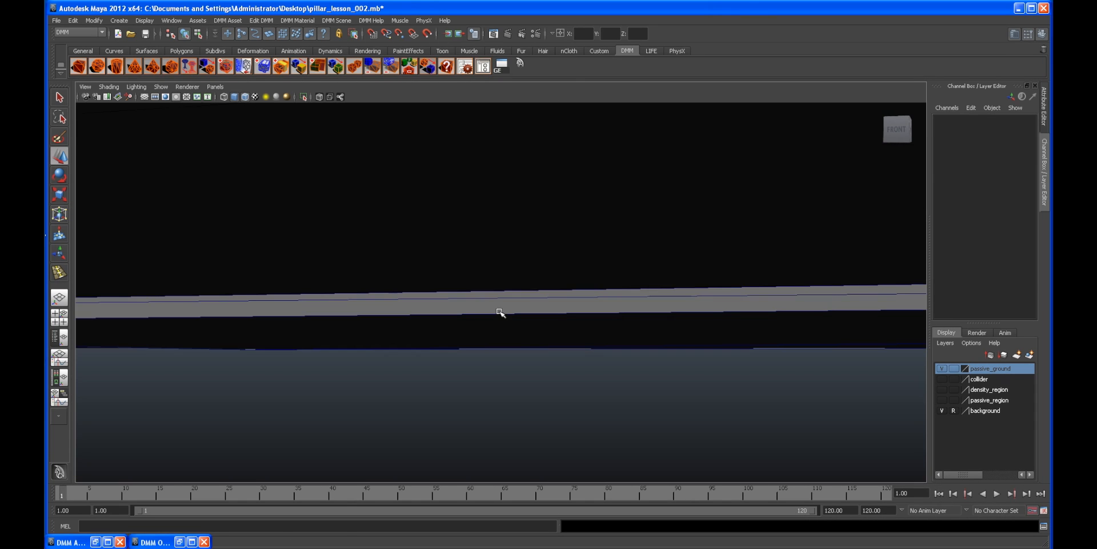
left_click(500, 312)
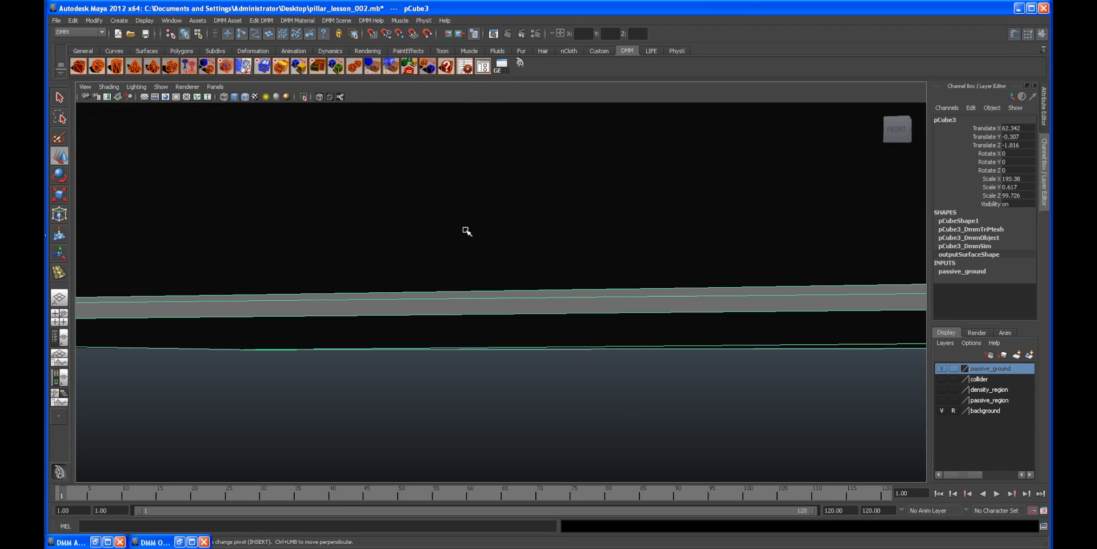
left_click(483, 69)
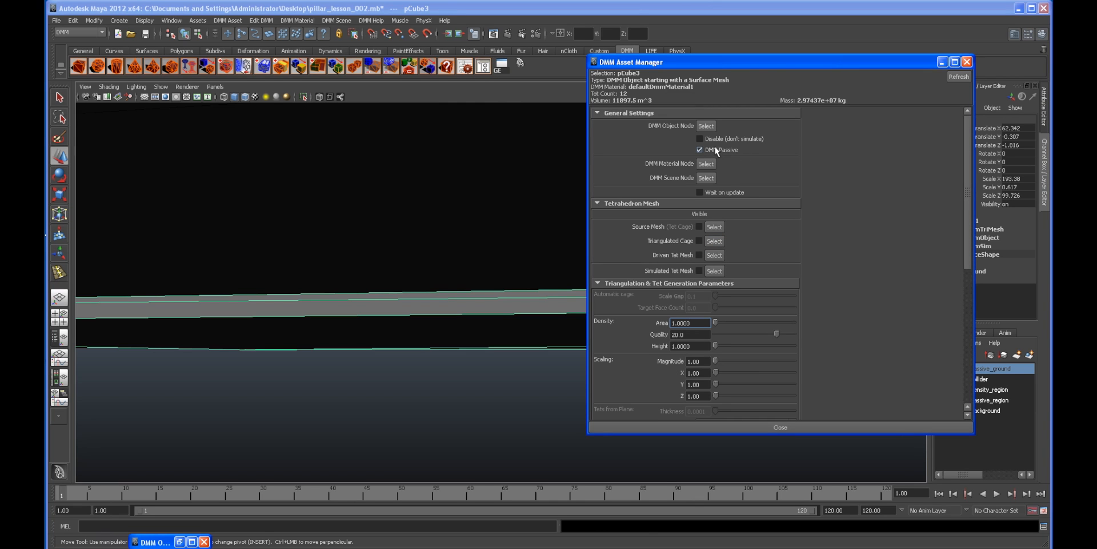
left_click(942, 63)
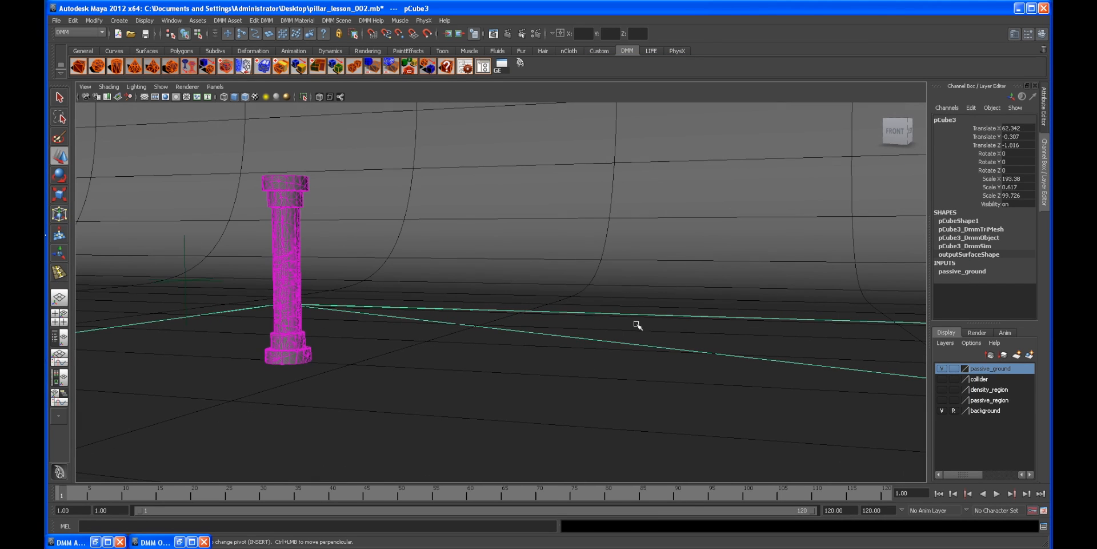
Step: Hide the passive_ground layer, deselect everything, and play the simulation with the ground active
left_click_drag(726, 368, 879, 352, "alt")
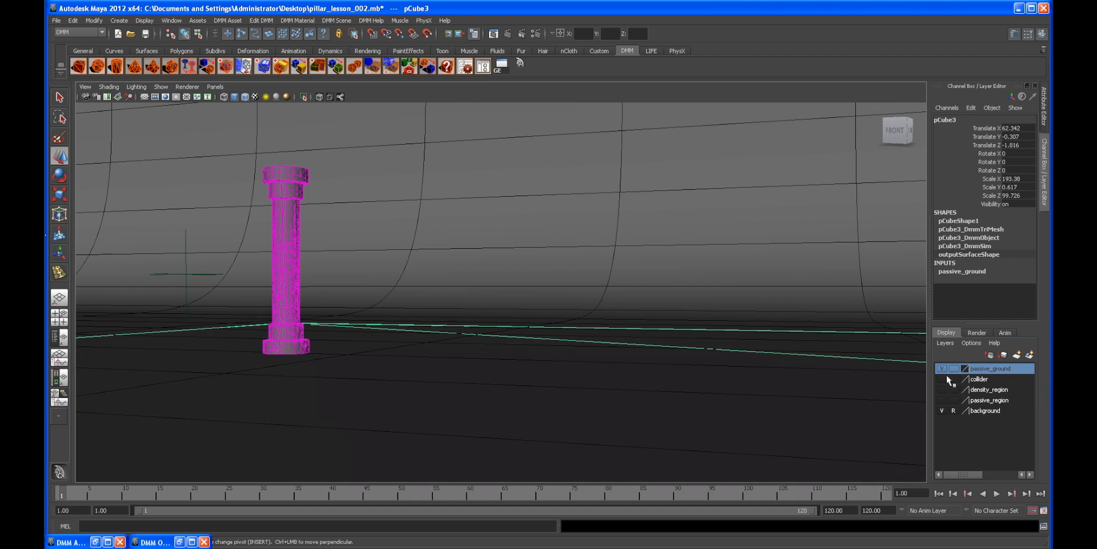
left_click(942, 368)
left_click(652, 211)
left_click_drag(651, 210, 395, 281, "alt")
left_click(997, 493)
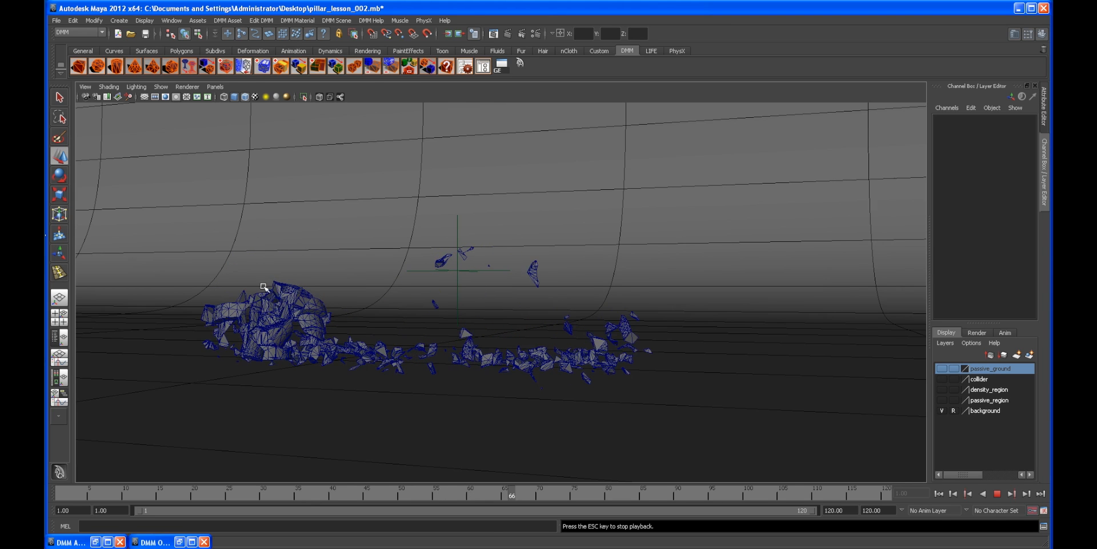
left_click(998, 495)
Step: Toggle the collider layer on to inspect the debris, then hide it again and rewind
left_click_drag(544, 350, 460, 322, "alt")
right_click_drag(460, 321, 575, 294, "alt")
right_click_drag(483, 303, 549, 259, "alt")
left_click(941, 379)
left_click_drag(620, 240, 560, 303, "alt")
right_click_drag(623, 291, 600, 282, "alt")
left_click_drag(600, 282, 646, 277, "alt")
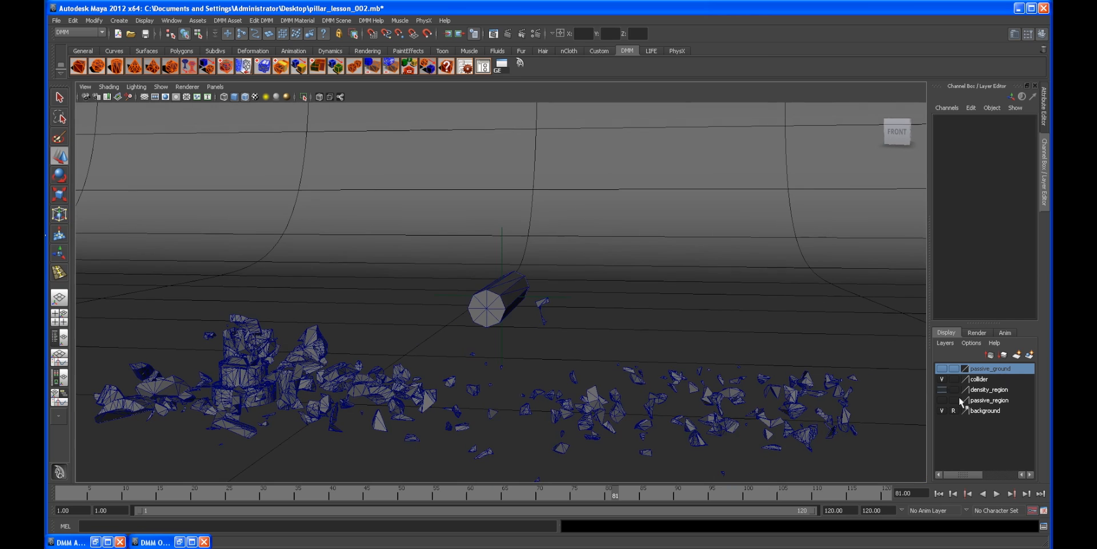
left_click(940, 379)
left_click_drag(723, 337, 554, 351, "alt")
left_click(939, 494)
middle_click_drag(438, 321, 438, 343, "alt")
left_click_drag(439, 343, 438, 339, "alt")
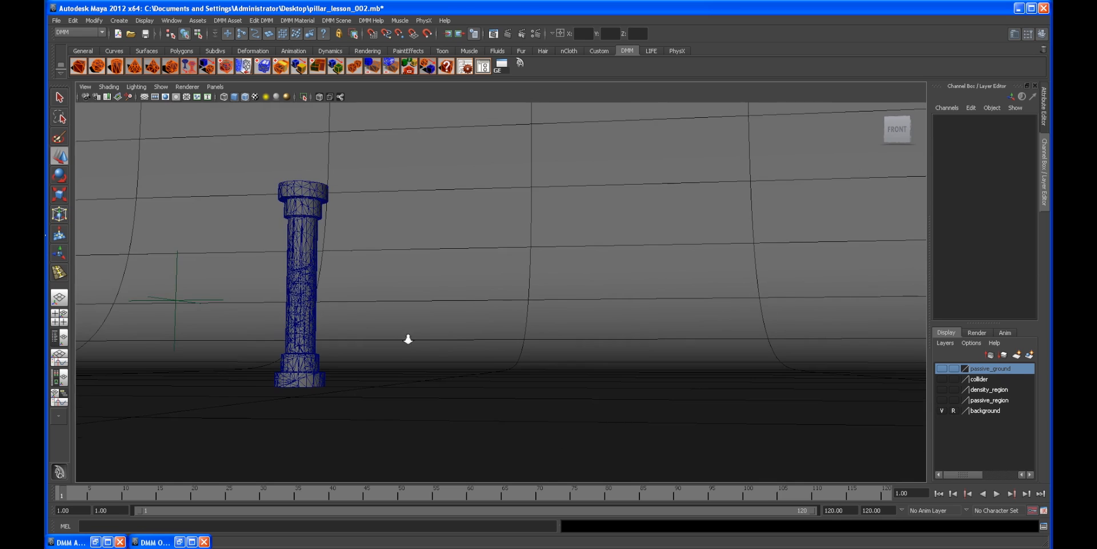
Step: Open the DMM scene attributes and re-enter the cache pathname K:\MAYA\DEMOLITION_RND\DMM\cache\ with Dmm Cache enabled
right_click_drag(406, 337, 461, 343, "alt")
mouse_move(461, 343)
middle_mouse_down("alt")
mouse_move(439, 353)
mouse_move(451, 358)
middle_mouse_up("alt")
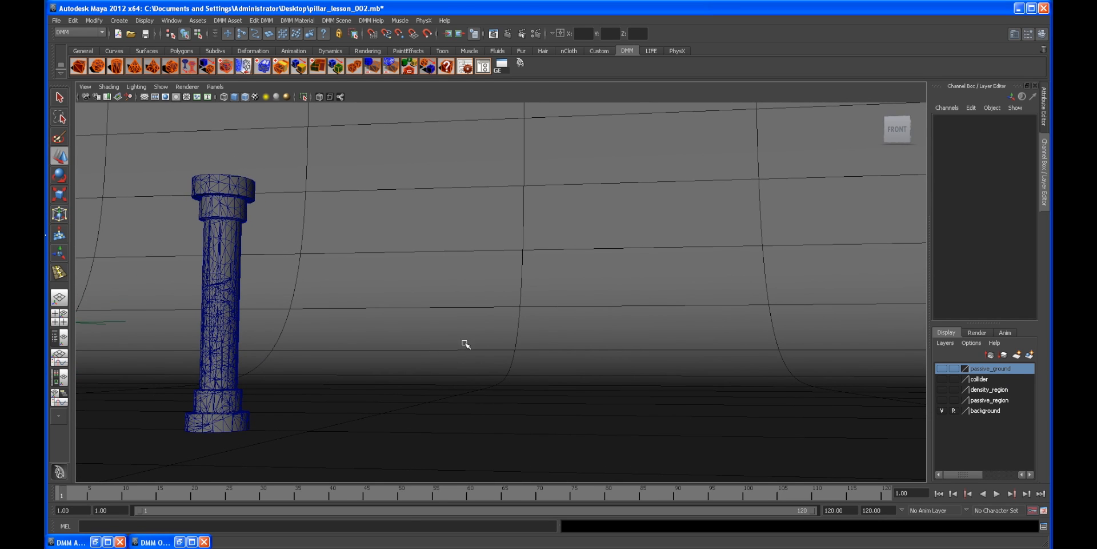
left_click_drag(466, 344, 473, 349, "alt")
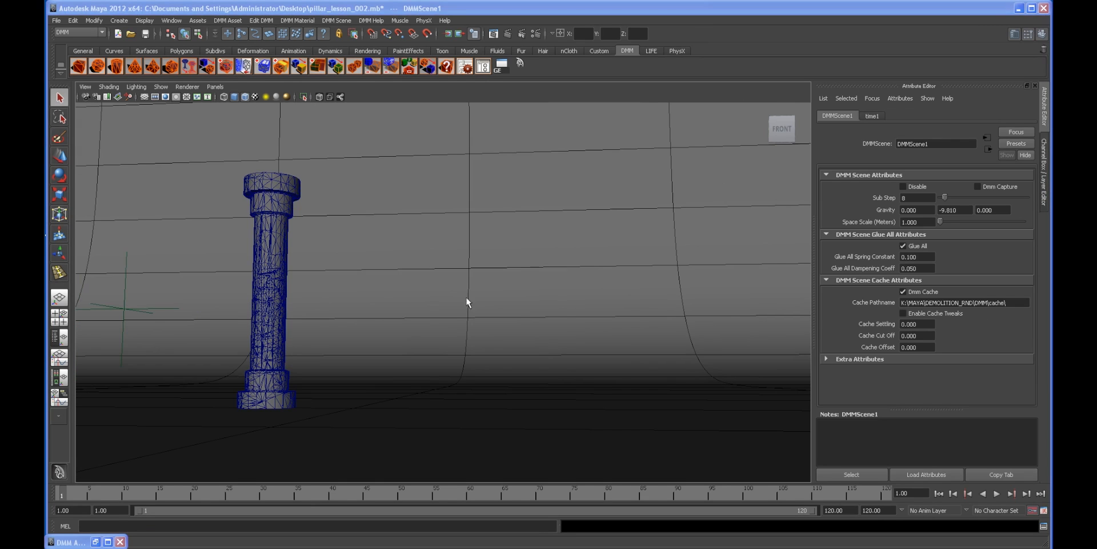
left_click_drag(466, 297, 408, 296, "alt")
mouse_move(459, 293)
right_mouse_down("alt")
mouse_move(431, 296)
mouse_move(451, 302)
right_mouse_up("alt")
middle_click_drag(440, 310, 420, 319, "alt")
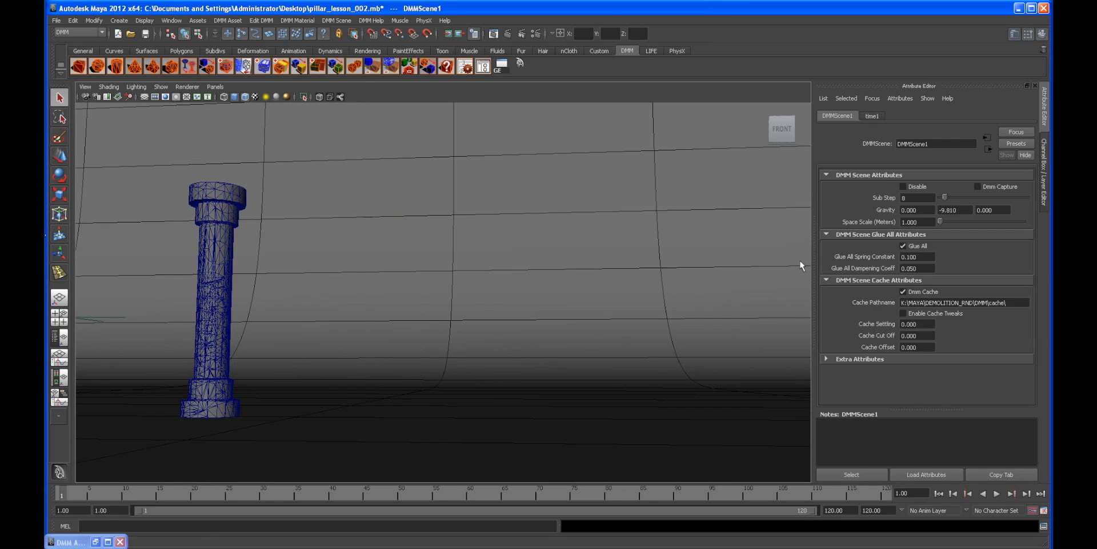
middle_click_drag(394, 277, 397, 274, "alt")
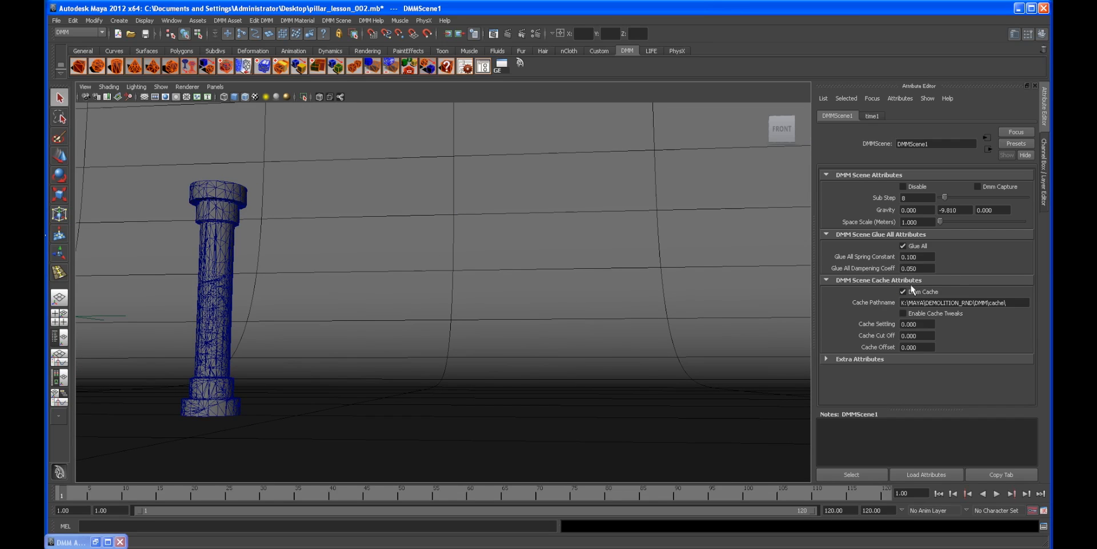
left_click_drag(1011, 301, 866, 309)
key("ctrl+c")
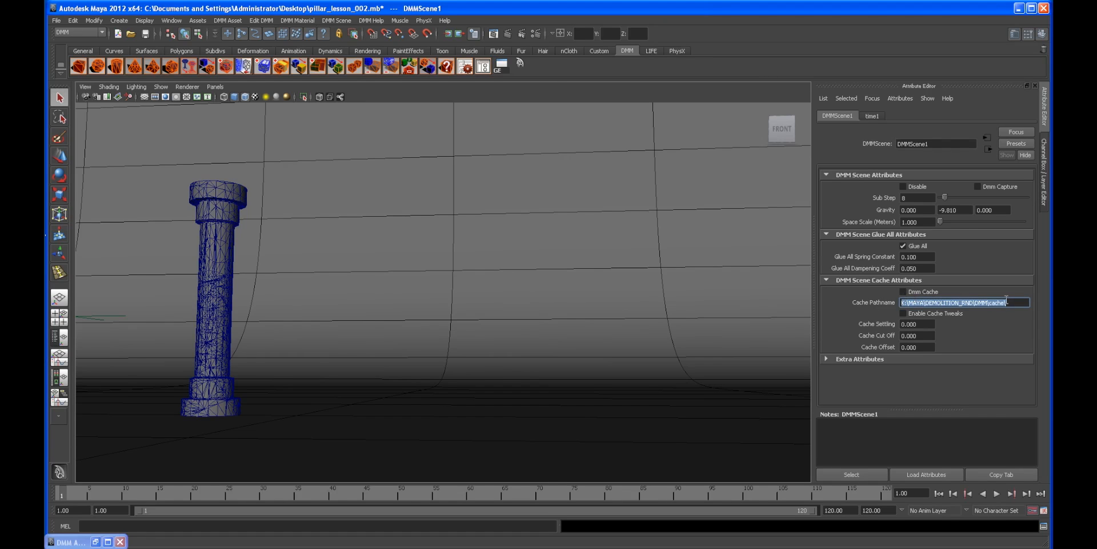
key("BackSpace")
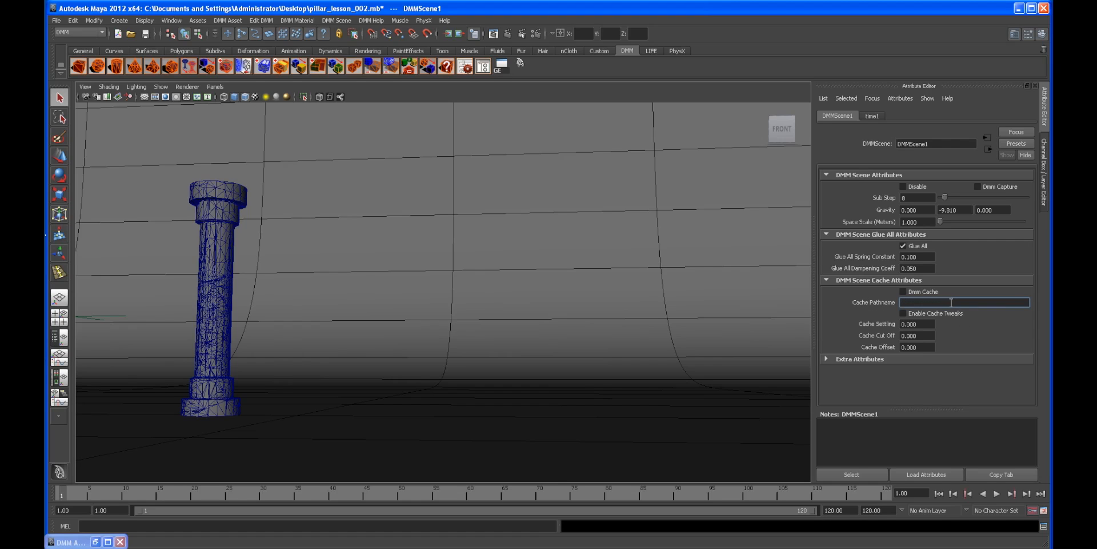
key("ctrl+v")
key("Return")
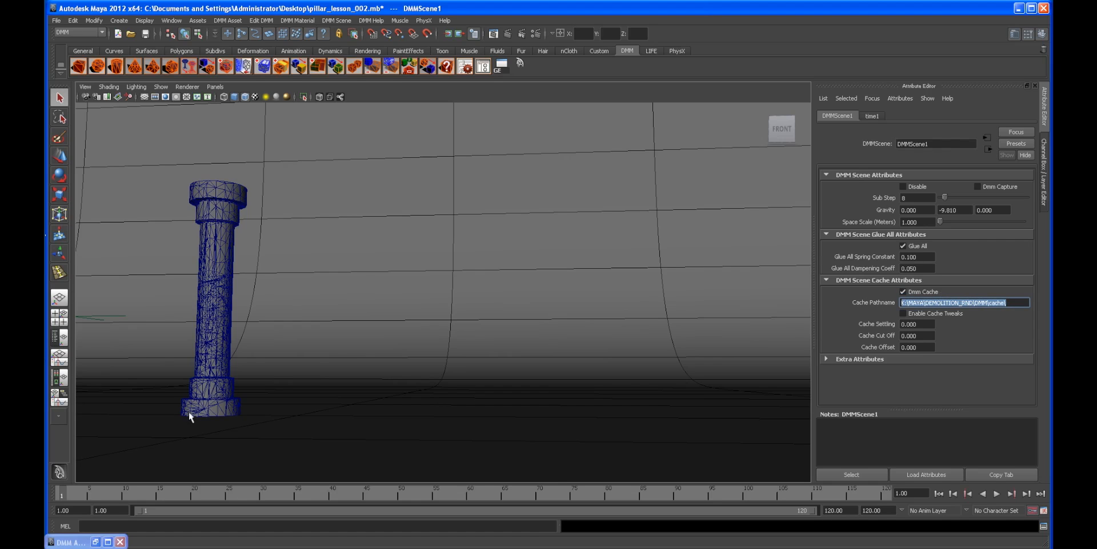
Step: Play the simulation briefly to build the cache, then stop it
key("alt+v")
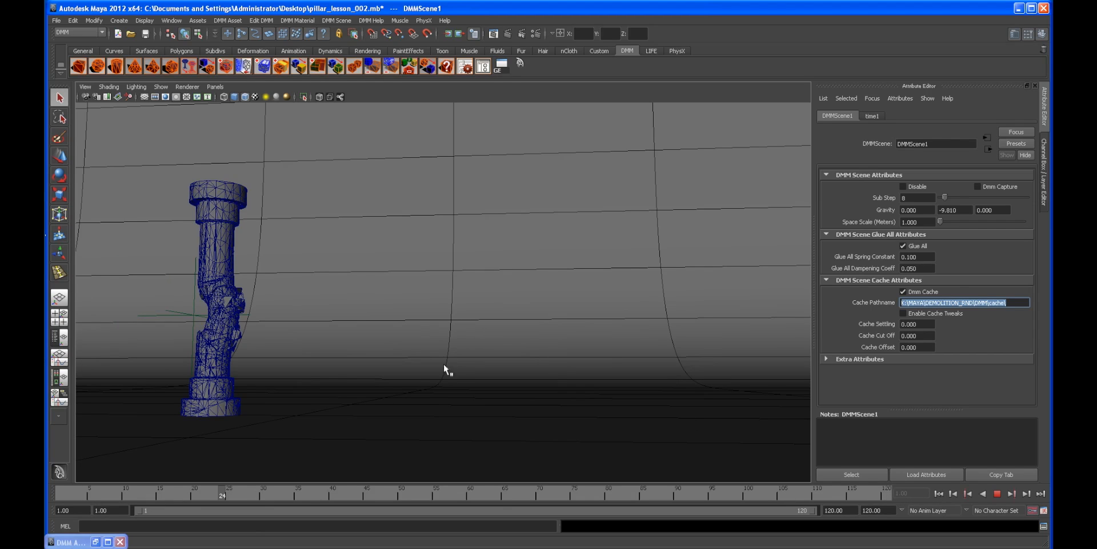
key("Escape")
left_click(439, 348)
right_click_drag(434, 355, 503, 352, "alt")
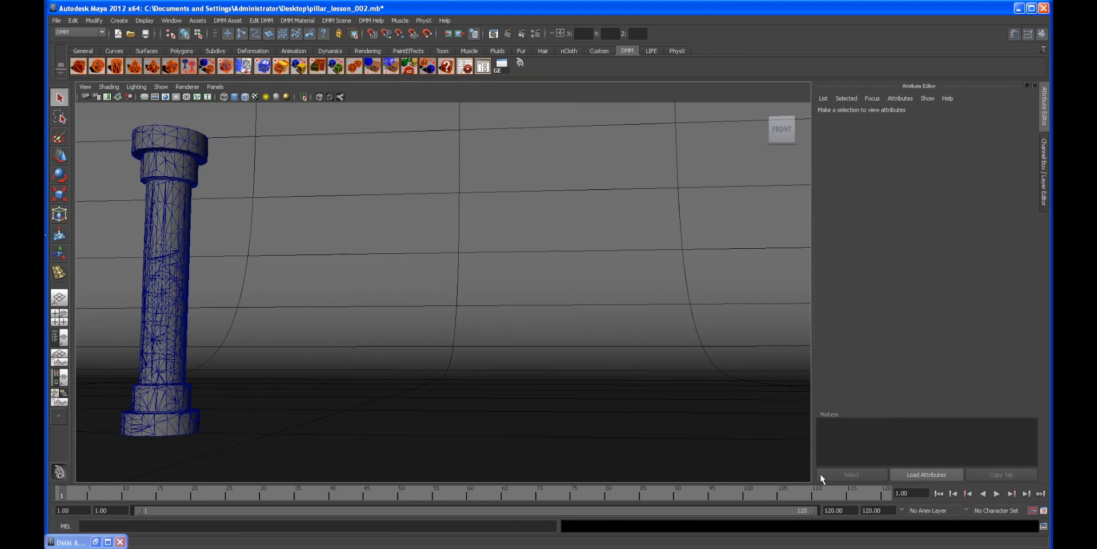
Step: Start a playblast of the simulation, interrupt it, and close the FCheck viewer
right_click(830, 495)
left_click(832, 493)
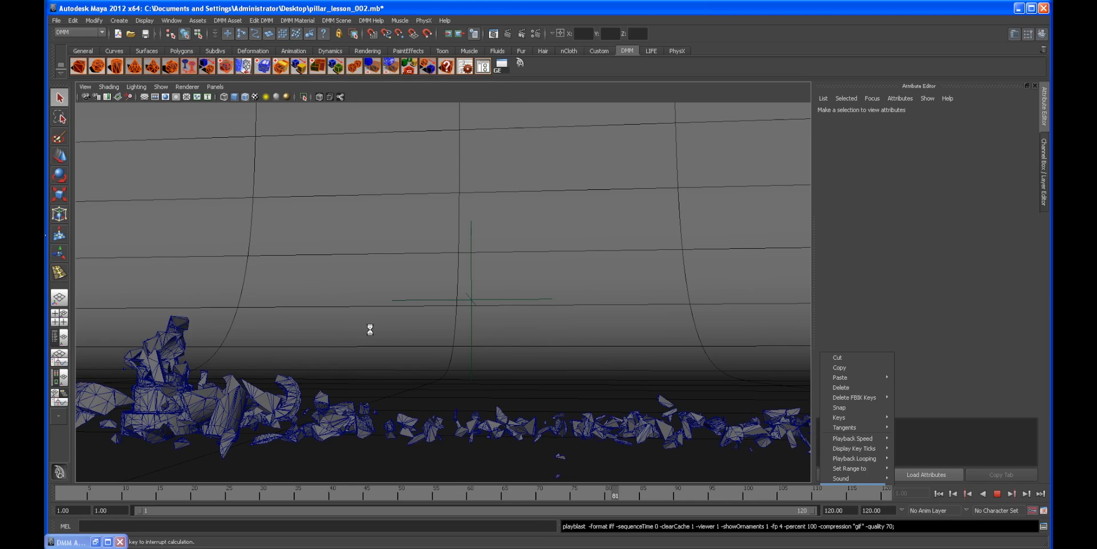
key("Escape")
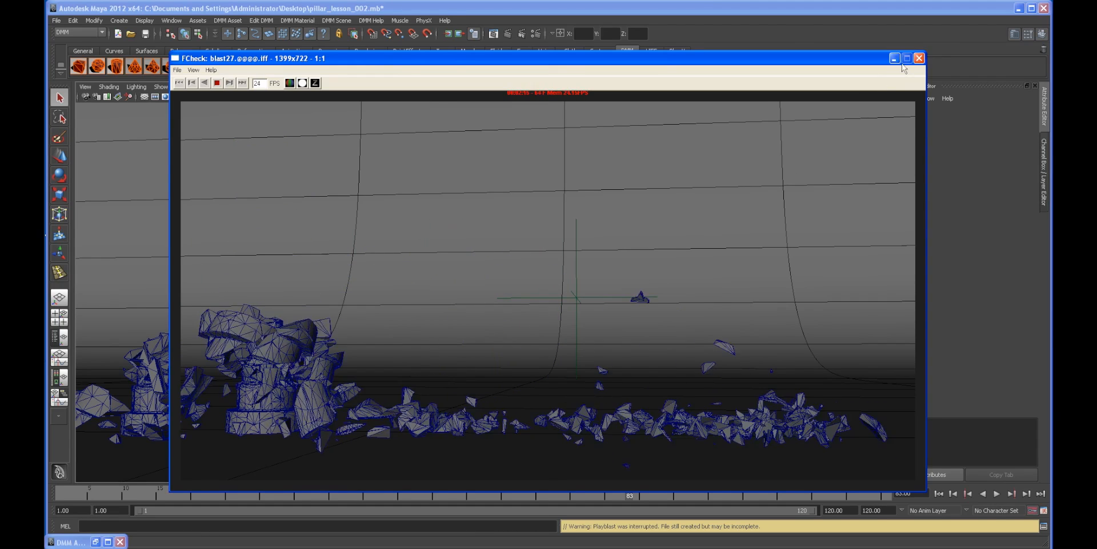
left_click(919, 58)
Step: Rewind the timeline and bring back the channel box and layer editor
left_click_drag(613, 262, 534, 270, "alt")
left_click(939, 493)
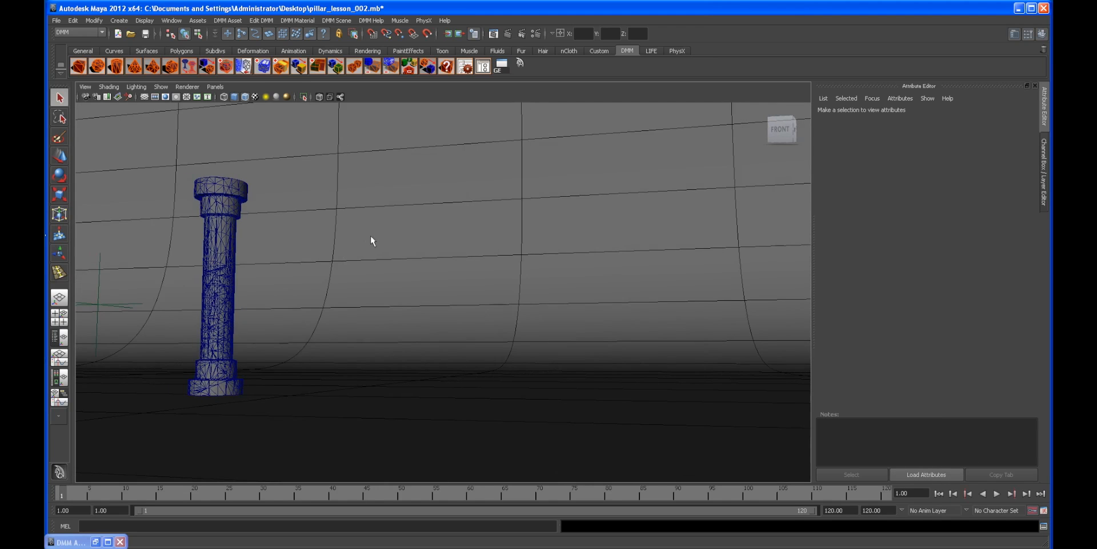
middle_click_drag(371, 240, 416, 251, "alt")
left_click(1044, 154)
right_click_drag(614, 198, 433, 201, "alt")
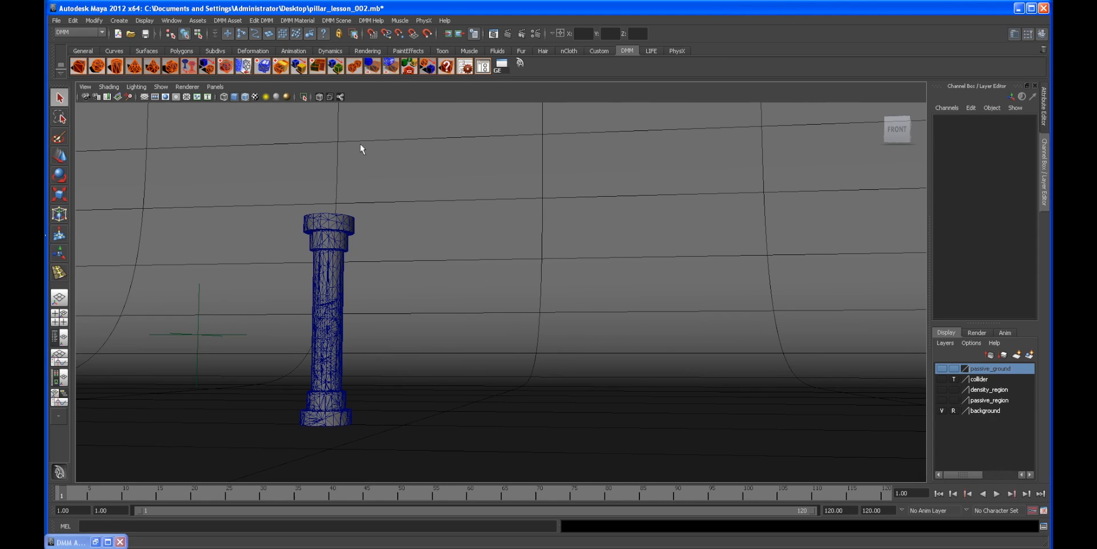
right_click_drag(364, 198, 399, 233, "alt")
left_click_drag(396, 227, 384, 249, "alt")
middle_click_drag(382, 240, 482, 237, "alt")
right_click_drag(481, 236, 436, 304, "alt")
left_click_drag(436, 304, 375, 281, "alt")
right_click_drag(375, 281, 466, 302, "alt")
middle_click_drag(466, 302, 385, 292, "alt")
left_click_drag(386, 291, 386, 293, "alt")
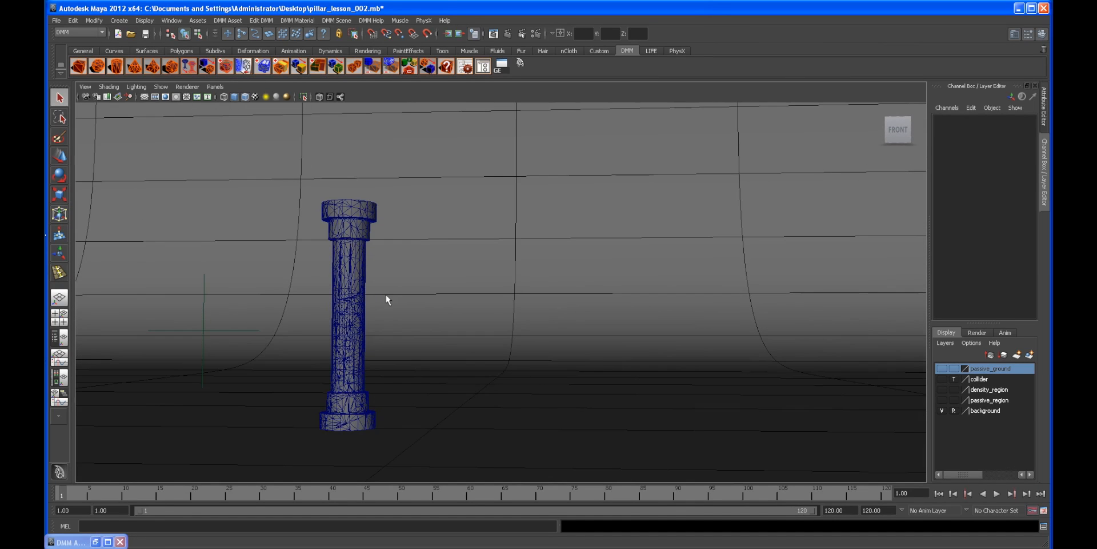
Step: Show the density_region and passive_region layers in the viewport
right_click_drag(274, 262, 313, 266, "alt")
right_click_drag(246, 271, 333, 238, "alt")
left_click(293, 230)
left_click_drag(333, 238, 312, 244, "alt")
left_click(191, 188)
left_click_drag(192, 189, 263, 224, "alt")
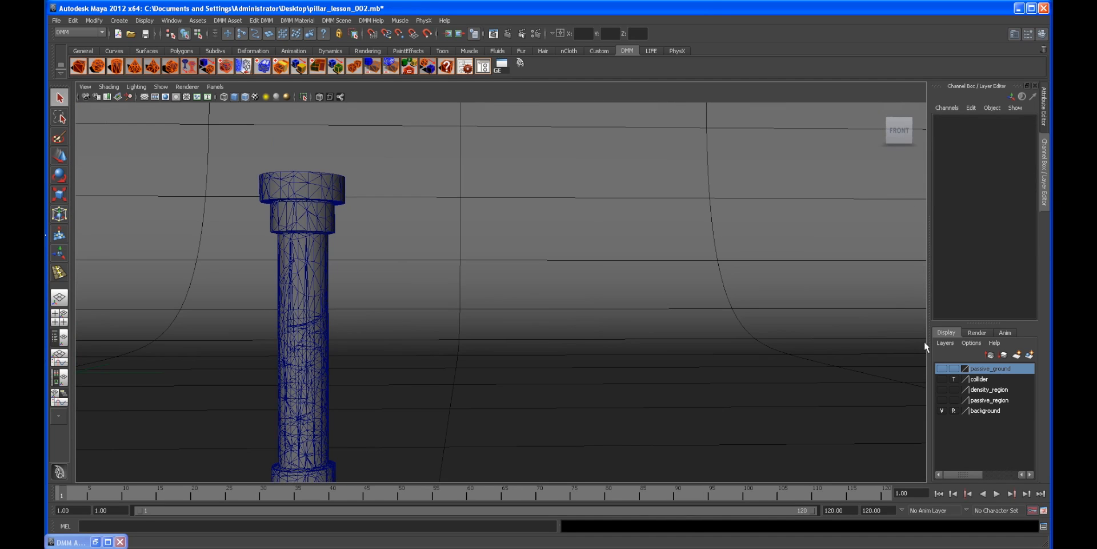
left_click(942, 389)
left_click(942, 400)
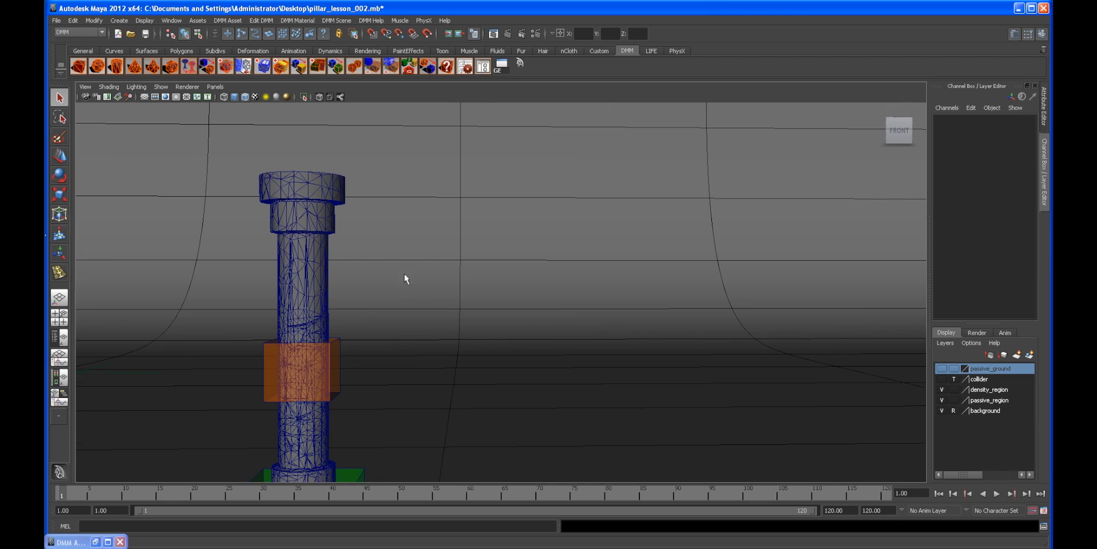
Step: Select the pillar and duplicate it as a DMM object
middle_click_drag(403, 273, 427, 242, "alt")
left_click(403, 241)
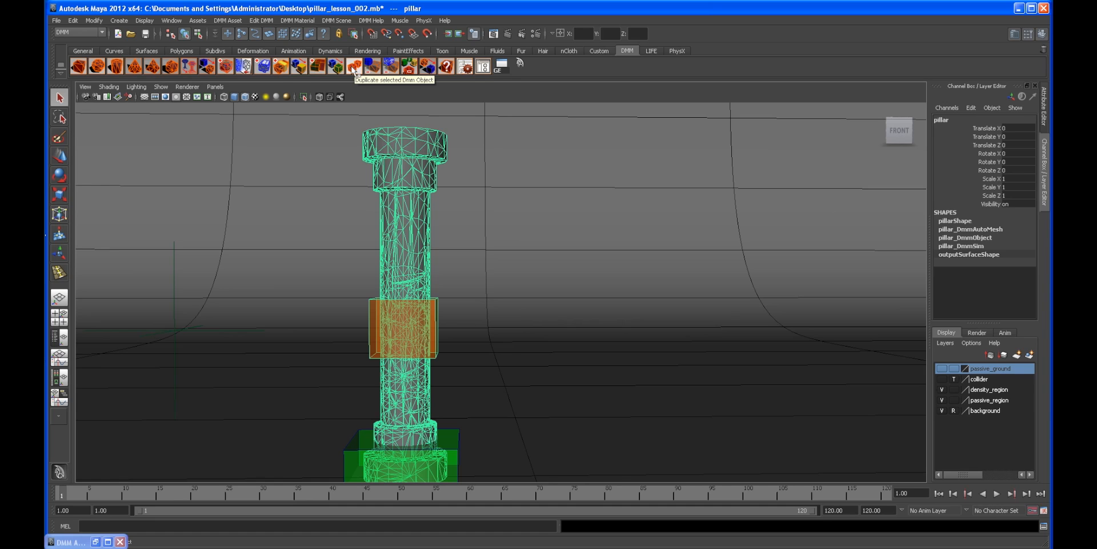
left_click(232, 20)
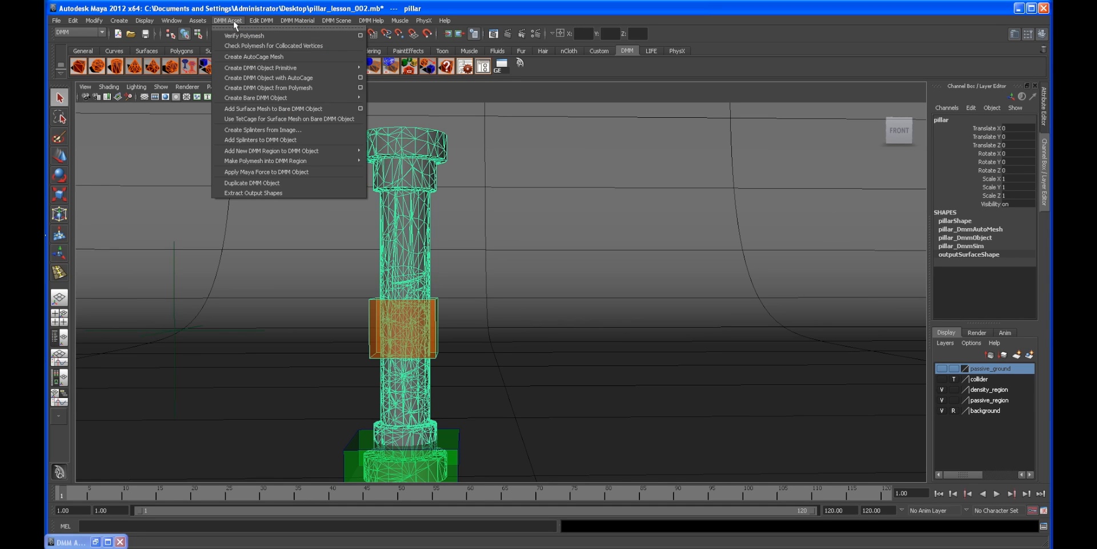
key("Escape")
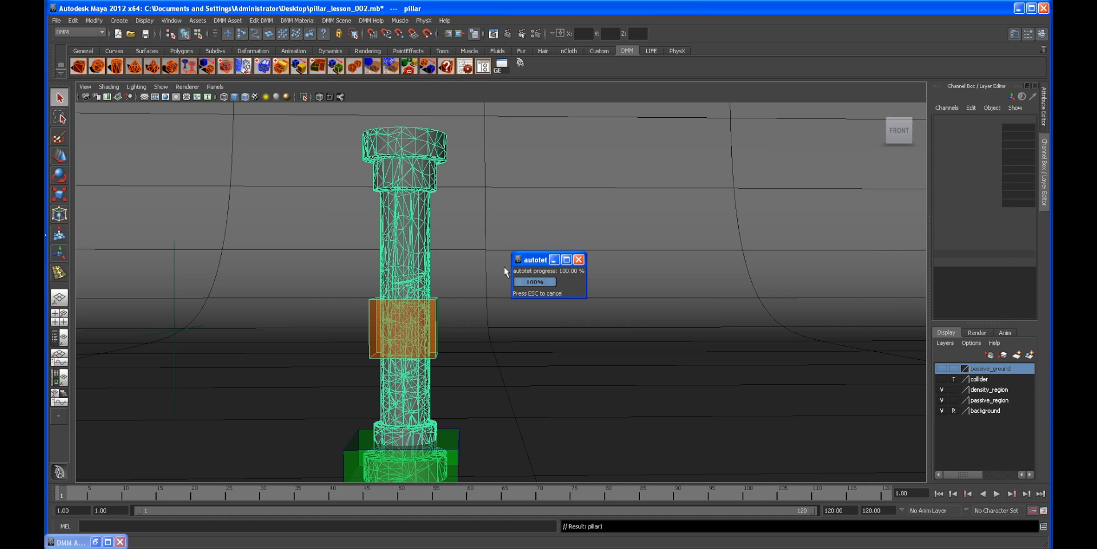
Step: Move the duplicated pillar to the right, about 11 units along X
key("w")
right_click_drag(545, 290, 490, 300, "alt")
left_click_drag(490, 306, 689, 313)
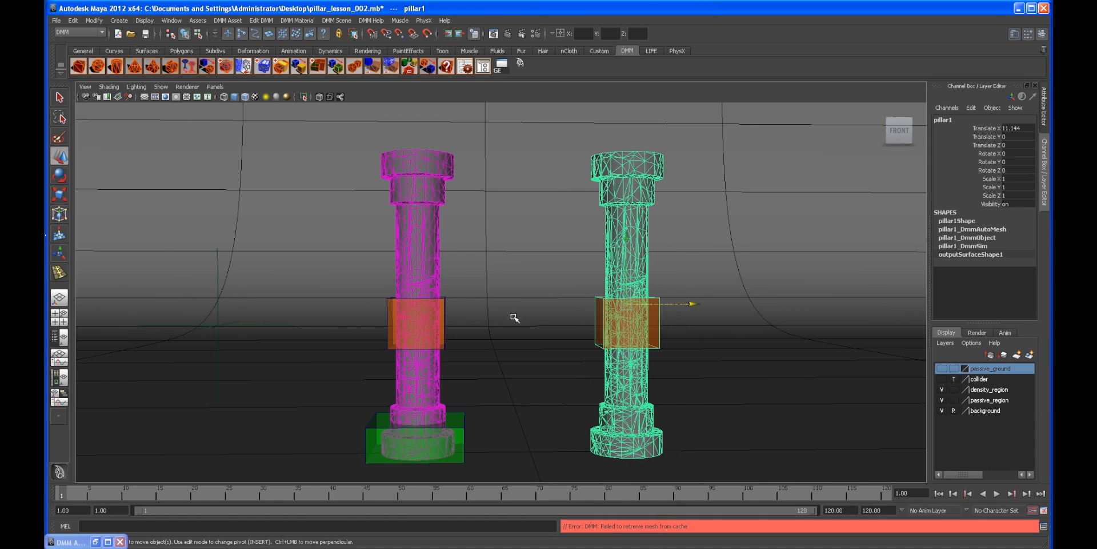
Step: Inspect the original pillar's settings in the DMM Asset Manager and its DMM scene node attributes
left_click_drag(514, 319, 444, 314, "alt")
left_click(216, 177)
left_click_drag(215, 176, 280, 210, "alt")
left_click(280, 209)
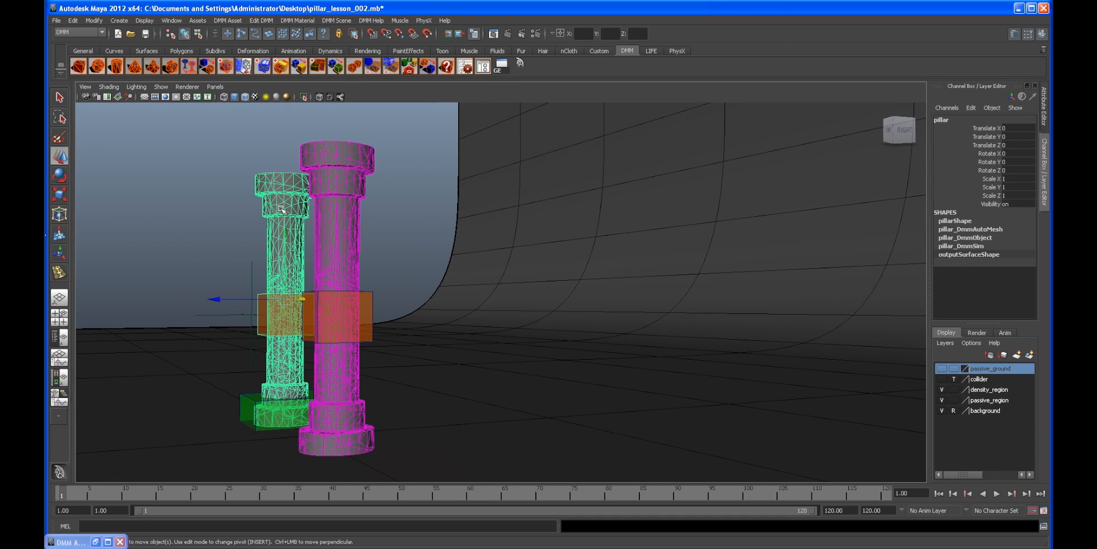
left_click(1044, 106)
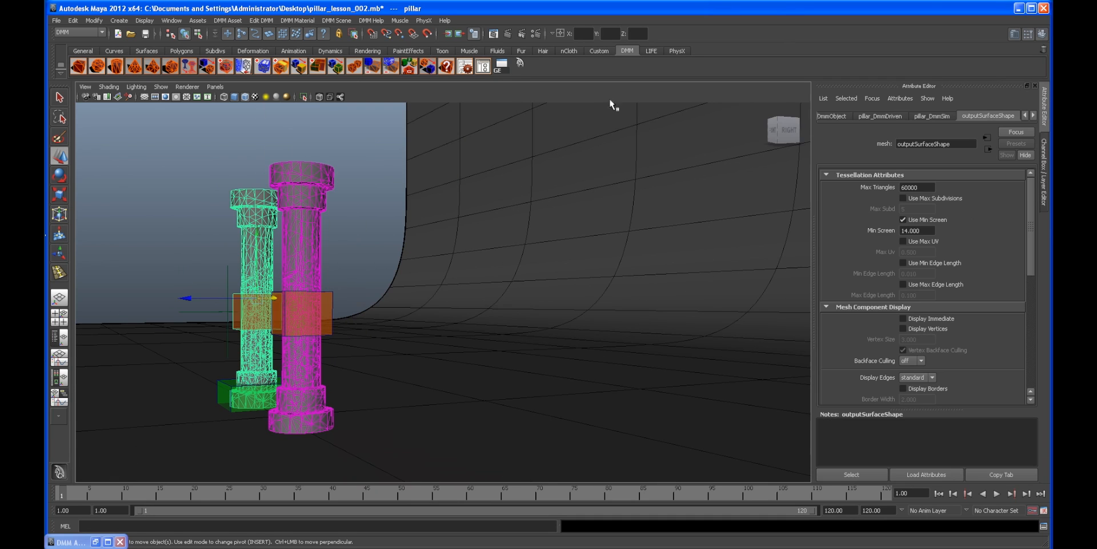
left_click(483, 67)
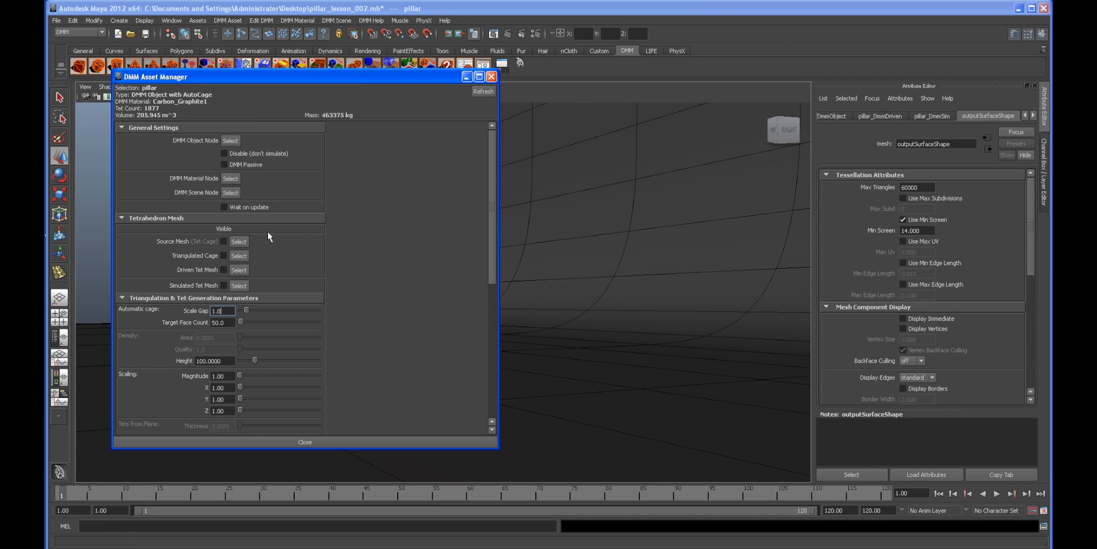
left_click(230, 193)
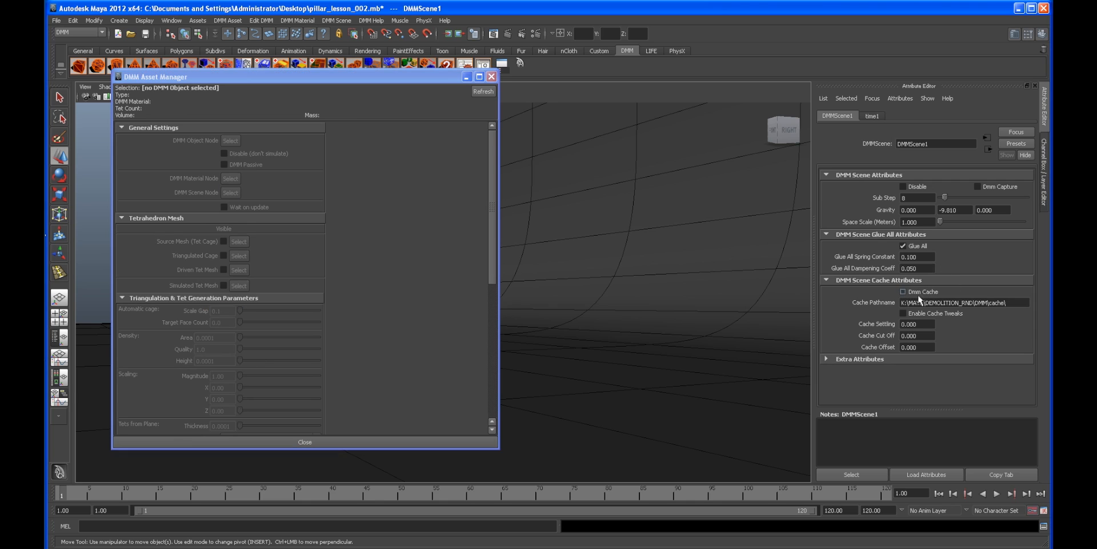
left_click(466, 77)
left_click_drag(479, 162, 533, 192, "alt")
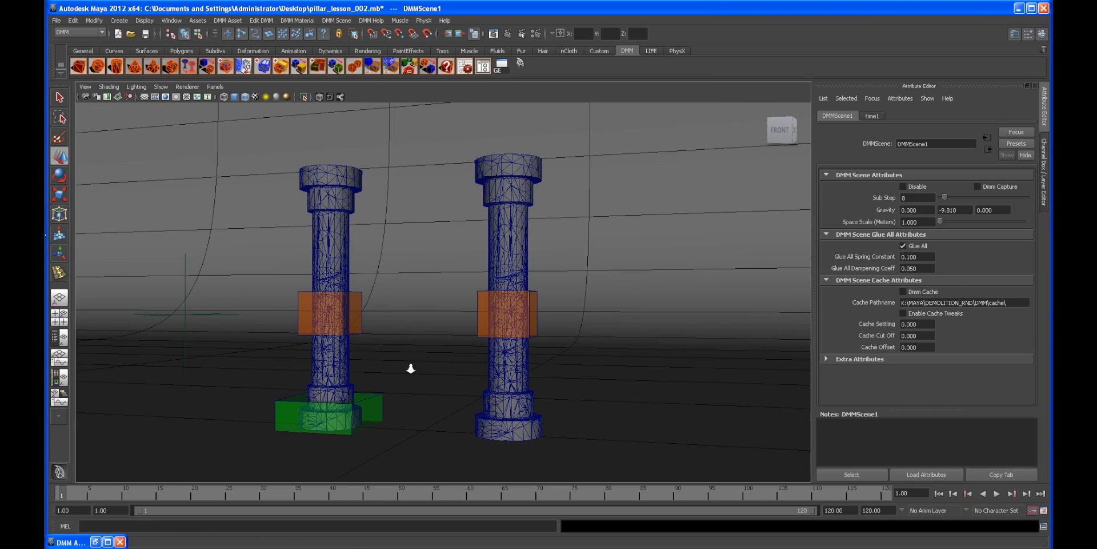
Step: Select the duplicated pillar and browse the existing DMM materials available for assignment
right_click_drag(411, 368, 487, 375, "alt")
left_click(541, 260)
mouse_move(529, 282)
left_mouse_down("alt")
mouse_move(536, 309)
mouse_move(530, 283)
left_mouse_up("alt")
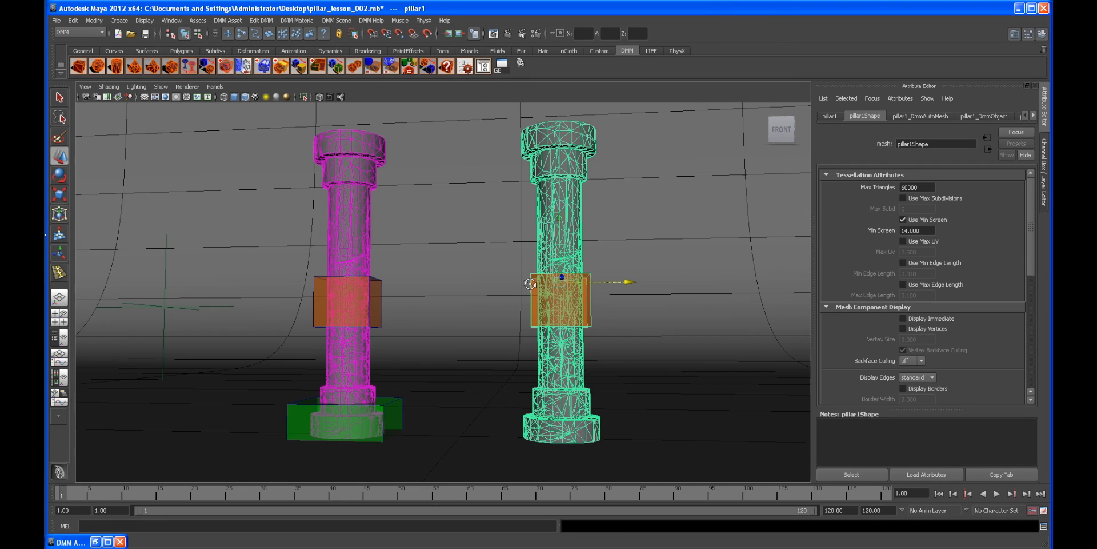
left_click(309, 21)
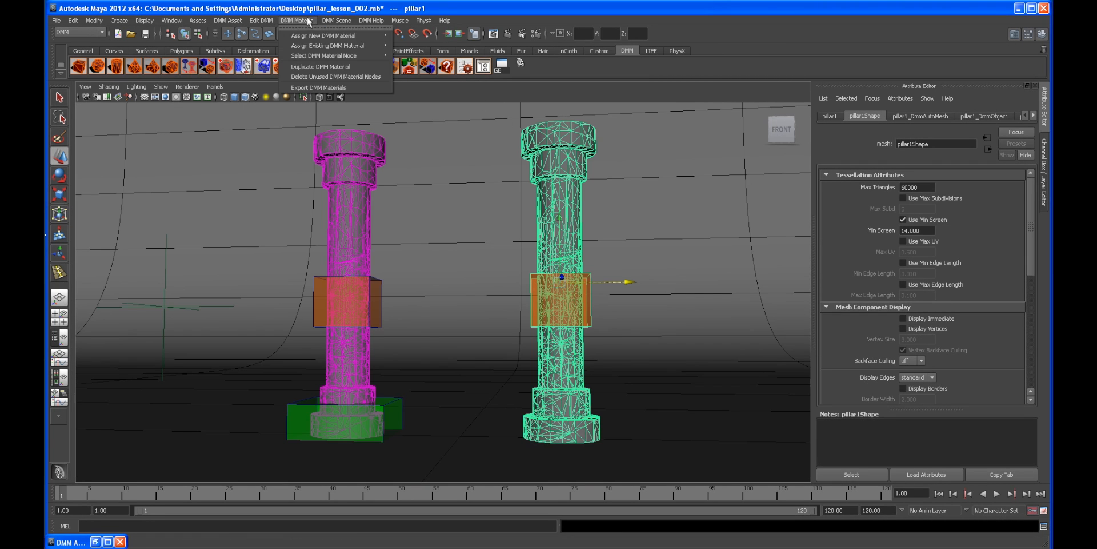
mouse_move(344, 38)
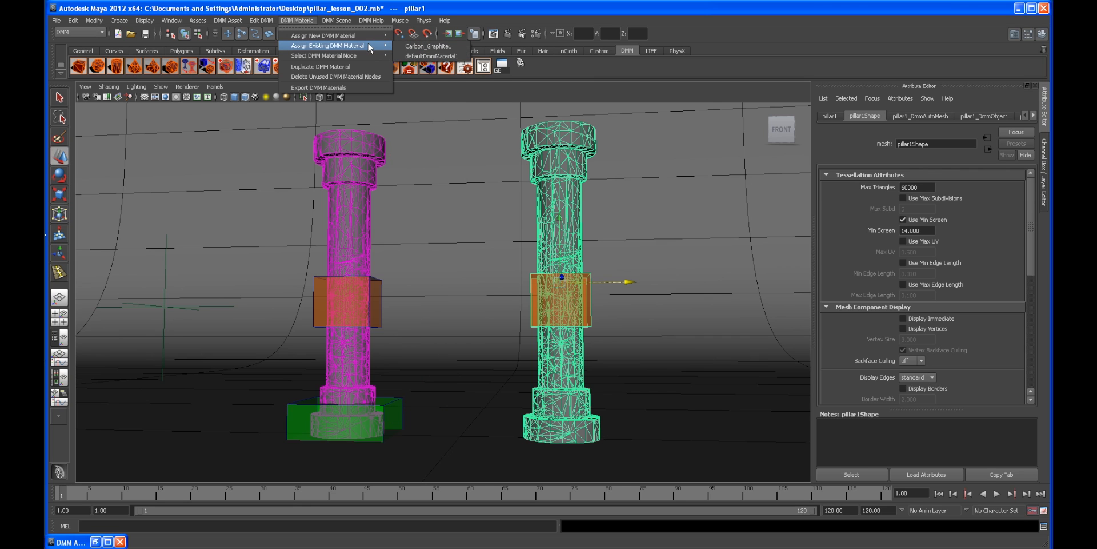
left_click_drag(529, 234, 453, 246, "alt")
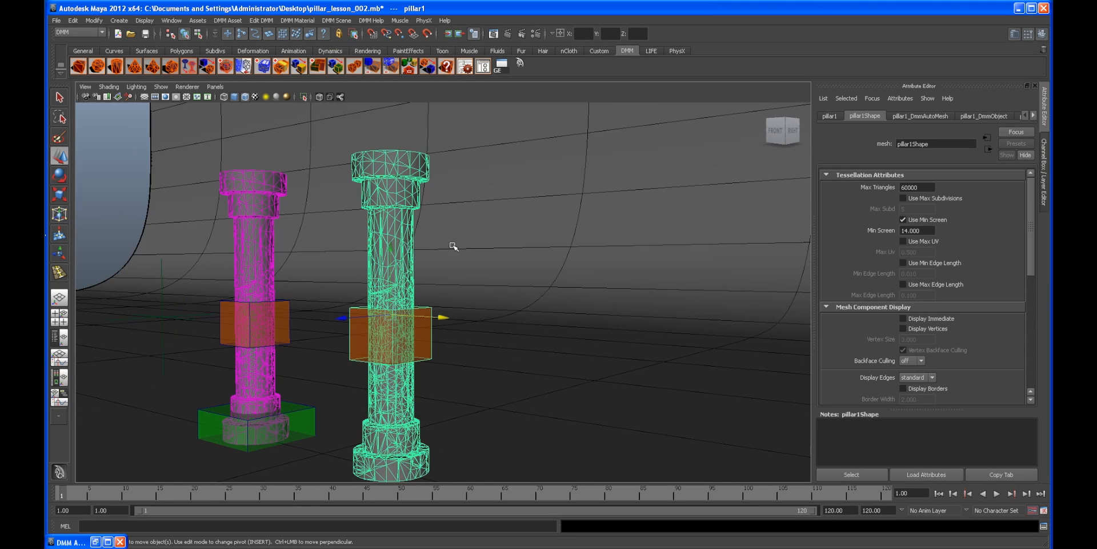
left_click(139, 209)
left_click_drag(238, 267, 279, 265, "alt")
right_click_drag(279, 265, 366, 274, "alt")
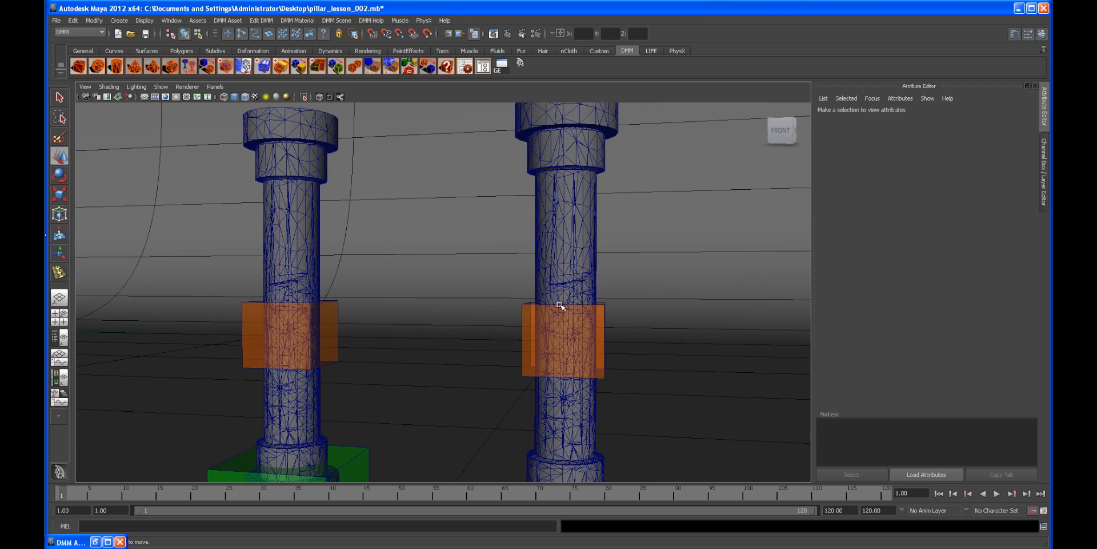
Step: Rotate the duplicated pillar 90 degrees around Y
left_click(598, 318)
right_click_drag(595, 321, 646, 311, "alt")
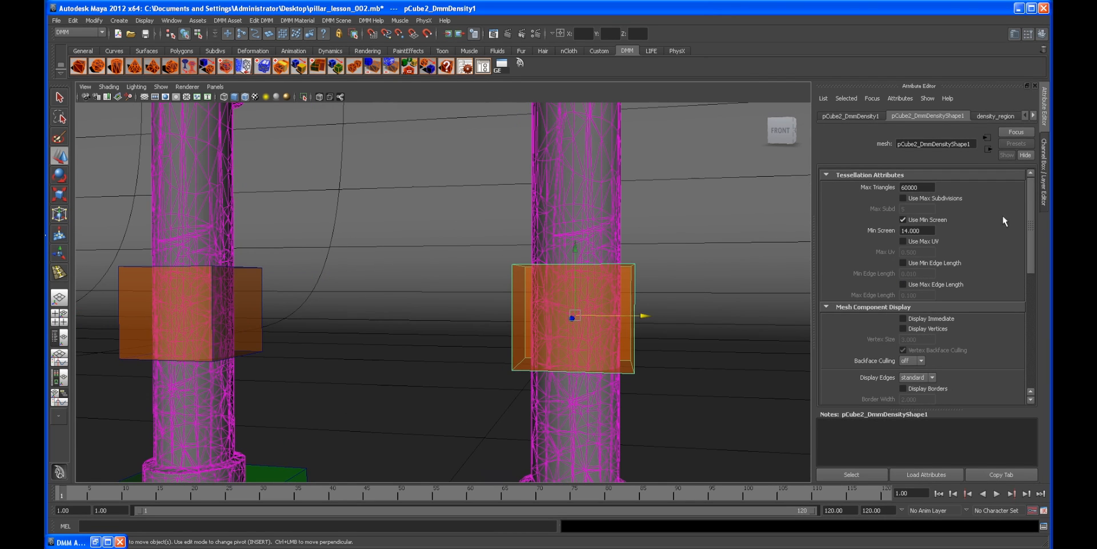
left_click(1042, 171)
right_click_drag(791, 320, 431, 302, "alt")
right_click_drag(356, 295, 505, 309, "alt")
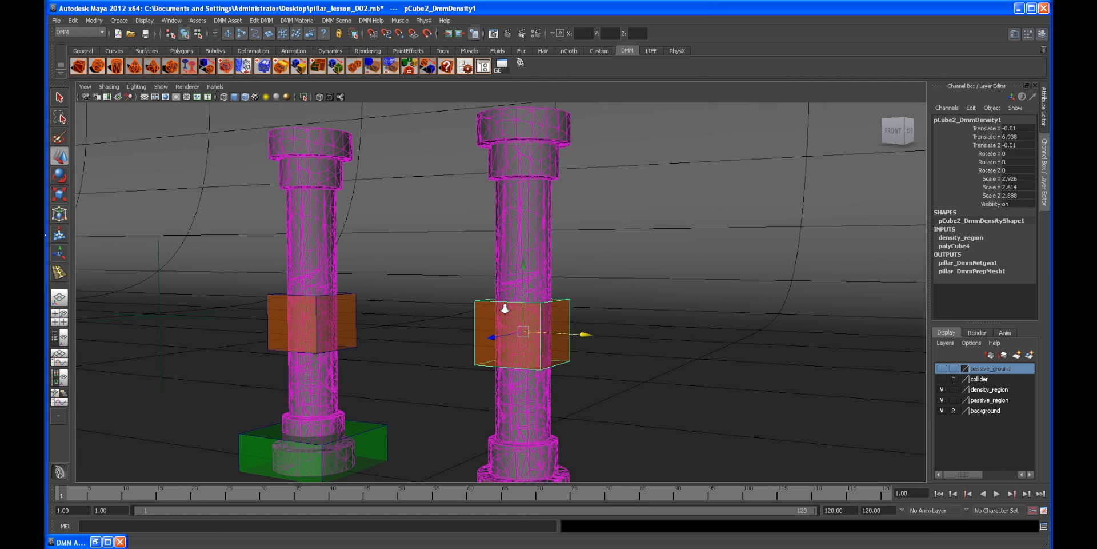
left_click(510, 298)
key("e")
right_click_drag(597, 306, 556, 304, "alt")
left_click_drag(556, 304, 509, 332, "alt")
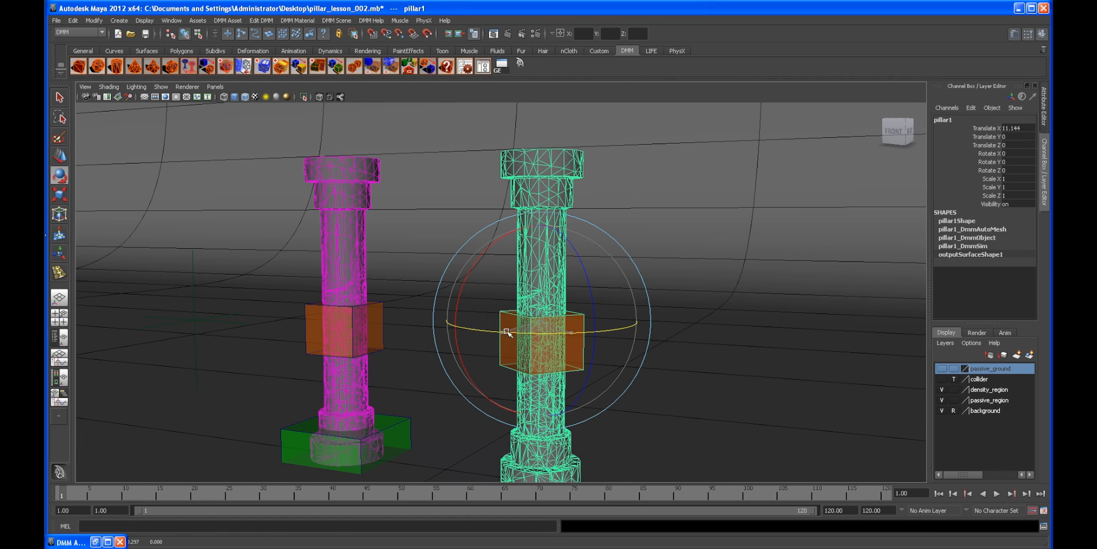
double_click(1027, 163)
type("90")
key("Return")
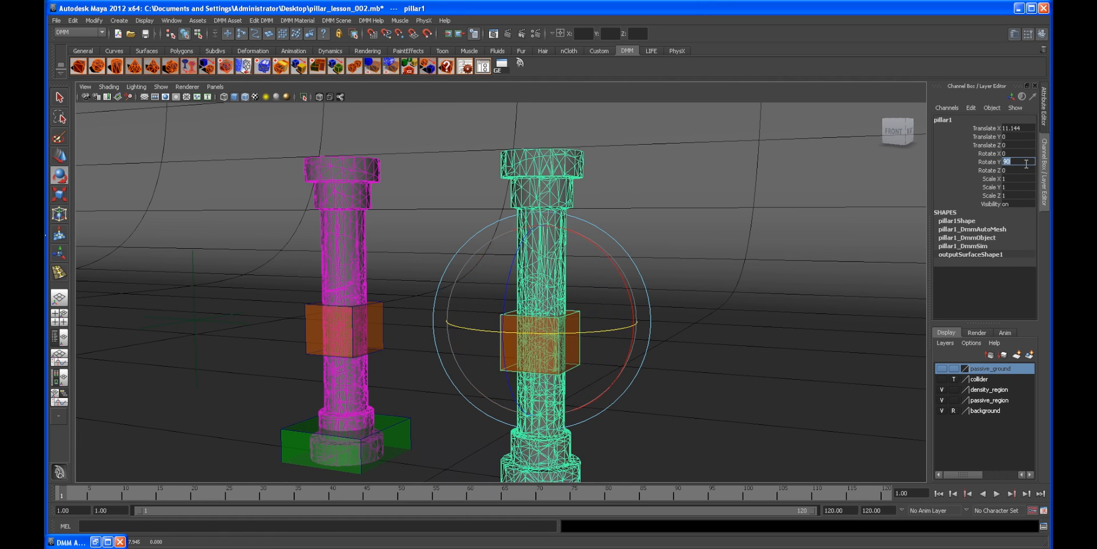
Step: Reselect the duplicated pillar and add a DMM passive region to it
left_click_drag(470, 249, 498, 238, "alt")
left_click(711, 201)
left_click_drag(712, 201, 633, 272, "alt")
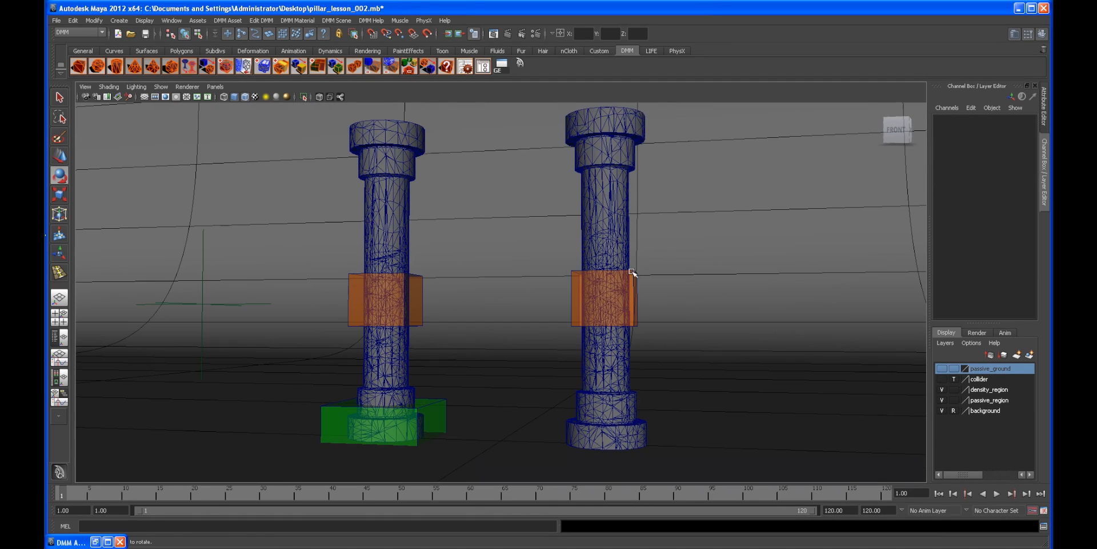
left_click_drag(531, 344, 410, 326, "alt")
left_click_drag(295, 301, 586, 346, "alt")
right_click_drag(587, 347, 510, 321, "alt")
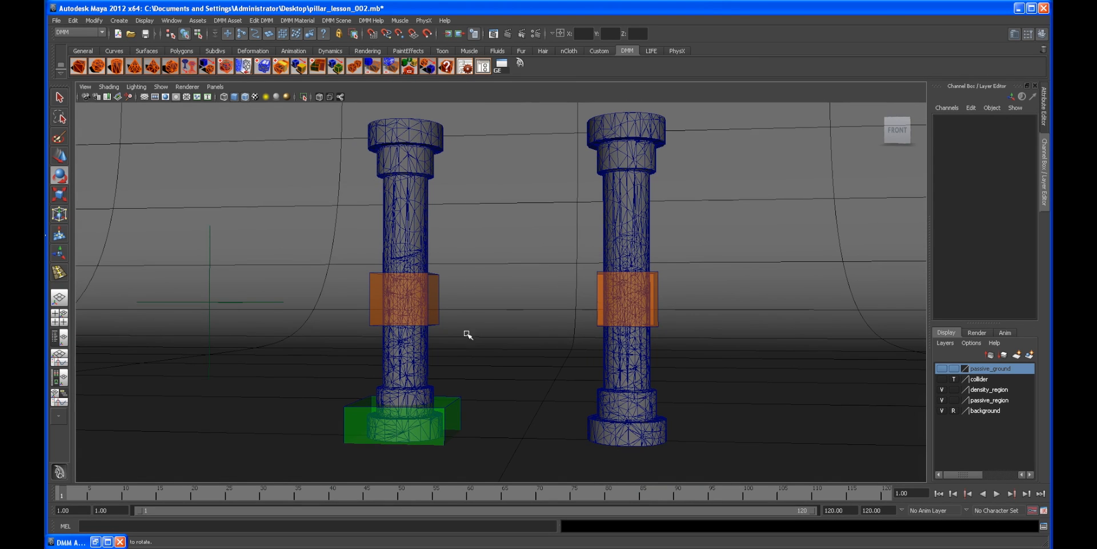
left_click_drag(469, 330, 615, 327, "alt")
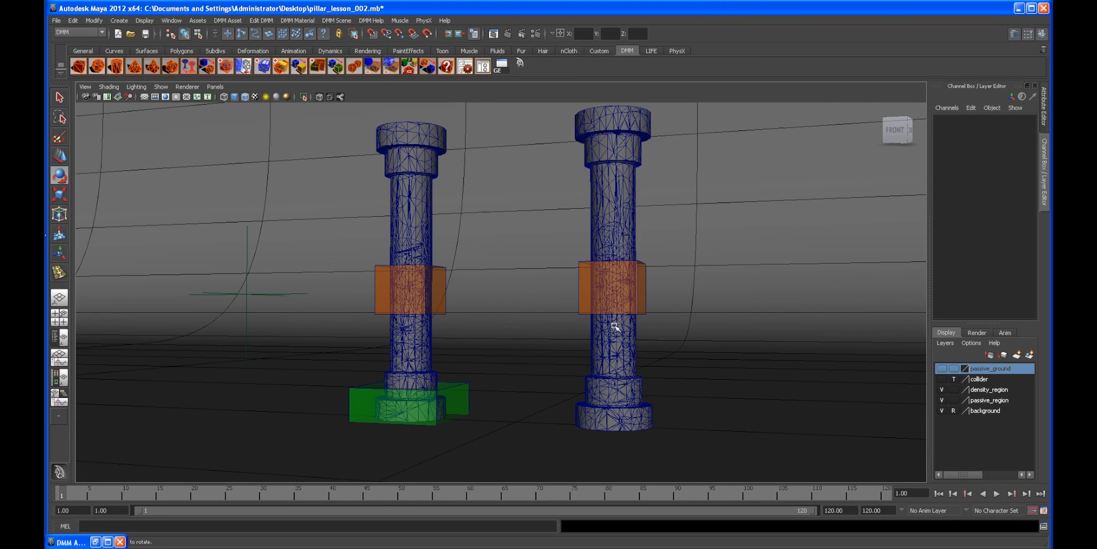
left_click(612, 333)
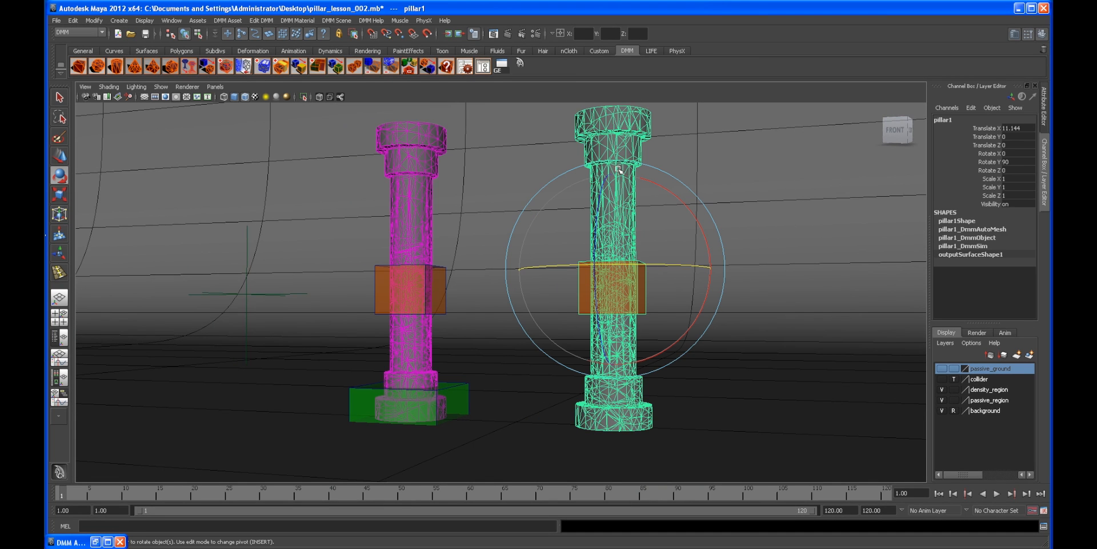
left_click(317, 67)
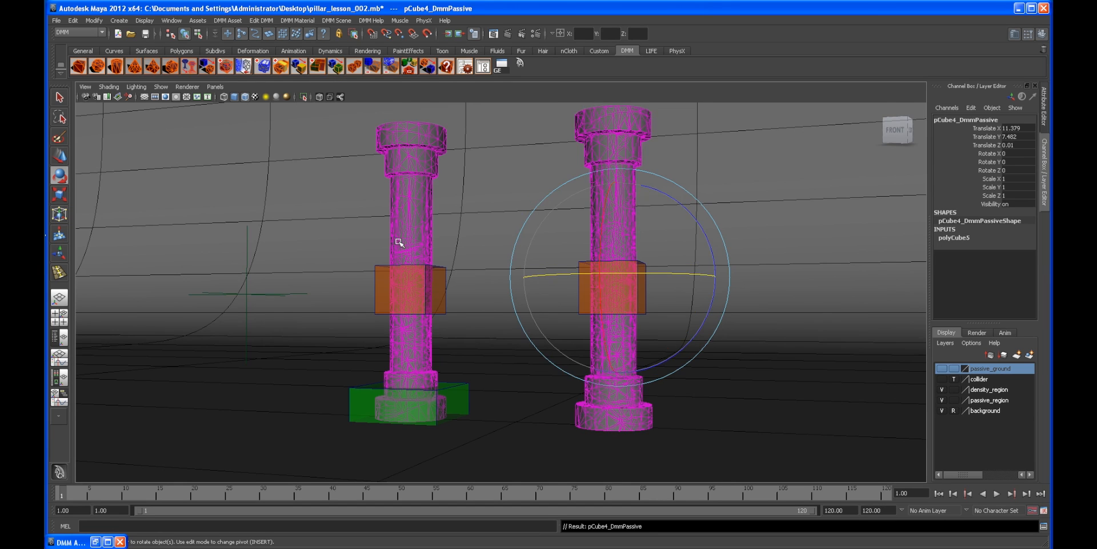
Step: Scale and move the new passive box down around the duplicated pillar's base
scroll(652, 259, "up", 3)
scroll(703, 246, "down", 5)
key("r")
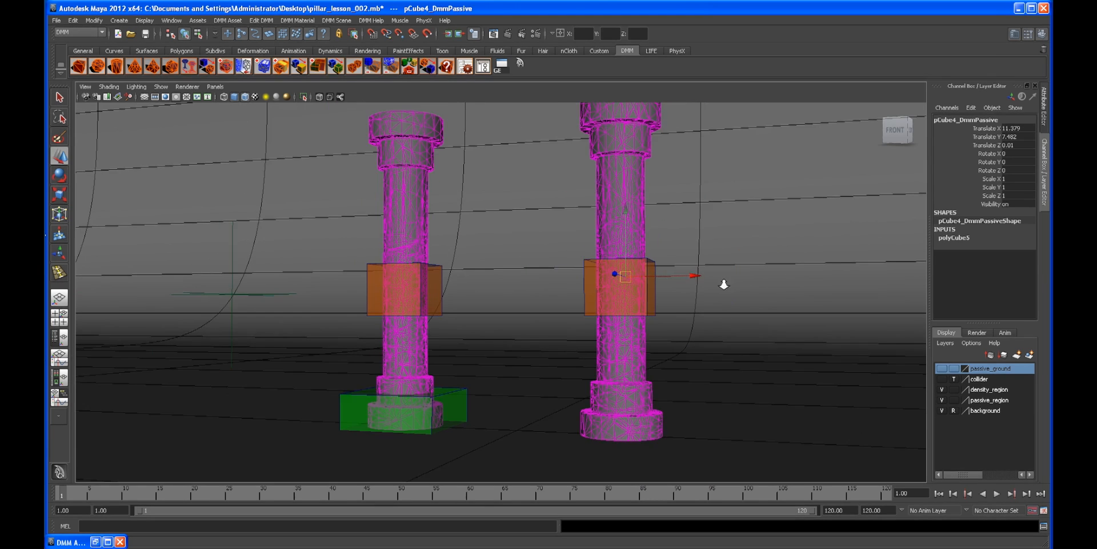
left_click_drag(611, 278, 673, 290)
key("w")
left_click_drag(649, 206, 641, 358)
left_click_drag(579, 274, 603, 263, "alt")
right_click_drag(603, 263, 609, 273, "alt")
key("r")
left_click_drag(697, 478, 514, 278)
key("w")
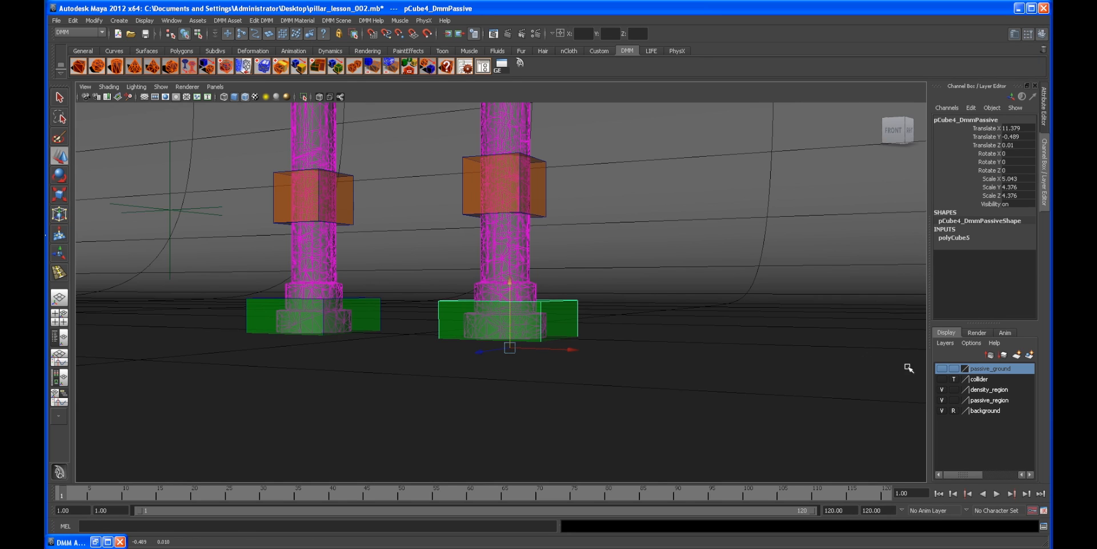
Step: Add the new passive box to the passive_region layer
left_click(942, 399)
left_click(981, 401)
right_click(999, 402)
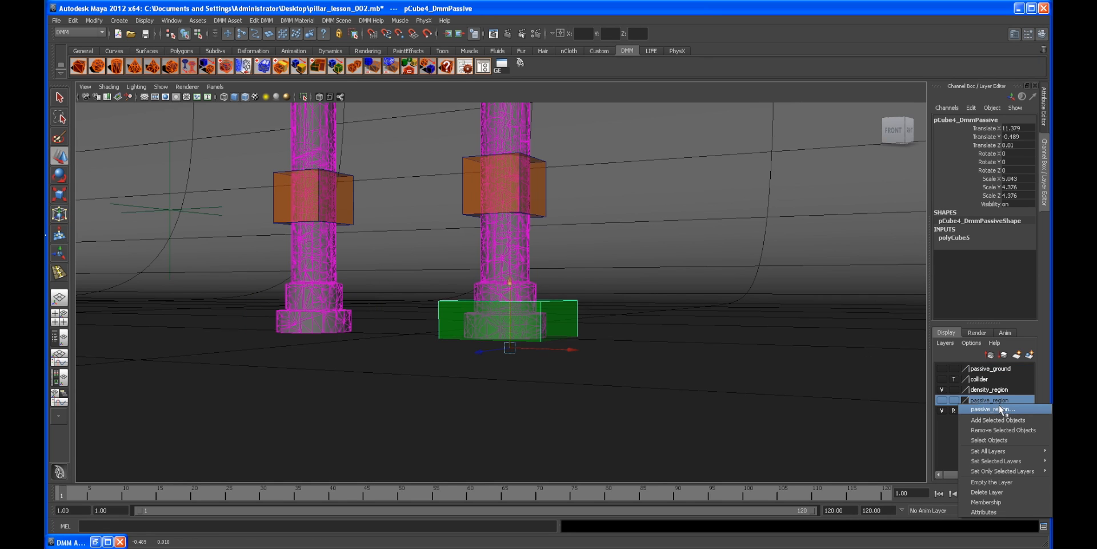
left_click(944, 401)
left_click(943, 400)
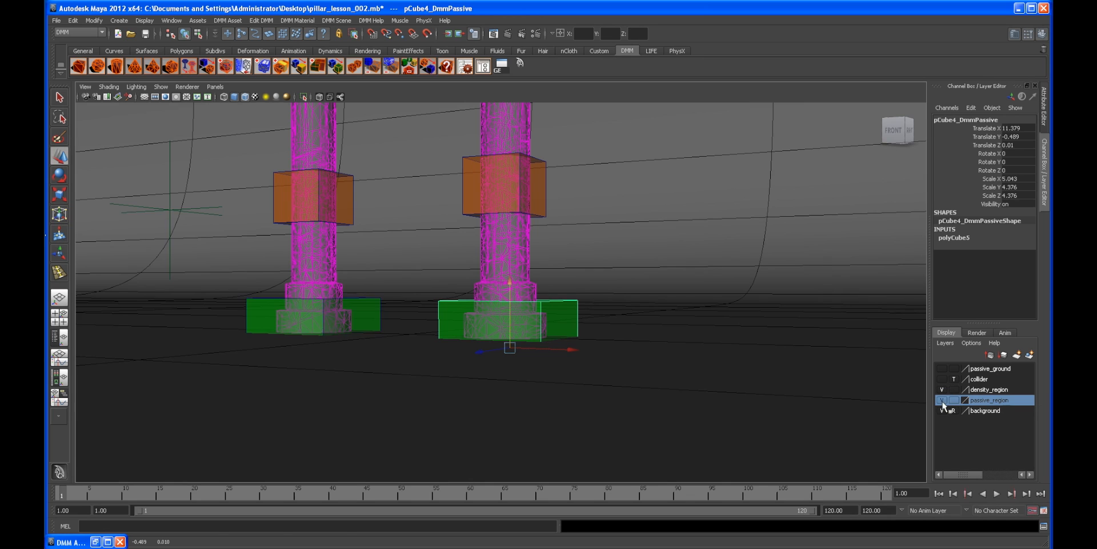
left_click(380, 312)
left_click_drag(394, 320, 506, 352, "alt")
key("ctrl+z")
left_click(942, 401)
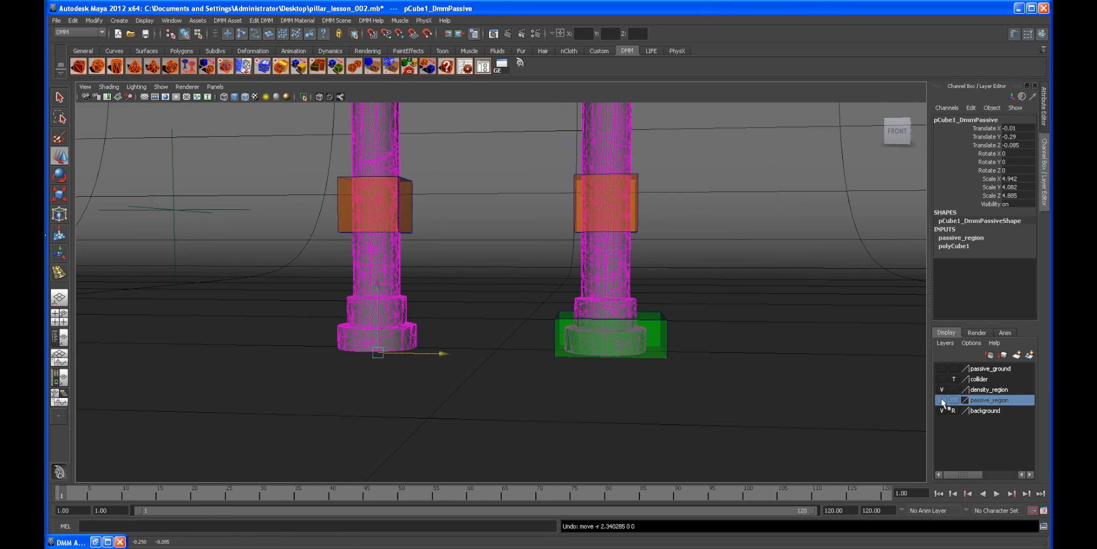
left_click(657, 319)
right_click(1001, 399)
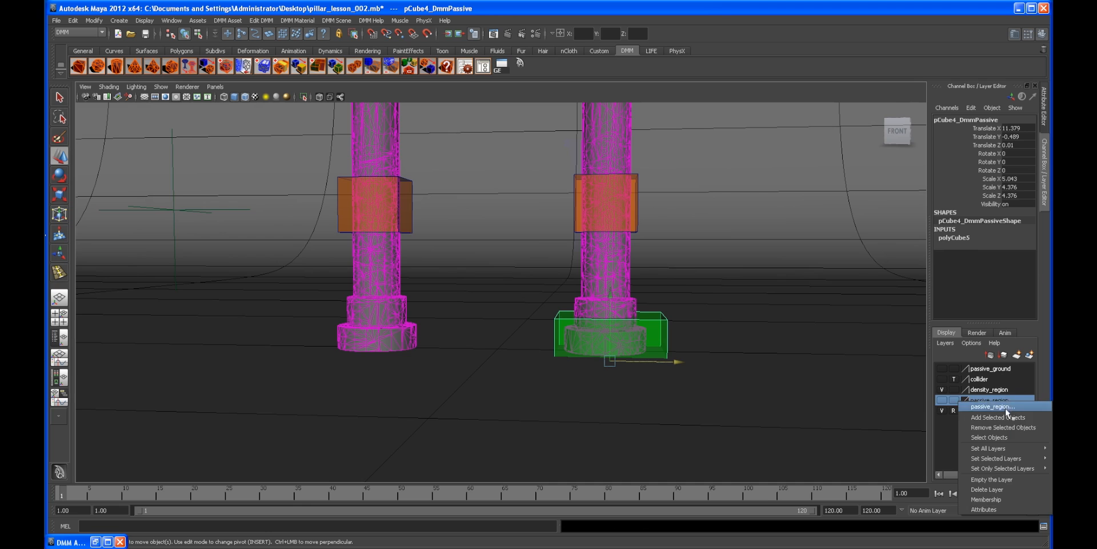
left_click(999, 417)
Step: Hide the passive_region and density_region layers and select the original pillar
left_click_drag(614, 293, 562, 275, "alt")
left_click(942, 400)
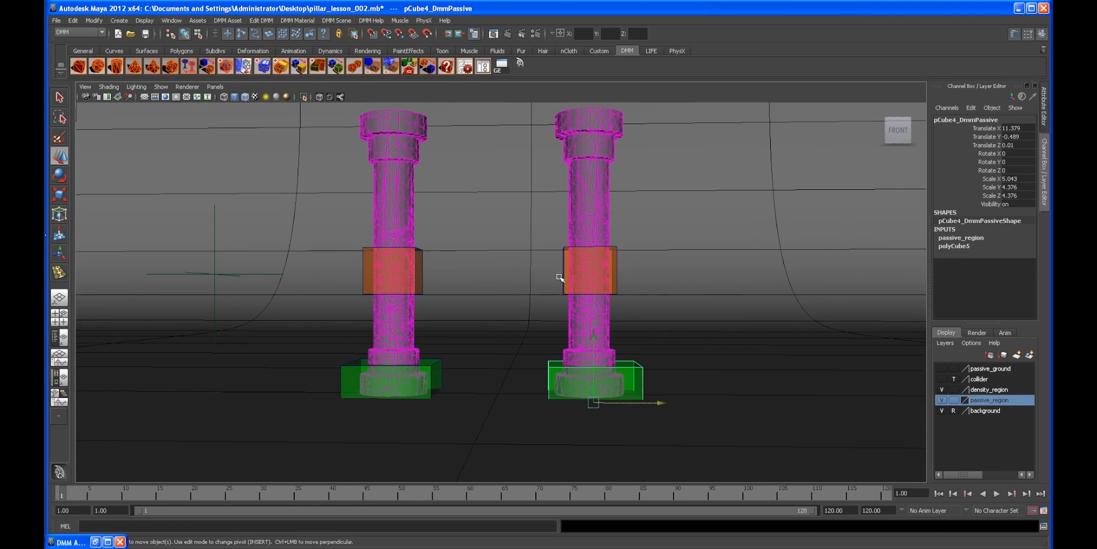
left_click(942, 389)
left_click_drag(512, 319, 360, 245, "alt")
left_click(359, 246)
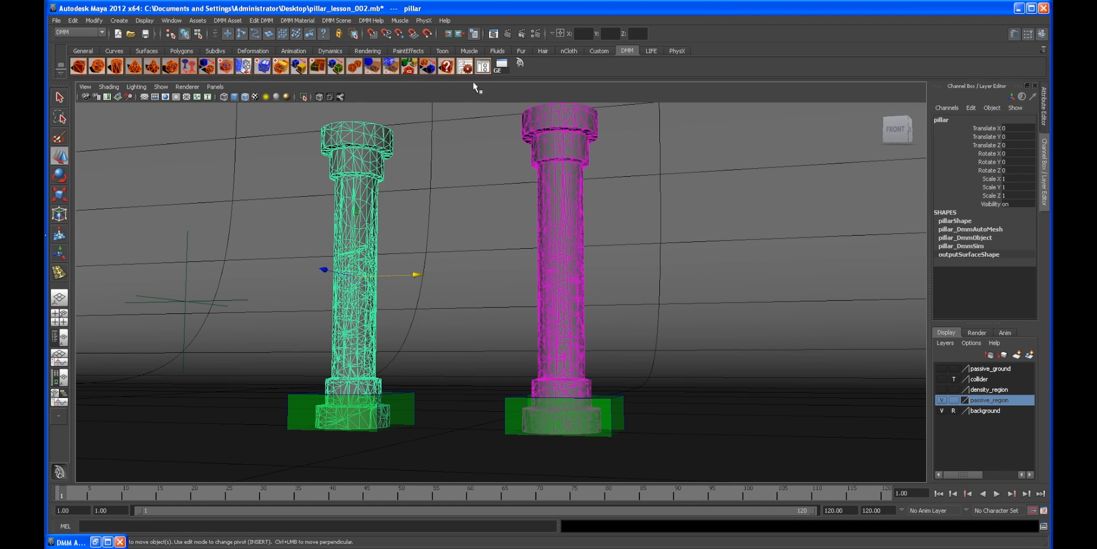
left_click(1040, 106)
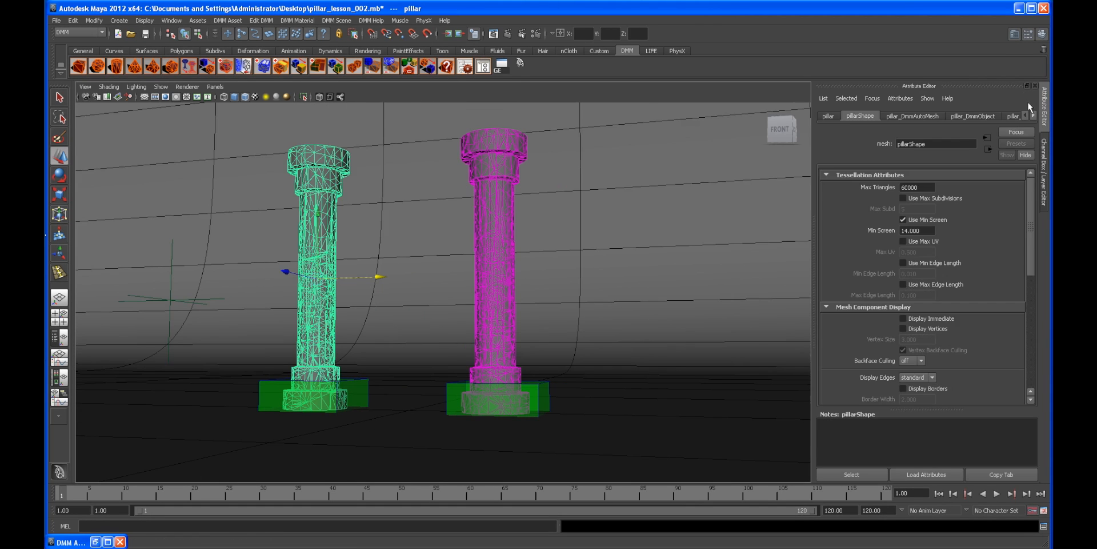
left_click(1043, 106)
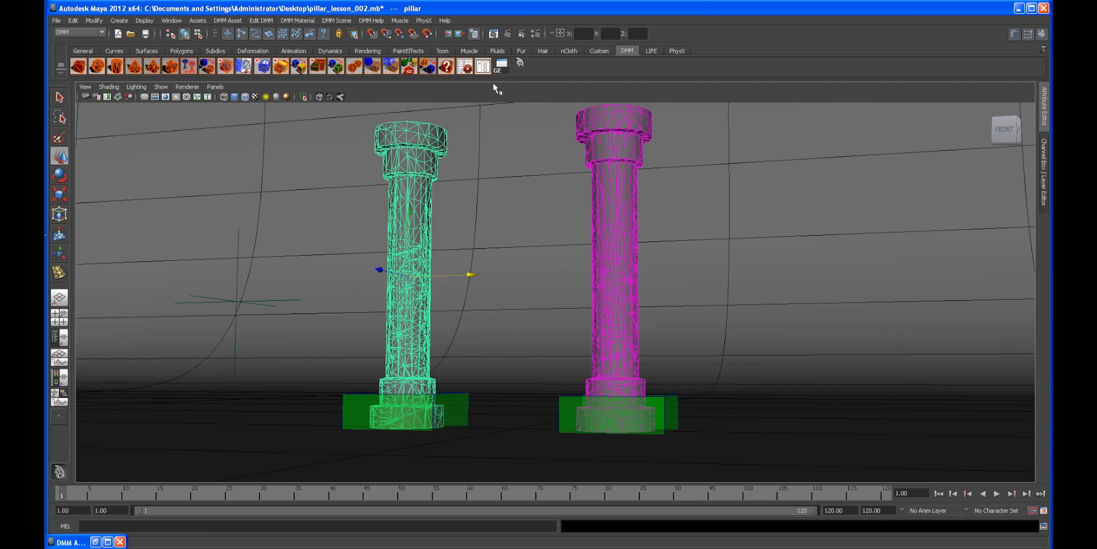
Step: Open the DMM Asset Manager for the selected pillar to review its settings
left_click(484, 66)
left_click(581, 128)
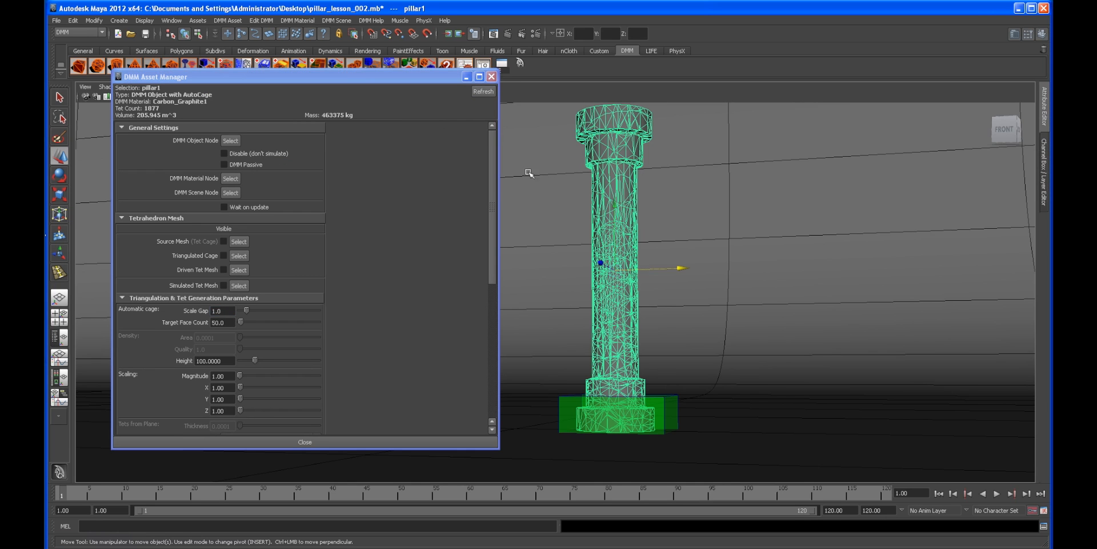
left_click(468, 77)
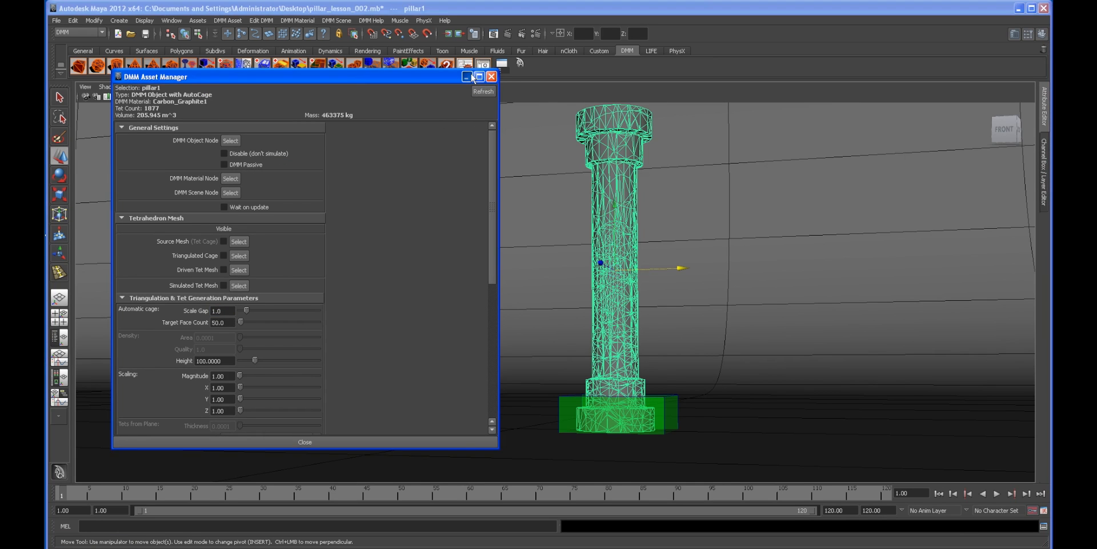
Step: Play the simulation to watch both pillars shatter against the passive regions
left_click_drag(636, 198, 576, 204, "alt")
left_click_drag(531, 349, 675, 366, "alt")
left_click(716, 259)
middle_click_drag(715, 274, 646, 290, "alt")
left_click_drag(646, 289, 731, 294, "alt")
left_click(997, 493)
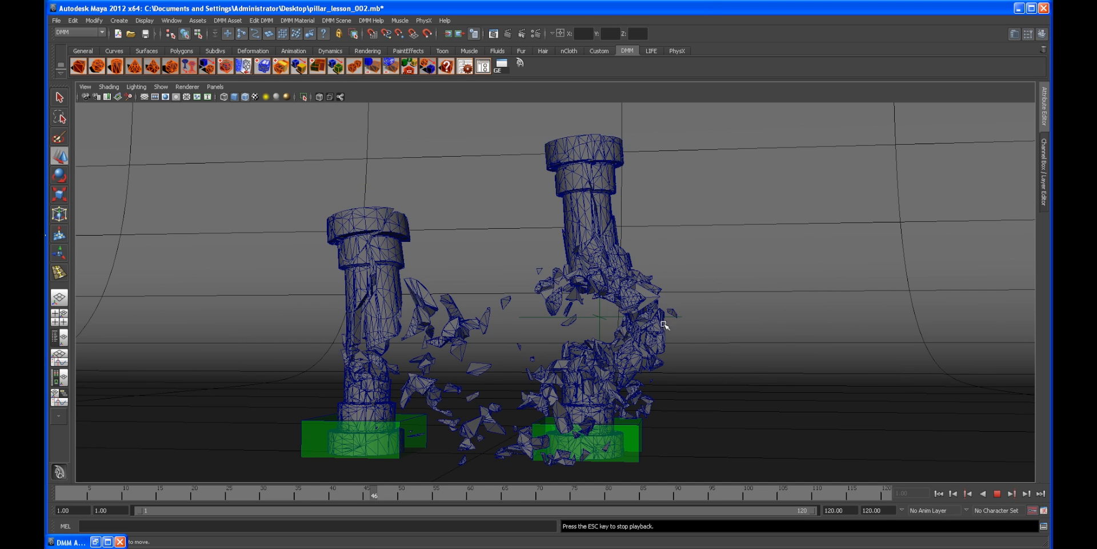
Step: Stop playback and return the timeline to the first frame
left_click(998, 494)
left_click_drag(821, 399, 652, 360, "alt")
mouse_move(424, 264)
left_mouse_down("alt")
mouse_move(727, 306)
mouse_move(778, 341)
mouse_move(653, 345)
left_mouse_up("alt")
left_click(939, 493)
scroll(531, 341, "up", 3)
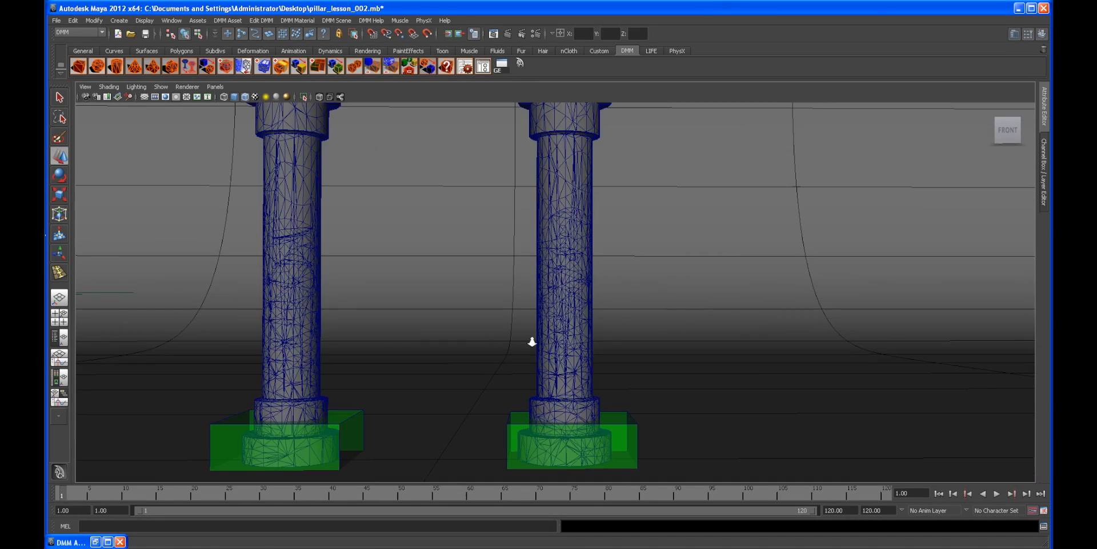
Step: Select each pillar and inspect the pair from several viewing angles
left_click(551, 286)
scroll(612, 314, "down", 2)
left_click_drag(612, 314, 574, 306, "alt")
middle_click_drag(574, 305, 574, 346, "alt")
scroll(573, 347, "down", 3)
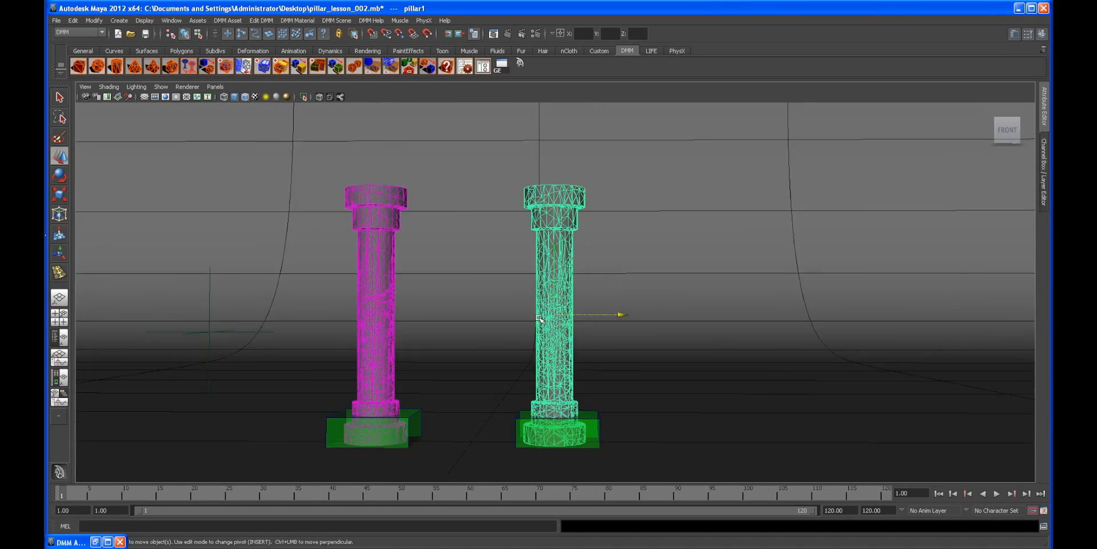
left_click_drag(574, 346, 530, 313, "alt")
left_click(380, 271)
left_click_drag(463, 277, 396, 289, "alt")
left_click(336, 248)
left_click_drag(336, 248, 415, 244, "alt")
middle_click_drag(404, 294, 426, 294, "alt")
scroll(464, 308, "up", 2)
scroll(524, 314, "down", 1)
middle_click_drag(524, 313, 480, 345, "alt")
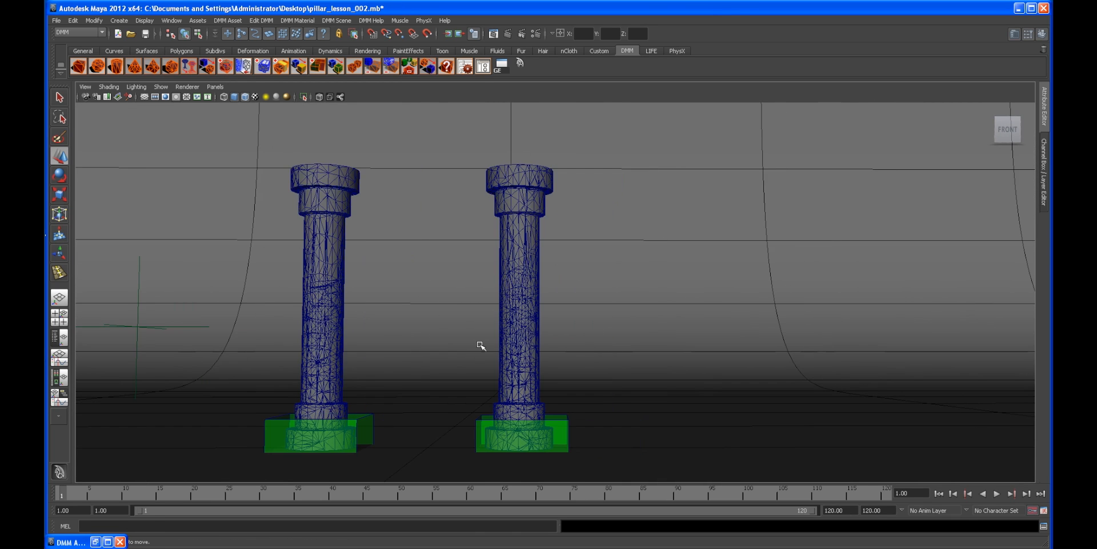
left_click_drag(483, 345, 467, 344, "alt")
middle_click_drag(464, 347, 427, 347, "alt")
left_click_drag(446, 357, 403, 302, "alt")
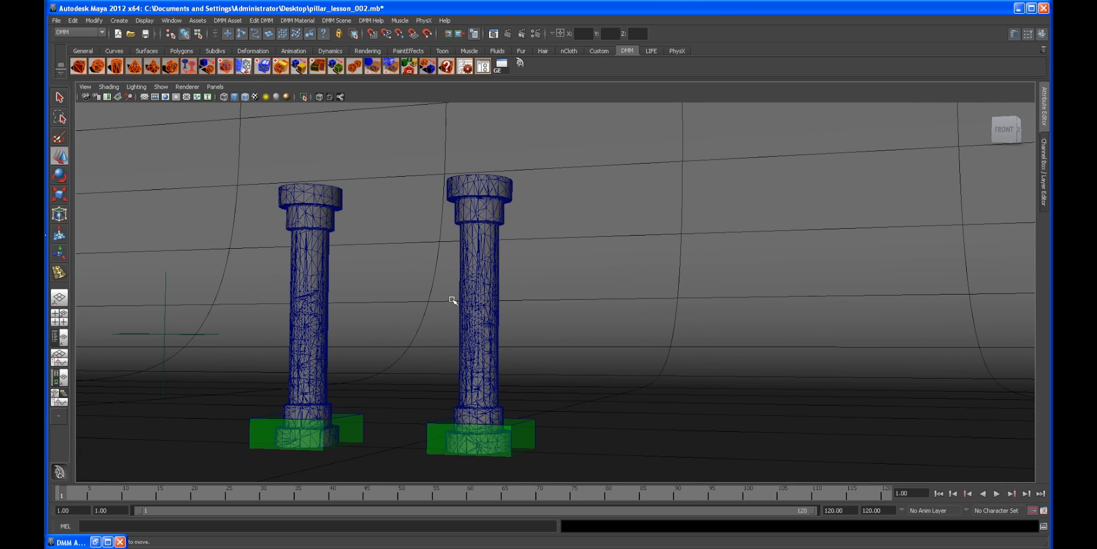
left_click_drag(389, 291, 431, 289, "alt")
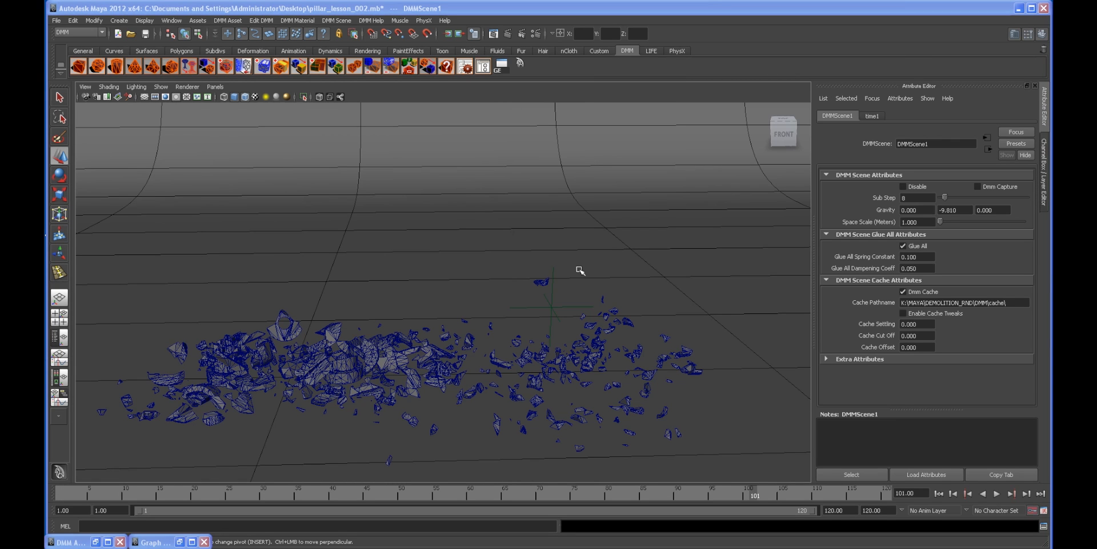
Step: Scrub through the simulation frames to review the debris and rewind to the start
left_click_drag(471, 289, 570, 272, "alt")
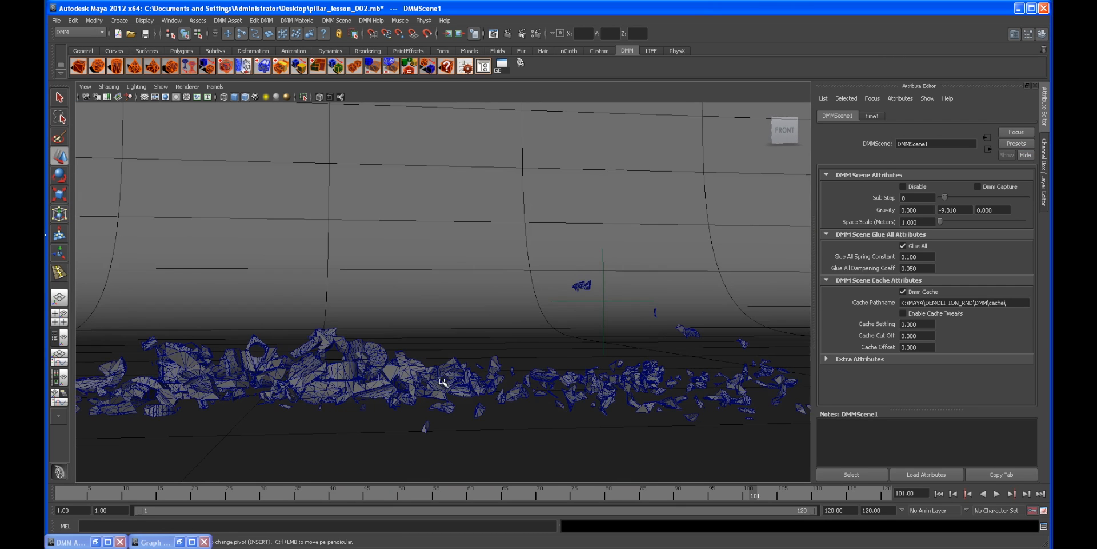
left_click_drag(645, 489, 117, 483)
left_click_drag(305, 489, 691, 482)
left_click_drag(409, 366, 356, 347, "alt")
left_click_drag(623, 490, 163, 483)
key("alt+v")
mouse_move(419, 492)
left_mouse_down()
mouse_move(474, 489)
mouse_move(401, 490)
left_mouse_up()
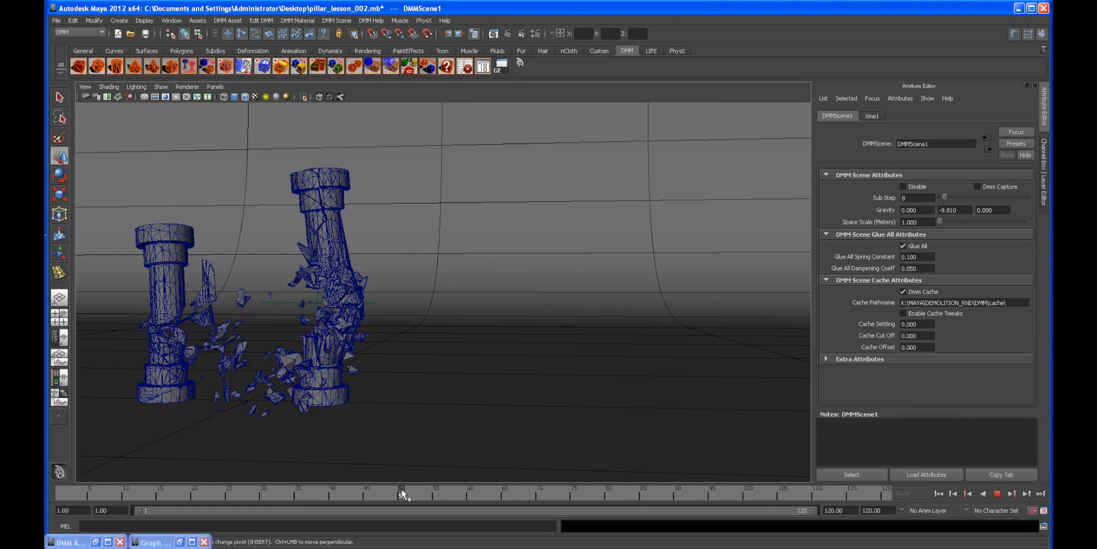
left_click_drag(401, 489, 473, 501)
middle_click_drag(312, 296, 407, 292, "alt")
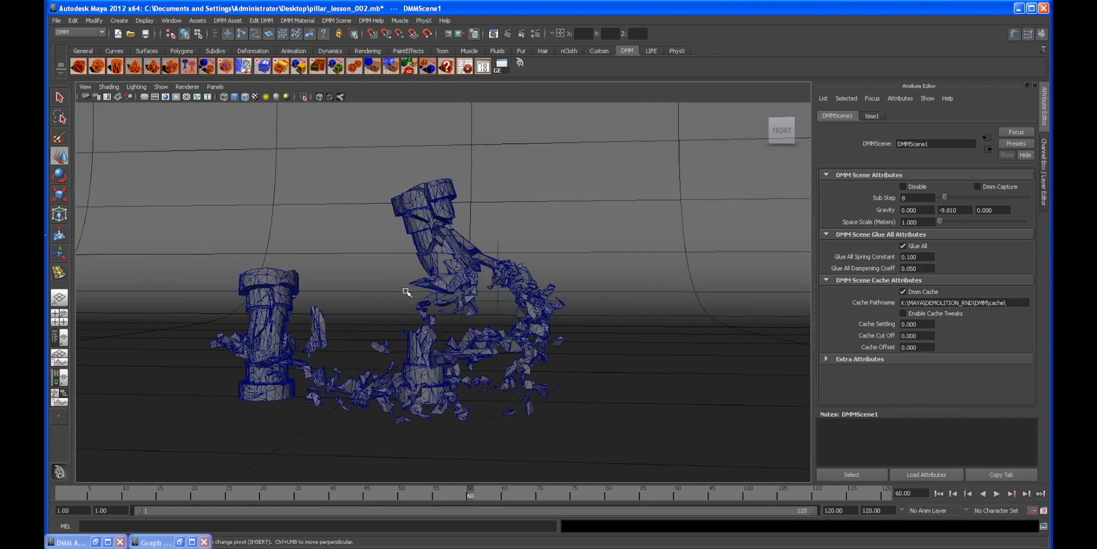
left_click_drag(371, 343, 379, 318, "alt")
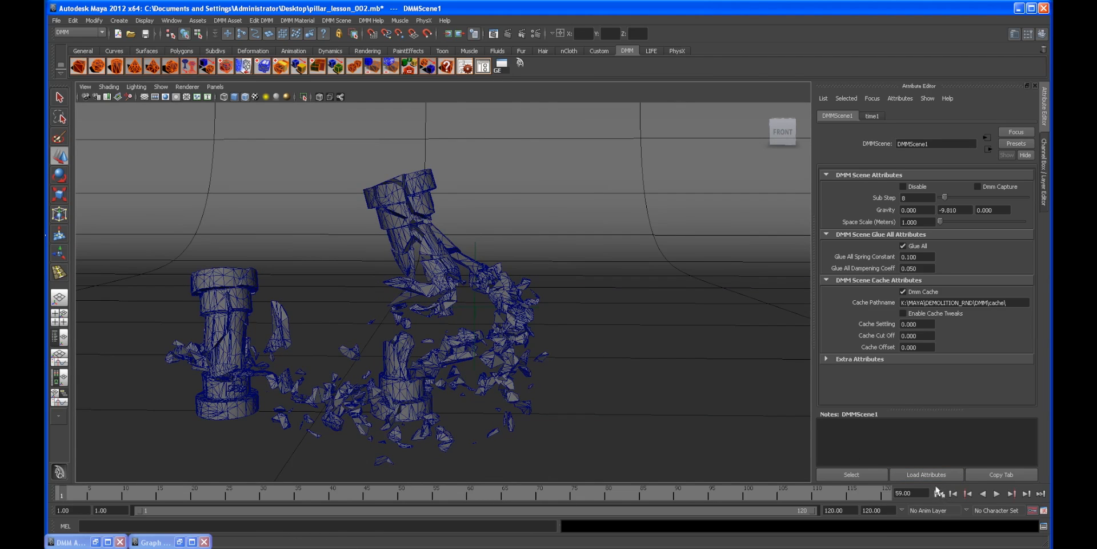
left_click(939, 493)
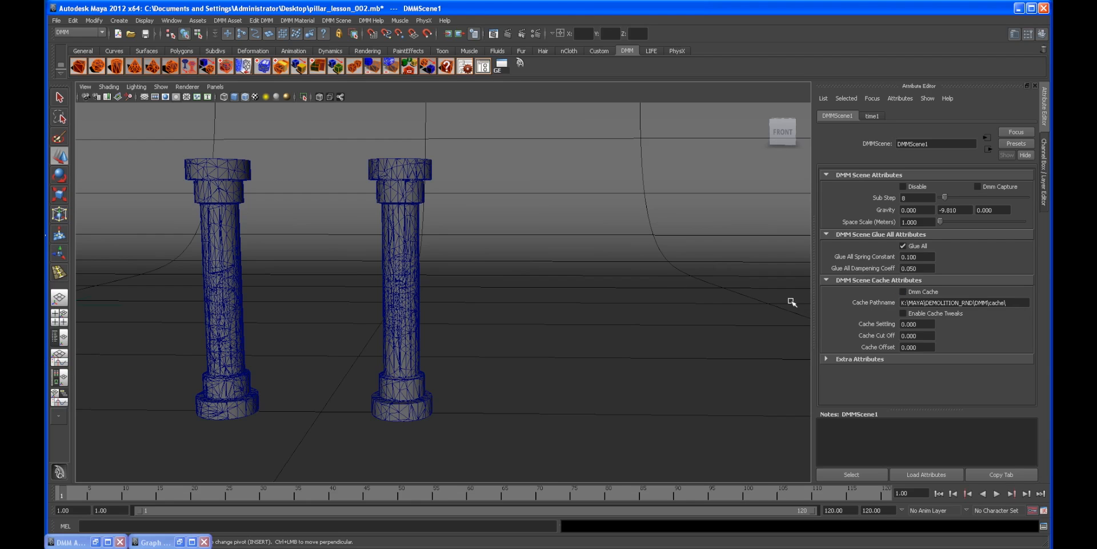
Step: Review the pillar's Carbon_Graphite1 material attributes and reopen the DMM Asset Manager for it
left_click(421, 243)
left_click_drag(421, 243, 424, 292, "alt")
left_click(439, 162)
left_click(465, 66)
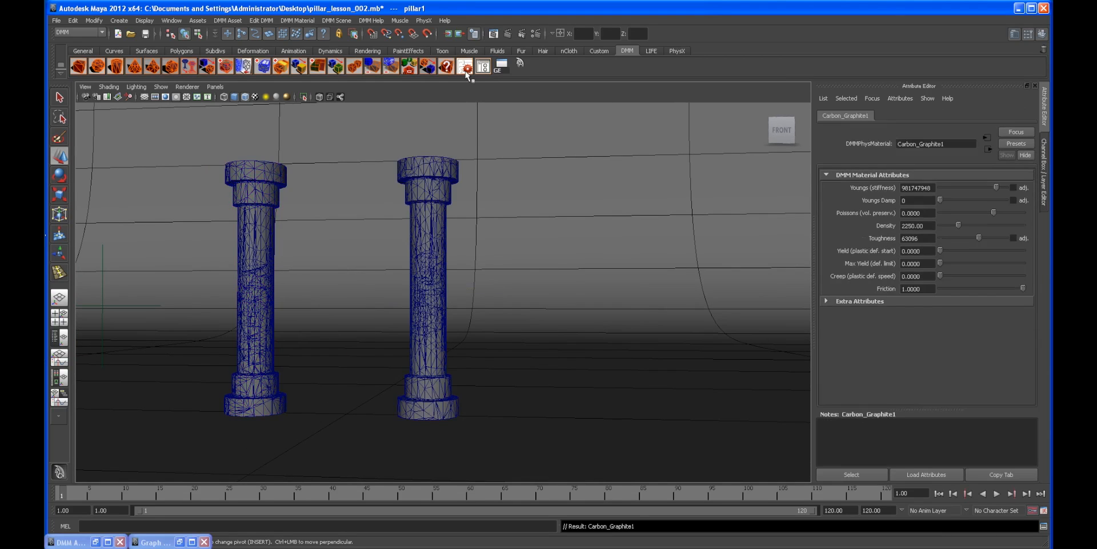
left_click(442, 163)
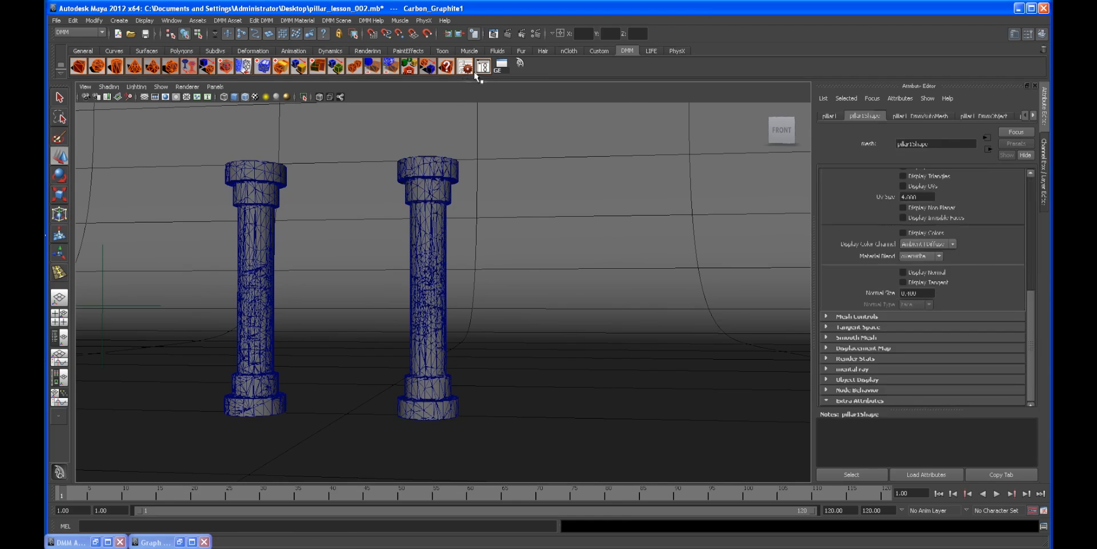
left_click(484, 68)
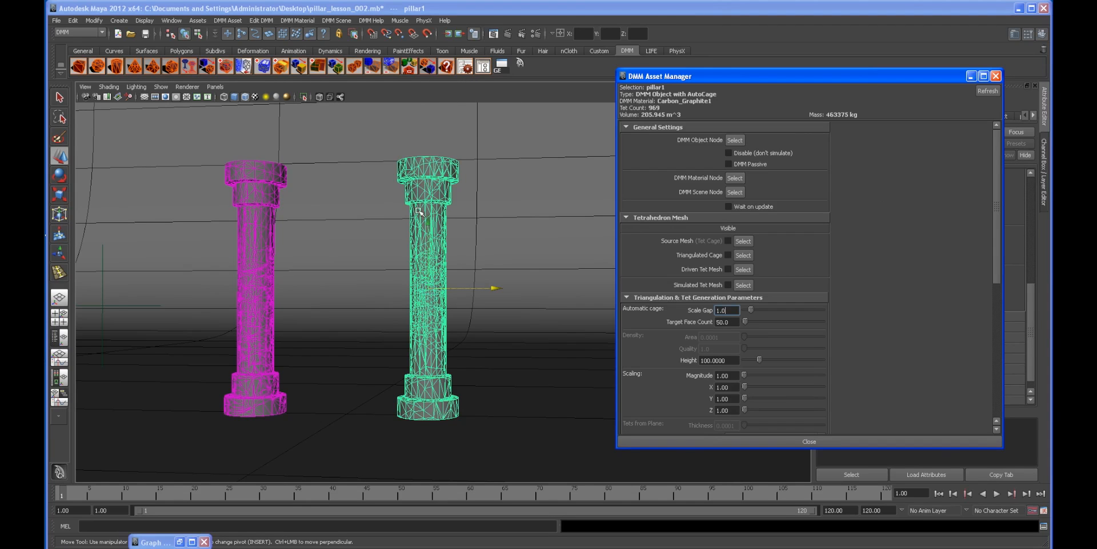
Step: Select the original pillar, enable Disable (don't simulate) for it, and close the Asset Manager
left_click(742, 152)
left_click(260, 178)
left_click(729, 153)
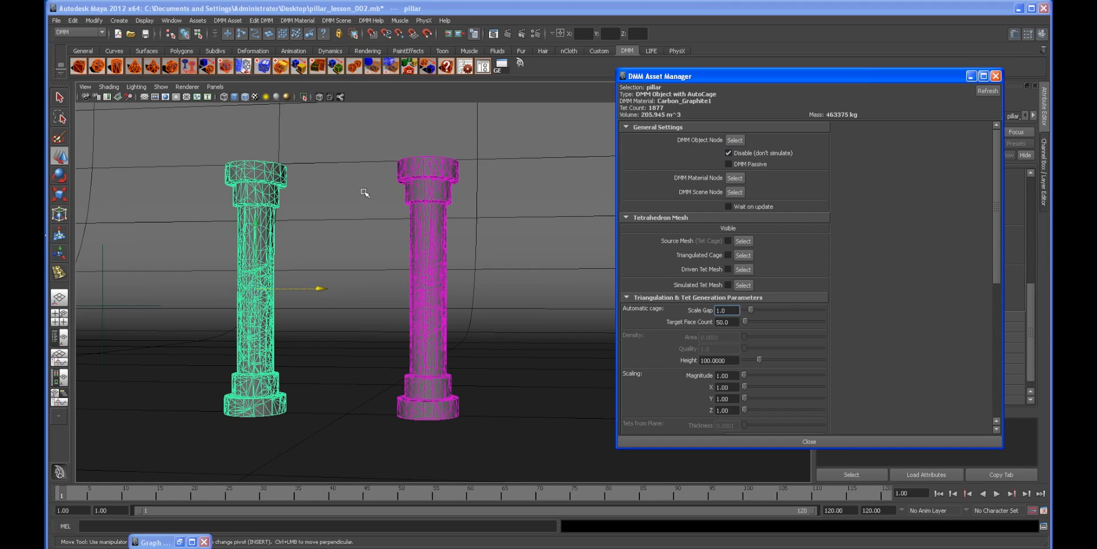
left_click(973, 78)
Step: Import the scene file pillarEXP.mb into the current scene
left_click_drag(331, 257, 385, 285, "alt")
left_click(147, 225)
left_click(57, 20)
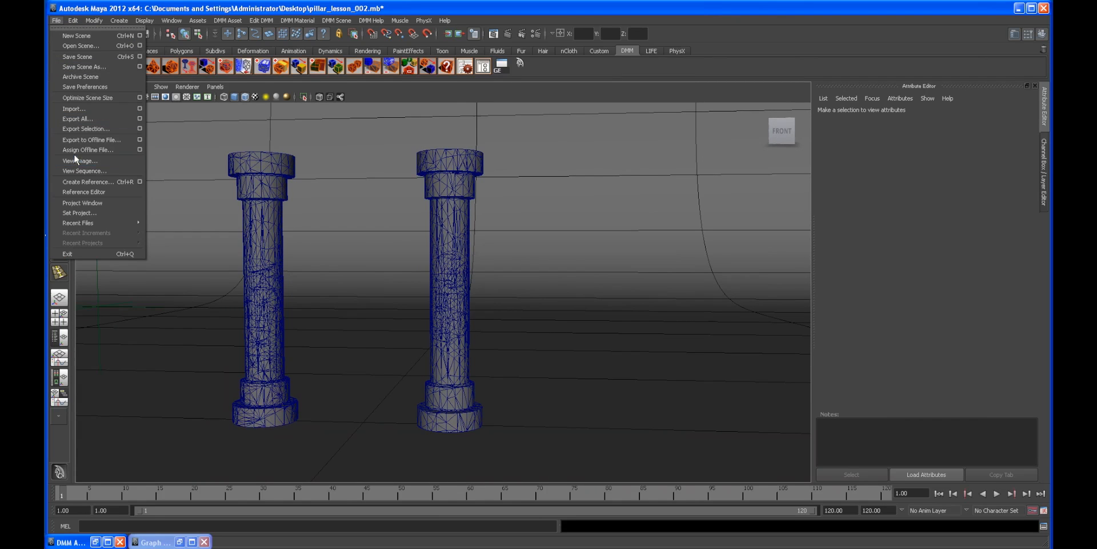
left_click(74, 109)
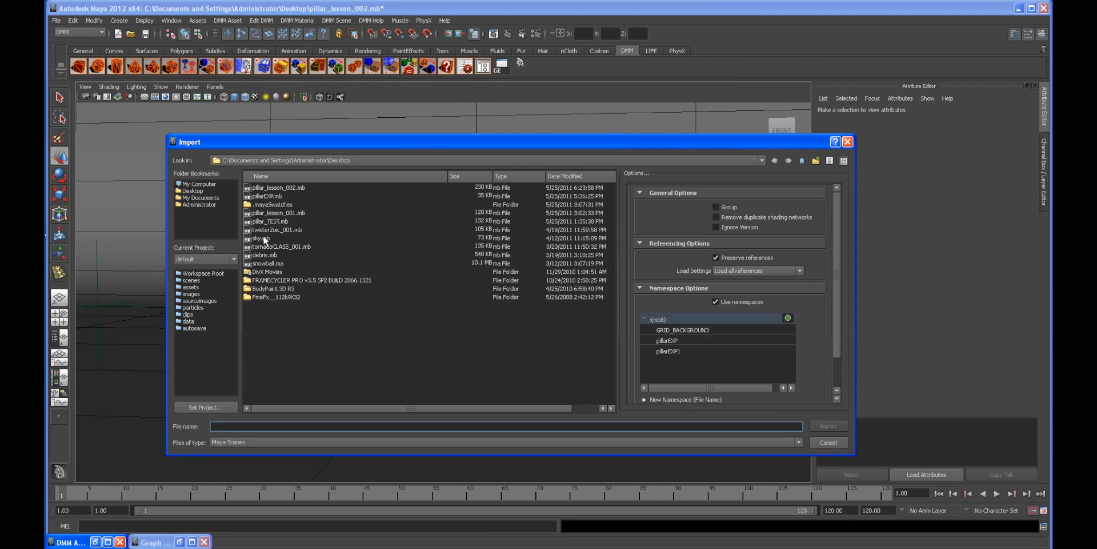
left_click(269, 196)
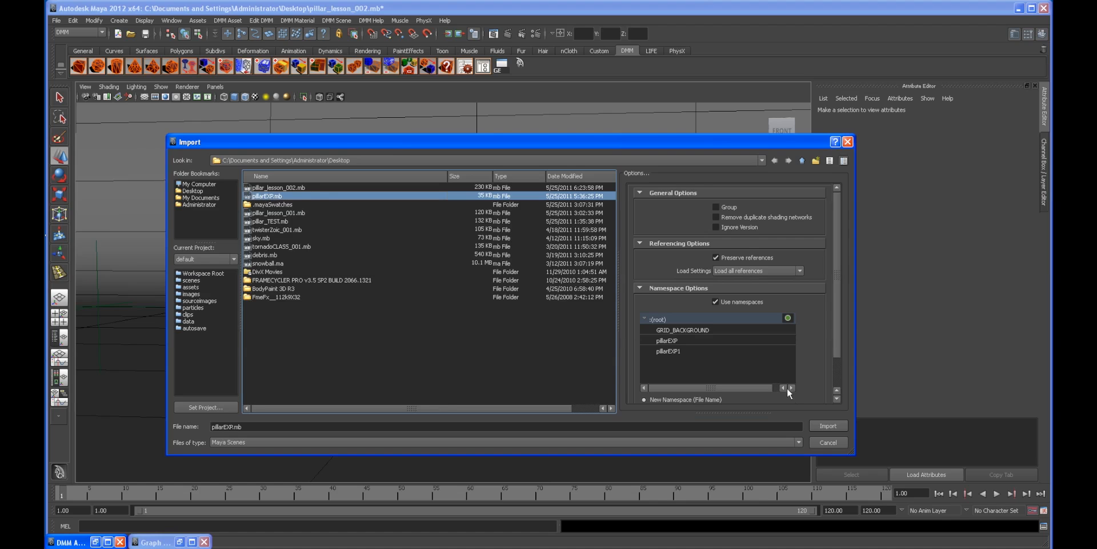
left_click(829, 427)
left_click_drag(568, 304, 236, 246, "alt")
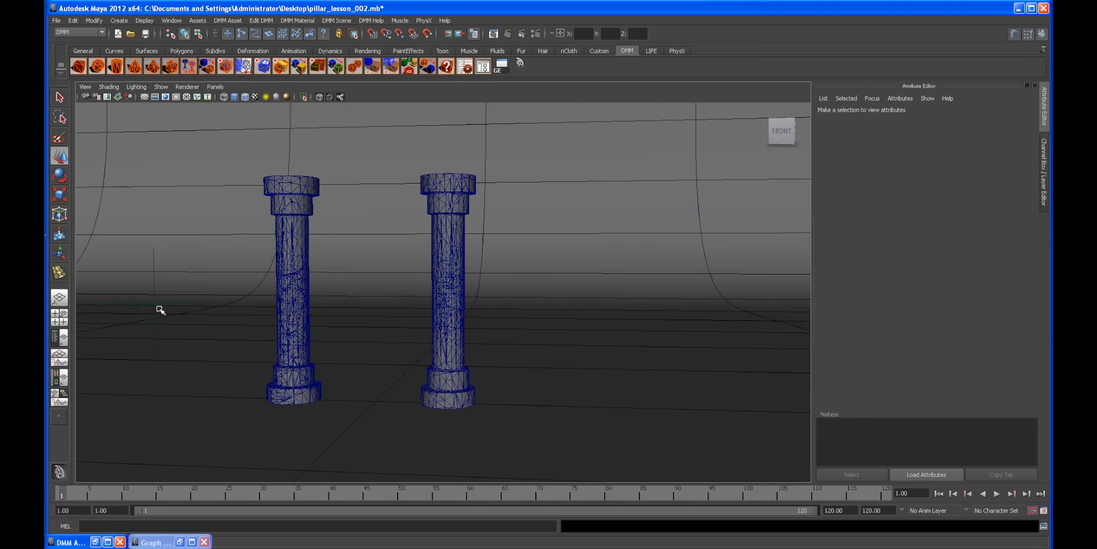
Step: Select the imported pillarEXP2:pillar in the Outliner and move it beside the other two pillars
left_click(56, 339)
left_click(128, 227)
scroll(568, 287, "down", 1)
left_click(163, 238)
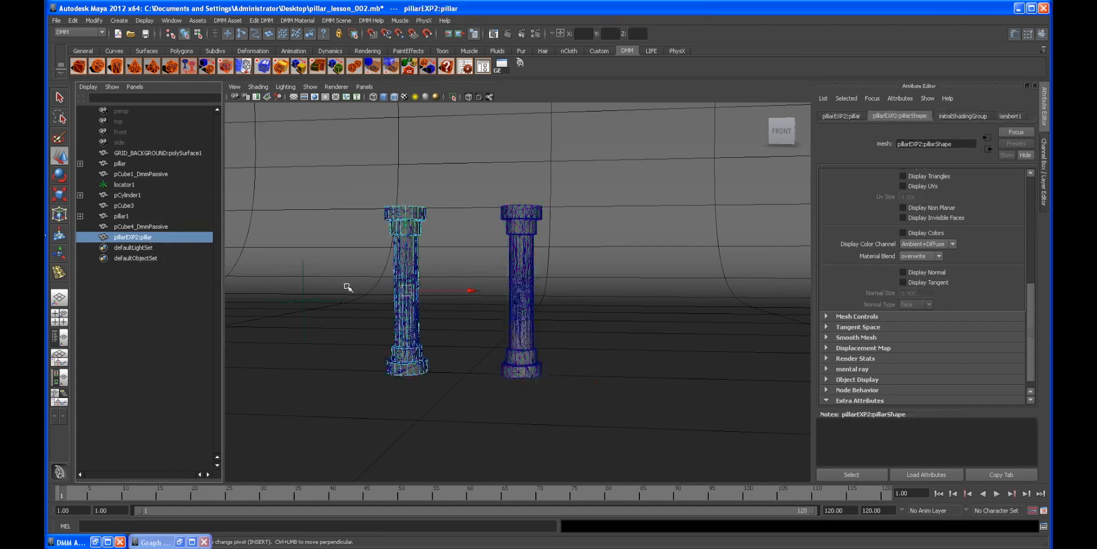
left_click_drag(472, 293, 578, 299)
key("space")
left_click_drag(404, 276, 483, 313, "alt")
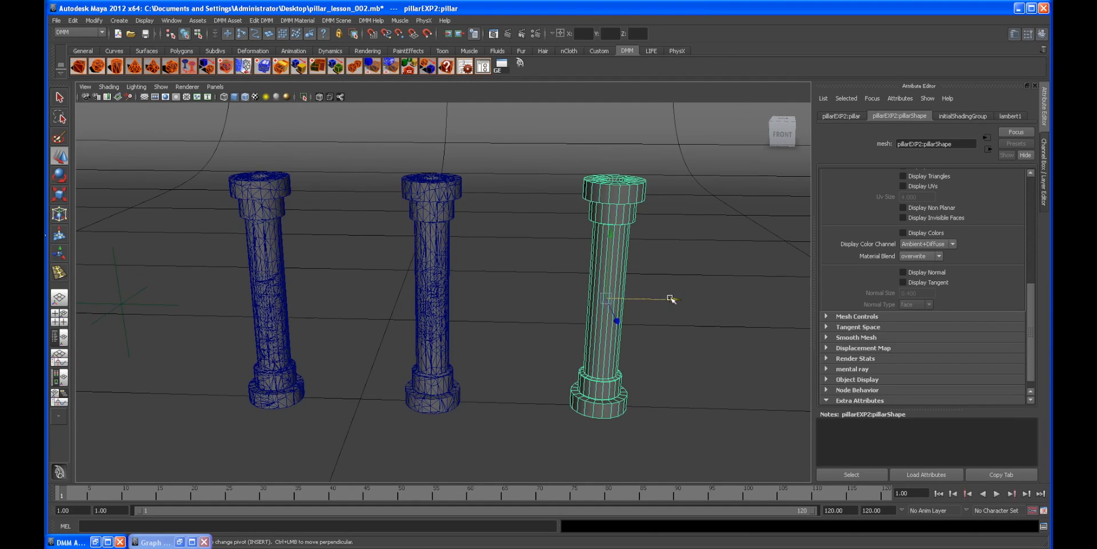
left_click_drag(669, 298, 489, 309, "alt")
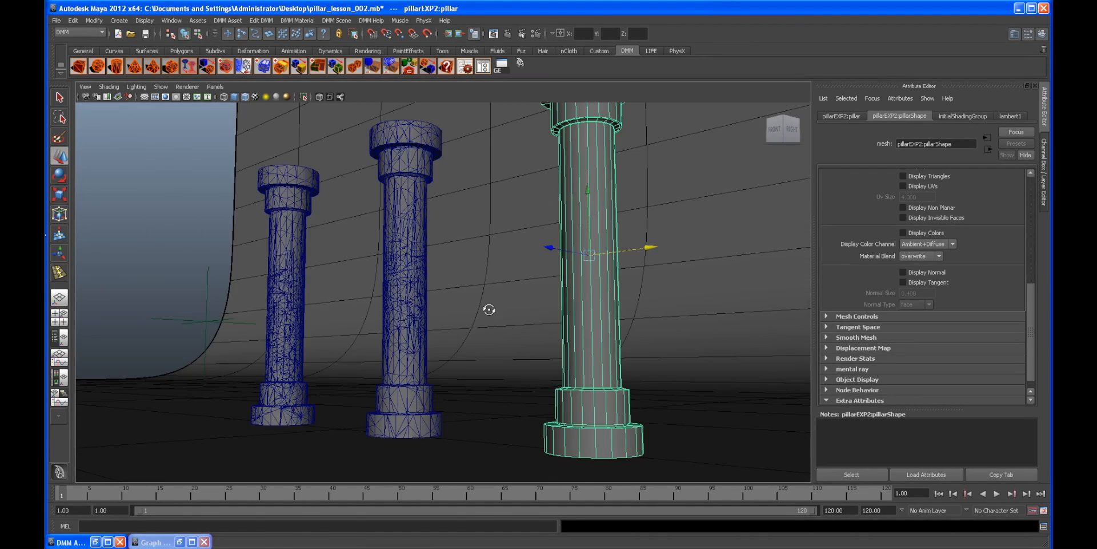
left_click_drag(211, 245, 620, 292, "alt")
Step: Open the Hypershade and delete the inside and outside materials from the work area
left_click(59, 382)
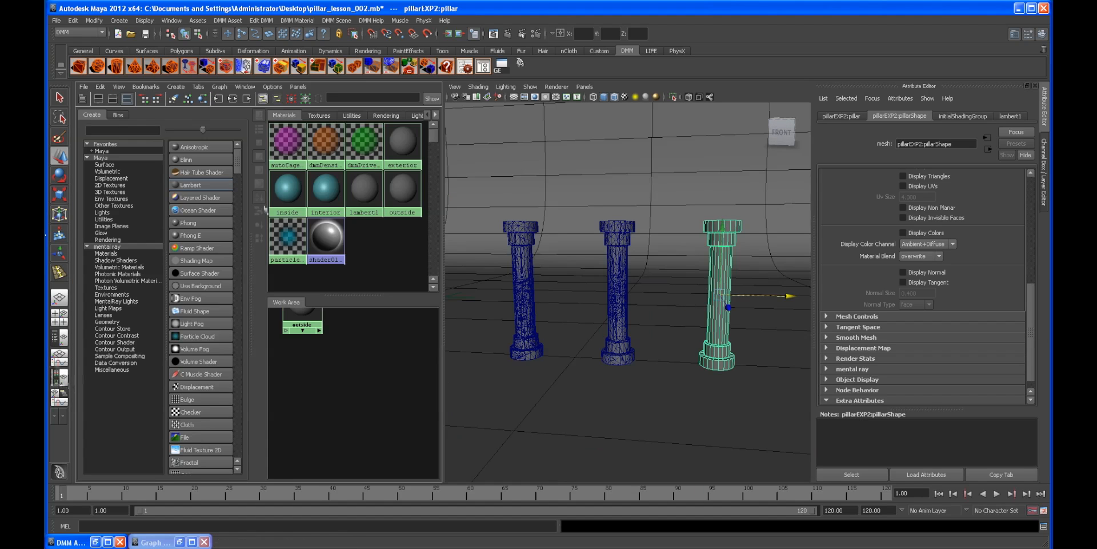
middle_click_drag(360, 368, 354, 408, "alt")
left_click_drag(352, 377, 350, 420)
middle_click_drag(383, 392, 380, 375, "alt")
left_click_drag(351, 326, 354, 354)
middle_click_drag(375, 409, 387, 406, "alt")
left_click_drag(364, 405, 364, 413)
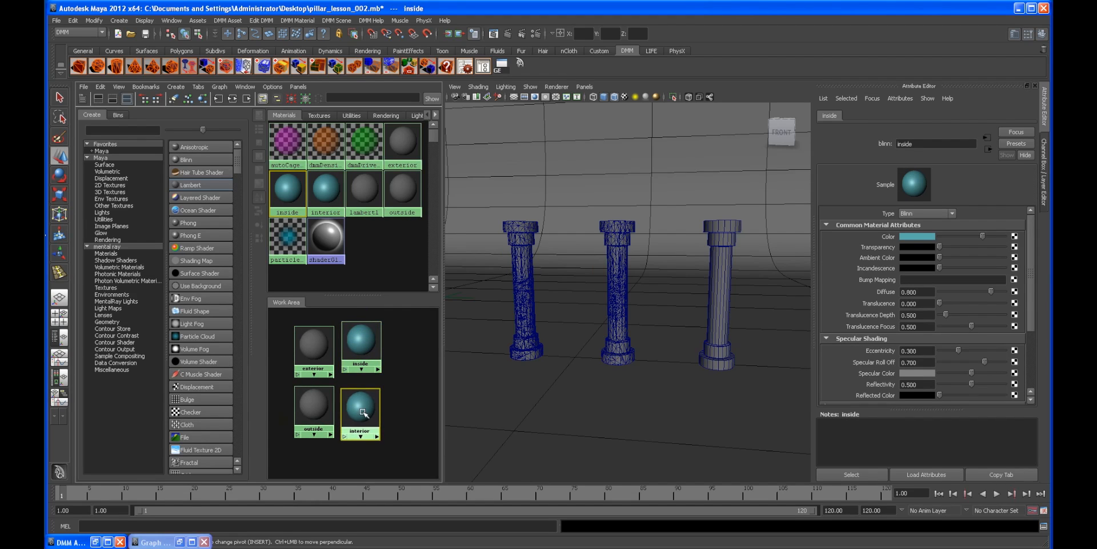
left_click(359, 346)
key("Delete")
left_click(332, 392)
key("Delete")
left_click_drag(364, 407, 368, 344)
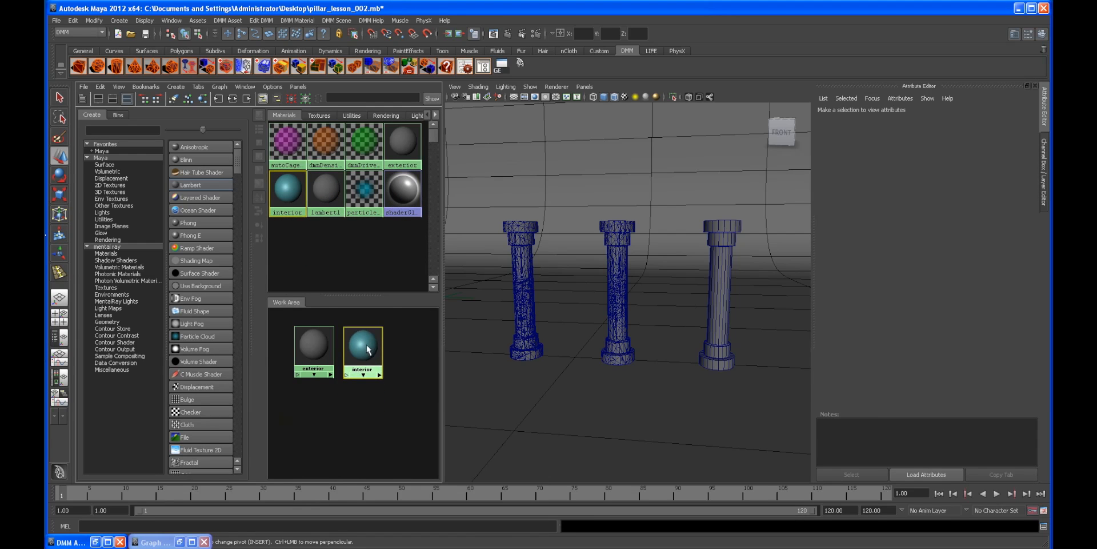
Step: Assign the exterior material to the imported pillar
scroll(352, 398, "up", 3)
left_click(303, 341)
middle_click_drag(623, 313, 581, 357, "alt")
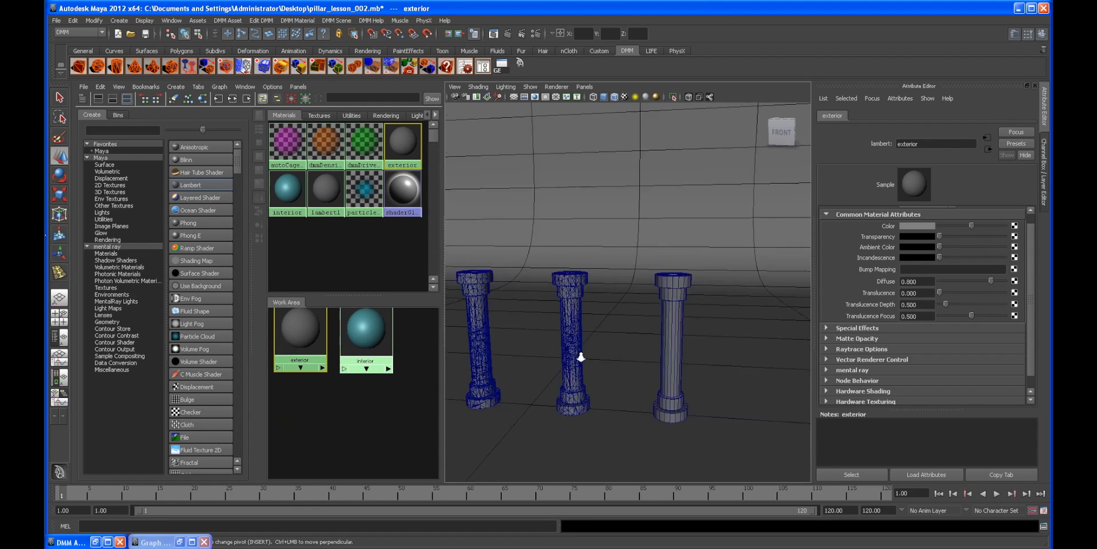
right_click_drag(580, 358, 612, 366, "alt")
left_click_drag(612, 365, 620, 387, "alt")
middle_click_drag(619, 387, 566, 363, "alt")
right_click_drag(566, 364, 654, 367, "alt")
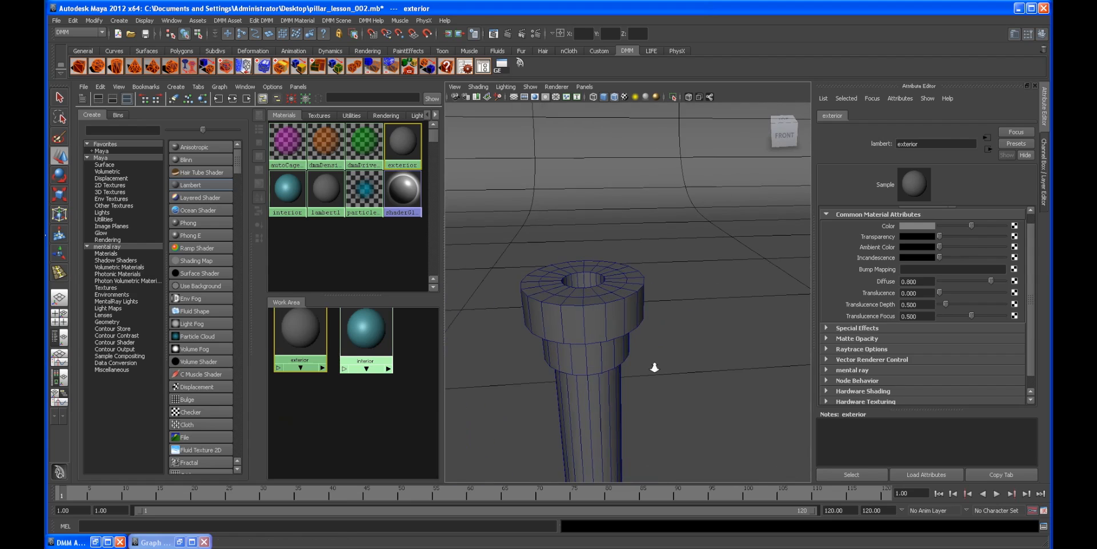
left_click(598, 341)
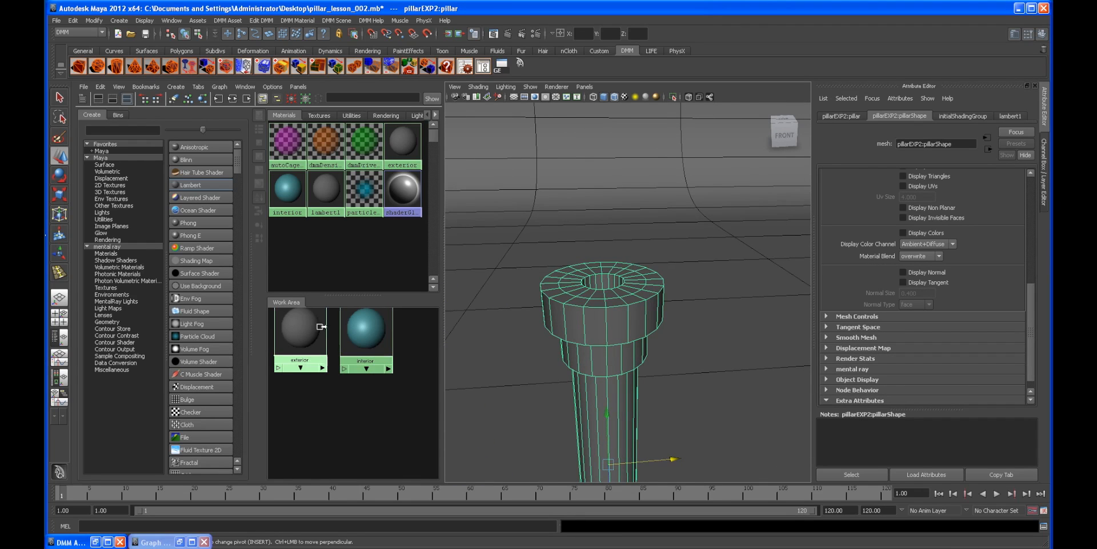
right_click(296, 334)
left_click(297, 308)
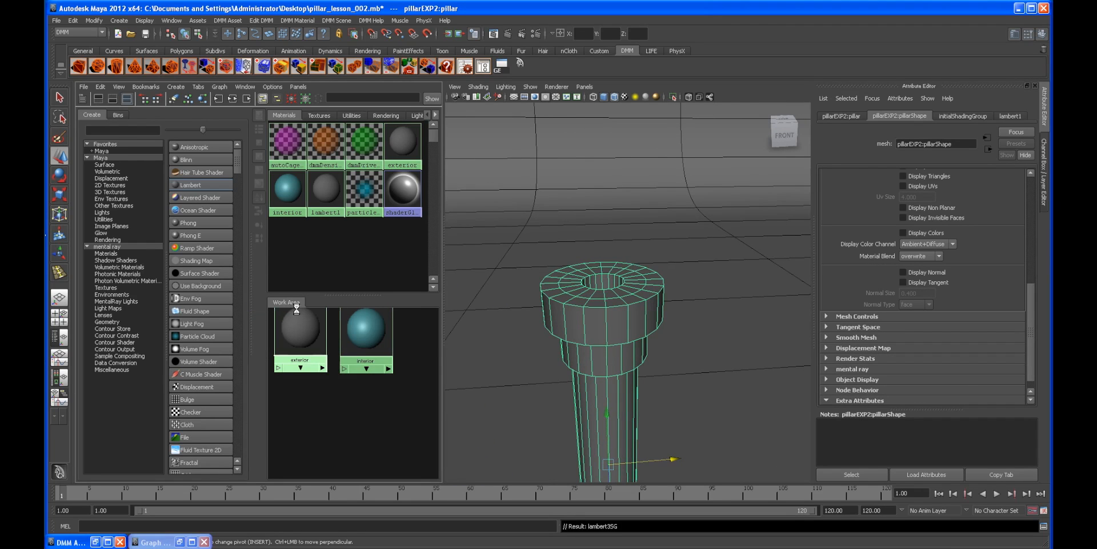
Step: Reselect the imported pillar and turn on the Poly Count heads-up display
left_click_drag(632, 332, 661, 284, "alt")
left_click(655, 238)
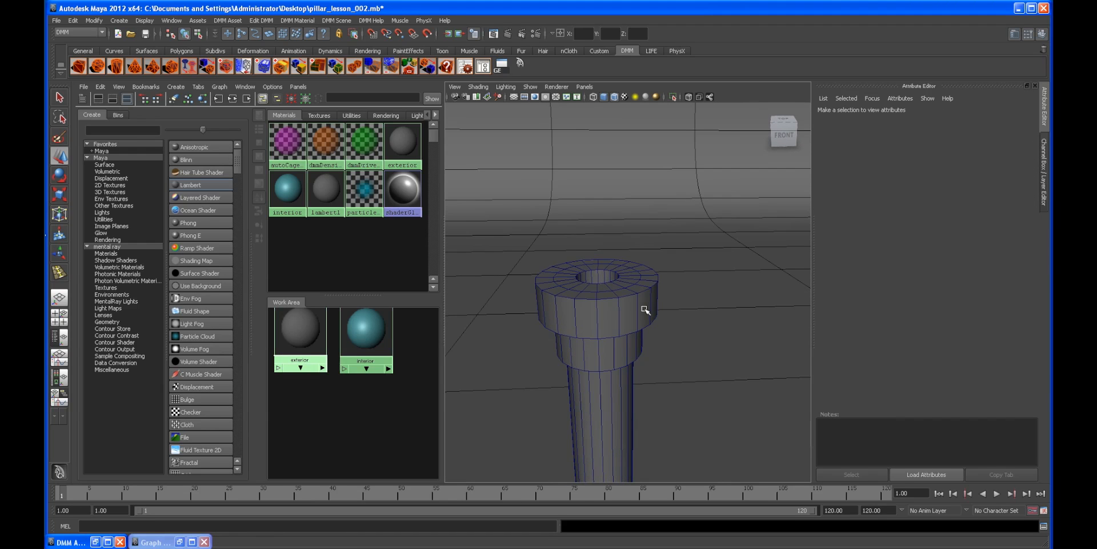
left_click_drag(538, 295, 580, 299, "alt")
left_click(581, 300)
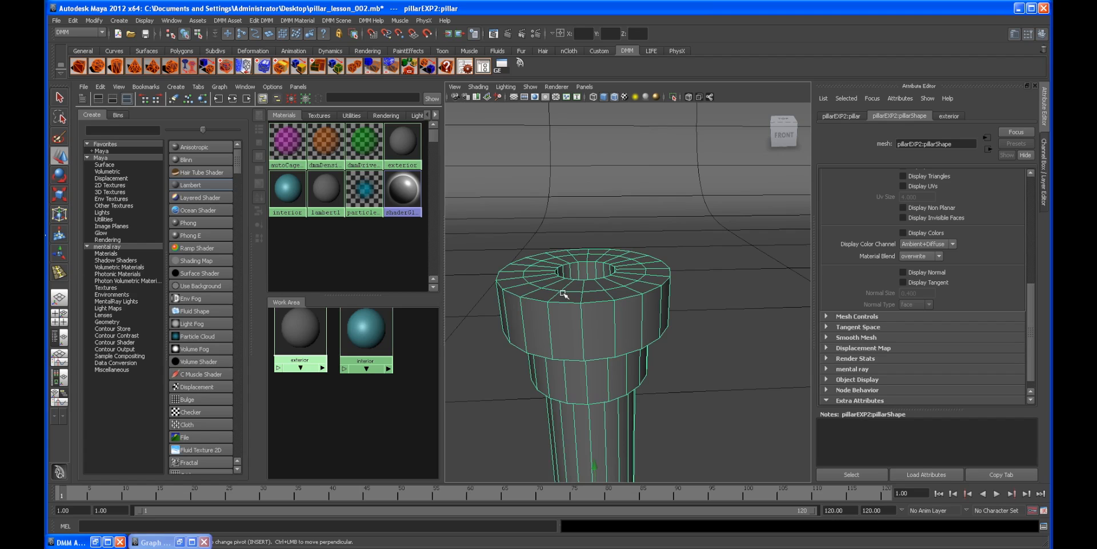
key("ctrl+z")
left_click(141, 22)
mouse_move(159, 50)
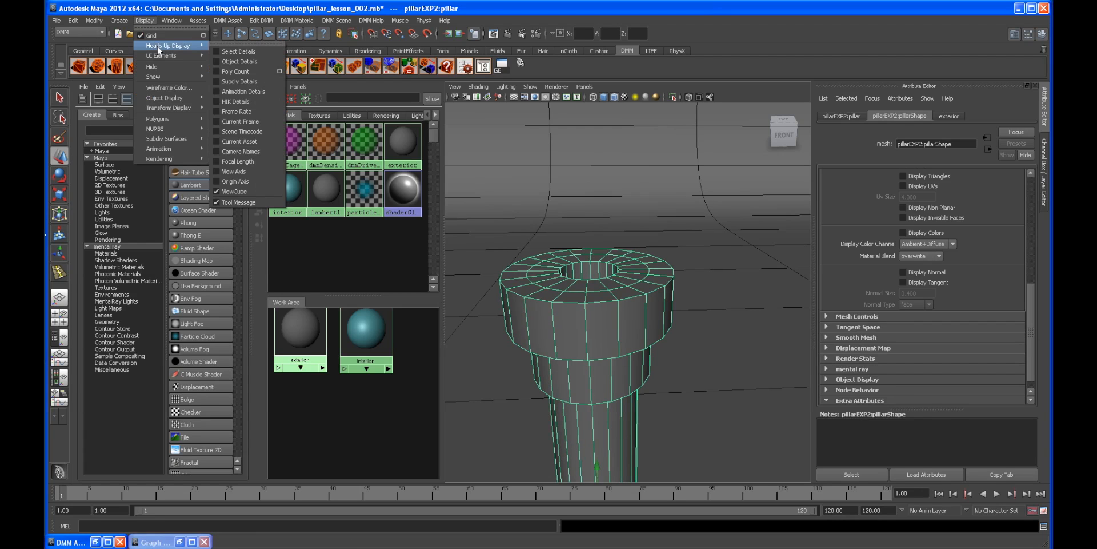
left_click(240, 72)
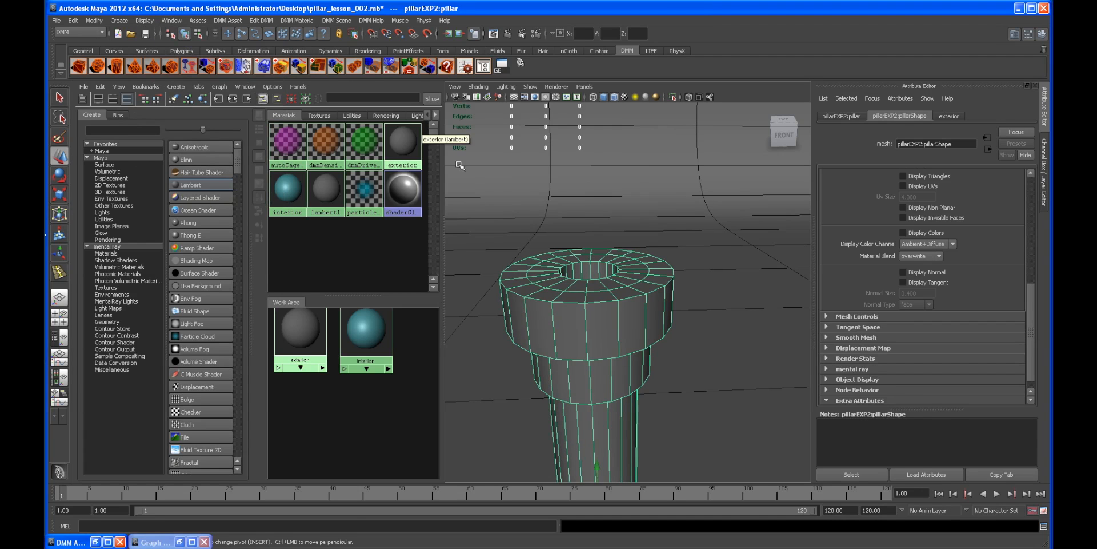
Step: Orbit and zoom around the imported pillar to compare its poly count with the other pillars
left_click_drag(569, 248, 589, 230, "alt")
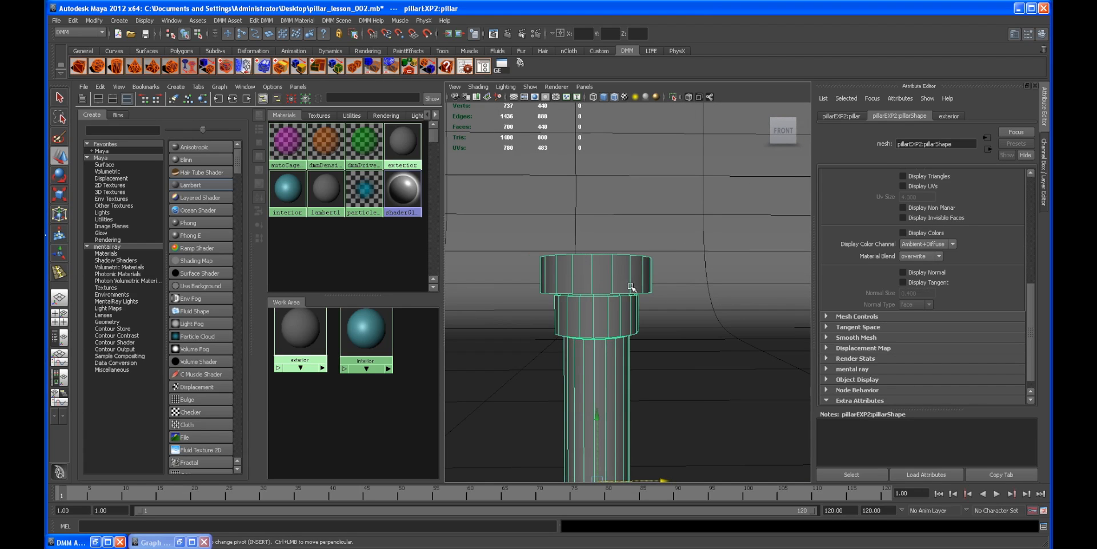
left_click_drag(587, 158, 535, 210, "alt")
left_click_drag(540, 281, 607, 282, "alt")
scroll(608, 282, "up", 3)
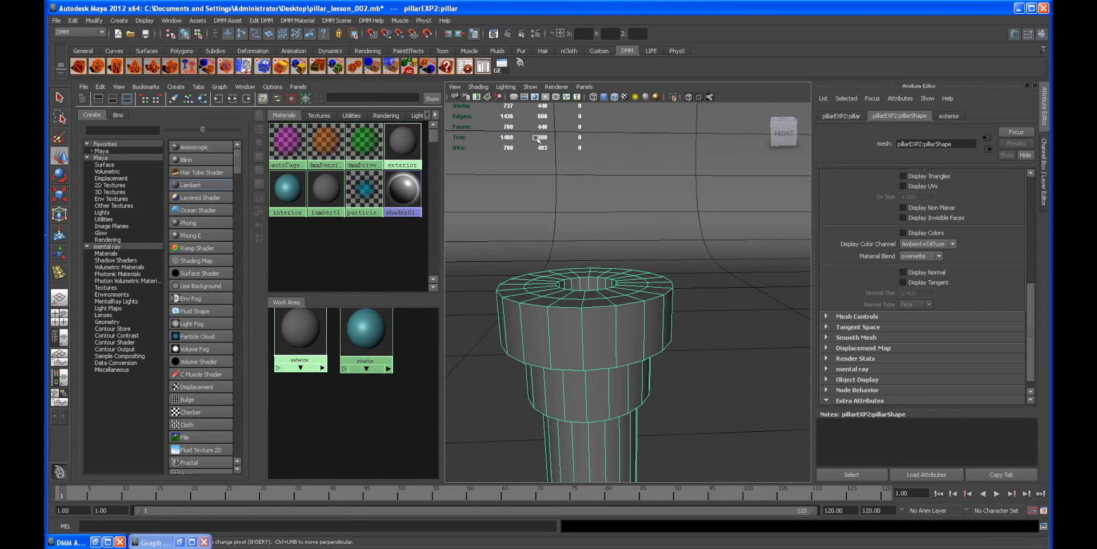
scroll(553, 203, "up", 5)
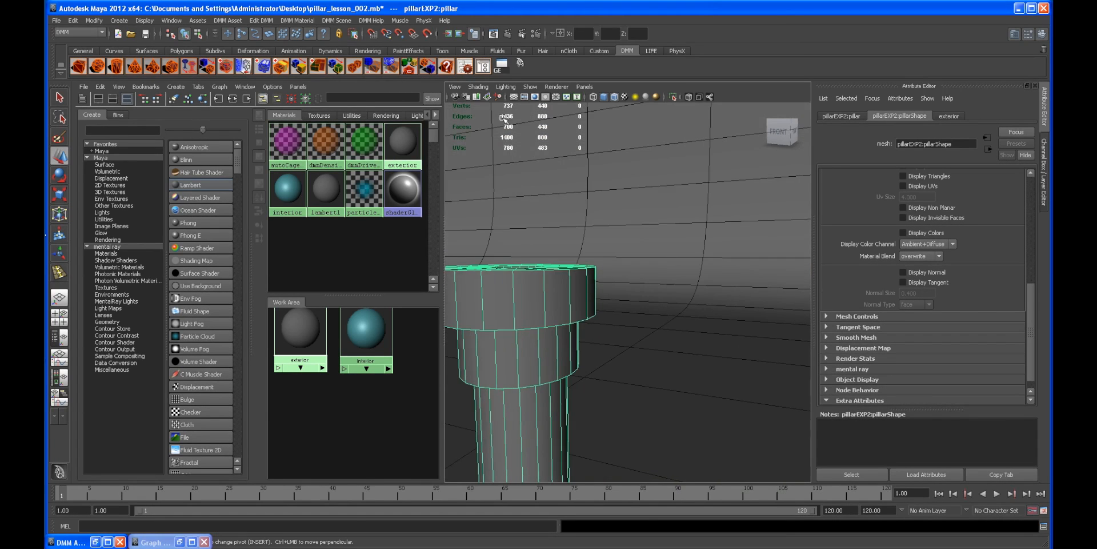
left_click_drag(577, 214, 522, 188, "alt")
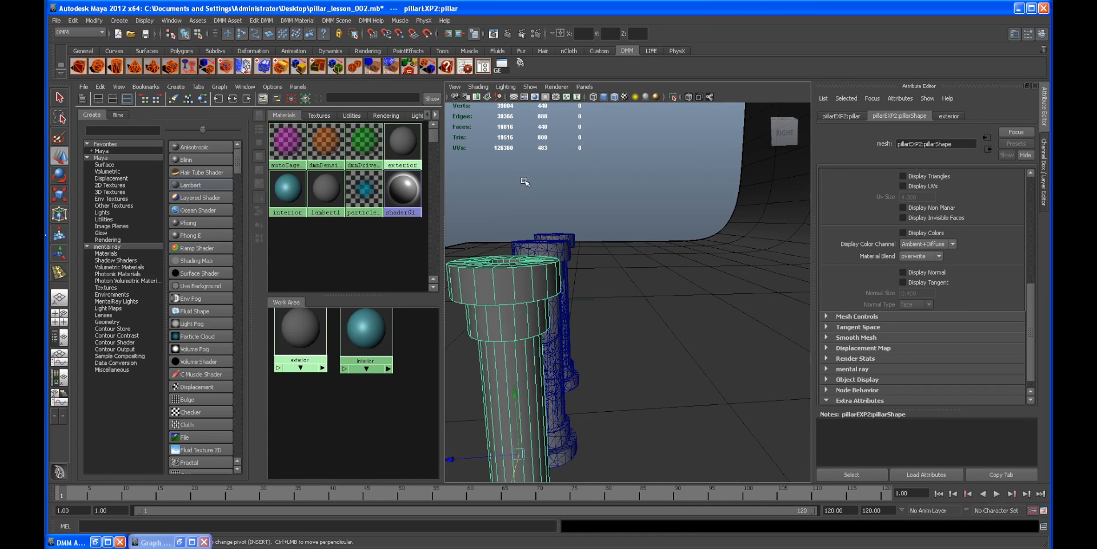
scroll(513, 140, "down", 5)
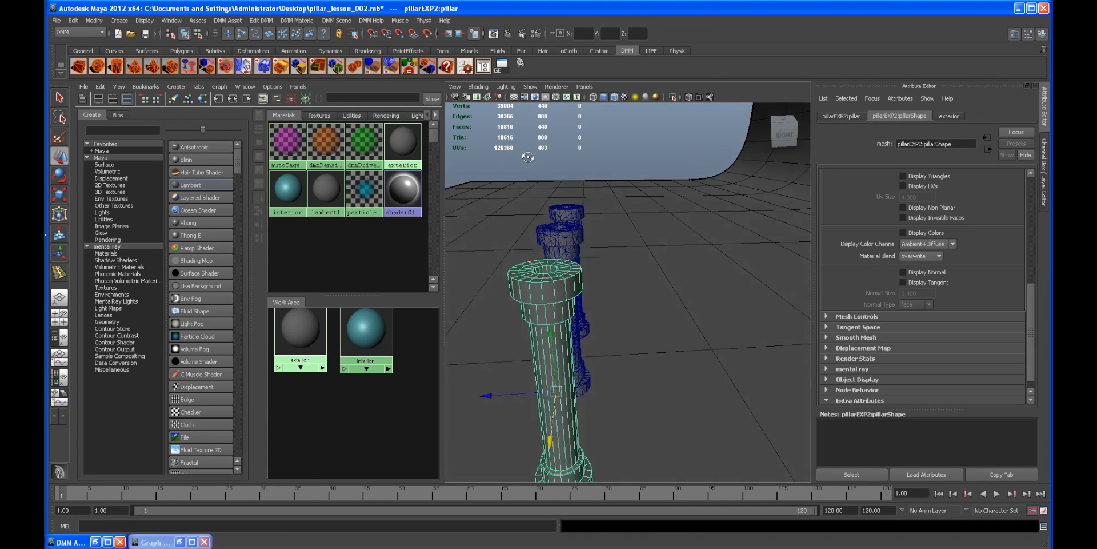
left_click_drag(520, 172, 562, 147, "alt")
right_click_drag(550, 136, 597, 212, "alt")
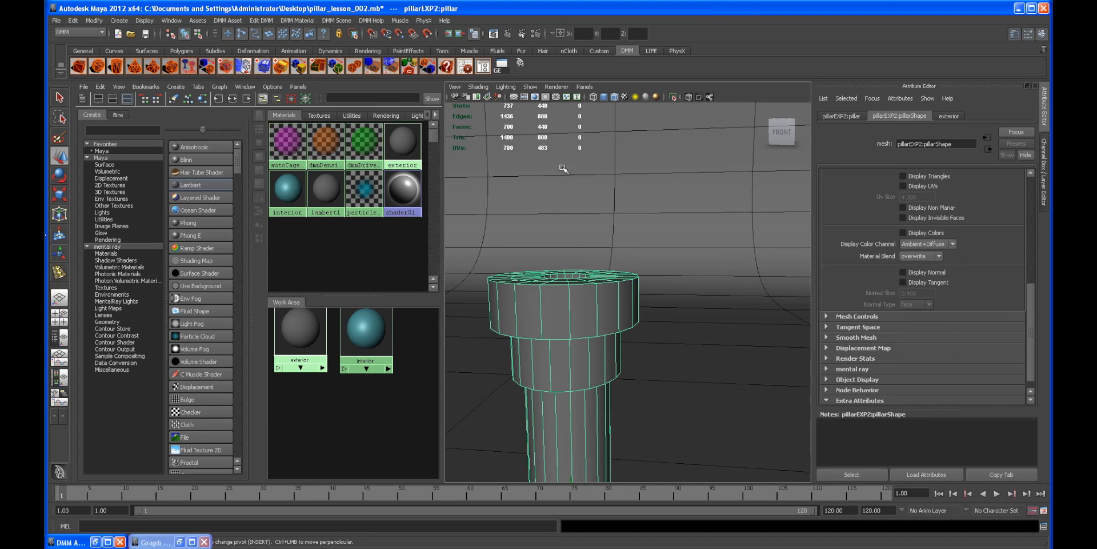
Step: Select one face inside the top hole of the imported pillar and assign the interior material to it
left_click_drag(631, 272, 615, 306, "alt")
scroll(652, 304, "up", 5)
key("F11")
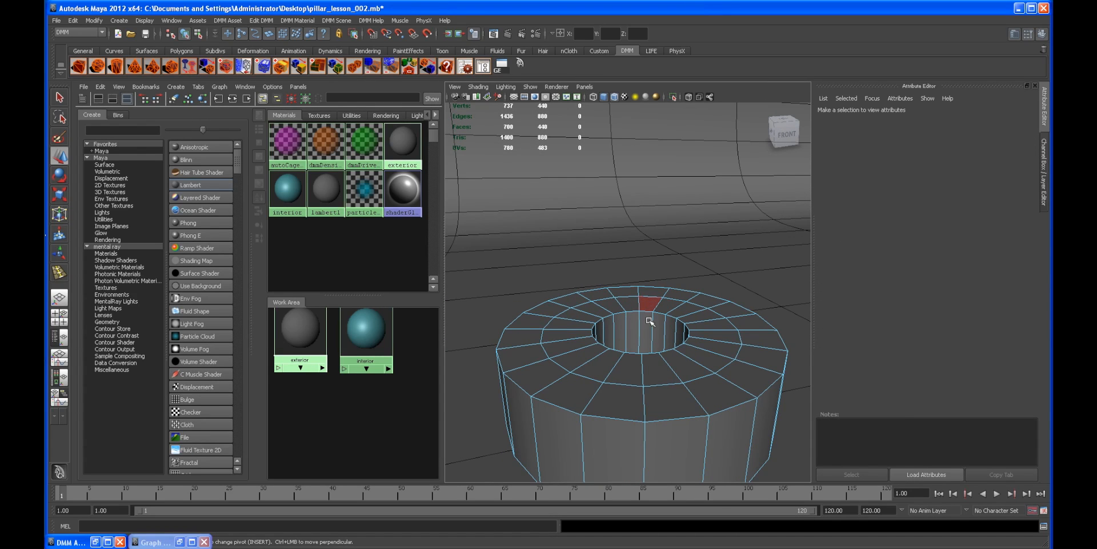
left_click(648, 310)
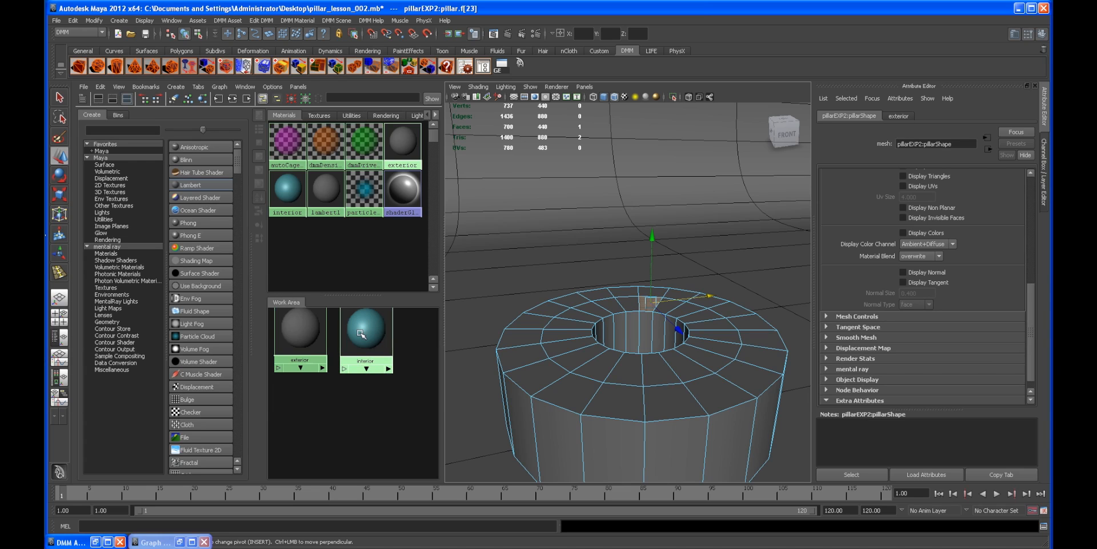
right_click(364, 342)
left_click(364, 314)
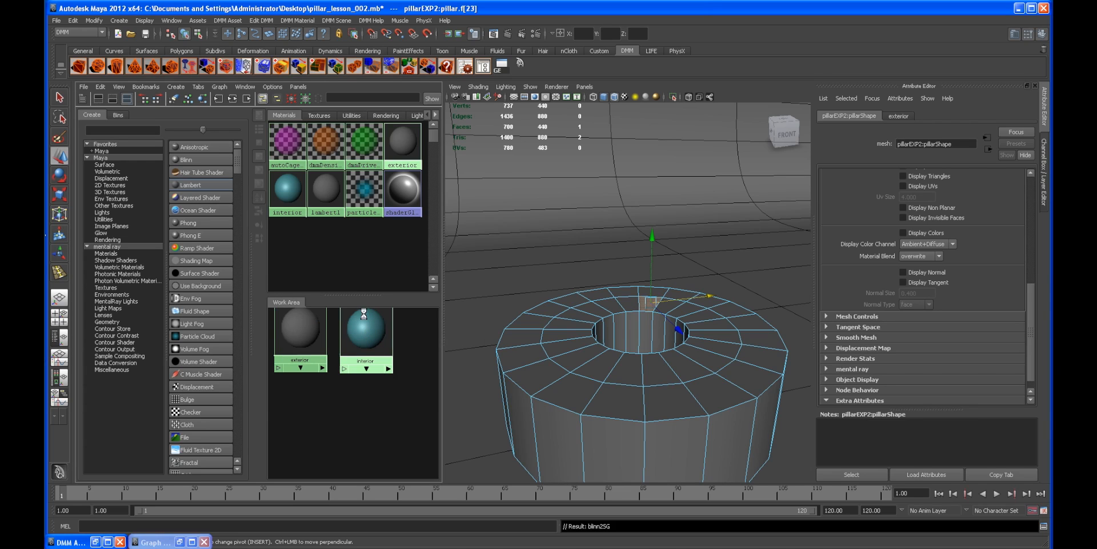
Step: Reselect the imported pillar, frame it, and examine the interior-coloured face at its top
scroll(629, 286, "down", 3)
left_click(595, 225)
right_click_drag(614, 306, 681, 274)
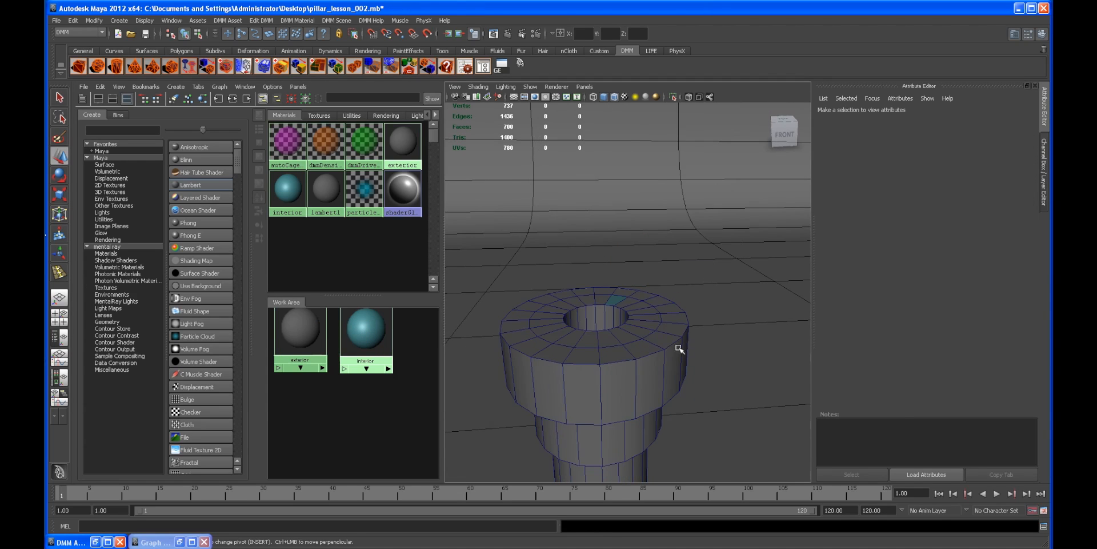
left_click(674, 341)
key("f")
left_click_drag(606, 354, 601, 310, "alt")
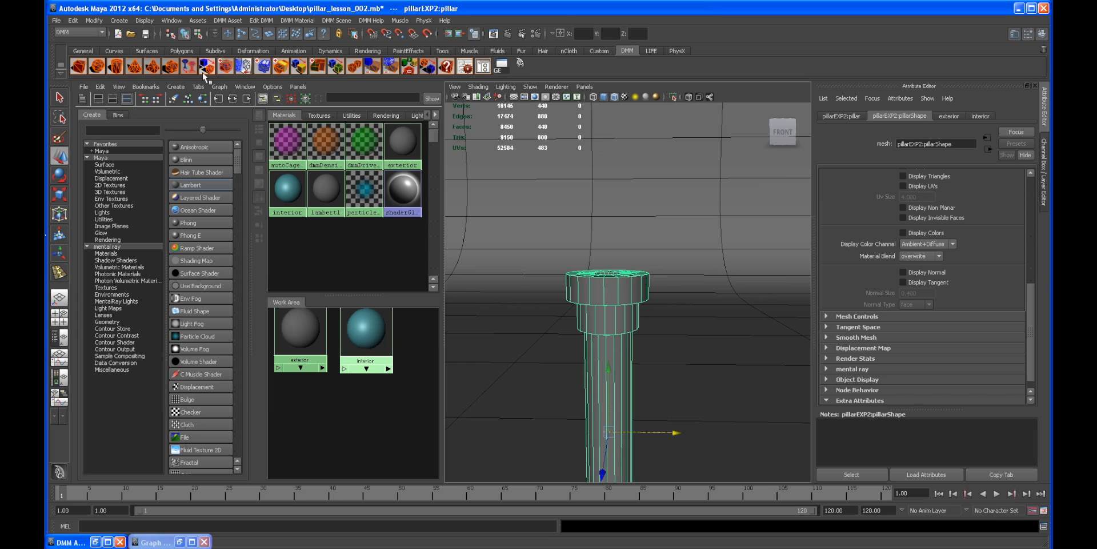
left_click_drag(634, 285, 662, 289, "alt")
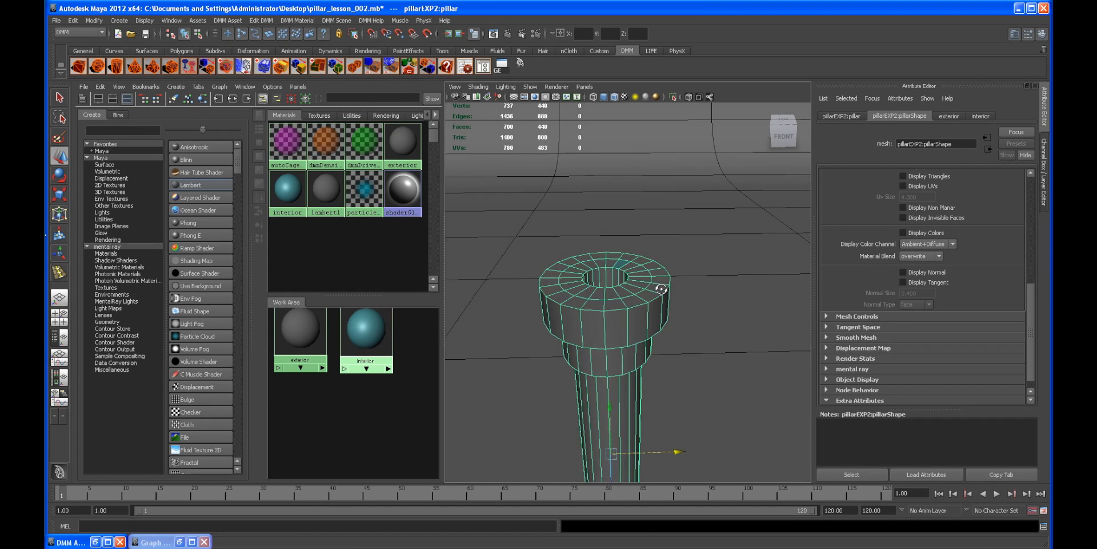
right_click_drag(592, 265, 656, 278, "alt")
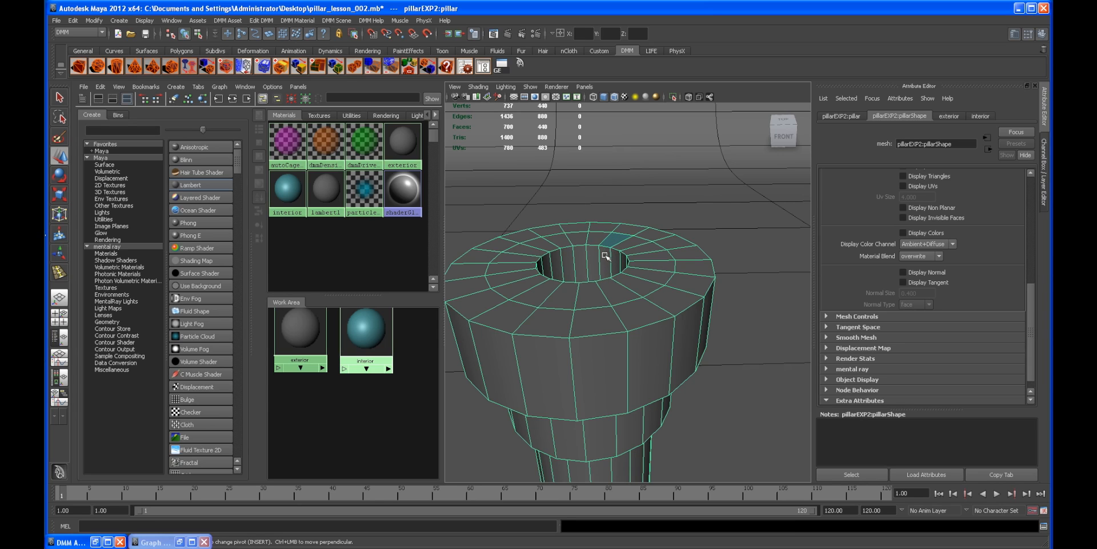
middle_click_drag(663, 292, 633, 321, "alt")
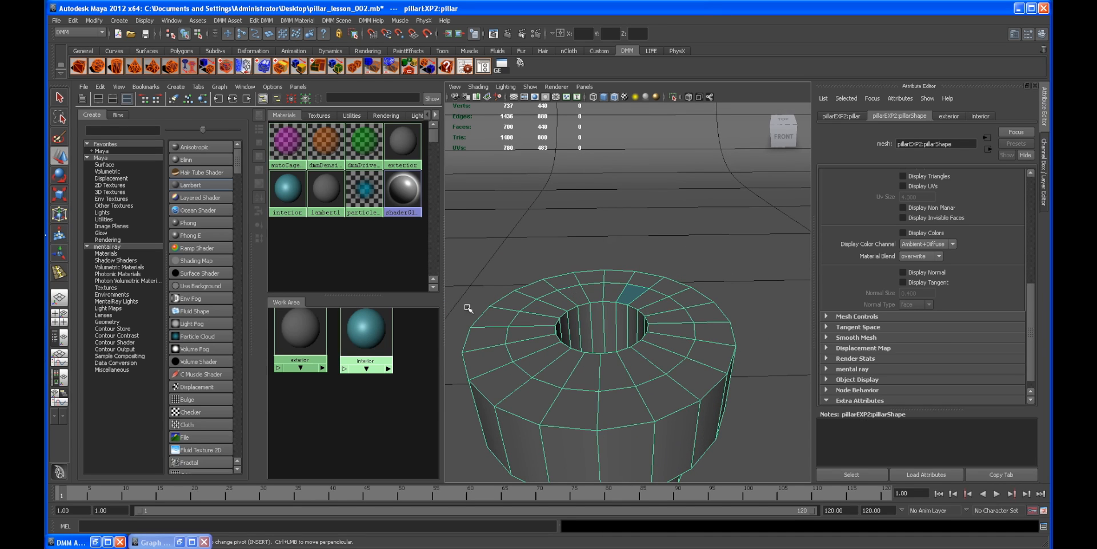
mouse_move(646, 318)
right_mouse_down("alt")
mouse_move(600, 314)
mouse_move(639, 316)
right_mouse_up("alt")
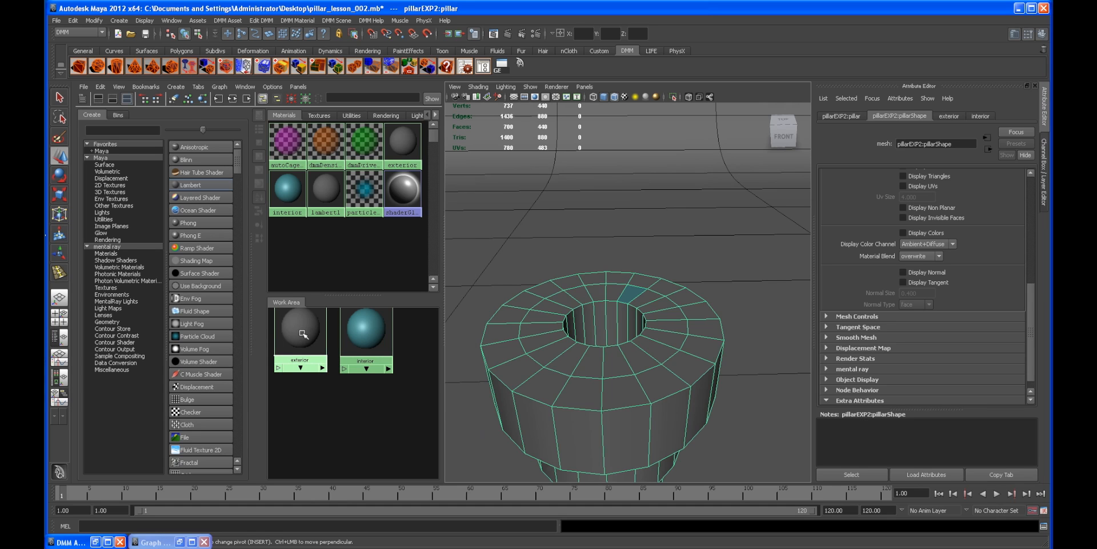
Step: Switch to a single perspective view and examine all three pillars side by side
left_click_drag(607, 293, 536, 254, "alt")
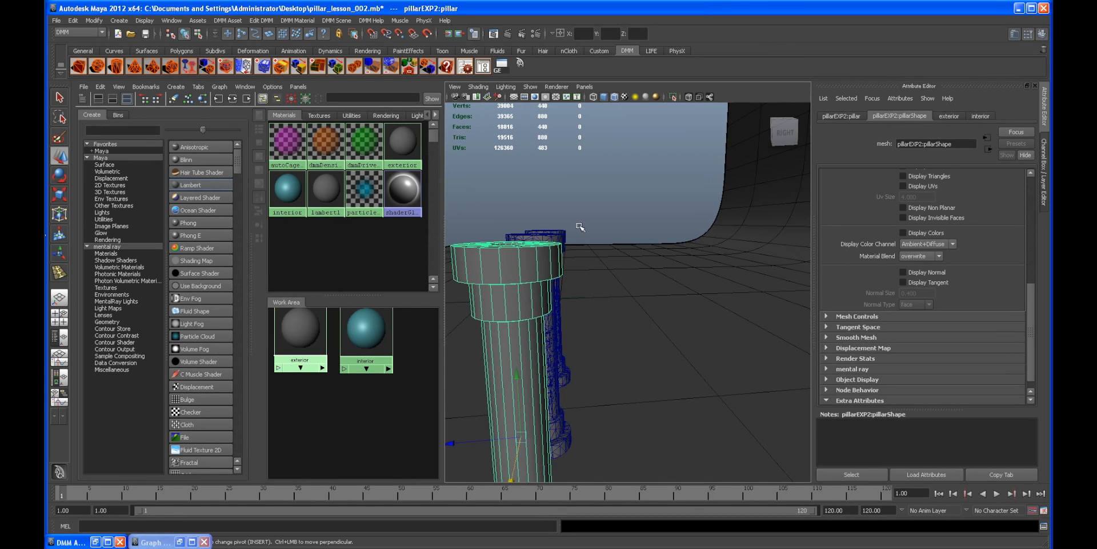
left_click_drag(603, 227, 580, 245, "alt")
left_click_drag(652, 250, 610, 229, "alt")
key("space")
scroll(588, 238, "down", 5)
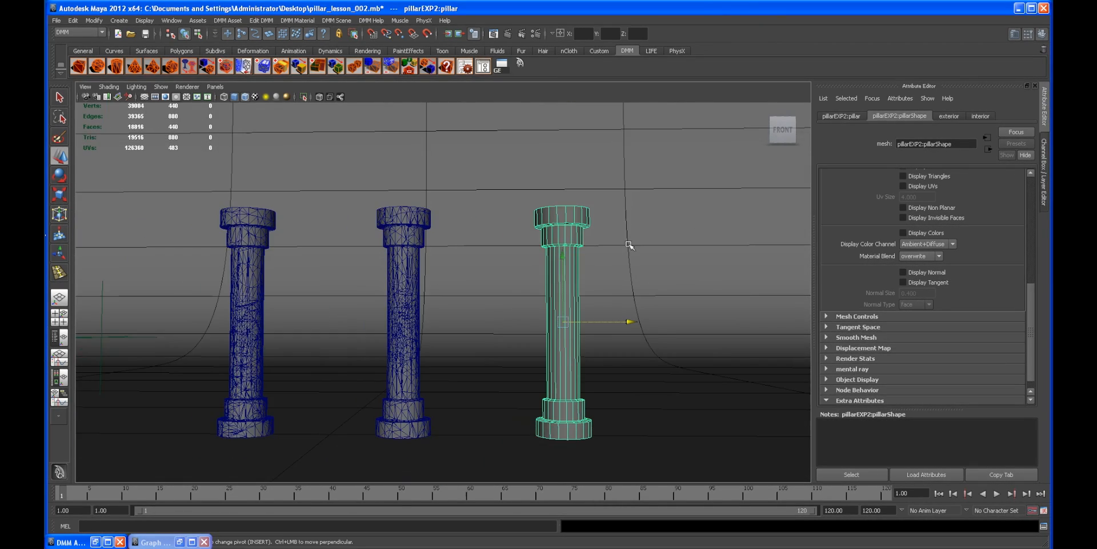
left_click_drag(629, 245, 610, 303, "alt")
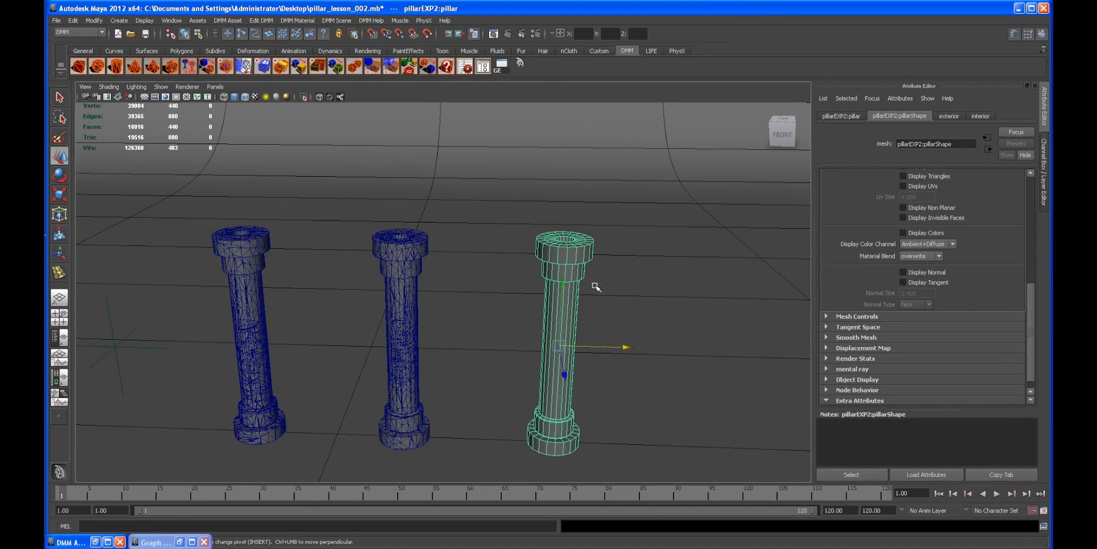
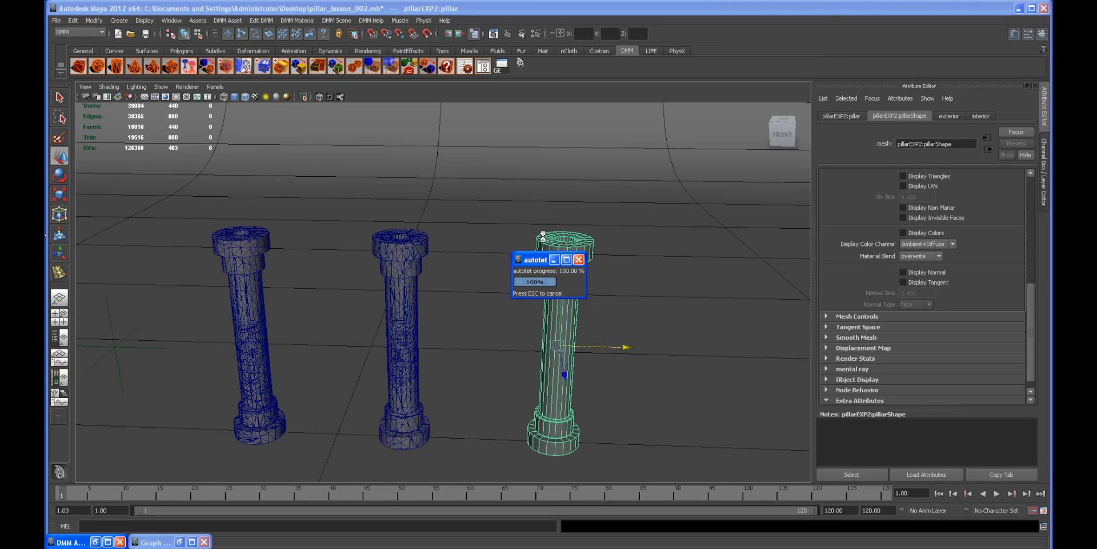
Step: Open the DMM Asset Manager for the imported pillar and set its Target Face Count to 50.0
left_click_drag(543, 298, 485, 110, "alt")
left_click(483, 67)
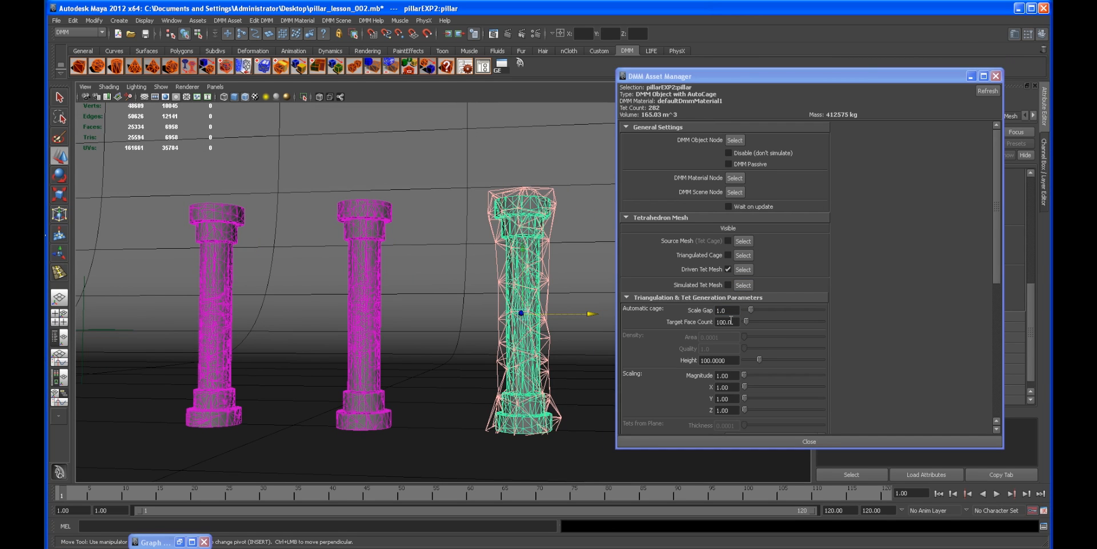
left_click_drag(733, 322, 724, 322)
type("50.0")
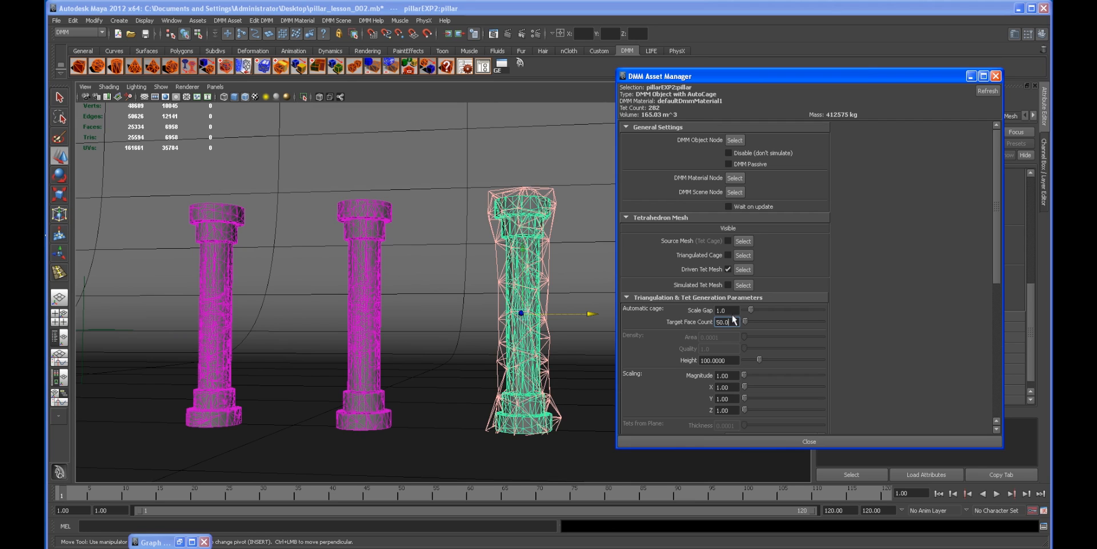
key("Return")
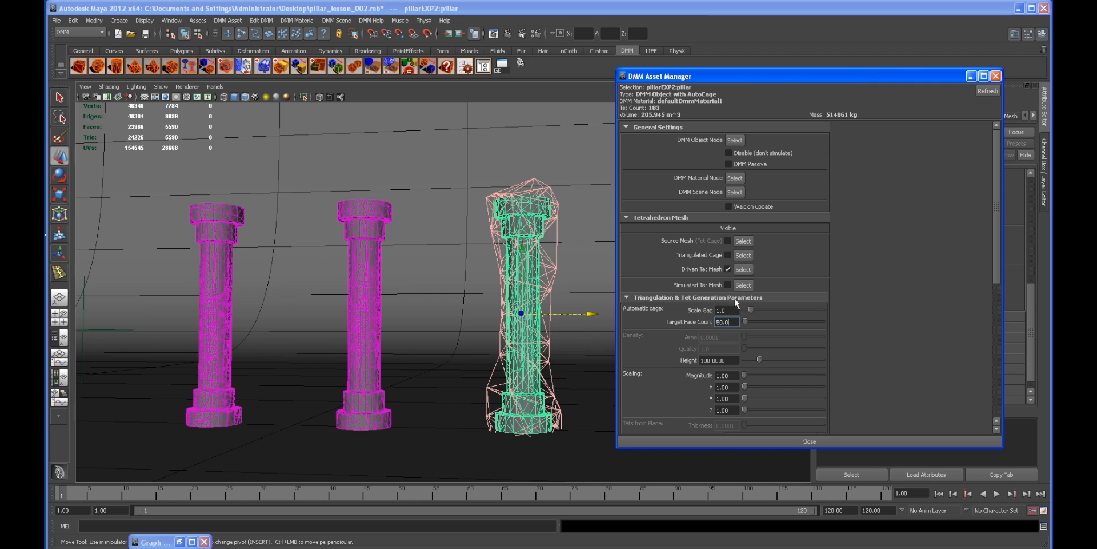
Step: Turn off the Driven Tet Mesh display for the imported pillar and close the DMM Asset Manager
left_click(727, 269)
left_click(973, 77)
right_click_drag(588, 314, 634, 272, "alt")
left_click(576, 284)
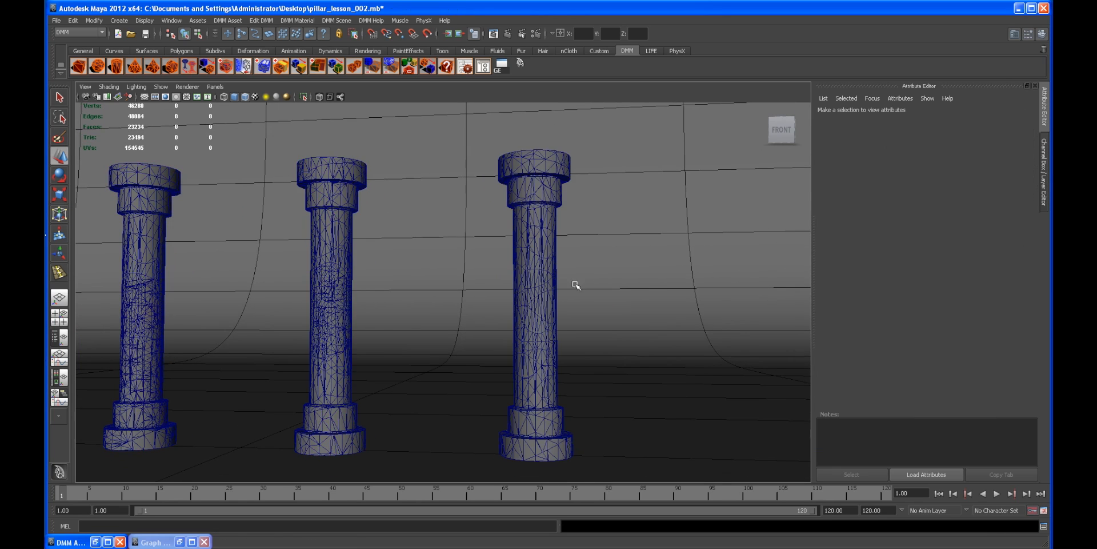
Step: Open the layer editor and show the passive_region and density_region layers
left_click(1044, 194)
left_click(942, 400)
left_click(942, 410)
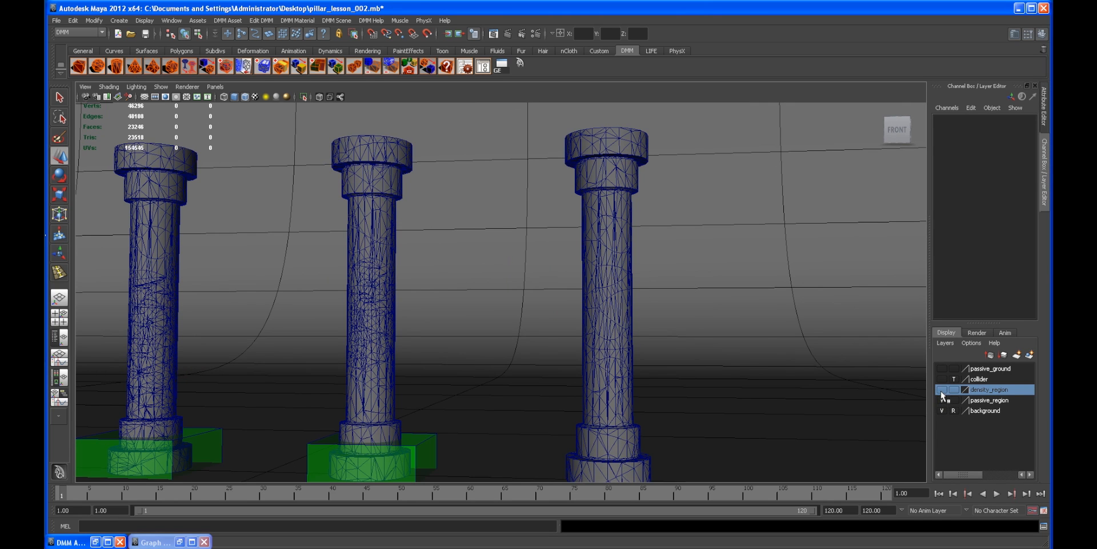
left_click(942, 389)
middle_click_drag(482, 205, 482, 199, "alt")
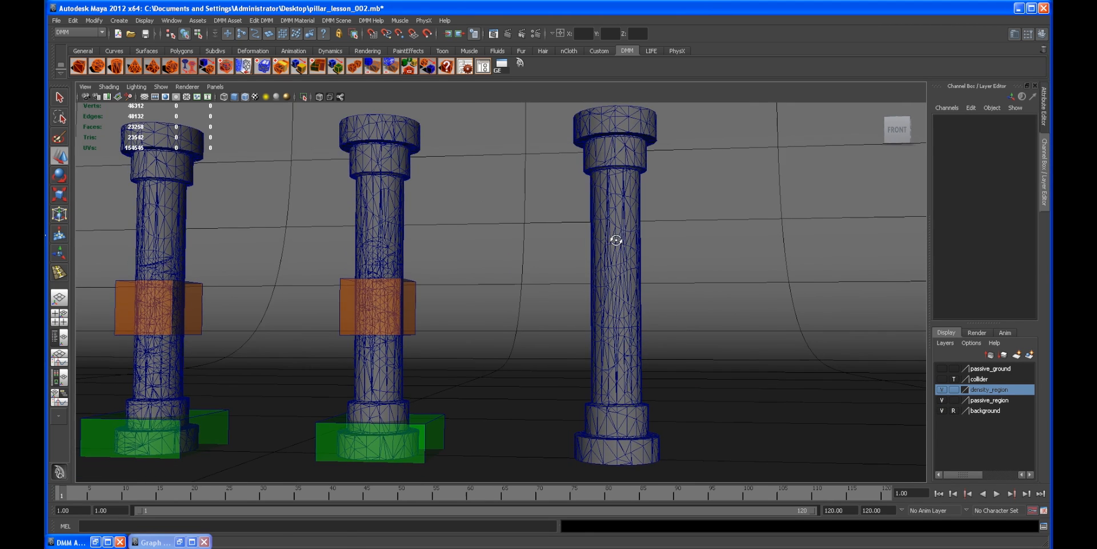
Step: Create a DMM passive region for the imported pillar, then scale and move it around the pillar's base
left_click(616, 239)
right_click_drag(615, 254, 589, 252, "alt")
left_click(318, 66)
key("r")
left_click_drag(553, 264, 655, 343, "alt")
key("w")
left_click_drag(603, 251, 611, 403)
left_click_drag(611, 404, 643, 389, "alt")
Step: Add the new passive region to the passive_region layer and hide that layer
left_click(978, 400)
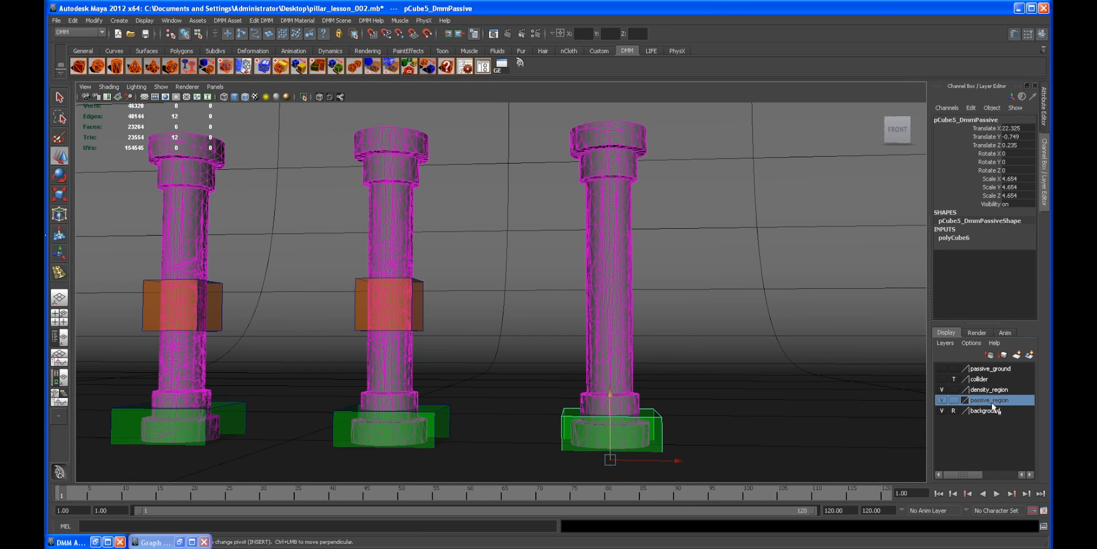
right_click(993, 404)
left_click(998, 421)
left_click(942, 403)
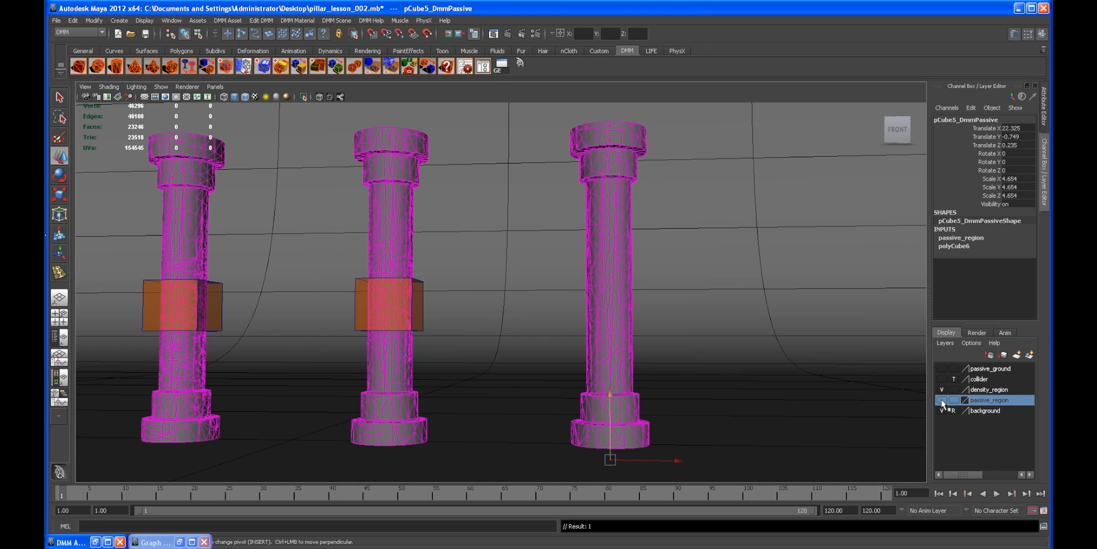
Step: Add a new DMM density region to the imported pillar and move it to the pillar's middle
left_click(615, 283)
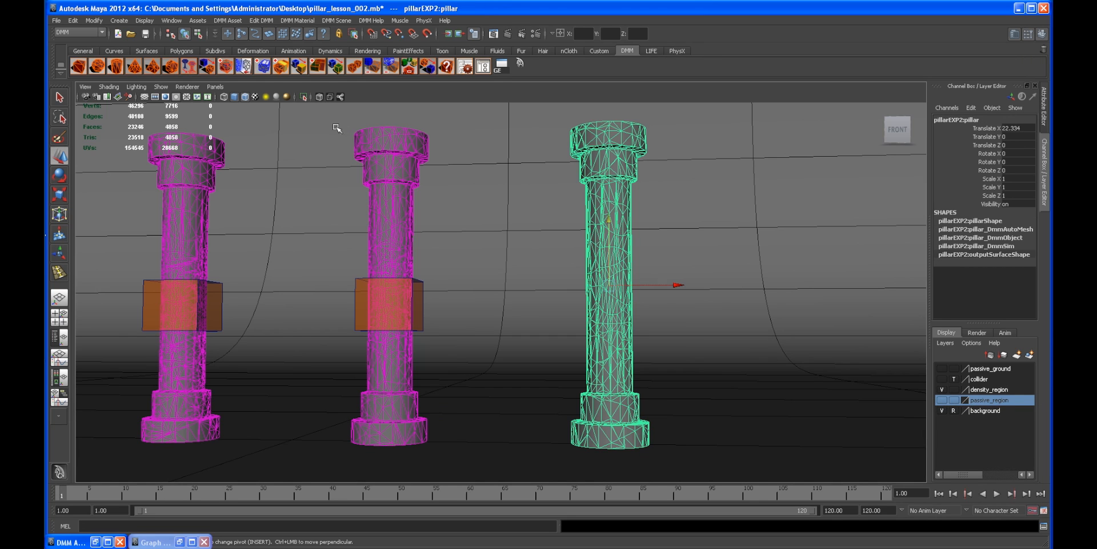
left_click(227, 20)
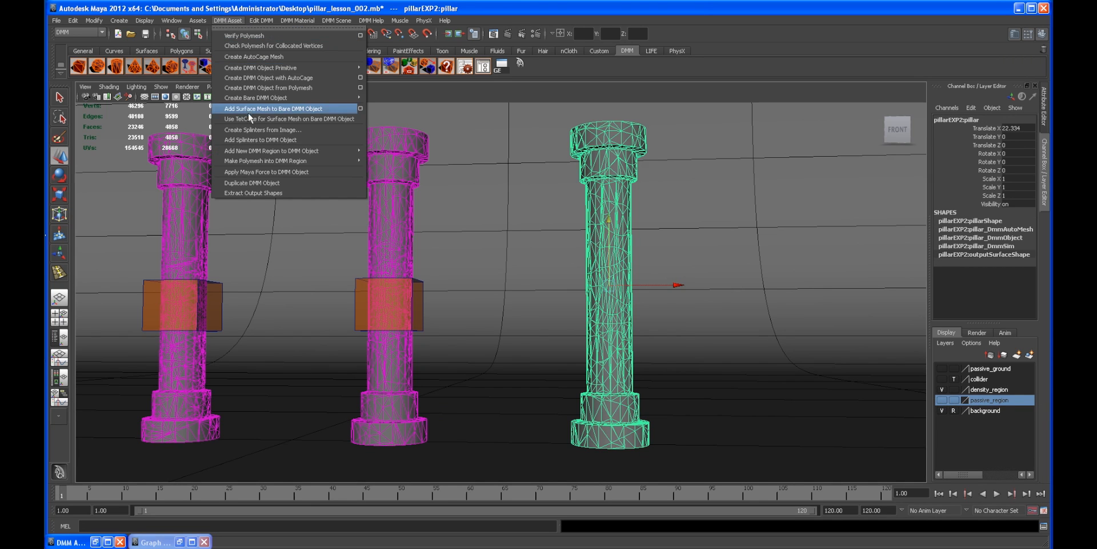
mouse_move(250, 152)
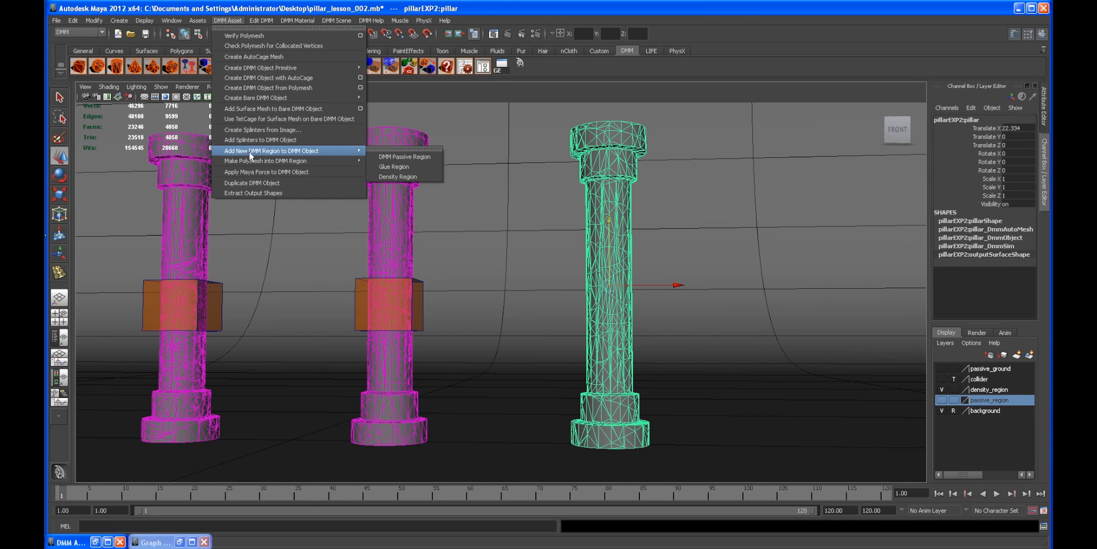
left_click(396, 176)
left_click_drag(603, 311, 643, 325, "alt")
key("w")
left_click_drag(607, 231, 605, 251)
Step: Copy the middle pillar's Dmm Density Scale of 1000000 and paste it into the new density region's Dmm Density Scale
left_click_drag(588, 267, 385, 299, "alt")
right_click_drag(384, 299, 443, 303, "alt")
left_click(387, 288)
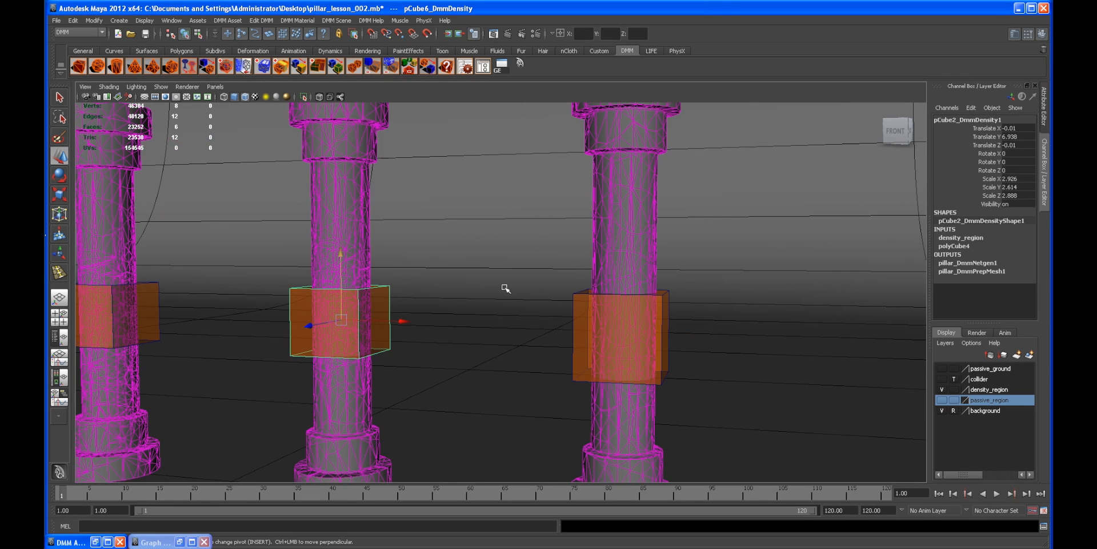
left_click(1044, 108)
scroll(989, 237, "down", 2)
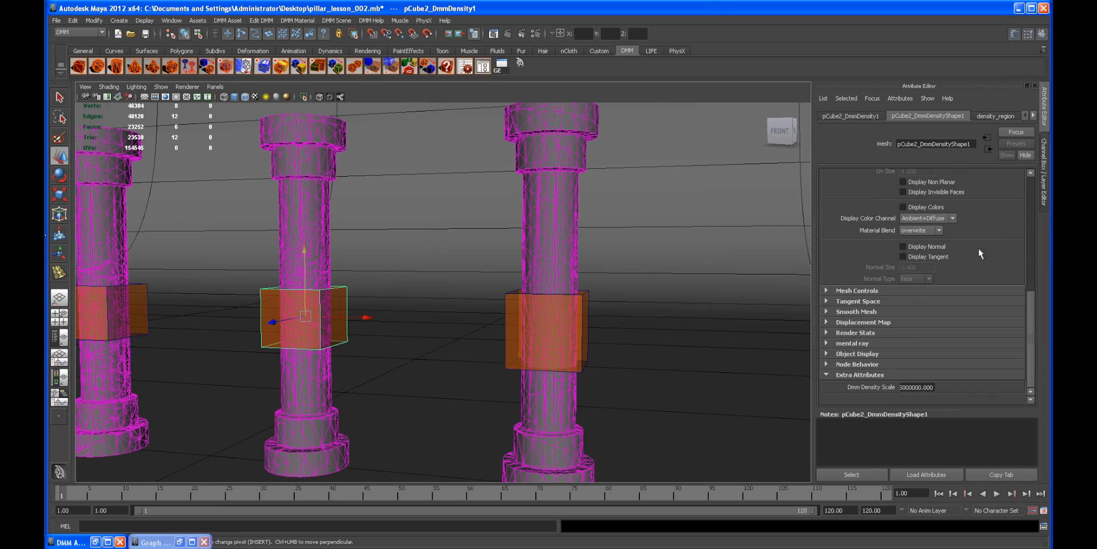
left_click(910, 387)
key("ctrl+c")
left_click(590, 299)
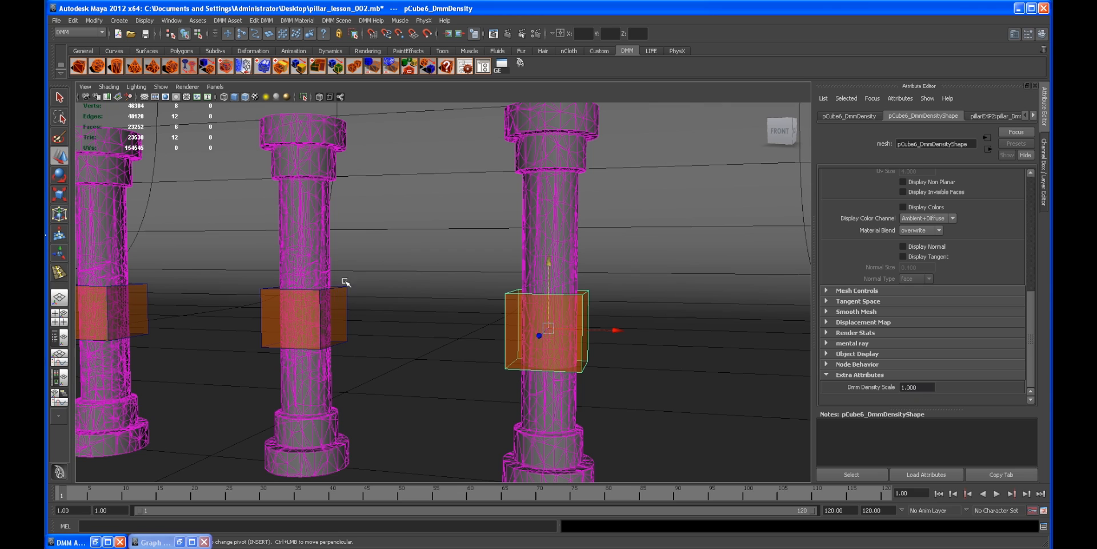
left_click_drag(920, 389, 879, 384)
key("ctrl+v")
Step: Hide the density_region layer and add the new density region to it
scroll(568, 327, "up", 5)
scroll(568, 316, "up", 5)
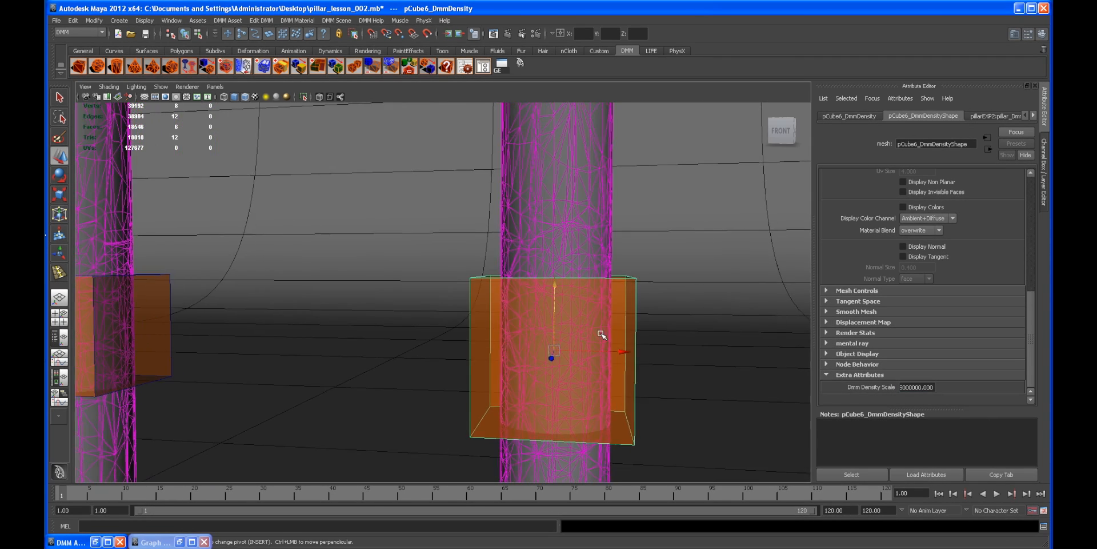
scroll(674, 277, "down", 3)
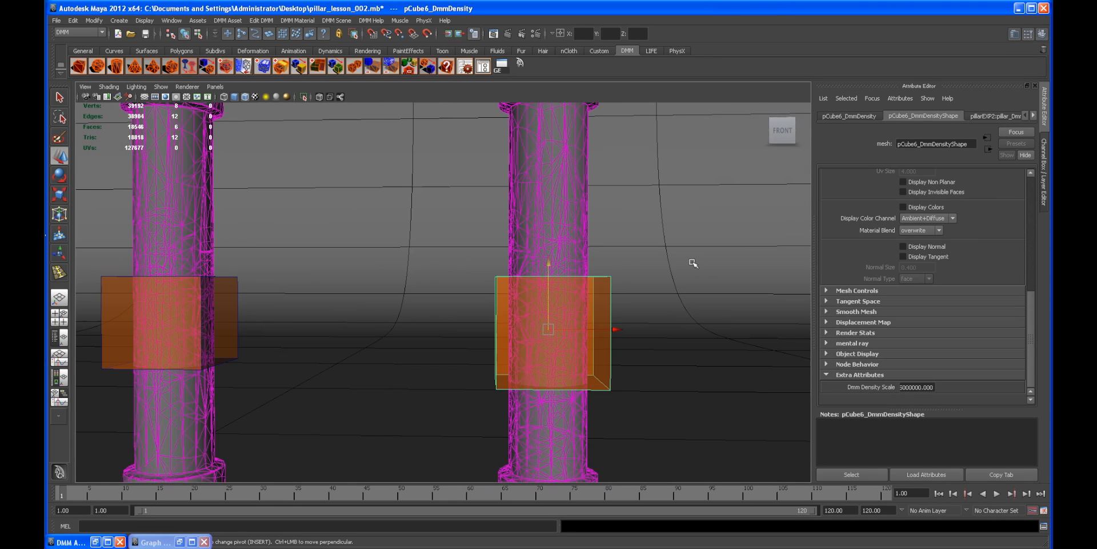
left_click(1044, 201)
right_click_drag(715, 238, 543, 226, "alt")
left_click_drag(543, 225, 572, 238, "alt")
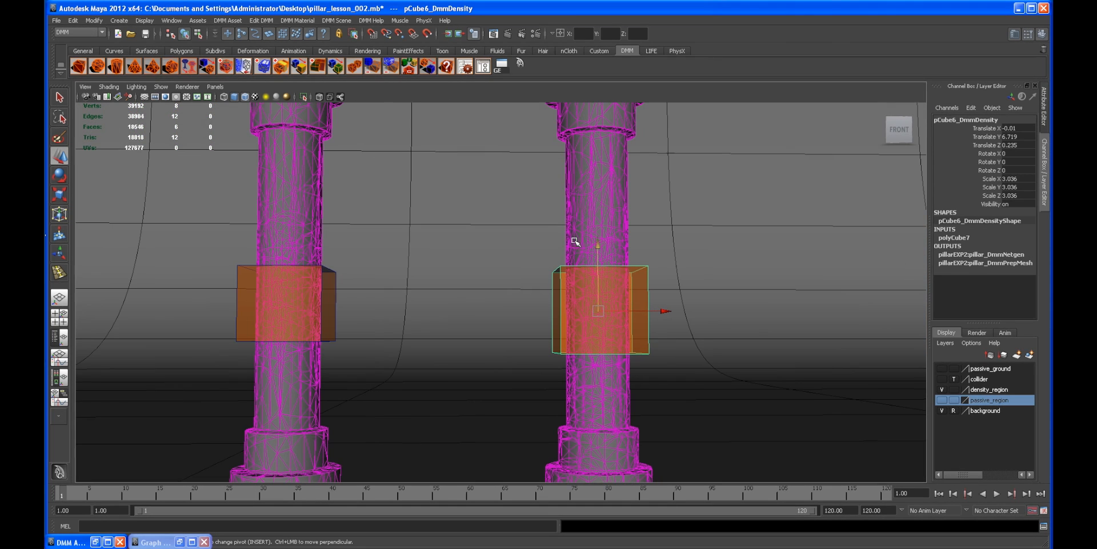
left_click(942, 389)
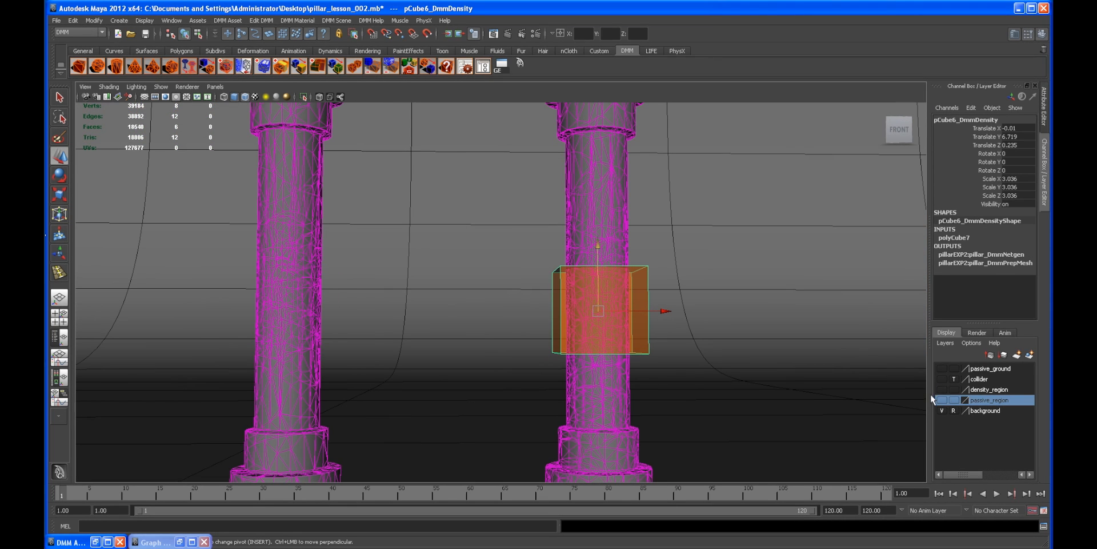
left_click(986, 389)
right_click(986, 390)
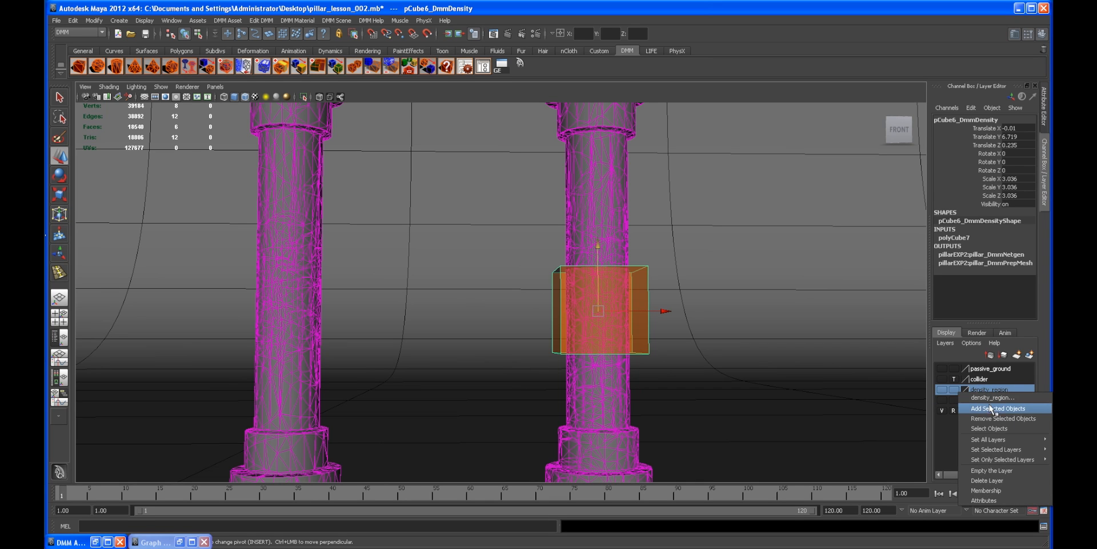
left_click(991, 408)
Step: In the DMM Asset Manager, turn on Disable (don't simulate) for the pillars, then close the manager
left_click_drag(735, 330, 554, 307, "alt")
scroll(543, 321, "down", 2)
left_click(377, 181)
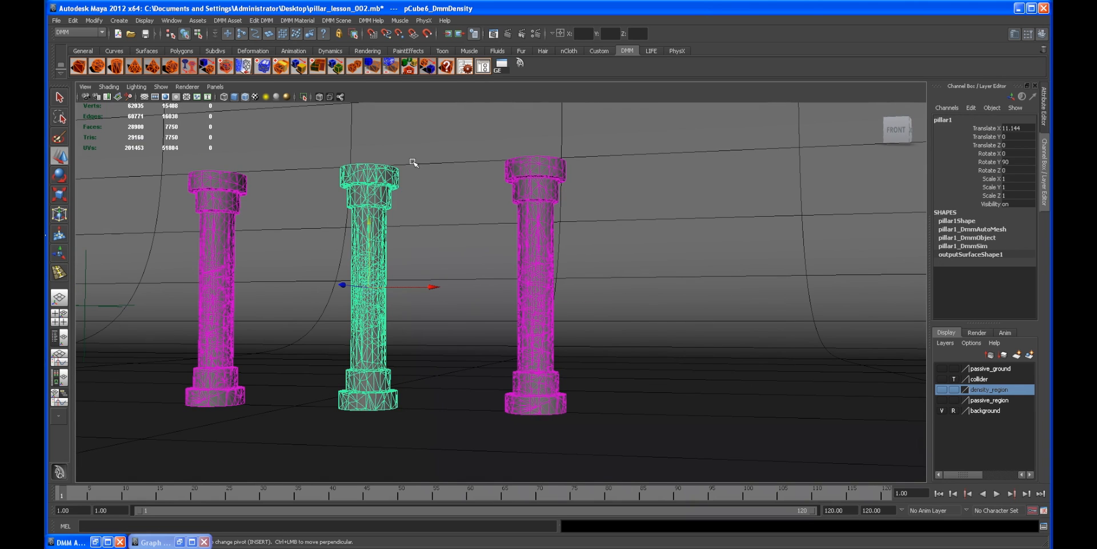
left_click(466, 68)
left_click(330, 197)
left_click(480, 68)
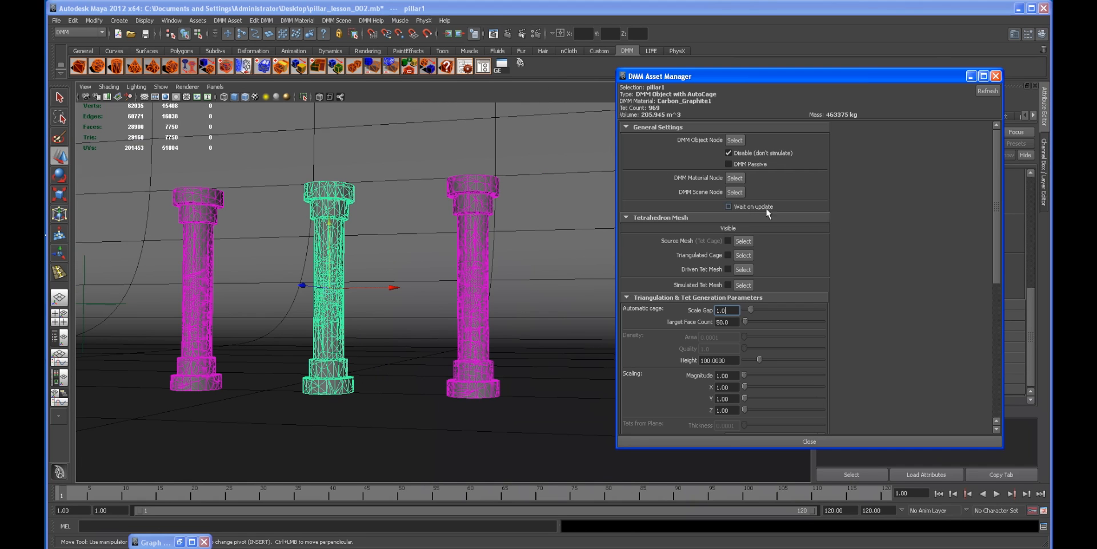
left_click(196, 197)
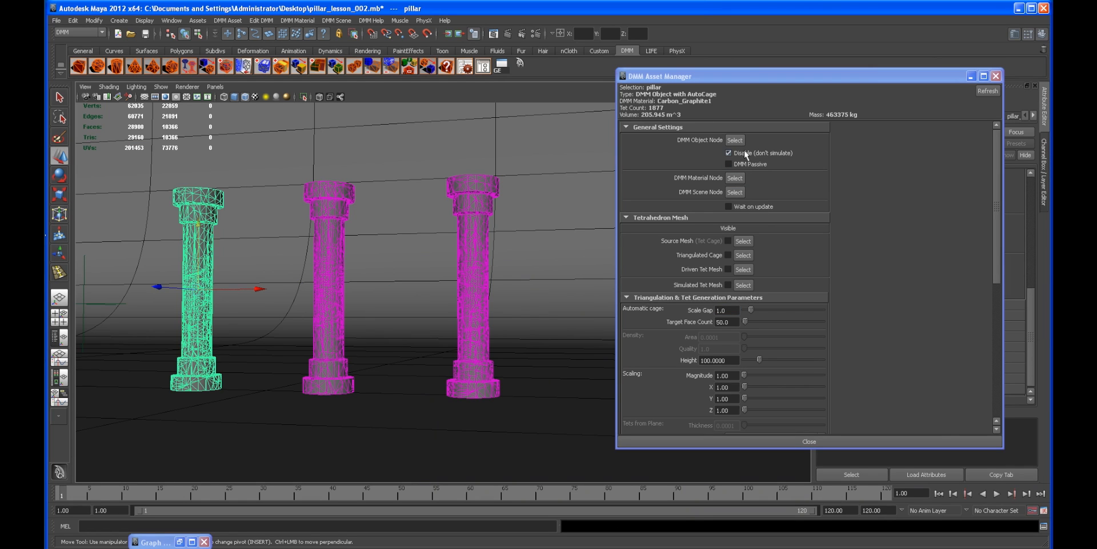
left_click(347, 191)
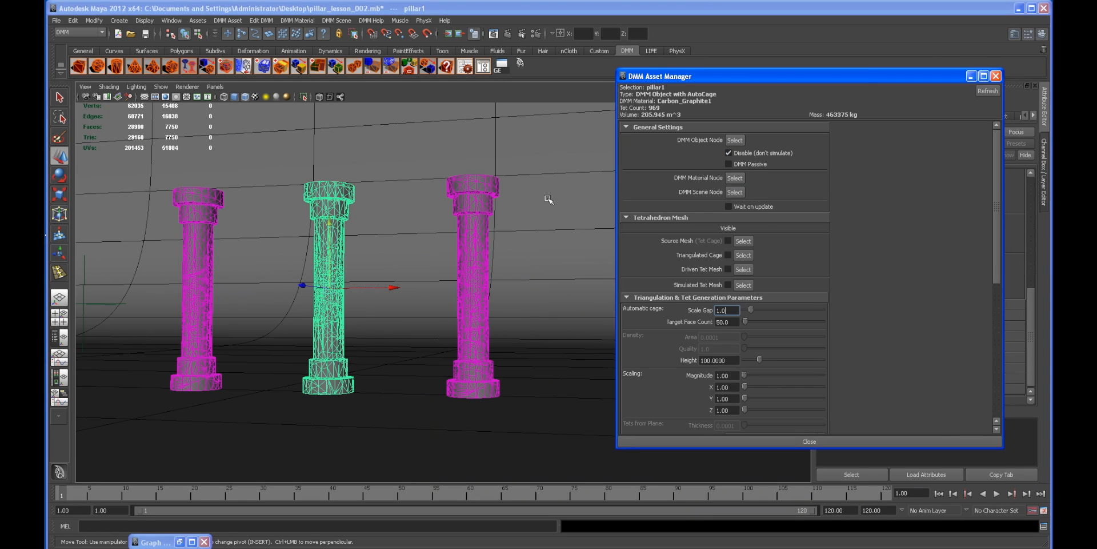
left_click(455, 198)
left_click(785, 162)
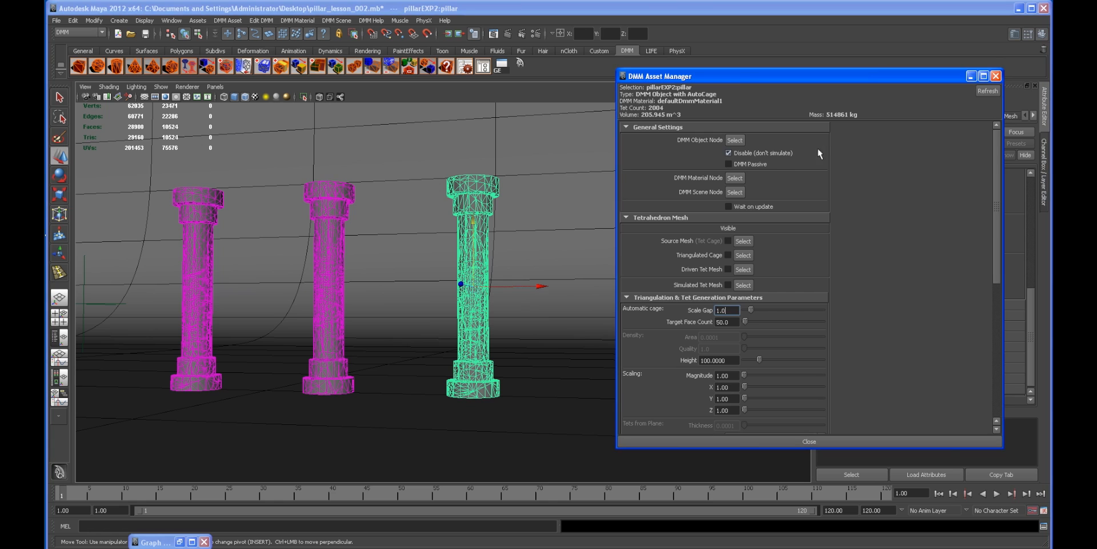
left_click(971, 76)
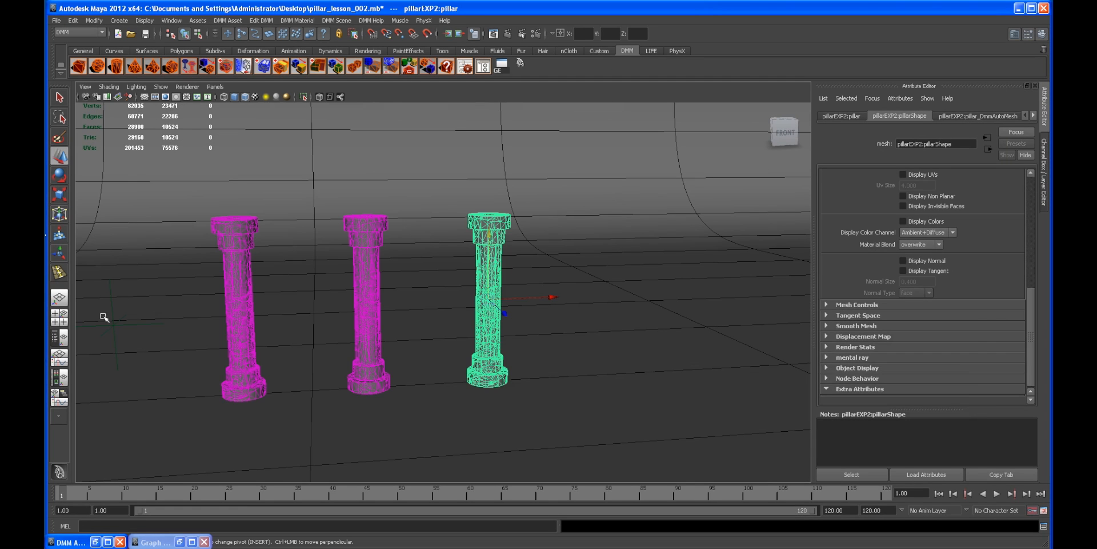
Step: Select the locator and step the timeline to frames 60 and 90 to check its motion
left_click(110, 322)
left_click(116, 323)
mouse_move(466, 351)
left_mouse_down("alt")
mouse_move(390, 339)
mouse_move(441, 336)
mouse_move(457, 352)
left_mouse_up("alt")
left_click(469, 493)
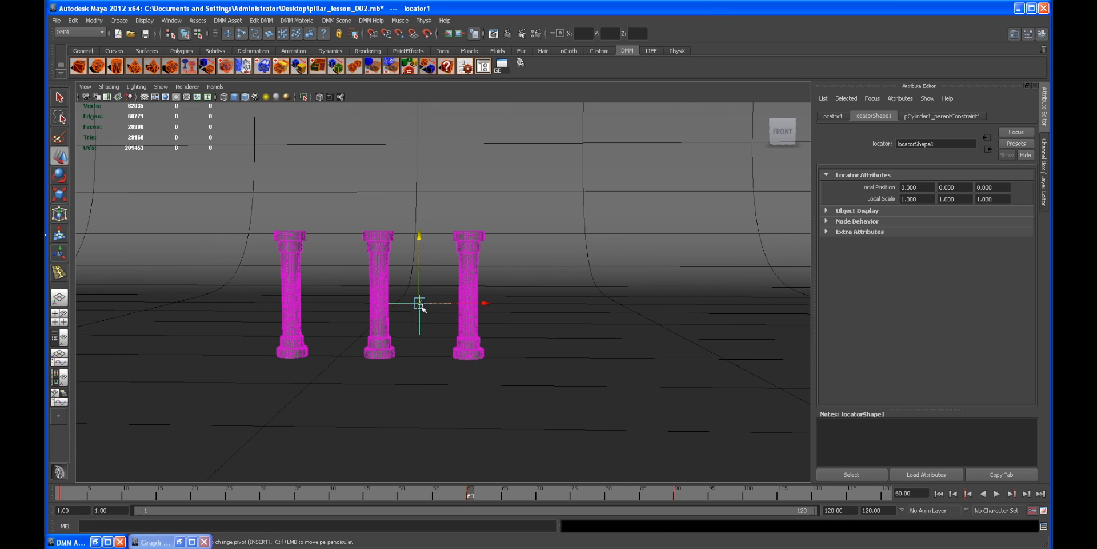
left_click(674, 495)
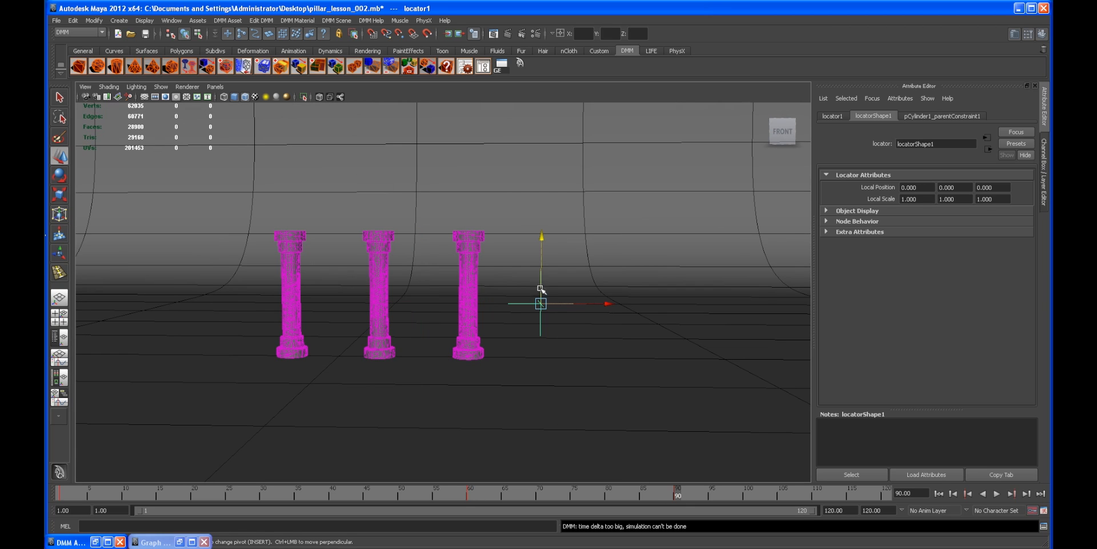
left_click(469, 493)
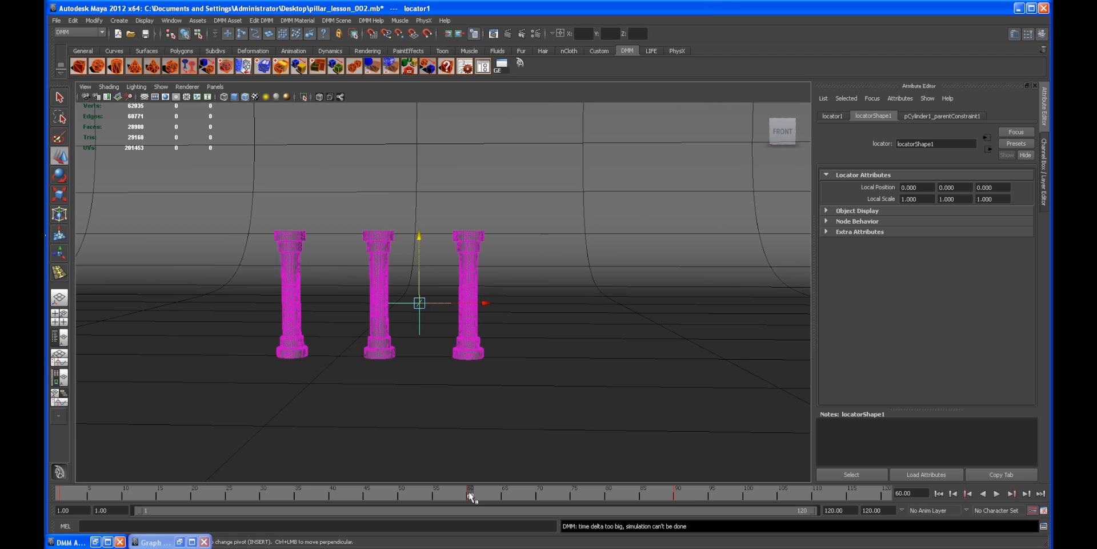
Step: Clear the locator's key at frame 60, scrub the timeline to frame 90, and rewind to the start
right_click(471, 493)
left_click(492, 387)
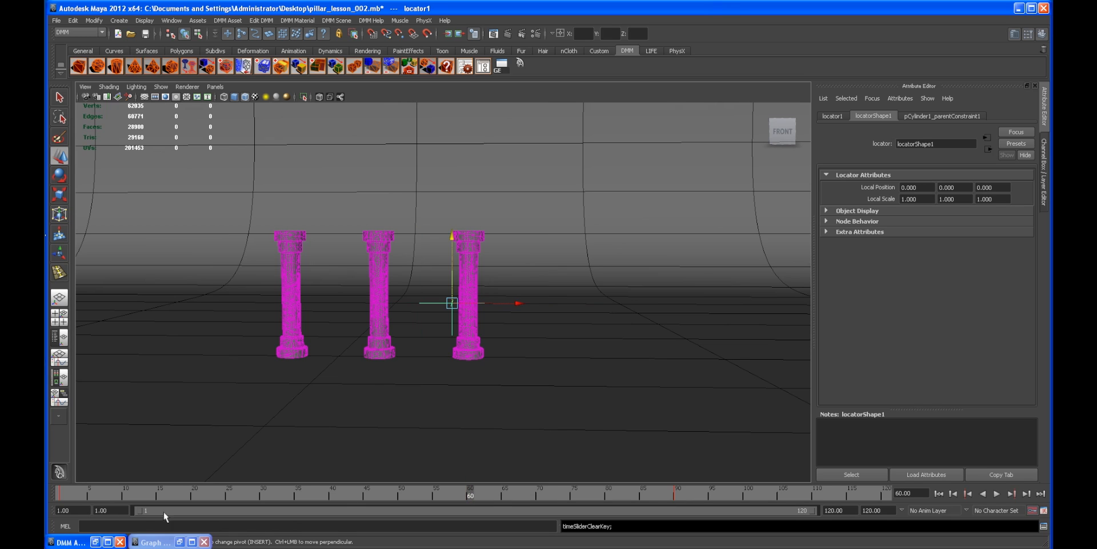
left_click_drag(80, 492, 672, 494)
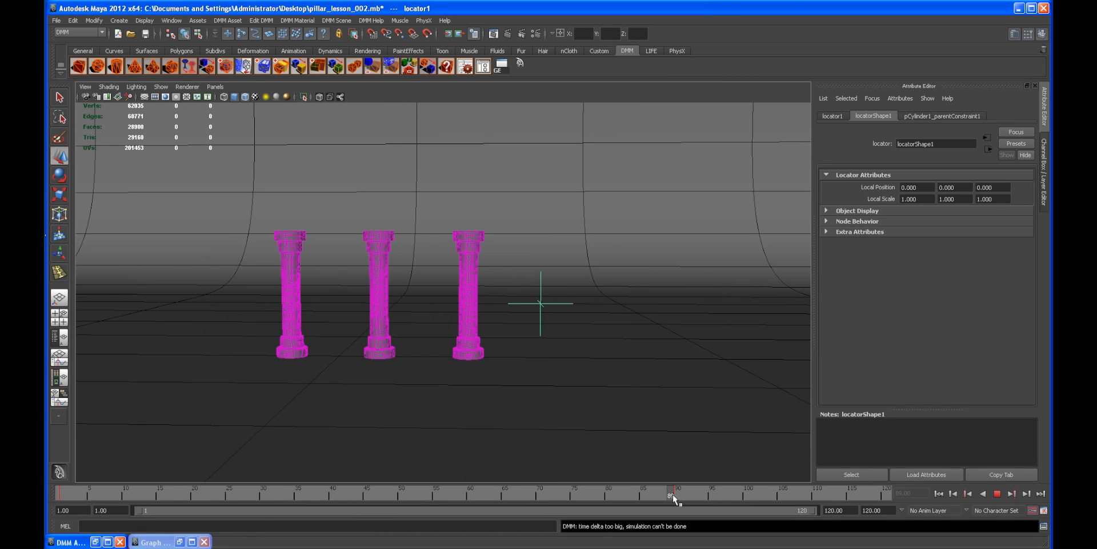
key("w")
left_click_drag(617, 332, 589, 347, "alt")
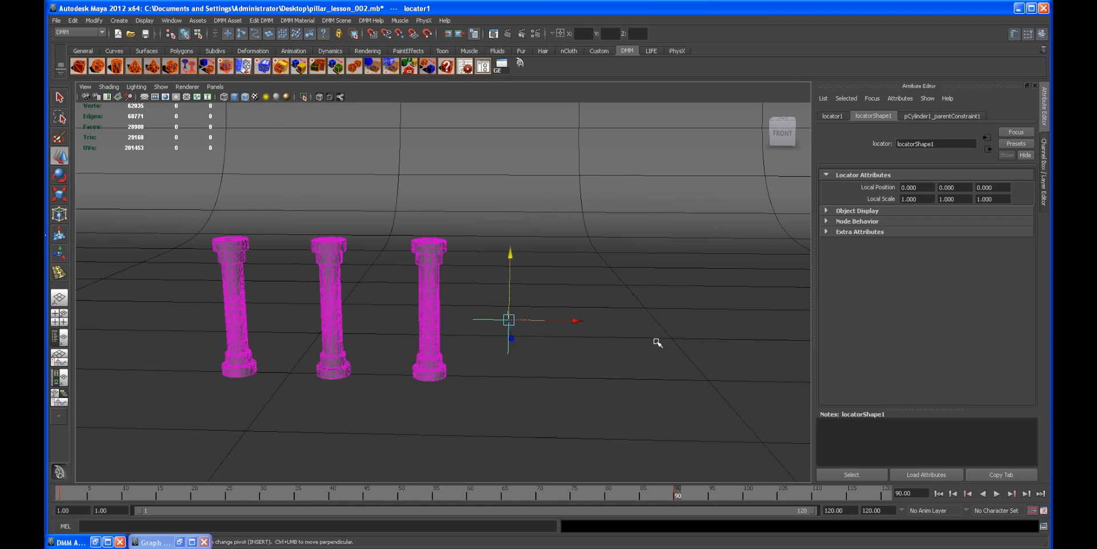
left_click_drag(662, 337, 549, 318, "alt")
left_click(939, 492)
left_click_drag(522, 357, 618, 209, "alt")
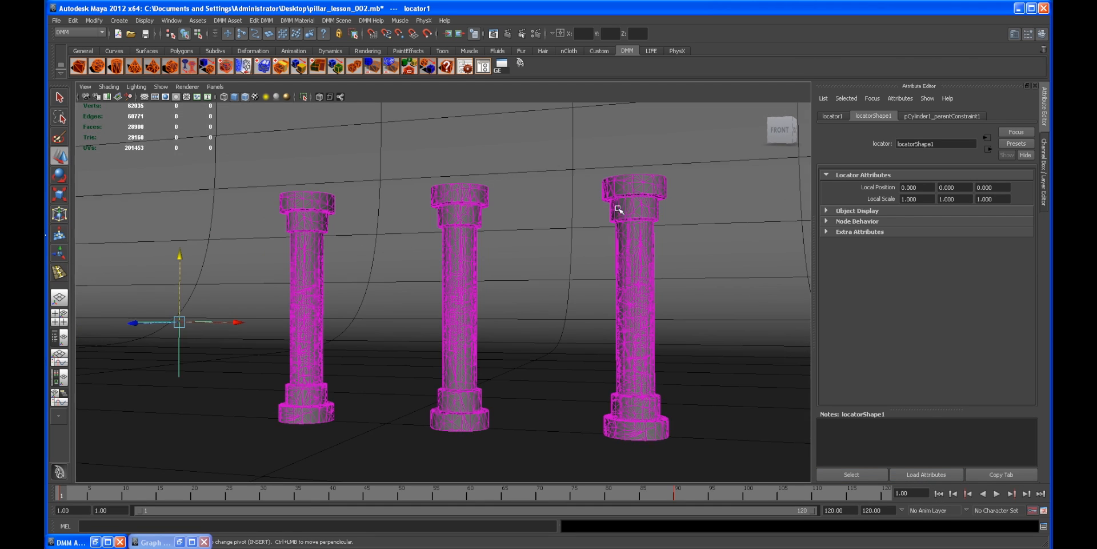
Step: Open the DMM Asset Manager and review each pillar's simulation settings in turn
left_click(618, 209)
left_click(483, 67)
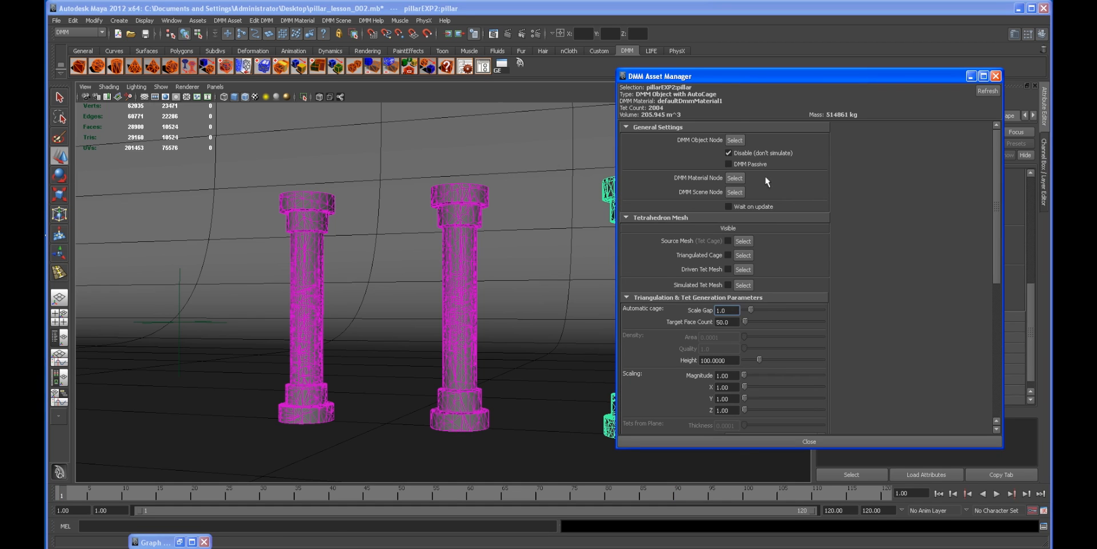
left_click(466, 194)
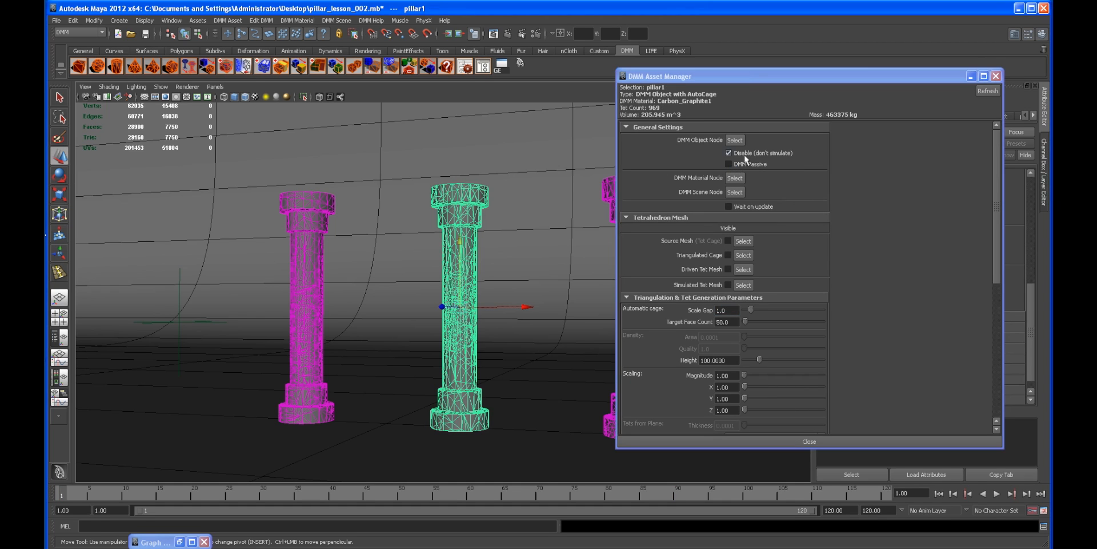
left_click(303, 199)
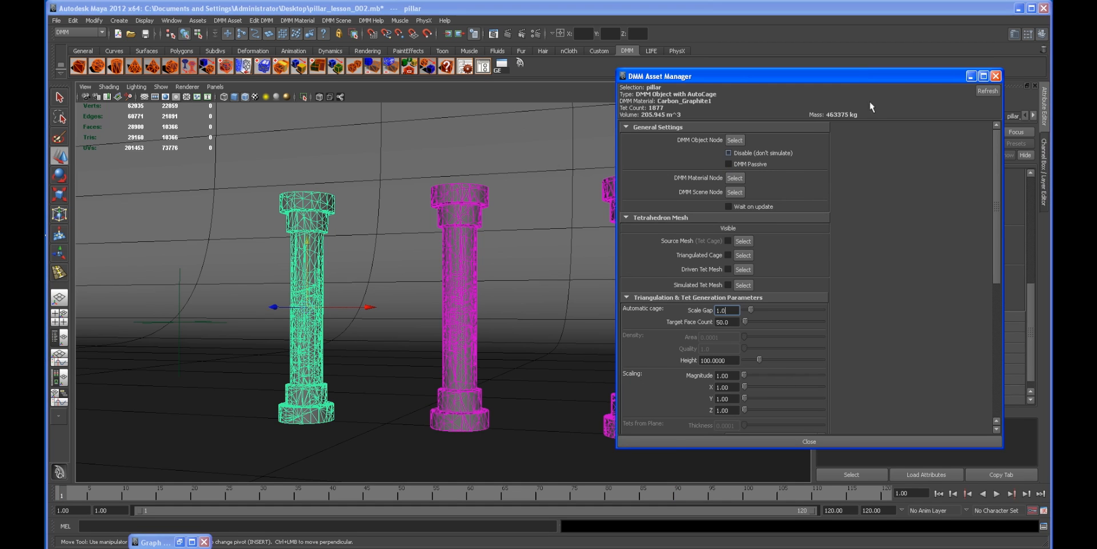
Step: Assign the existing Carbon_Graphite1 DMM material to the rightmost pillar and select its DMM material node
left_click(970, 78)
middle_click_drag(513, 249, 440, 248, "alt")
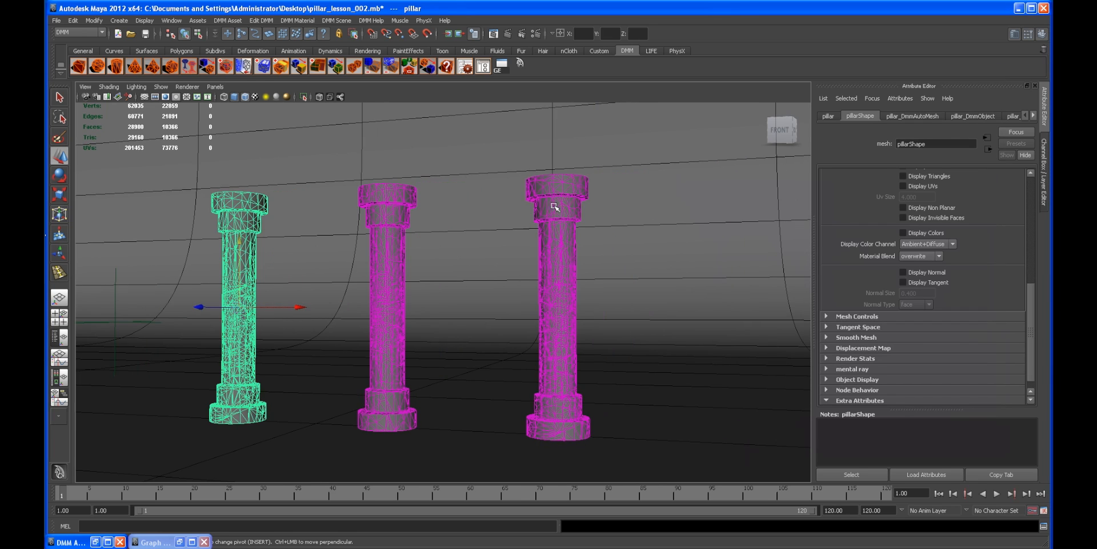
left_click(581, 202)
left_click(297, 20)
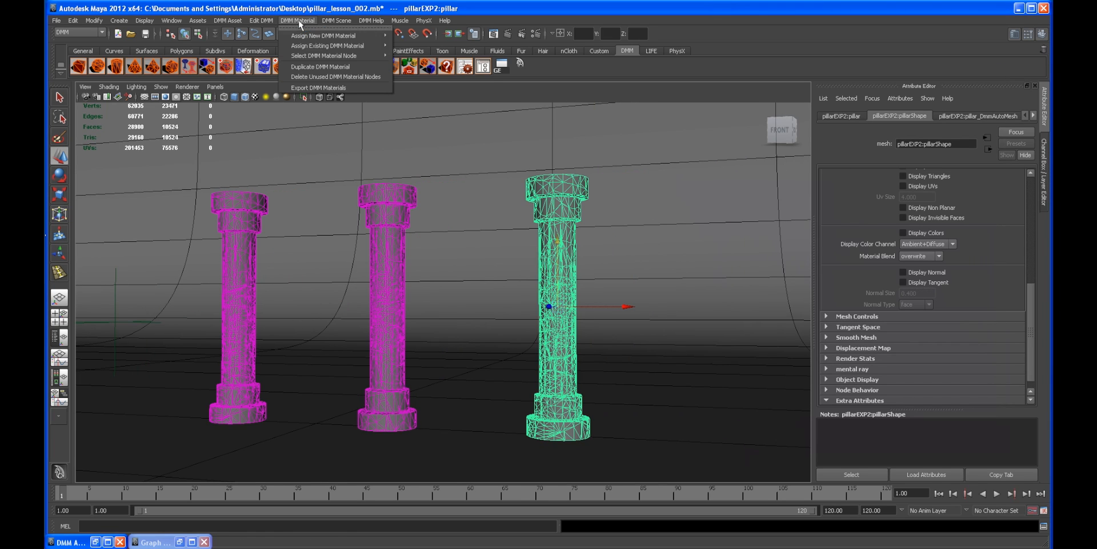
mouse_move(298, 38)
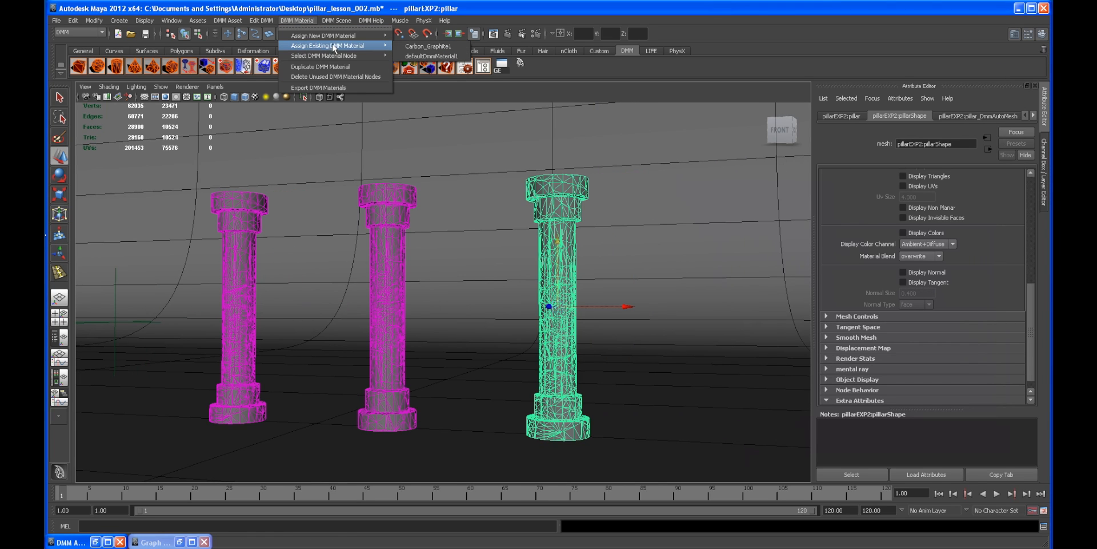
left_click(418, 47)
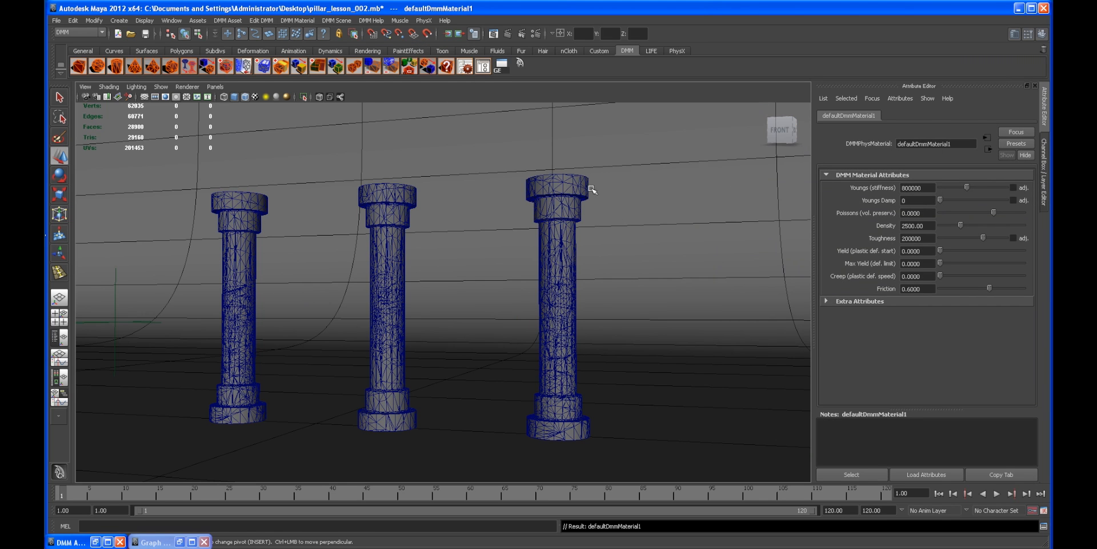
left_click(560, 196)
left_click(306, 21)
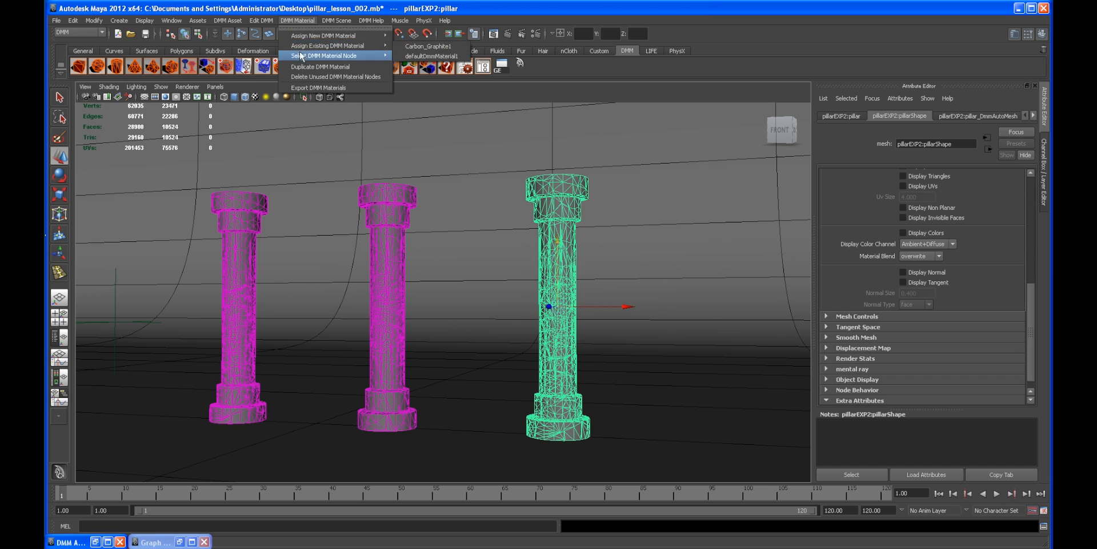
mouse_move(366, 46)
left_click(428, 46)
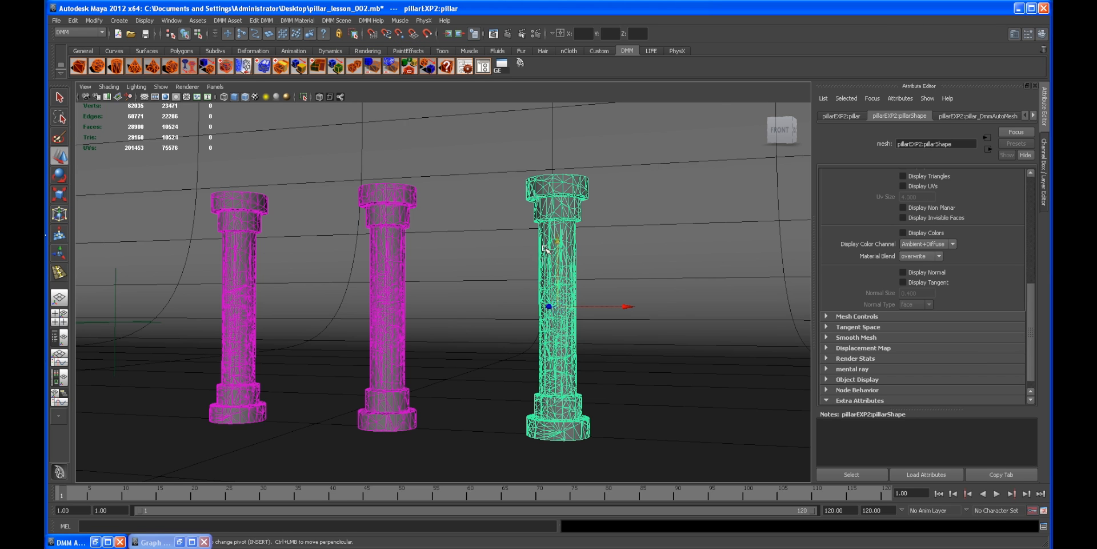
Step: Play the simulation, examine the fractured pillars up close, and rewind to the first frame
left_click_drag(534, 262, 438, 319, "alt")
left_click(995, 495)
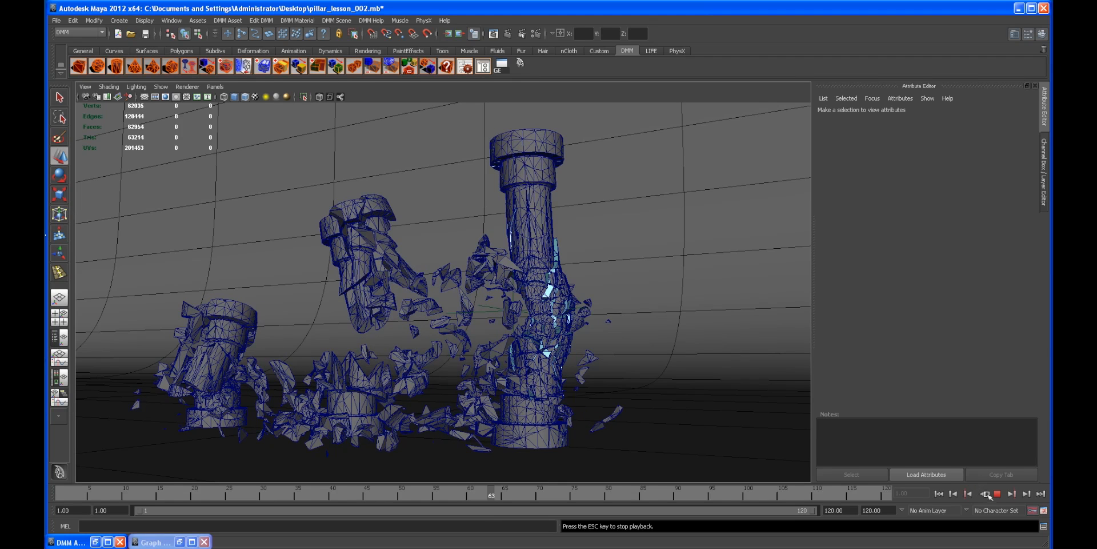
left_click(997, 494)
left_click_drag(537, 354, 612, 478, "alt")
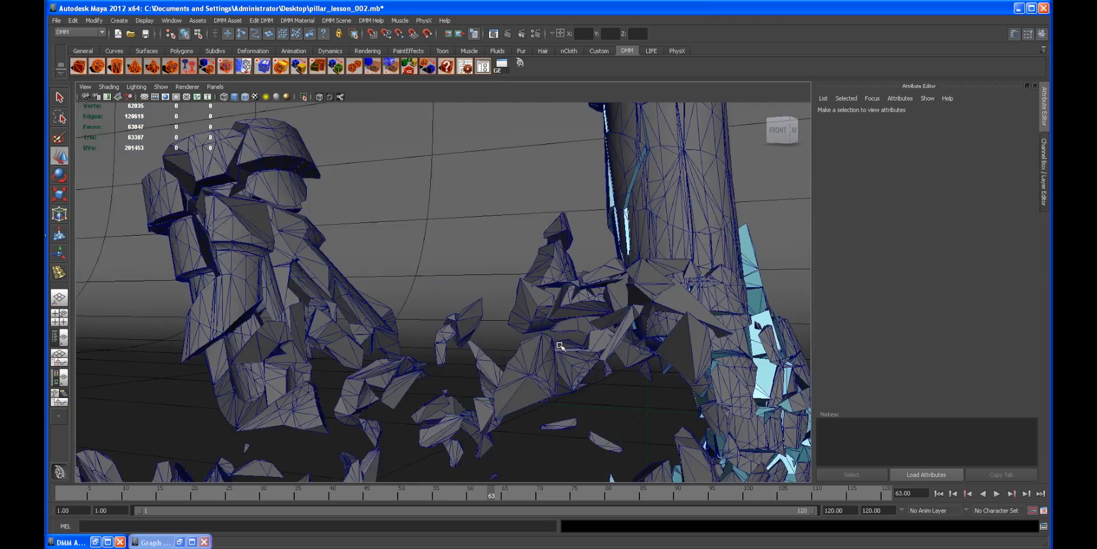
middle_click_drag(612, 478, 490, 335, "alt")
right_click_drag(490, 336, 522, 345, "alt")
left_click_drag(522, 345, 490, 353, "alt")
scroll(490, 353, "up", 3)
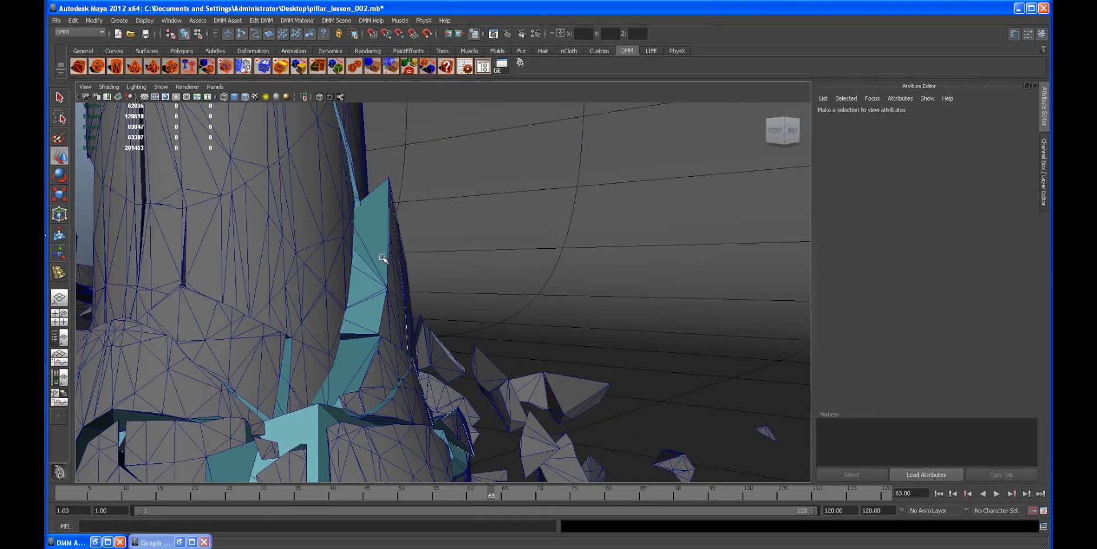
scroll(461, 248, "down", 5)
left_click_drag(461, 248, 464, 281, "alt")
right_click_drag(464, 282, 497, 267, "alt")
left_click_drag(466, 244, 487, 246, "alt")
middle_click_drag(487, 246, 449, 254, "alt")
left_click_drag(449, 253, 645, 223, "alt")
right_click_drag(644, 223, 374, 192, "alt")
left_click_drag(373, 237, 500, 264, "alt")
middle_click_drag(420, 253, 590, 237, "alt")
left_click_drag(591, 260, 572, 302, "alt")
left_click(942, 494)
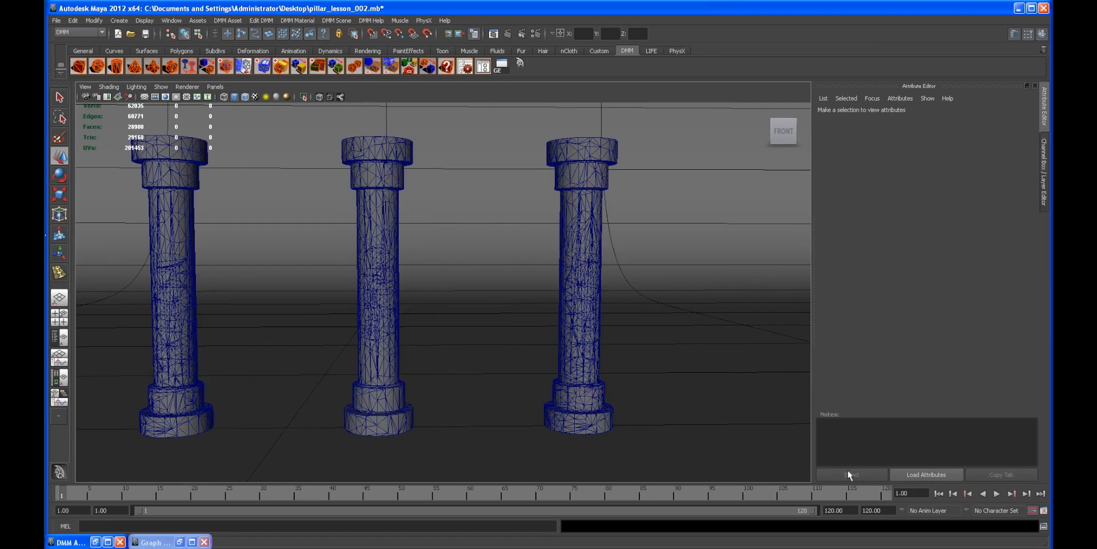
Step: Duplicate the rightmost pillar as a DMM object and move the copy further to the right
middle_click_drag(562, 351, 524, 353, "alt")
right_click_drag(525, 352, 571, 360, "alt")
middle_click_drag(571, 360, 506, 358, "alt")
right_click_drag(607, 351, 563, 342, "alt")
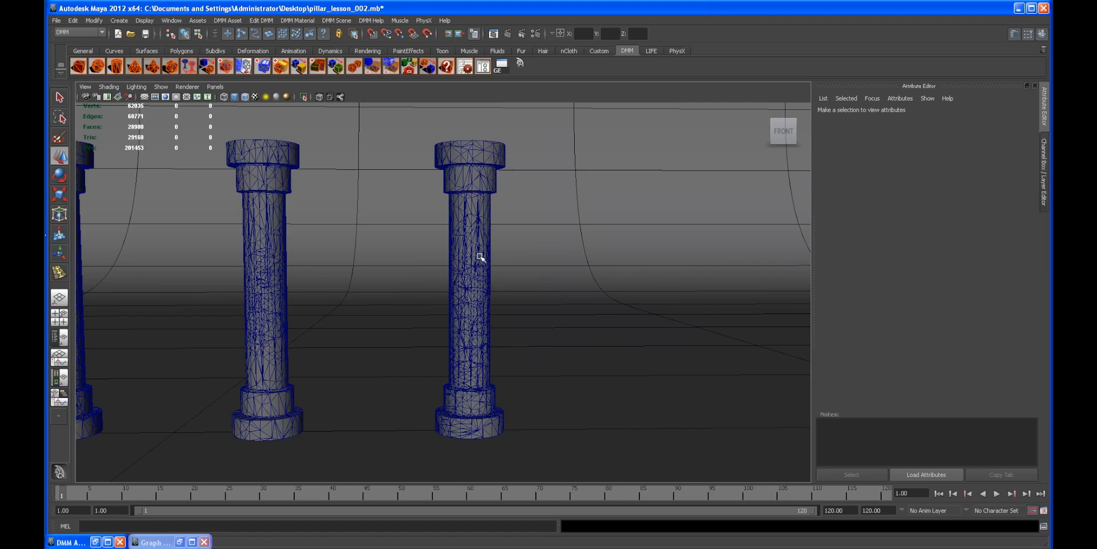
left_click(479, 254)
left_click_drag(558, 320, 555, 321, "alt")
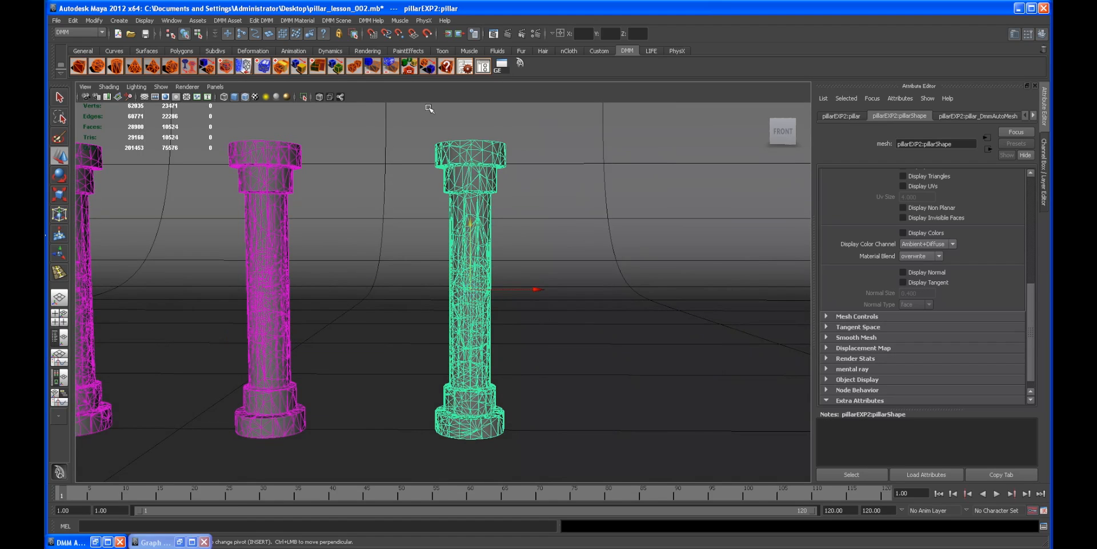
left_click(355, 67)
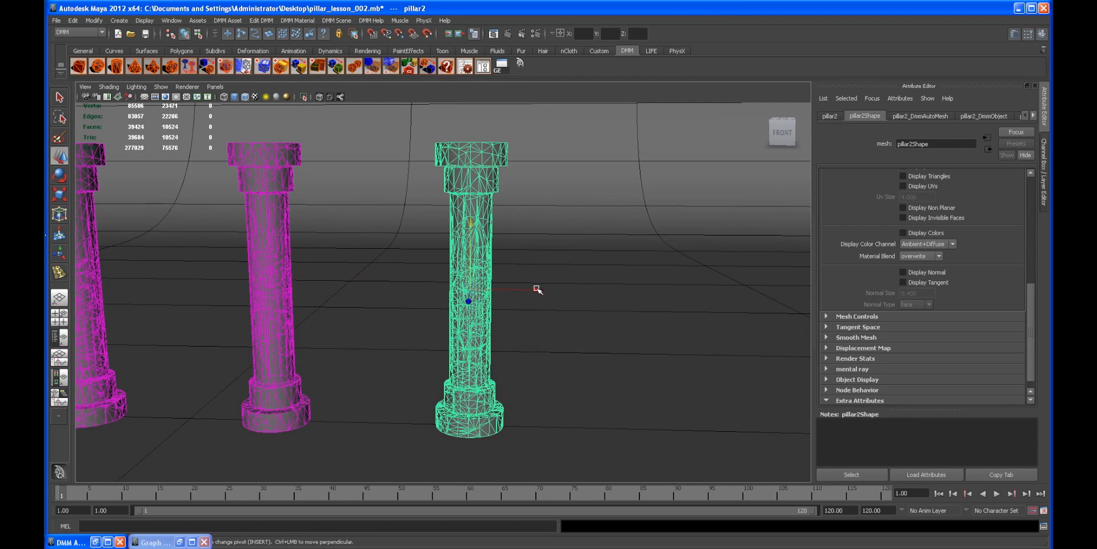
left_click_drag(588, 291, 675, 291)
left_click(688, 203)
left_click_drag(684, 226, 600, 250, "alt")
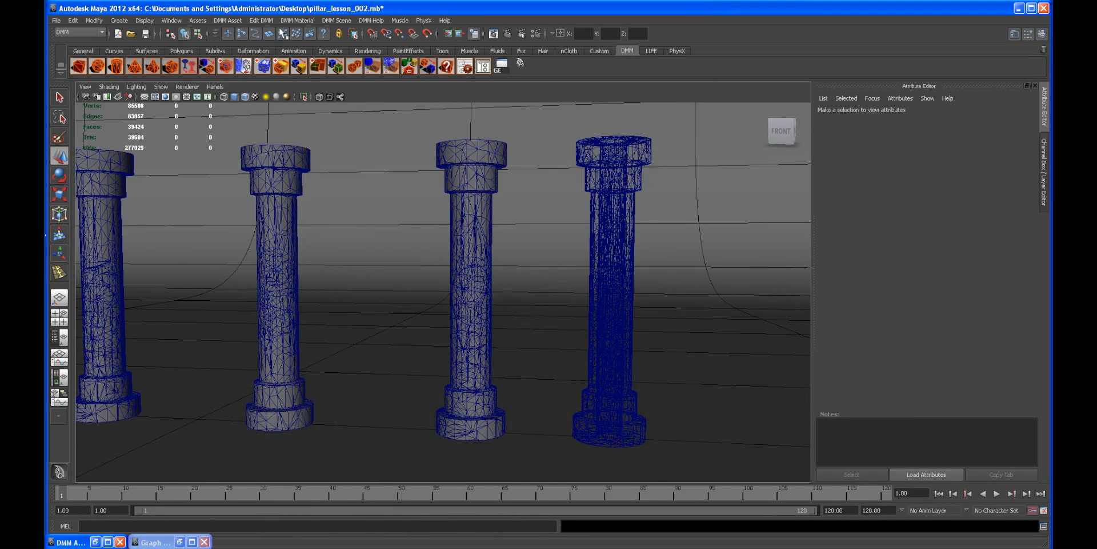
Step: Open the DMM plugin license information and close it
left_click(350, 21)
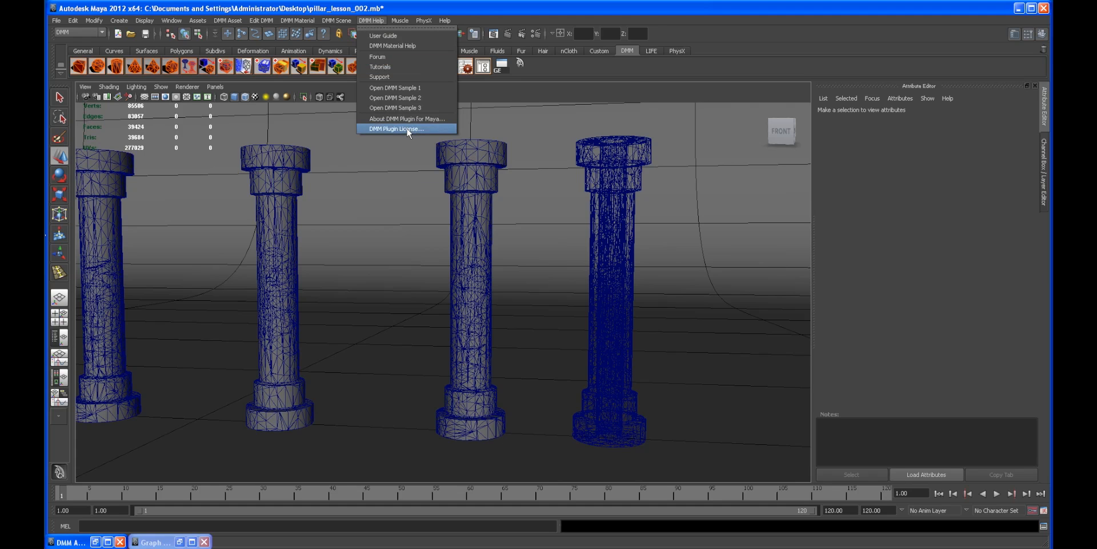
left_click(409, 129)
left_click_drag(441, 194, 351, 188)
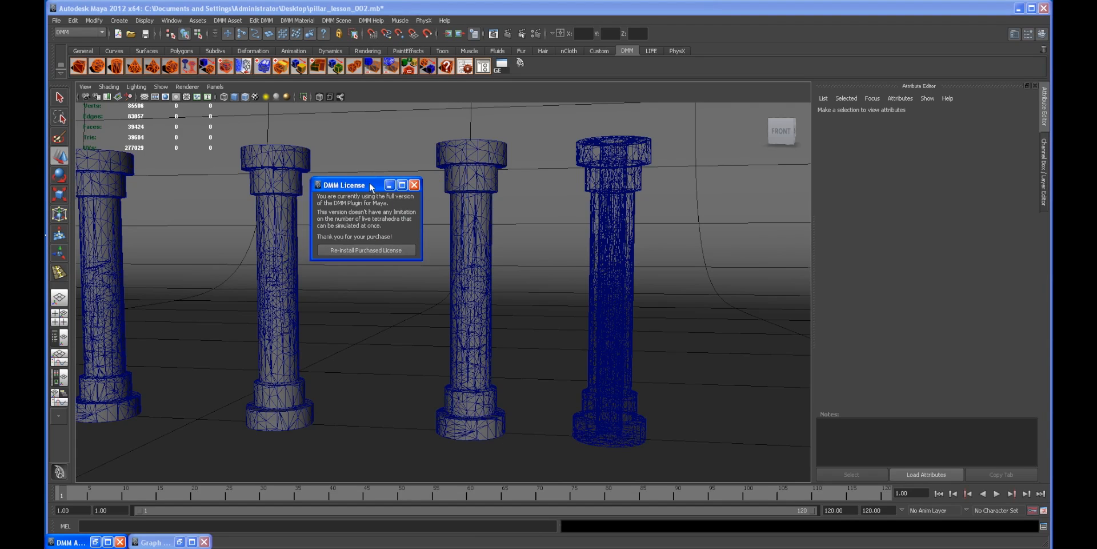
left_click(417, 184)
Step: Select the duplicated pillar, disassemble its DMM asset, and delete it
left_click_drag(571, 238, 623, 186, "alt")
left_click(623, 185)
left_click_drag(679, 294, 669, 182, "alt")
left_click(276, 156)
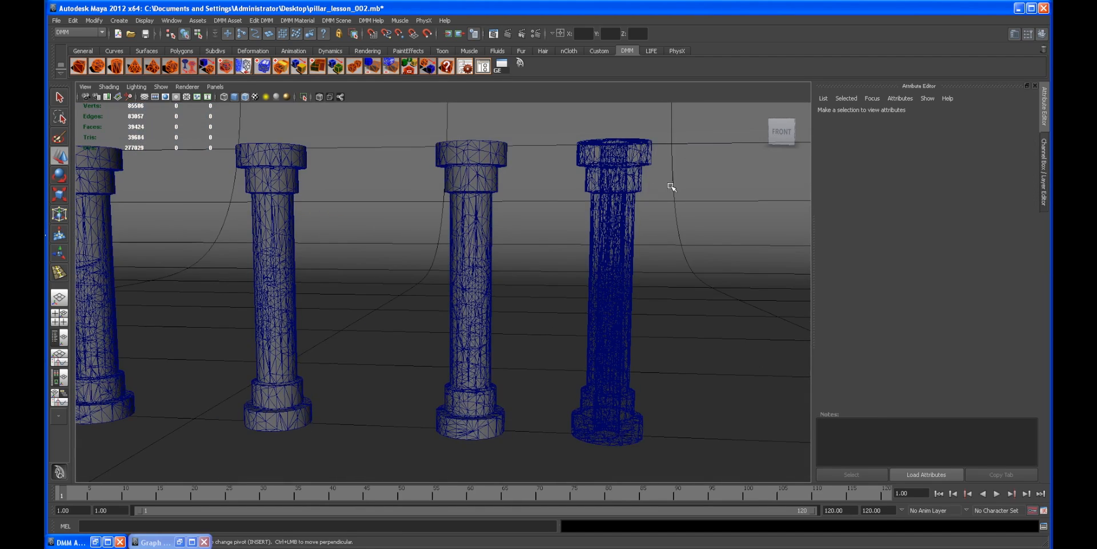
left_click(613, 184)
mouse_move(613, 185)
left_mouse_down("alt")
mouse_move(590, 181)
mouse_move(614, 179)
left_mouse_up("alt")
right_click_drag(487, 190, 508, 198, "alt")
middle_click_drag(599, 186, 562, 187, "alt")
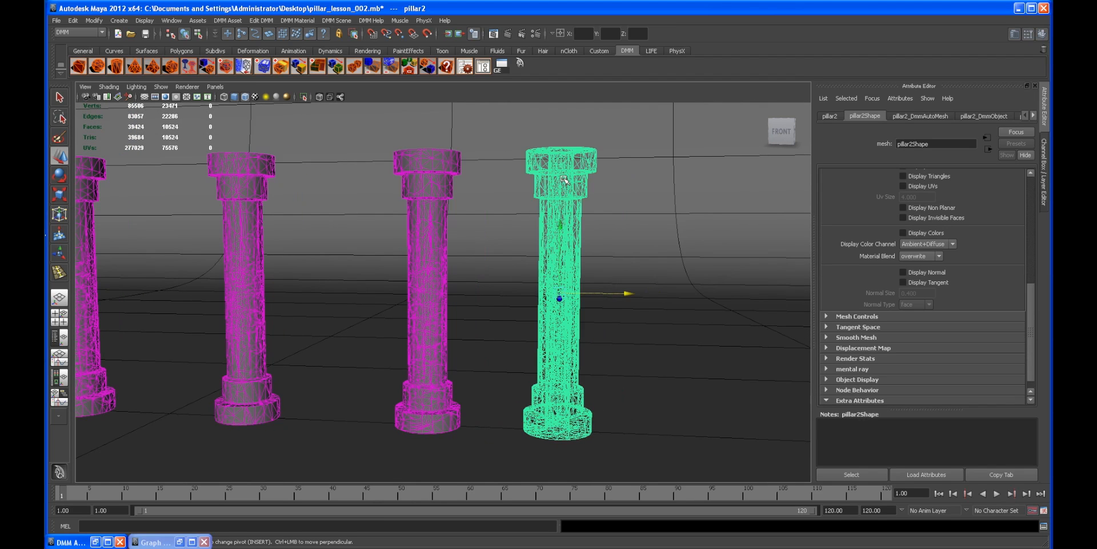
left_click(428, 67)
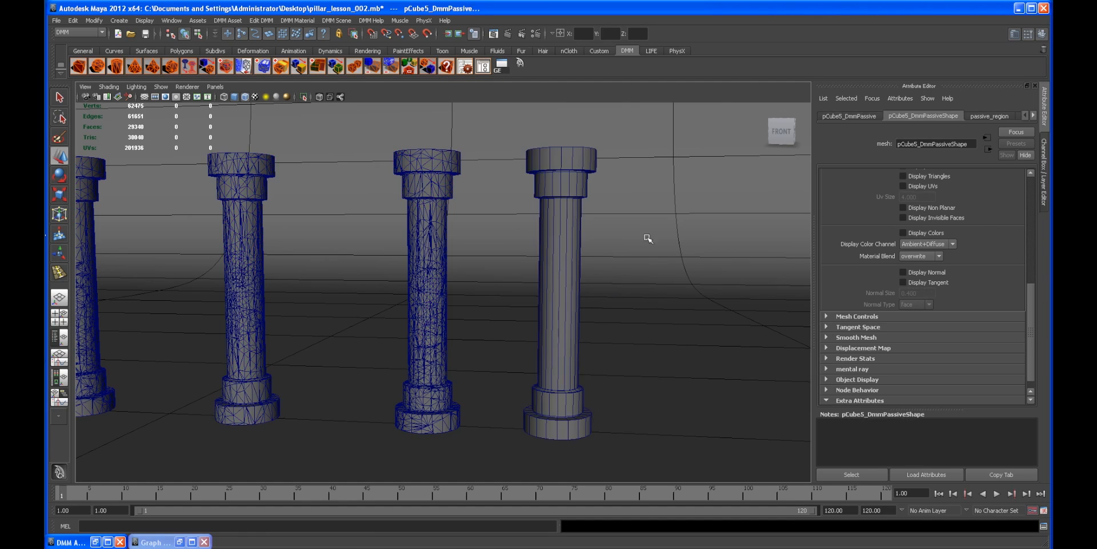
left_click(563, 208)
key("Delete")
left_click_drag(569, 223, 539, 250, "alt")
left_click(506, 237)
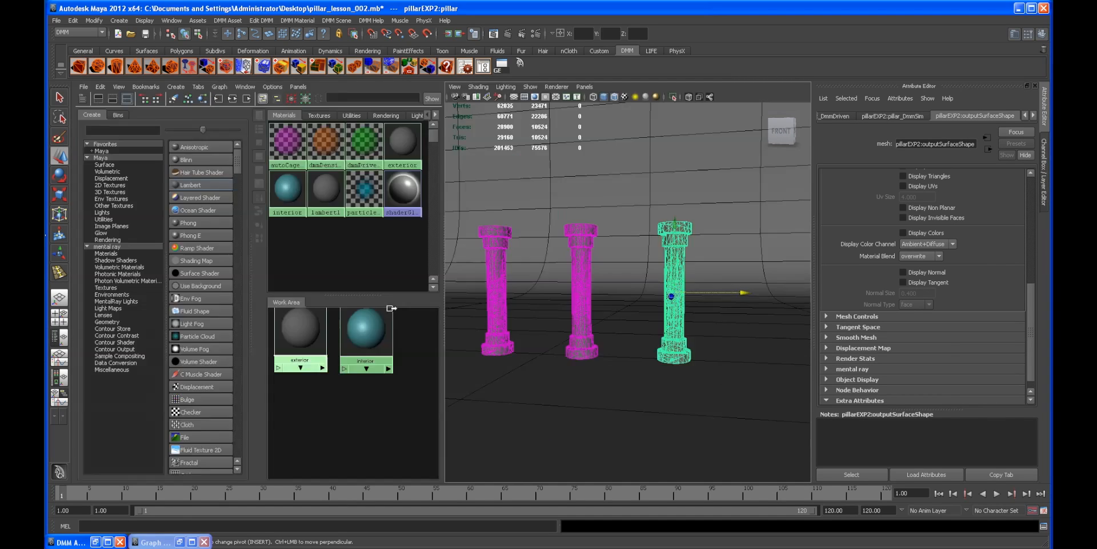
Step: Set the interior material's color to a gray swatch from the color history
left_click(366, 330)
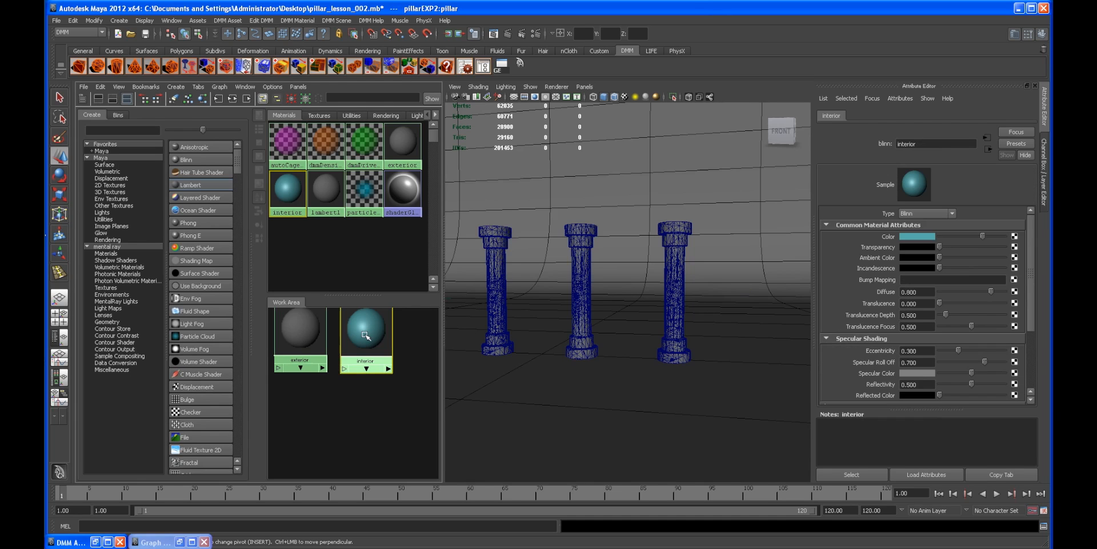
scroll(1027, 235, "down", 3)
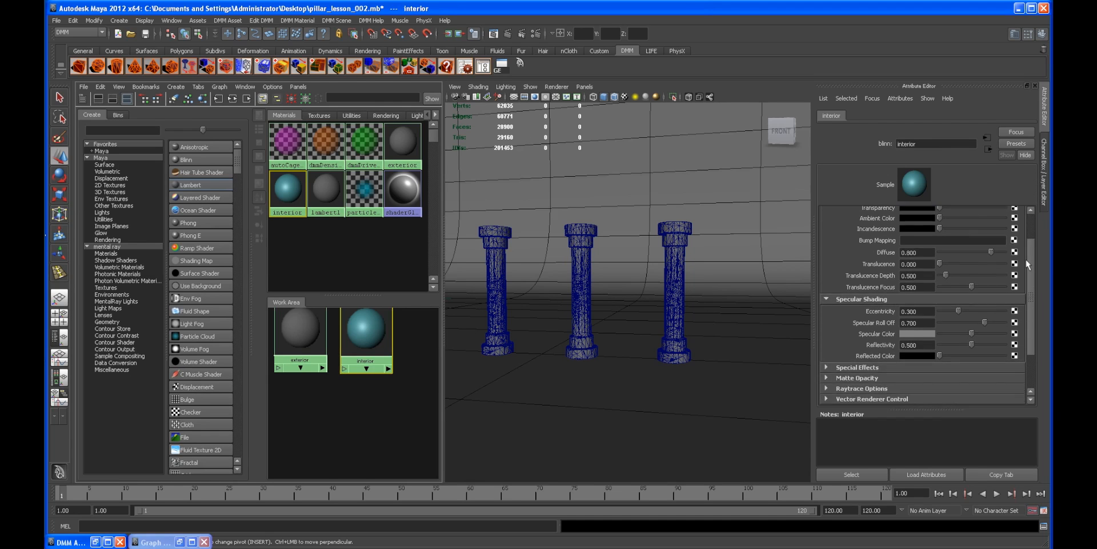
left_click_drag(971, 315, 856, 309)
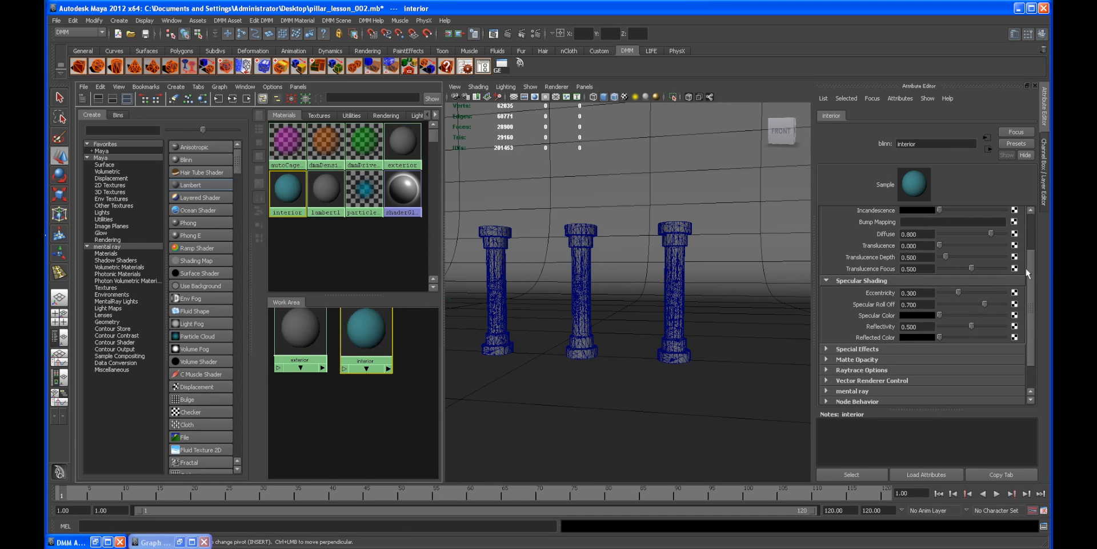
scroll(1019, 270, "up", 3)
left_click(925, 241)
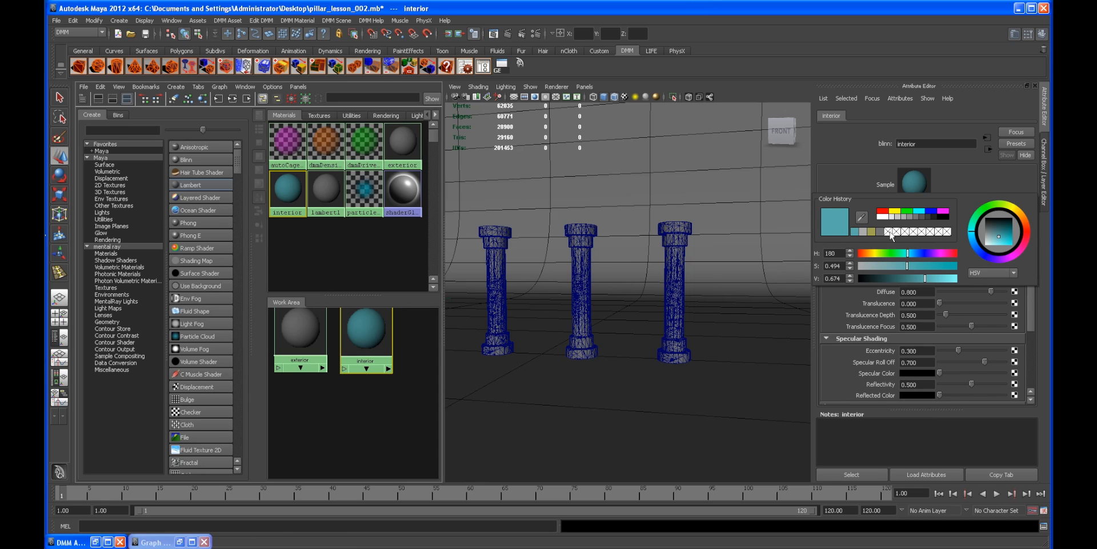
left_click(867, 232)
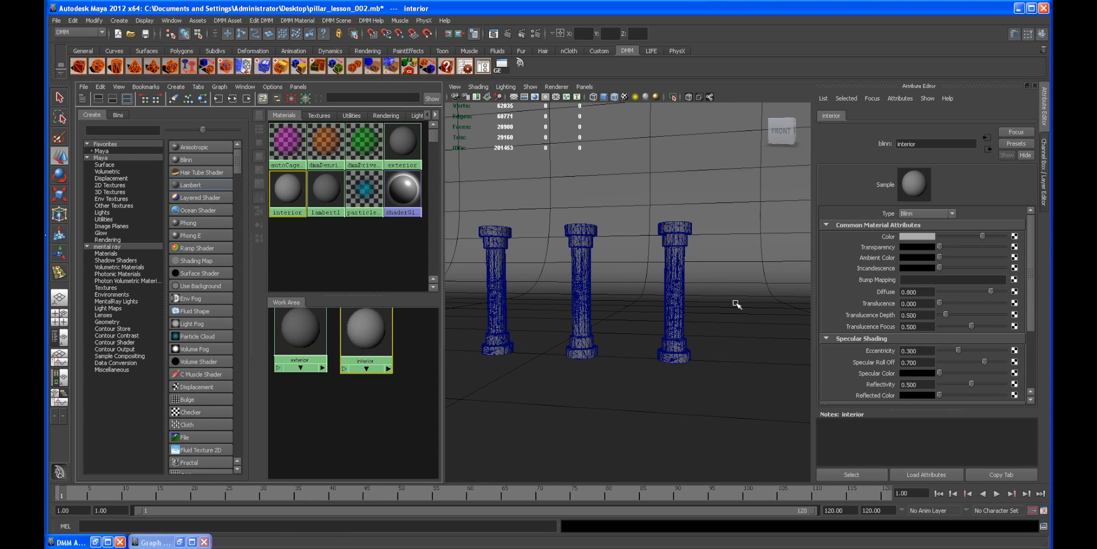
Step: Compare the exterior and interior materials' colors in their color pickers
left_click(301, 330)
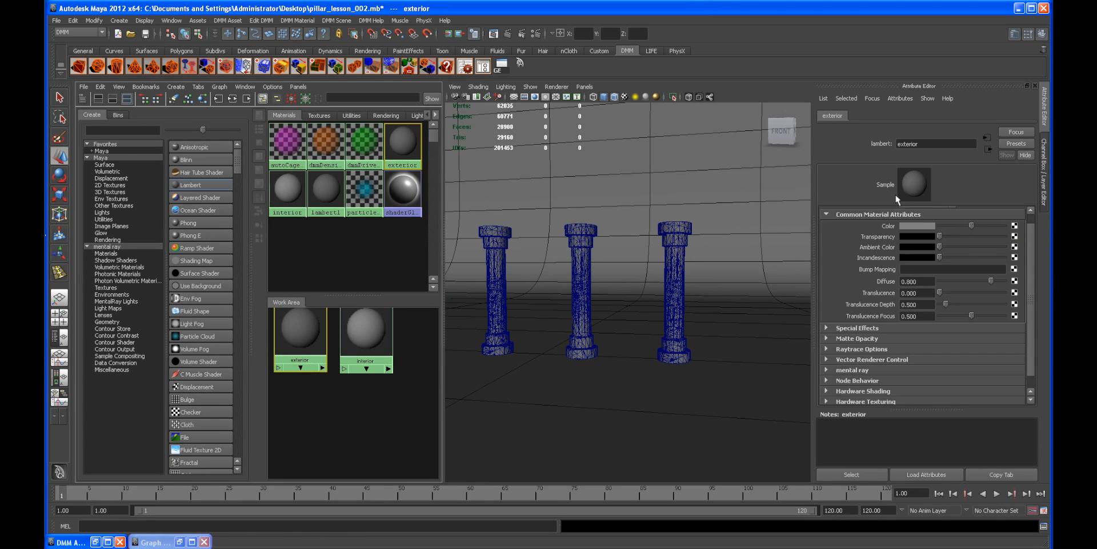
left_click(924, 227)
left_click(366, 330)
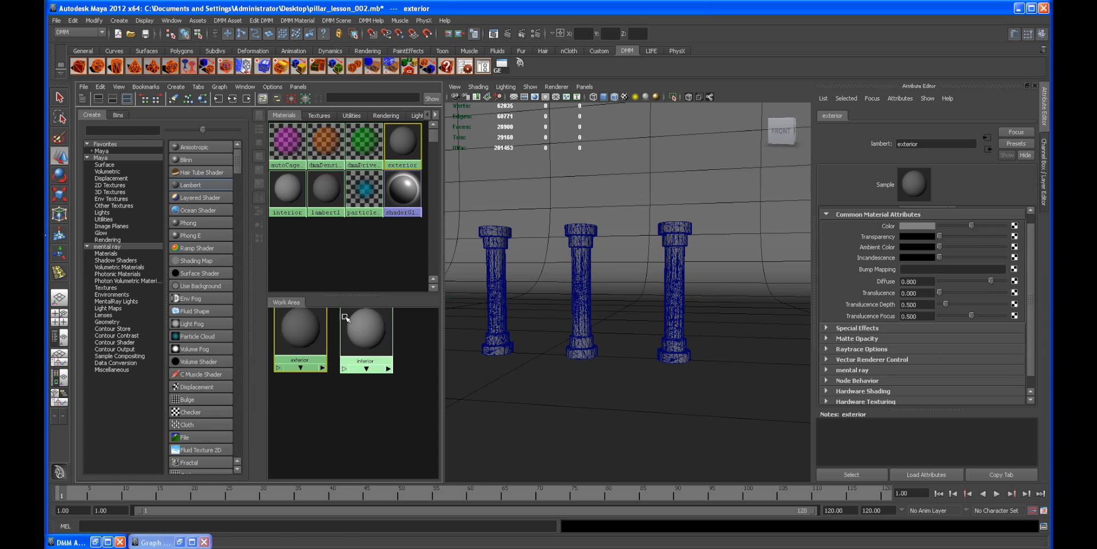
left_click(925, 238)
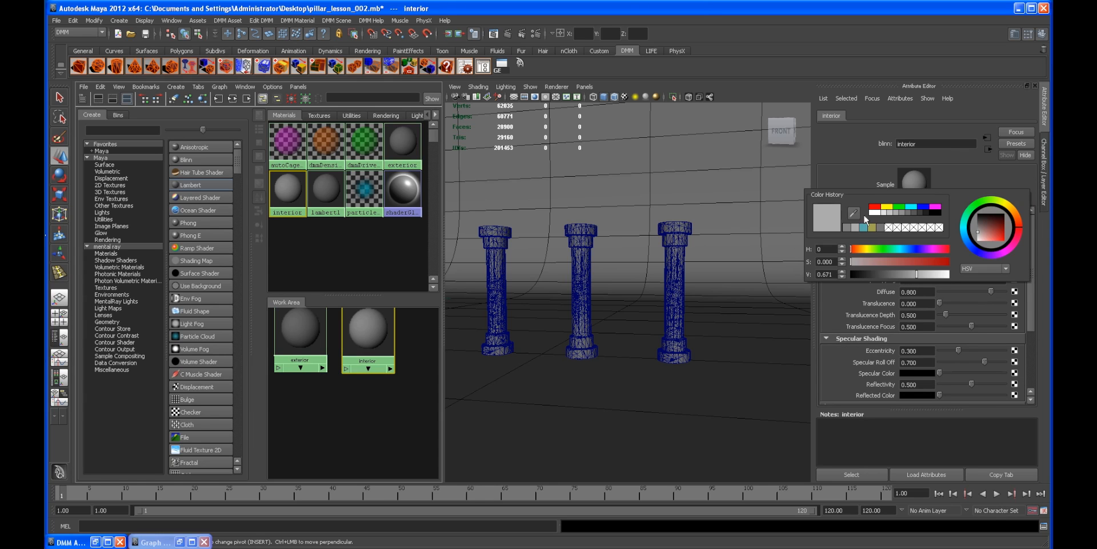
scroll(657, 281, "up", 2)
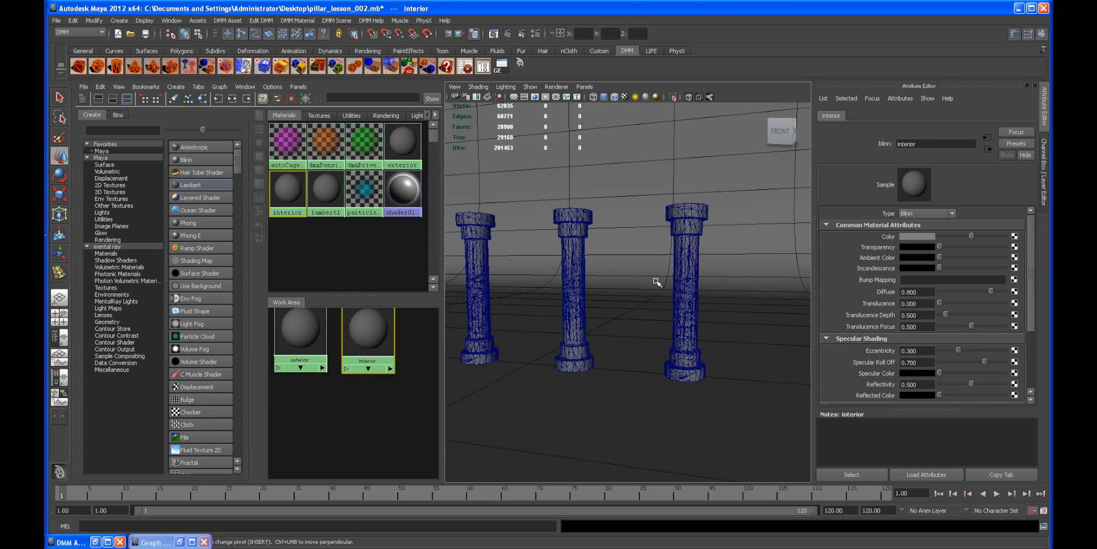
left_click(1044, 177)
Step: Show the density_region and passive_region layers in the viewport and select the leftmost pillar
key("space")
right_click_drag(691, 287, 505, 256, "alt")
mouse_move(505, 256)
left_mouse_down("alt")
mouse_move(509, 272)
mouse_move(637, 299)
mouse_move(551, 265)
mouse_move(493, 271)
left_mouse_up("alt")
left_click(338, 267)
left_click_drag(395, 275, 365, 283, "alt")
right_click_drag(365, 283, 786, 310, "alt")
left_click(941, 390)
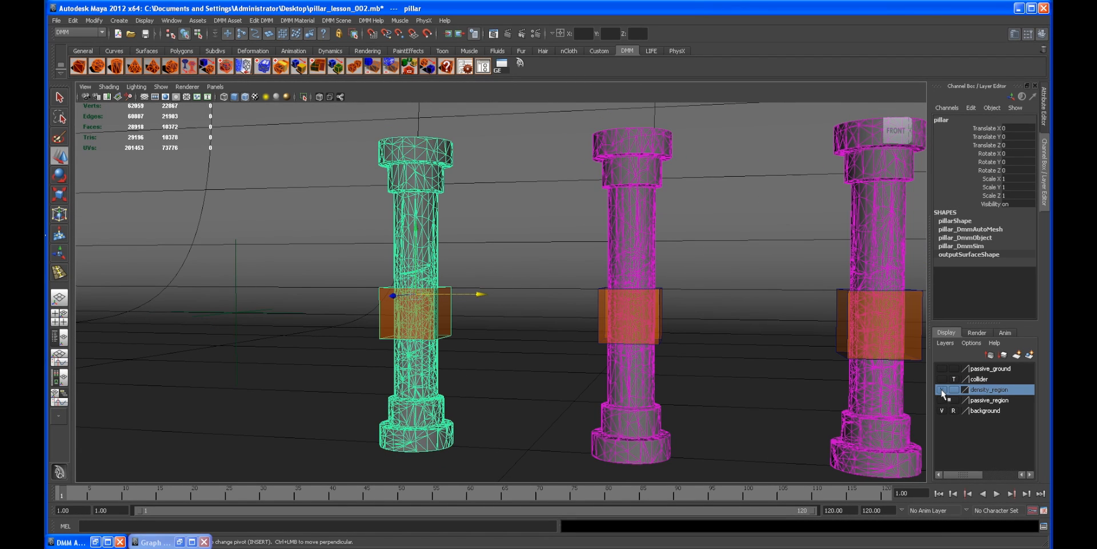
left_click(942, 400)
right_click_drag(931, 393, 608, 225, "alt")
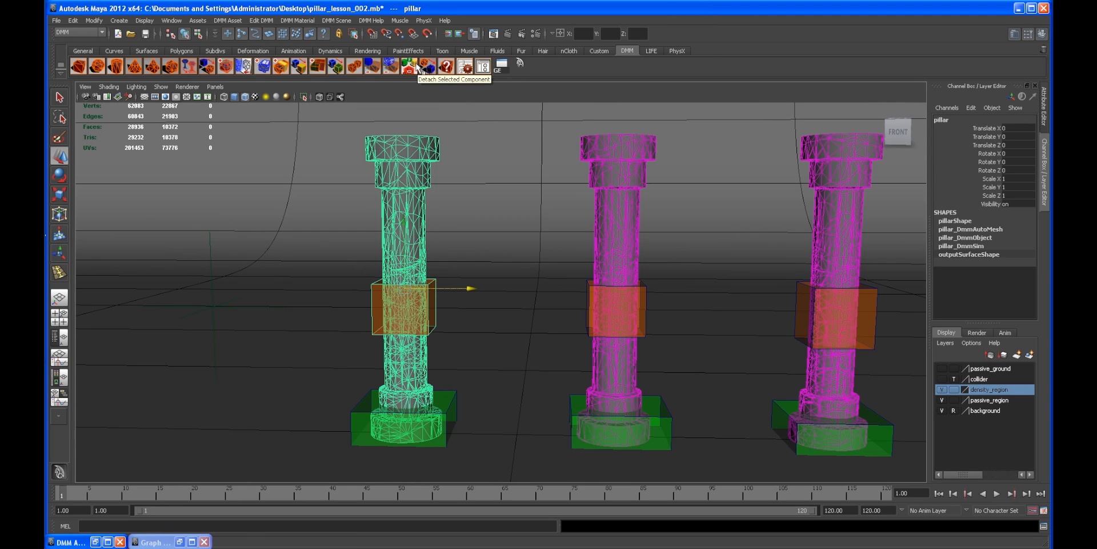
Step: Duplicate the selected pillar as a DMM object and move the copy to the right of the others, about X 32
left_click(356, 67)
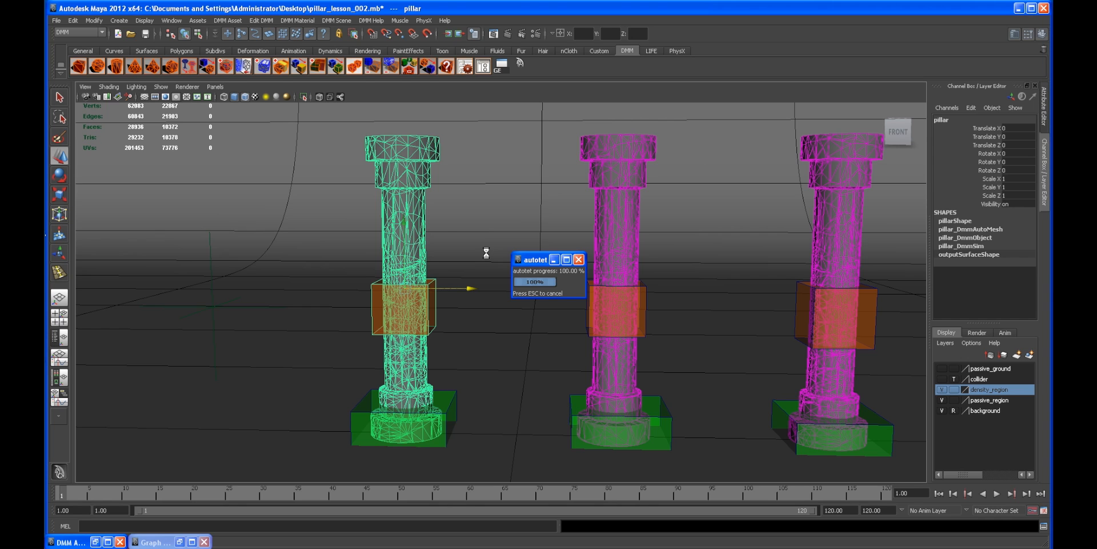
left_click_drag(657, 307, 490, 304, "alt")
key("ctrl+d")
left_click_drag(413, 285, 653, 297)
middle_click_drag(693, 344, 852, 355)
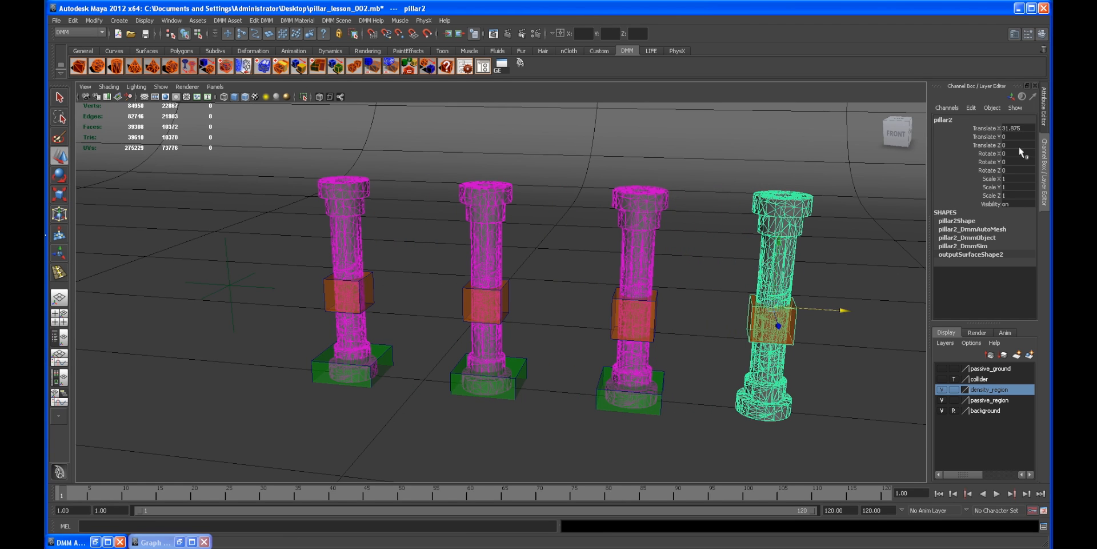
Step: Rotate the new pillar to -90 degrees around Y and shift it to about X 33
key("e")
left_click_drag(805, 337, 707, 334)
left_click(1023, 161)
type("-90")
key("Return")
middle_click_drag(866, 281, 835, 282, "alt")
key("w")
left_click_drag(809, 311, 833, 315)
left_click_drag(827, 348, 816, 321, "alt")
middle_click_drag(814, 297, 640, 279, "alt")
right_click_drag(640, 278, 673, 284, "alt")
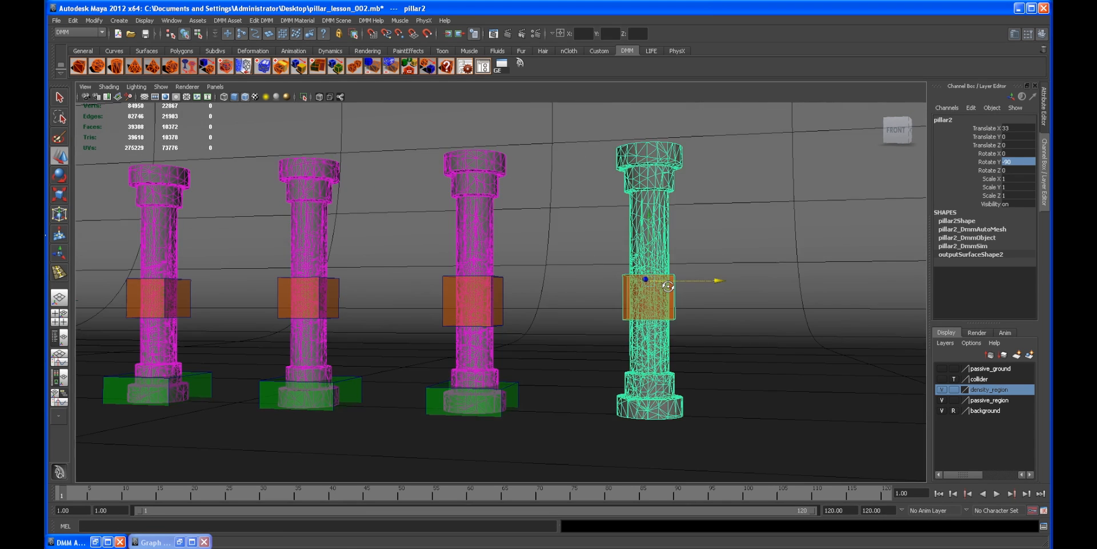
Step: Select the fourth pillar's density region cube and lower it to about Y 6.5
left_click_drag(674, 284, 668, 290, "alt")
left_click(672, 294)
middle_click_drag(702, 310, 611, 305, "alt")
right_click_drag(612, 305, 738, 272, "alt")
left_click_drag(605, 221, 605, 224)
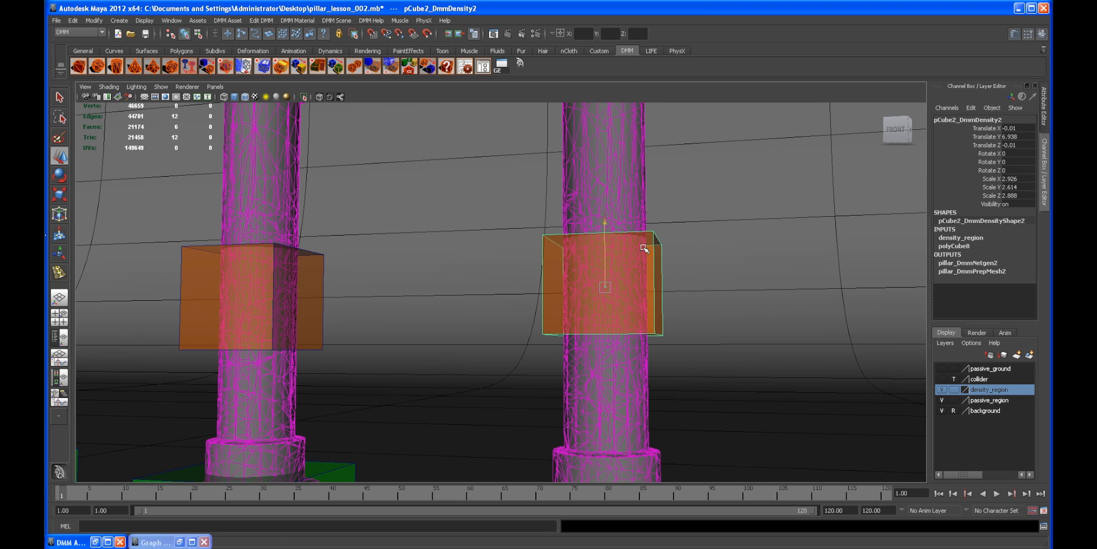
left_click_drag(680, 248, 727, 260)
right_click_drag(727, 260, 659, 241, "alt")
middle_click_drag(658, 242, 716, 240, "alt")
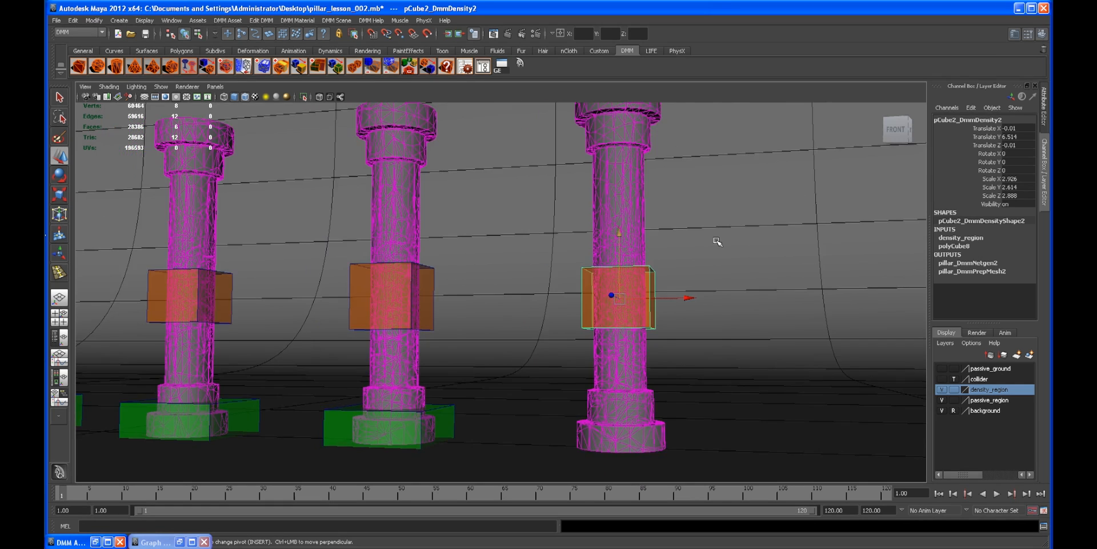
Step: Examine the pillars and their density regions from different angles
right_click_drag(716, 240, 572, 228, "alt")
middle_click_drag(571, 227, 702, 233, "alt")
left_click_drag(703, 233, 630, 250, "alt")
right_click_drag(630, 250, 709, 255, "alt")
left_click_drag(709, 255, 657, 251, "alt")
left_click(243, 191)
left_click_drag(525, 261, 590, 259, "alt")
left_click_drag(651, 260, 563, 245, "alt")
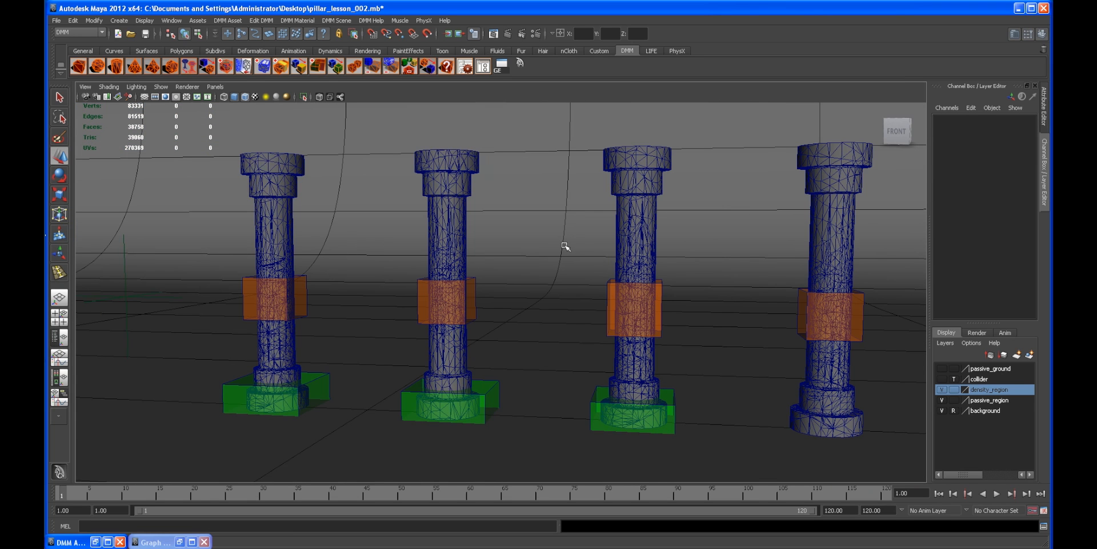
left_click_drag(459, 214, 440, 267, "alt")
right_click_drag(441, 267, 567, 261, "alt")
Step: Select the leftmost pillar and duplicate it as a new DMM object
left_click(280, 230)
left_click_drag(427, 269, 507, 279, "alt")
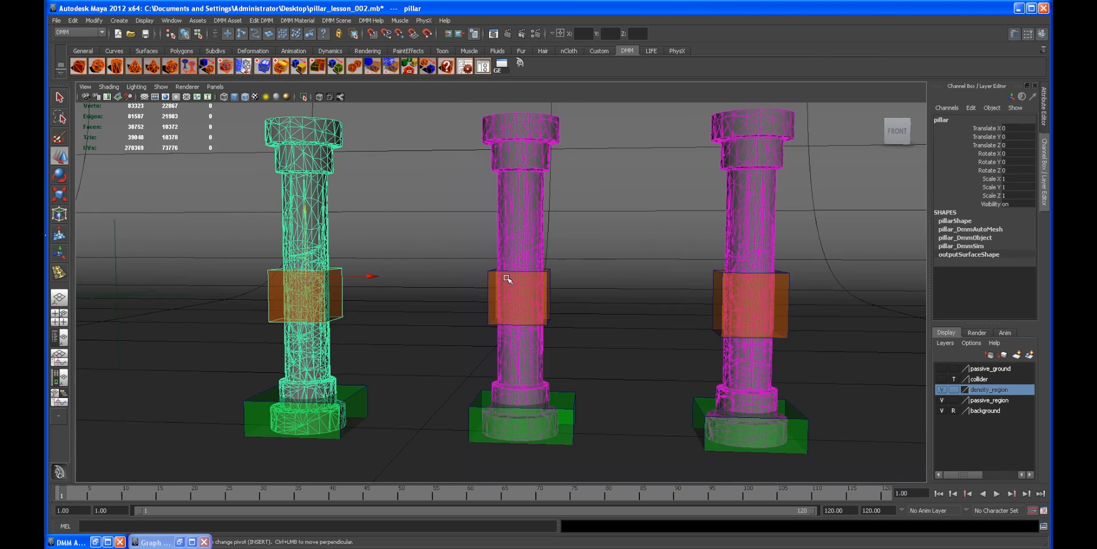
right_click_drag(577, 277, 541, 273, "alt")
left_click_drag(541, 273, 504, 290, "alt")
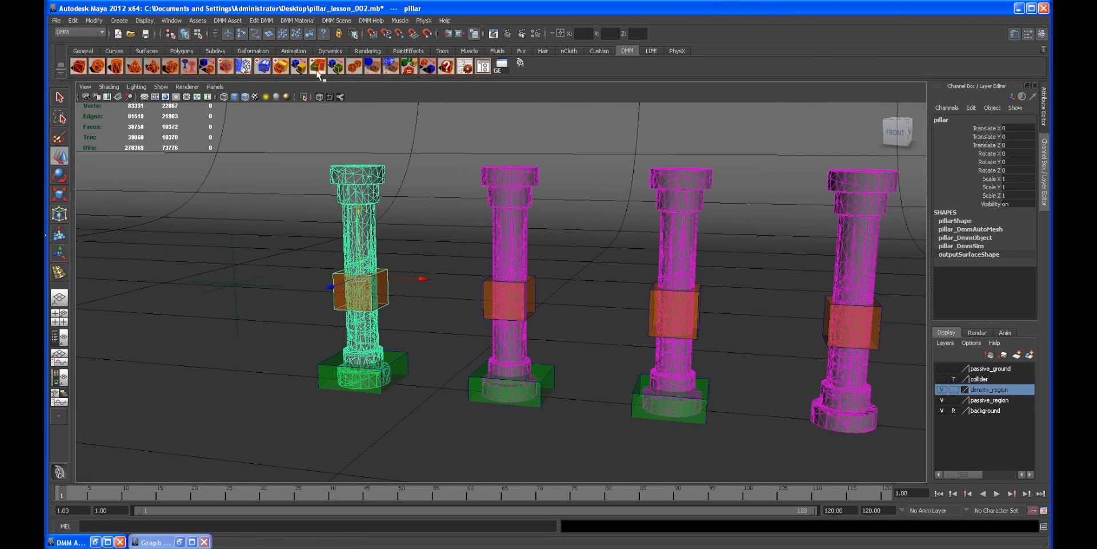
left_click(355, 67)
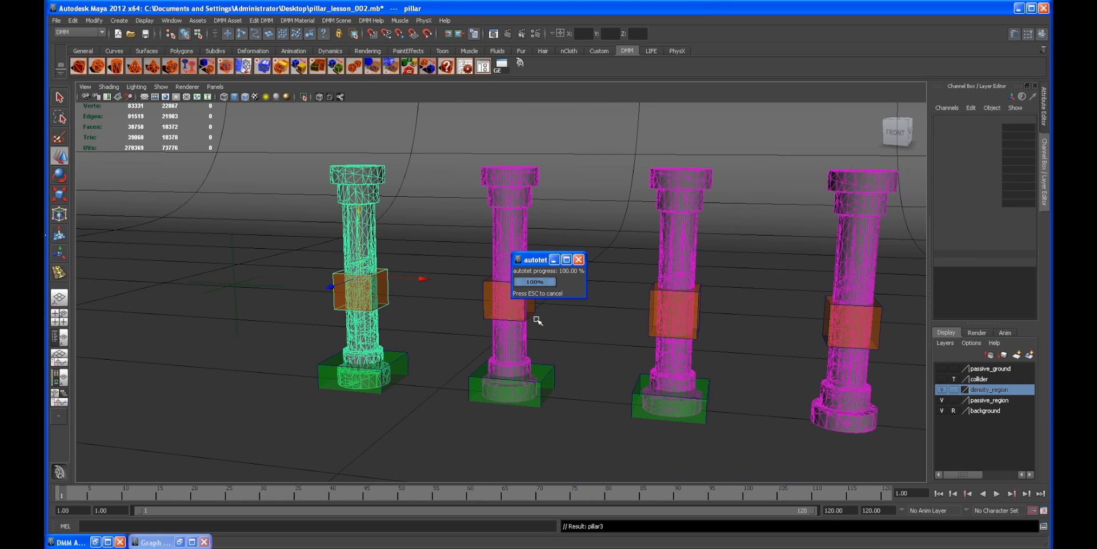
scroll(643, 329, "down", 1)
middle_click_drag(640, 331, 566, 329, "alt")
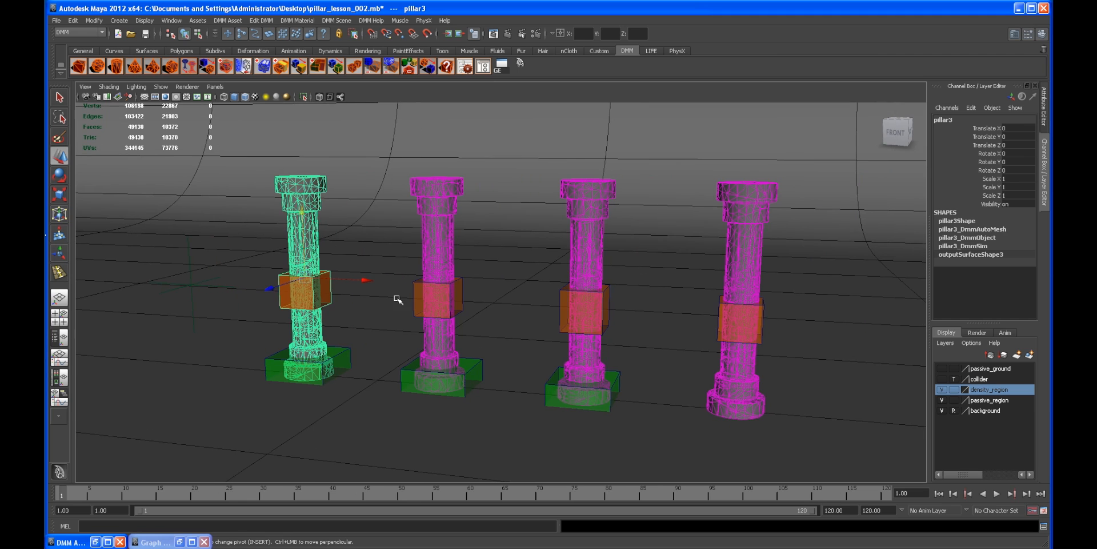
Step: Move the new pillar copy to about X 43.5 and rotate it 180 degrees around Y
left_click_drag(366, 281, 966, 348)
middle_click_drag(731, 313, 541, 310, "alt")
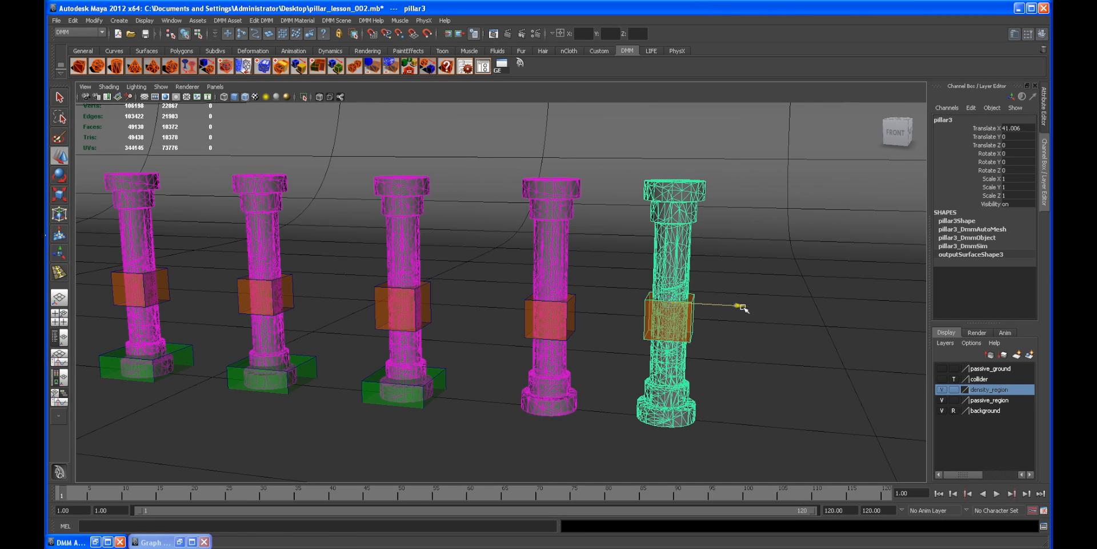
left_click_drag(742, 308, 755, 333)
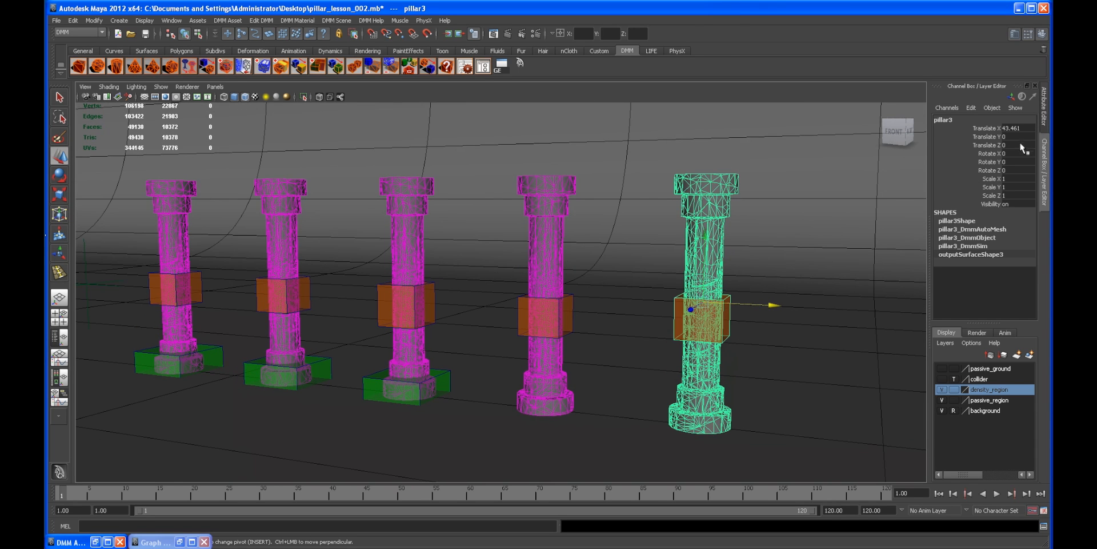
key("e")
left_click_drag(661, 316, 620, 316)
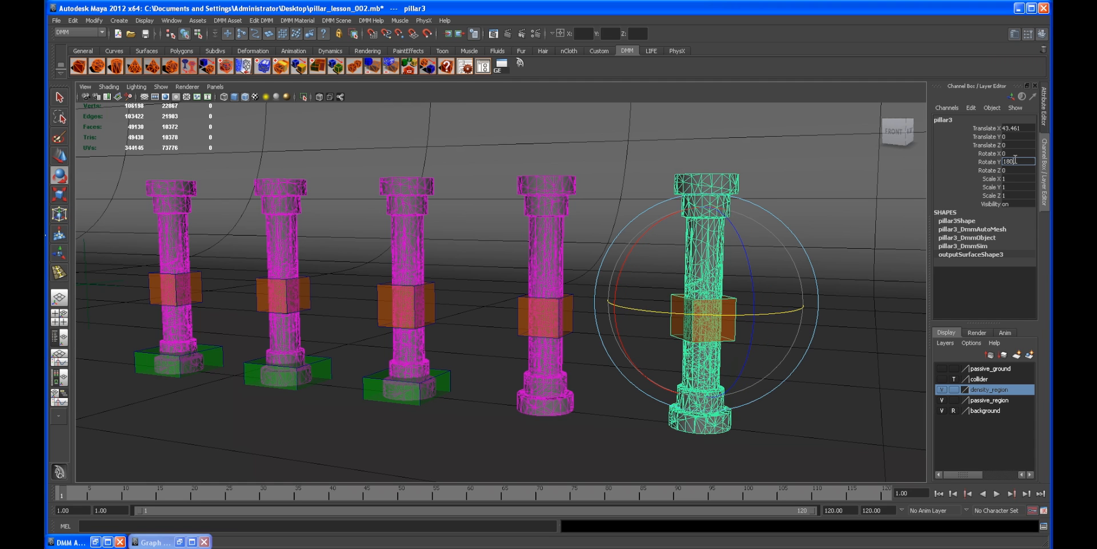
left_click(1015, 160)
type("180")
key("Return")
Step: Inspect the two duplicated pillars from several angles
left_click_drag(709, 271, 599, 312, "alt")
right_click_drag(599, 312, 504, 307, "alt")
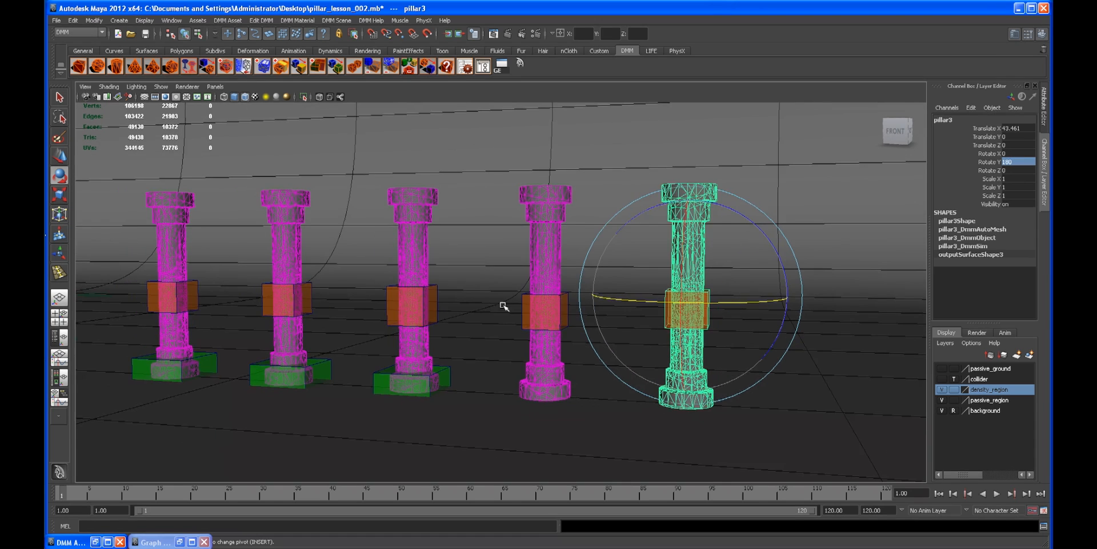
left_click_drag(505, 306, 377, 277, "alt")
middle_click_drag(376, 277, 565, 279, "alt")
left_click_drag(637, 287, 627, 282, "alt")
middle_click_drag(627, 282, 539, 277, "alt")
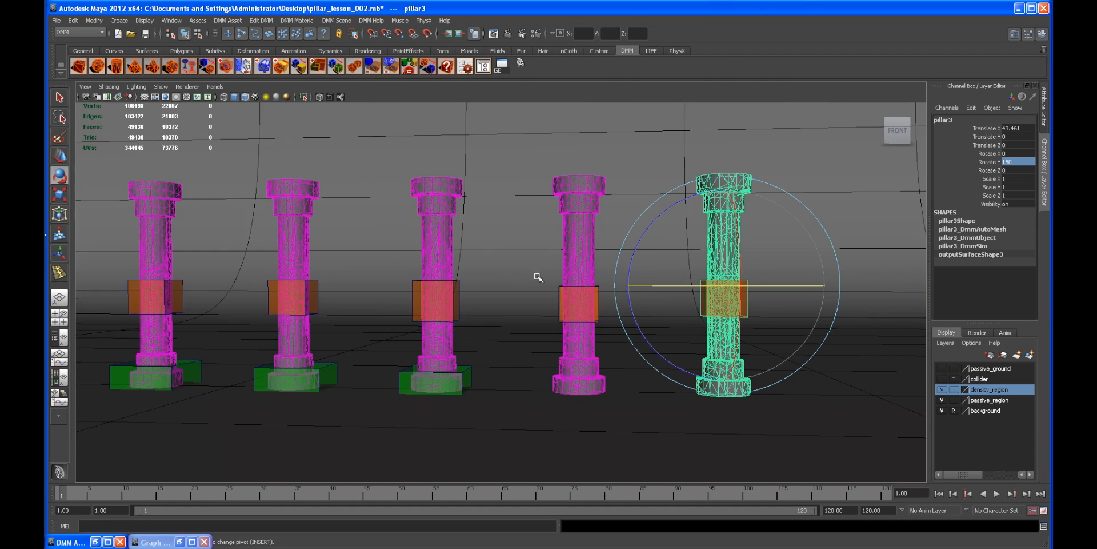
left_click_drag(572, 278, 546, 282, "alt")
middle_click_drag(546, 282, 525, 287, "alt")
left_click_drag(526, 286, 534, 286, "alt")
right_click_drag(533, 286, 563, 269, "alt")
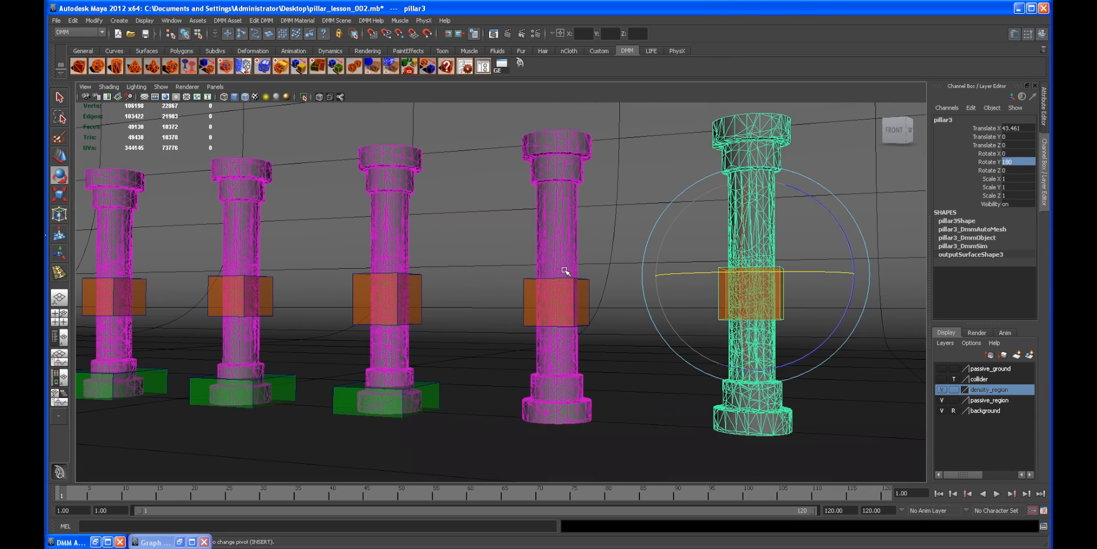
left_click(570, 288)
left_click_drag(328, 403, 235, 361, "alt")
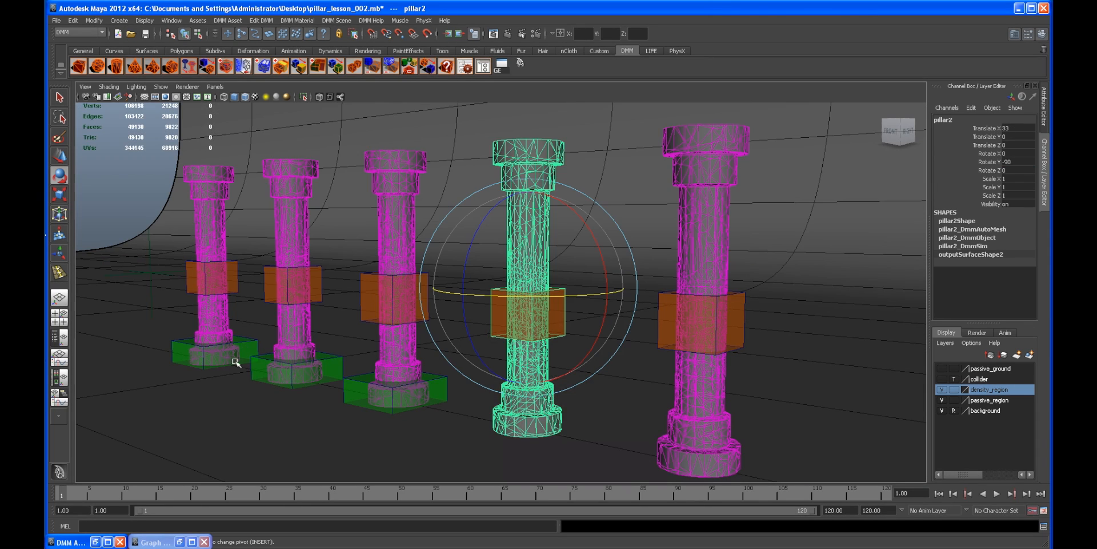
left_click_drag(368, 408, 379, 399, "alt")
right_click_drag(380, 398, 454, 401, "alt")
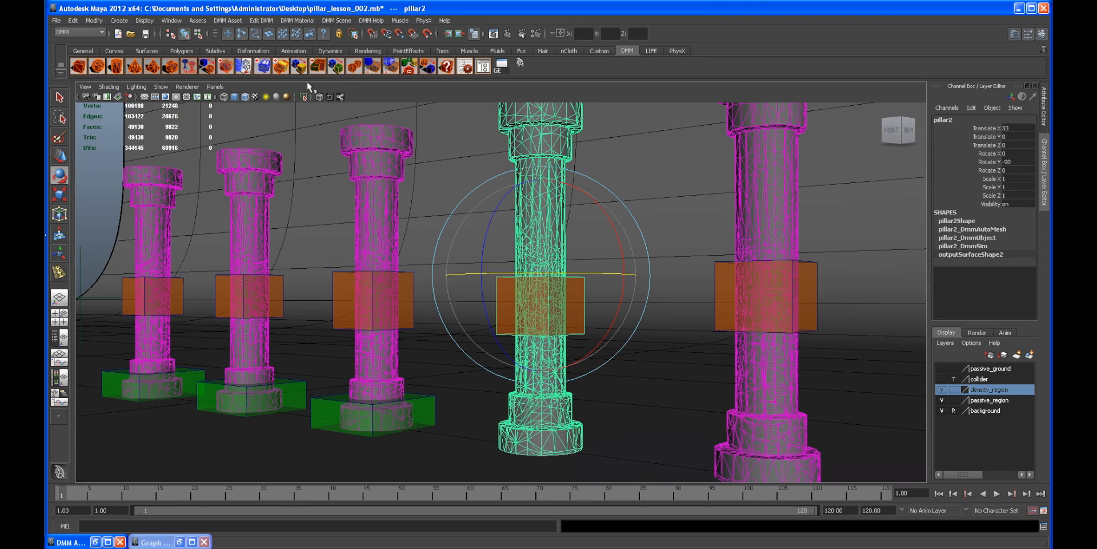
Step: Move the fourth pillar's passive cube down to its base, about X 33.1 and Y -0.94, scaling it to about 4.85
left_click(589, 350)
left_click_drag(655, 406, 587, 371, "alt")
key("Insert")
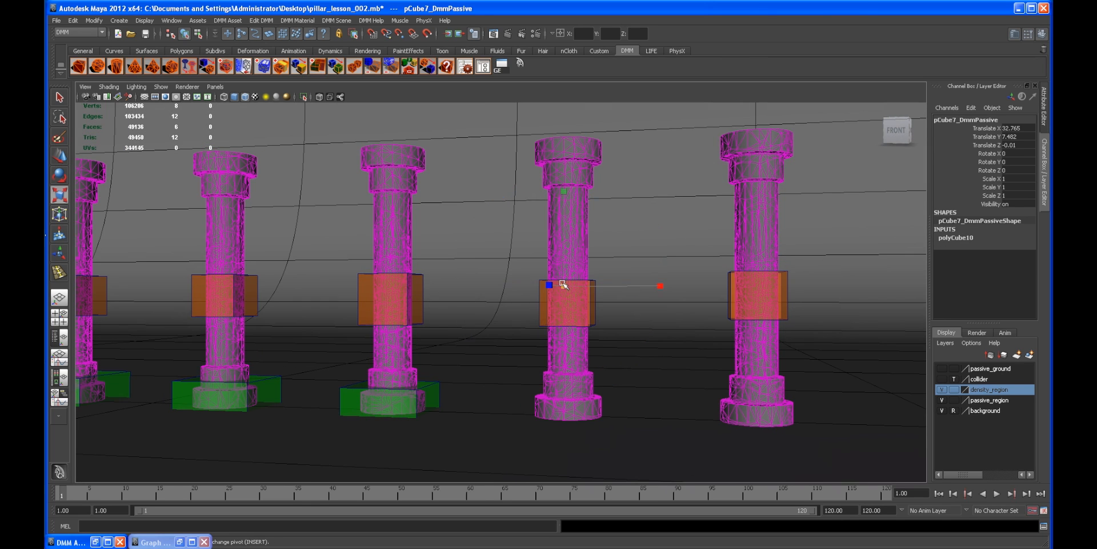
middle_click_drag(616, 294, 640, 295)
left_click_drag(627, 328, 616, 331, "alt")
key("w")
left_click_drag(583, 286, 571, 307, "alt")
mouse_move(561, 235)
left_mouse_down()
mouse_move(578, 392)
mouse_move(563, 428)
mouse_move(548, 428)
left_mouse_up()
key("Insert")
left_click_drag(590, 374, 600, 406, "alt")
key("w")
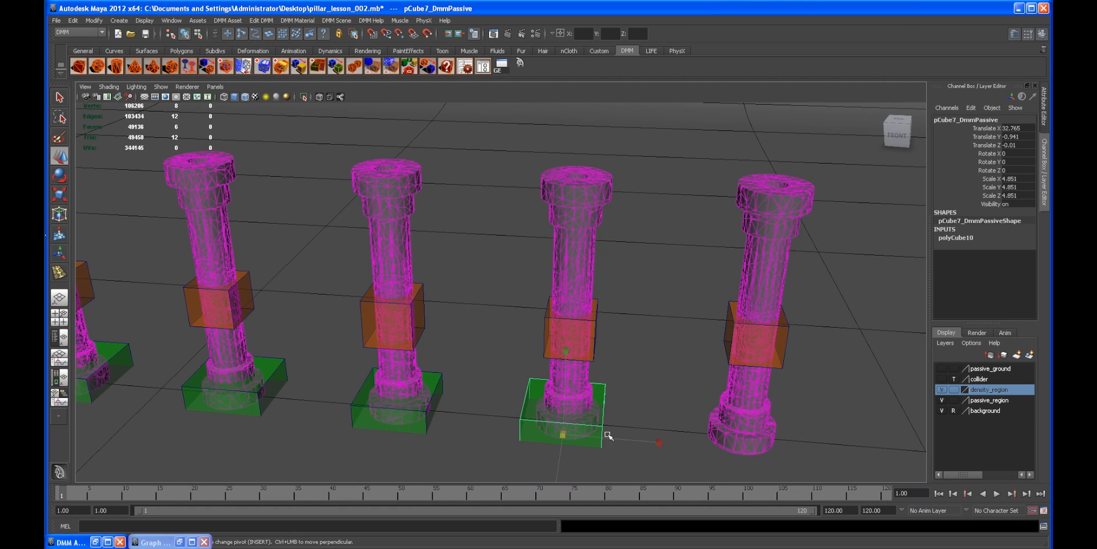
left_click_drag(628, 441, 639, 441)
left_click_drag(597, 439, 592, 417, "alt")
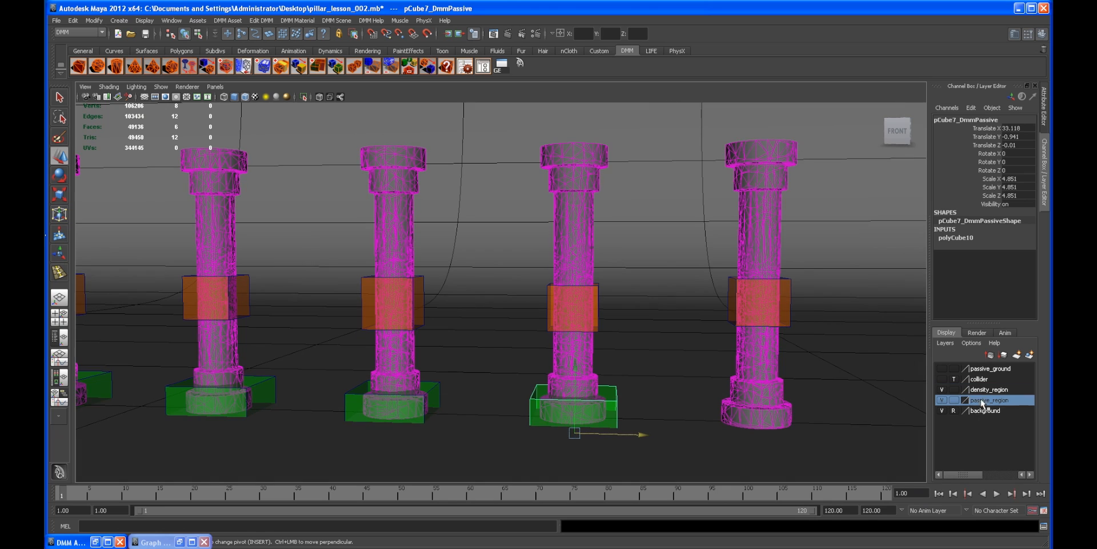
Step: Add the selected passive cube to the passive_region layer
left_click(943, 401)
left_click(943, 400)
right_click(958, 401)
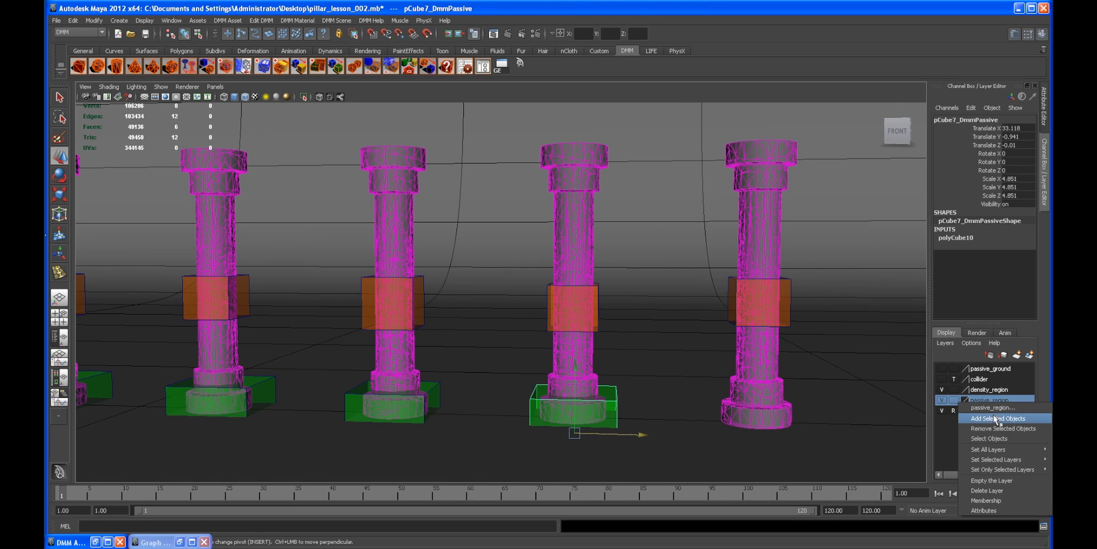
left_click(983, 407)
left_click(942, 400)
left_click(800, 400)
left_click(779, 399)
Step: Create a DMM passive cube and place it at the rightmost pillar's base, about X 43.5, scaled to about 4.29
left_click(321, 74)
middle_click_drag(669, 322, 527, 323, "alt")
left_click_drag(526, 323, 517, 337, "alt")
key("r")
left_click_drag(526, 305, 568, 311, "alt")
key("w")
left_click_drag(541, 260, 529, 436)
key("r")
left_click_drag(528, 437, 601, 413, "alt")
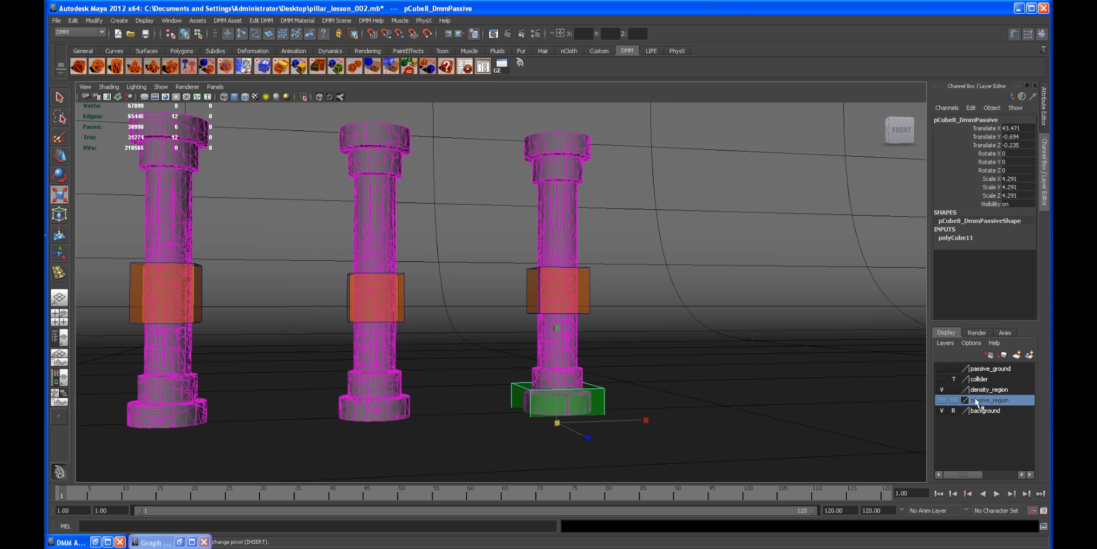
Step: Add the new passive cube to the passive_region layer and hide the passive_region and density_region layers
right_click(976, 402)
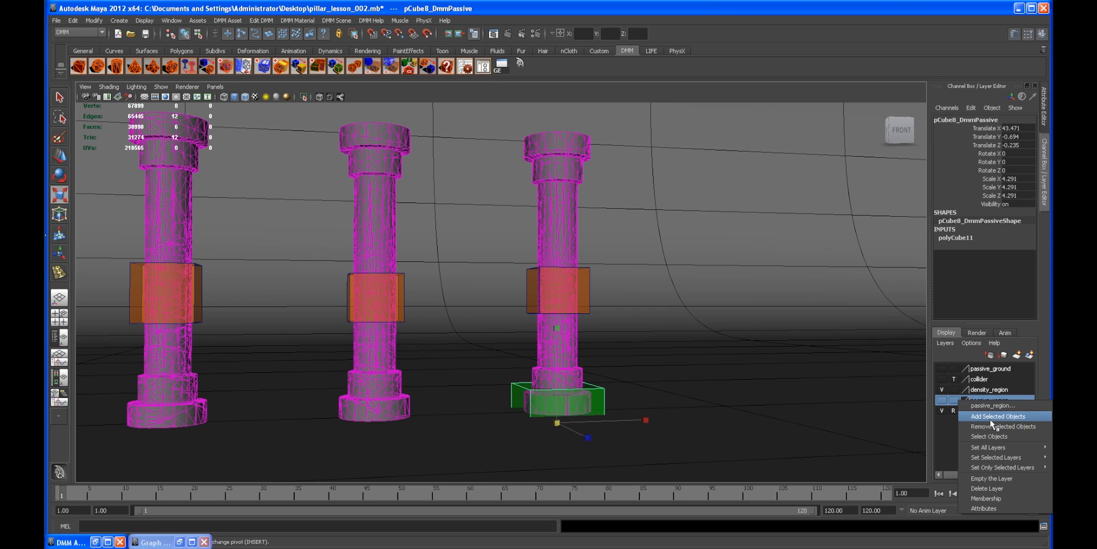
left_click(996, 416)
left_click(943, 401)
left_click(944, 400)
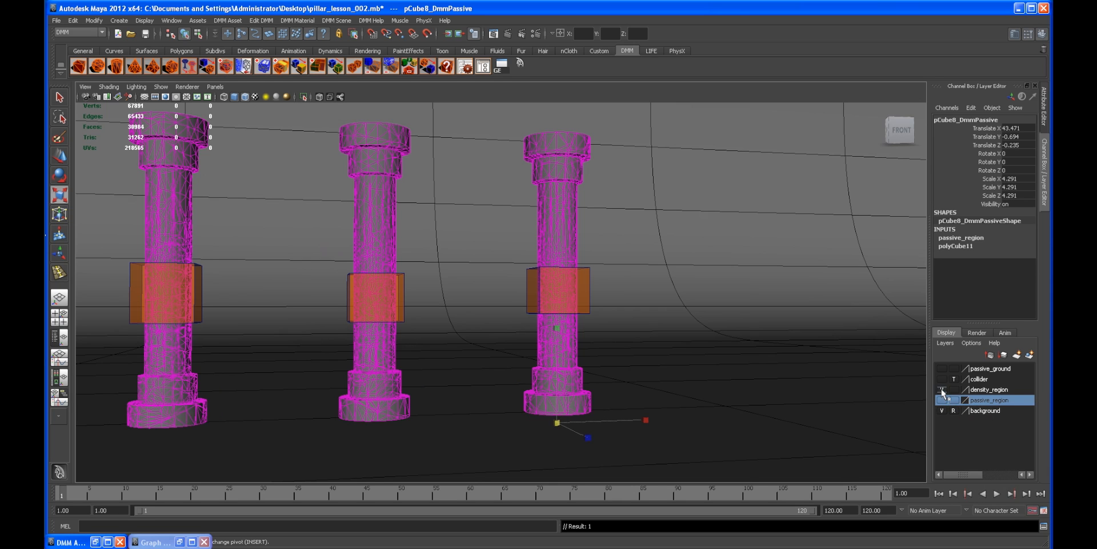
left_click(942, 390)
Step: Review the five pillars with the region layers hidden
left_click_drag(611, 318, 553, 313, "alt")
right_click_drag(553, 314, 351, 269, "alt")
middle_click_drag(351, 269, 551, 297, "alt")
left_click_drag(551, 297, 417, 278, "alt")
right_click_drag(418, 279, 558, 338, "alt")
mouse_move(558, 338)
left_mouse_down("alt")
mouse_move(536, 323)
mouse_move(549, 327)
left_mouse_up("alt")
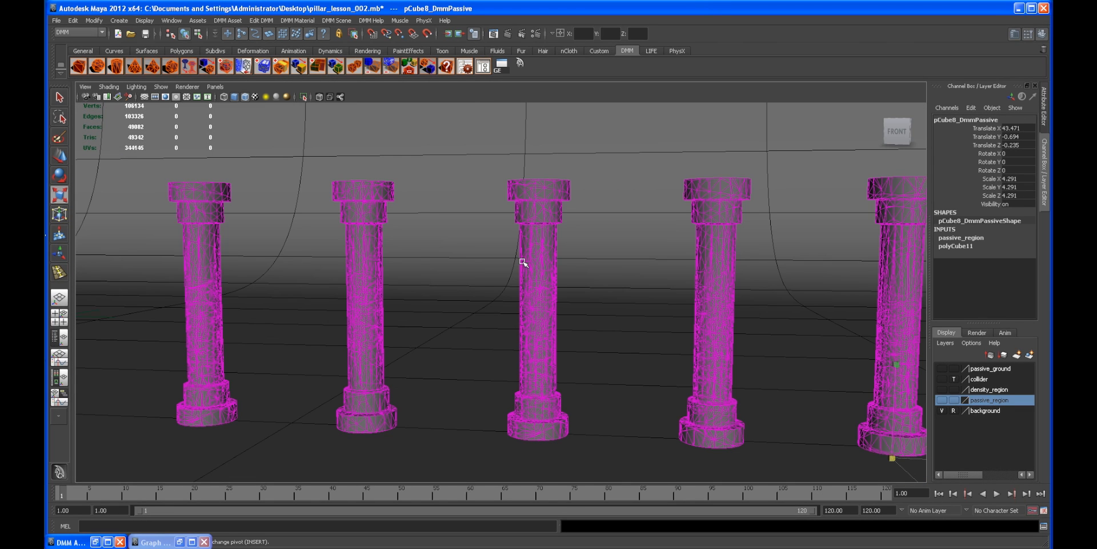
left_click_drag(448, 245, 426, 297, "alt")
left_click(649, 198)
left_click_drag(647, 200, 524, 243, "alt")
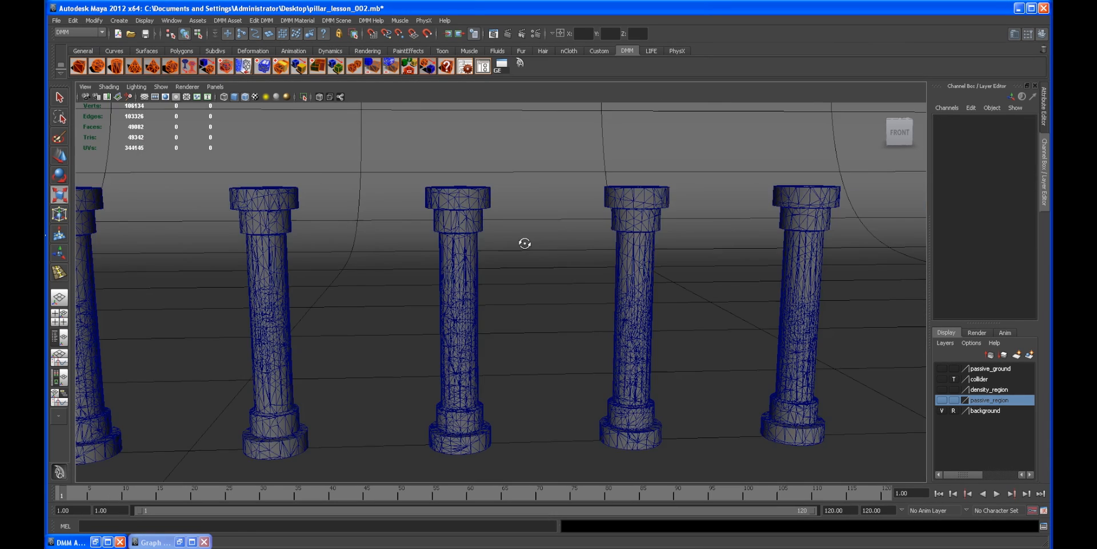
right_click_drag(561, 241, 465, 258, "alt")
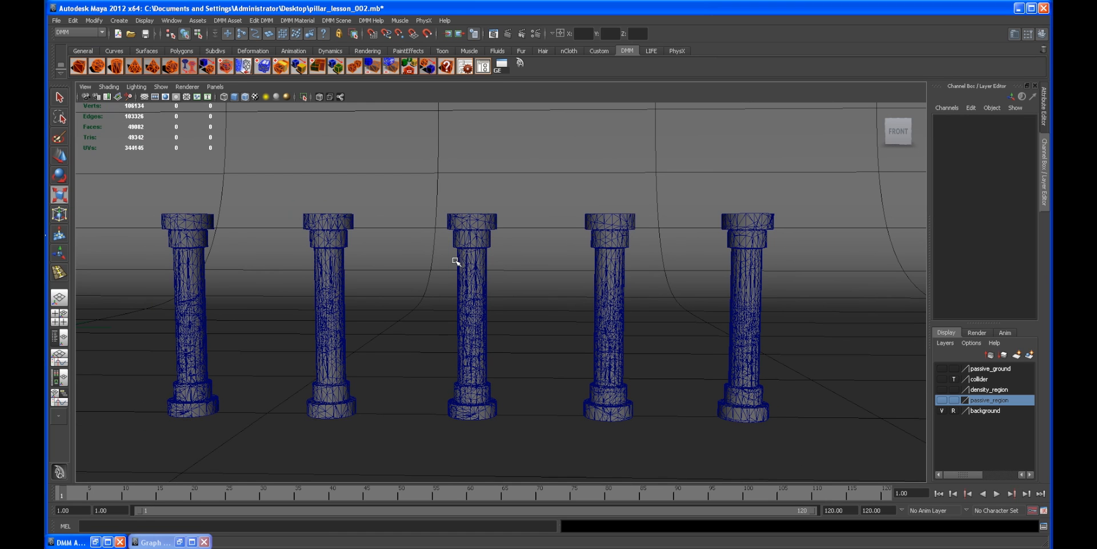
left_click_drag(455, 260, 539, 268, "alt")
scroll(540, 267, "down", 3)
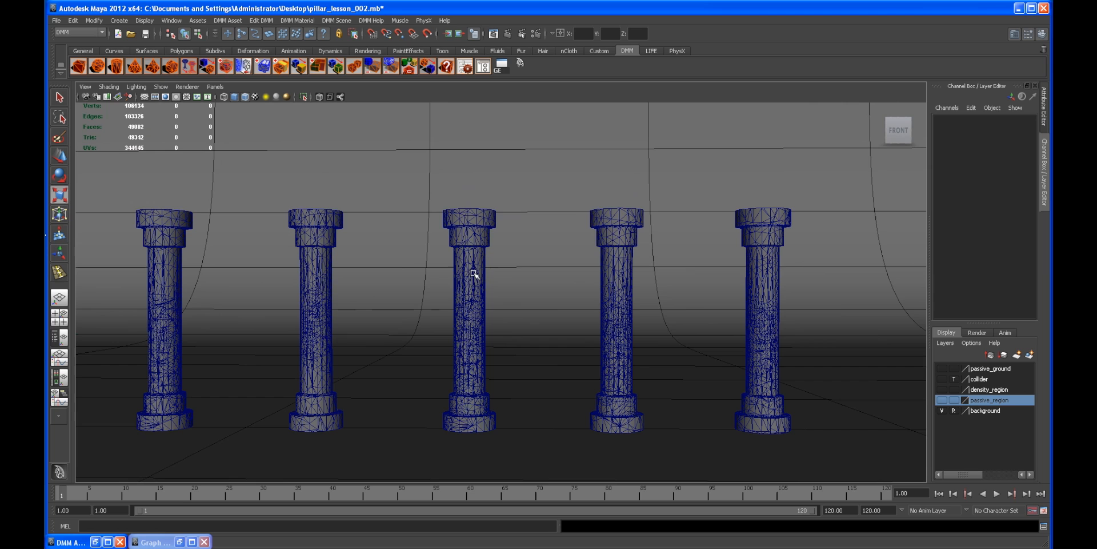
left_click_drag(469, 274, 549, 291, "alt")
scroll(443, 278, "up", 2)
scroll(549, 291, "down", 1)
middle_click_drag(496, 288, 506, 285, "alt")
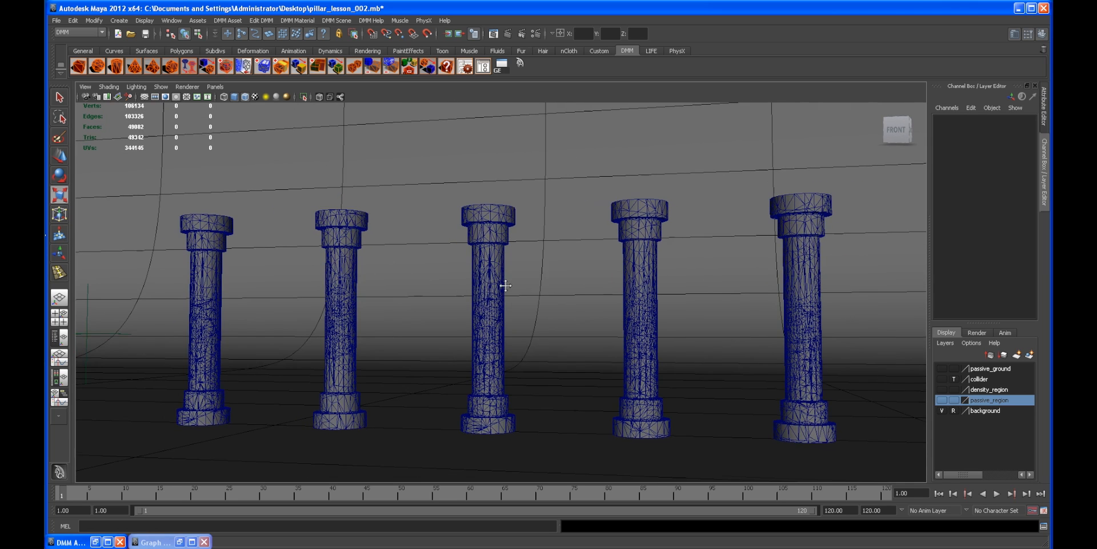
right_click_drag(506, 285, 506, 283, "alt")
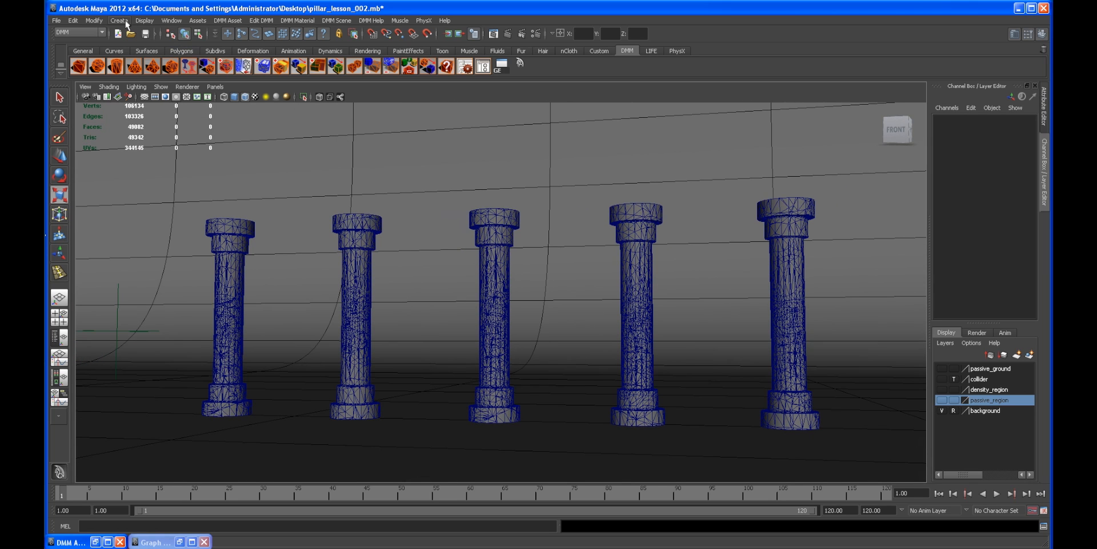
Step: Create a point light and position it above and in front of the pillars
left_click(126, 24)
mouse_move(130, 75)
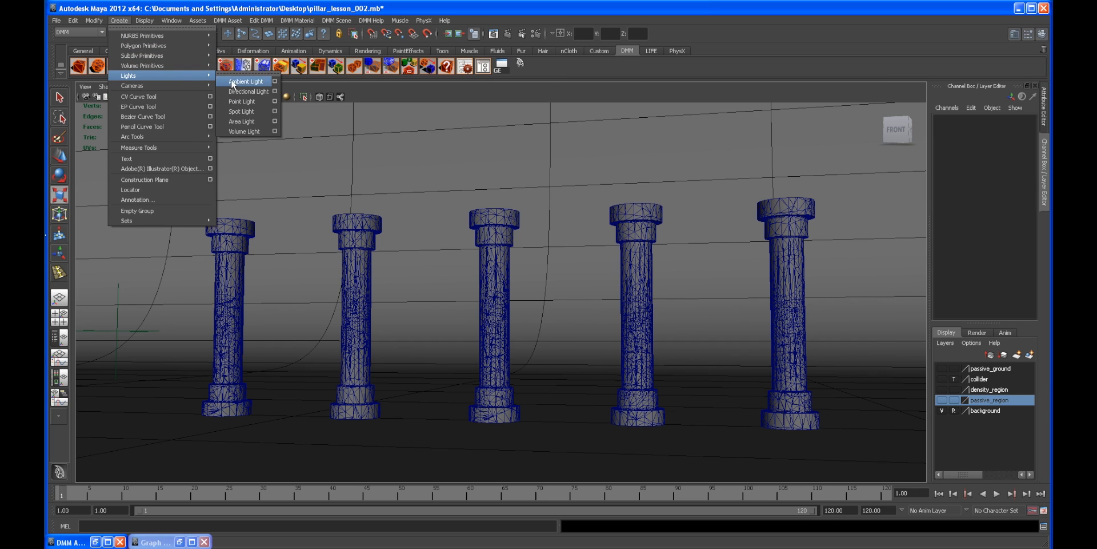
left_click(241, 101)
left_click_drag(319, 183, 254, 195, "alt")
key("w")
left_click_drag(259, 108, 387, 248, "alt")
left_click_drag(313, 193, 178, 214)
left_click_drag(245, 231, 928, 221, "alt")
Step: Duplicate the point light and move the copy toward the right side
key("ctrl+d")
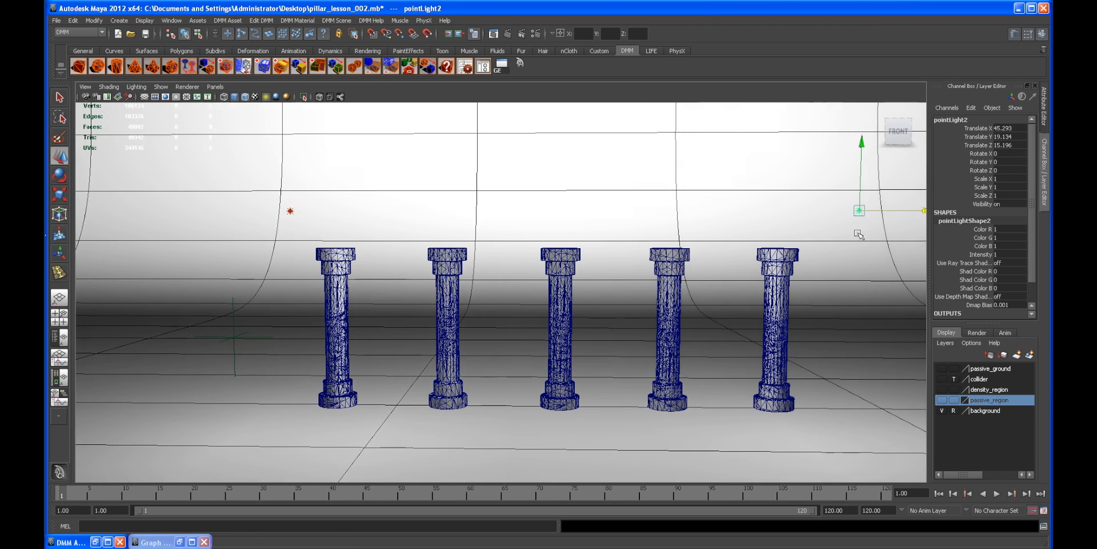
middle_click_drag(781, 231, 634, 242, "alt")
left_click_drag(634, 243, 652, 235, "alt")
scroll(653, 235, "down", 3)
Step: Set the copied light's decay rate to Linear and its intensity to 10
left_click(1043, 106)
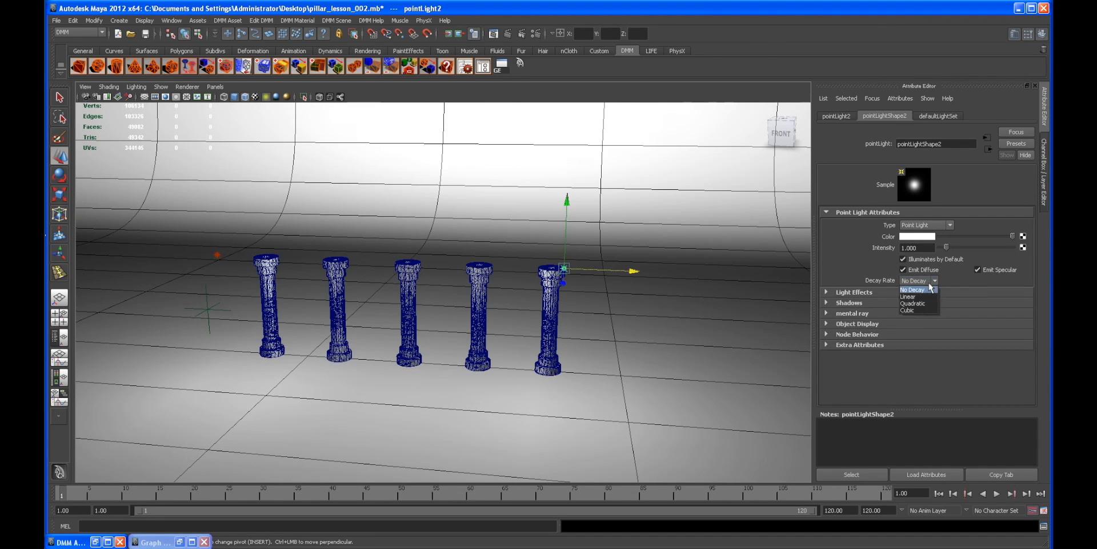
left_click(920, 303)
type("10")
key("Return")
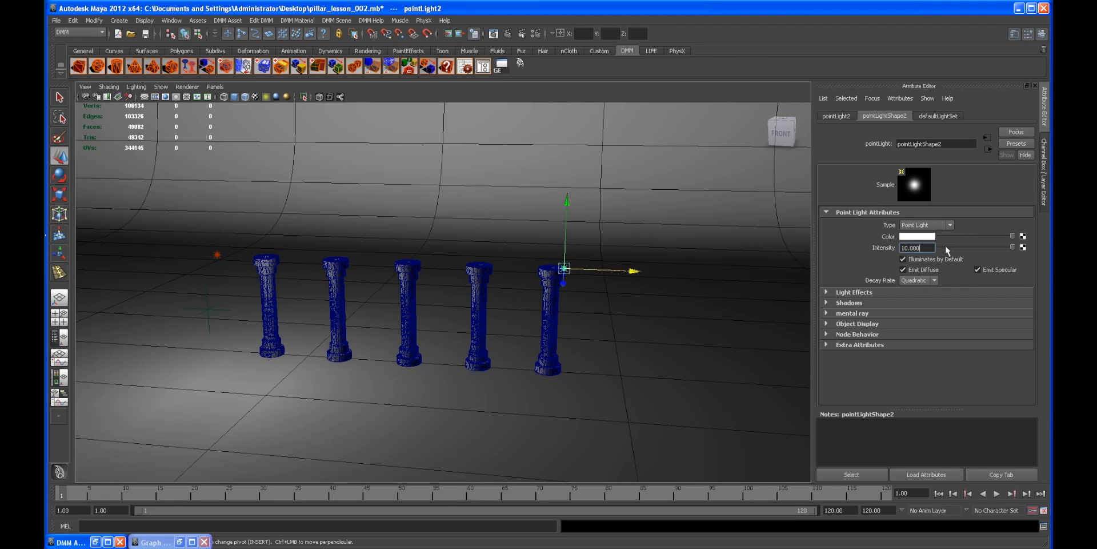
left_click(912, 283)
left_click(917, 293)
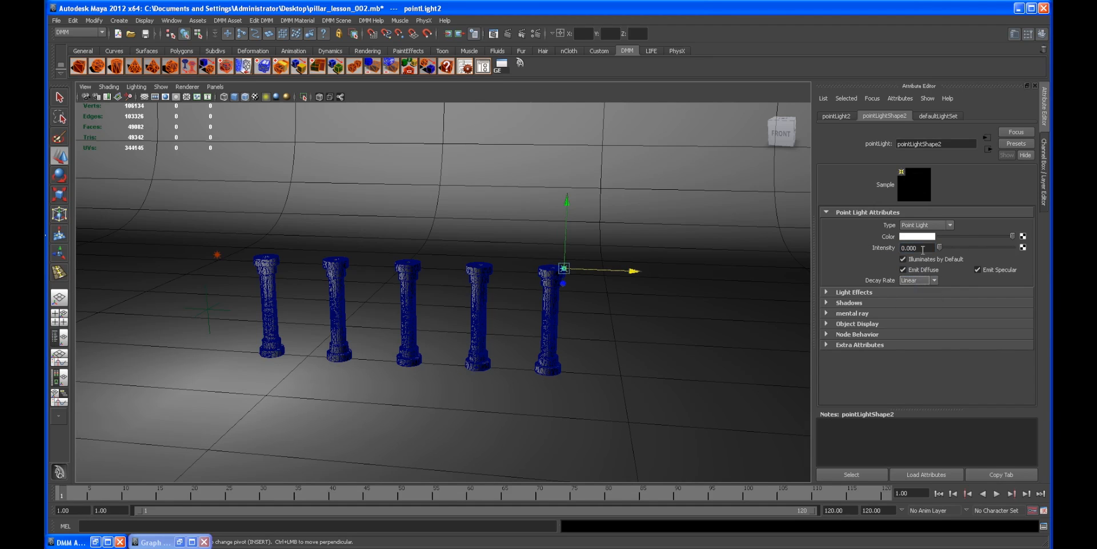
type("10")
key("Return")
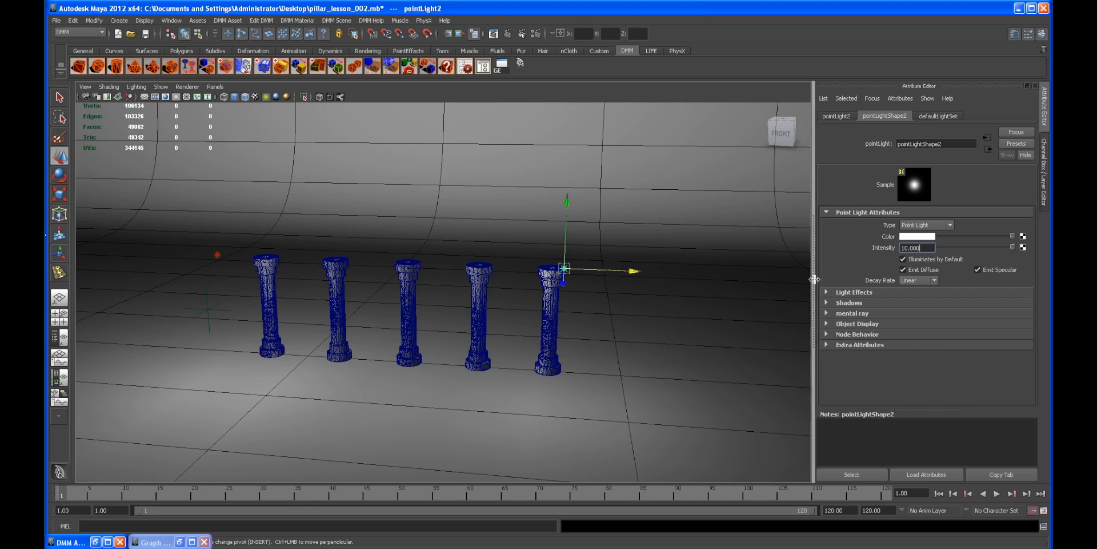
Step: Select the first point light and set its decay rate to Linear
left_click_drag(393, 268, 314, 265, "alt")
left_click(303, 245)
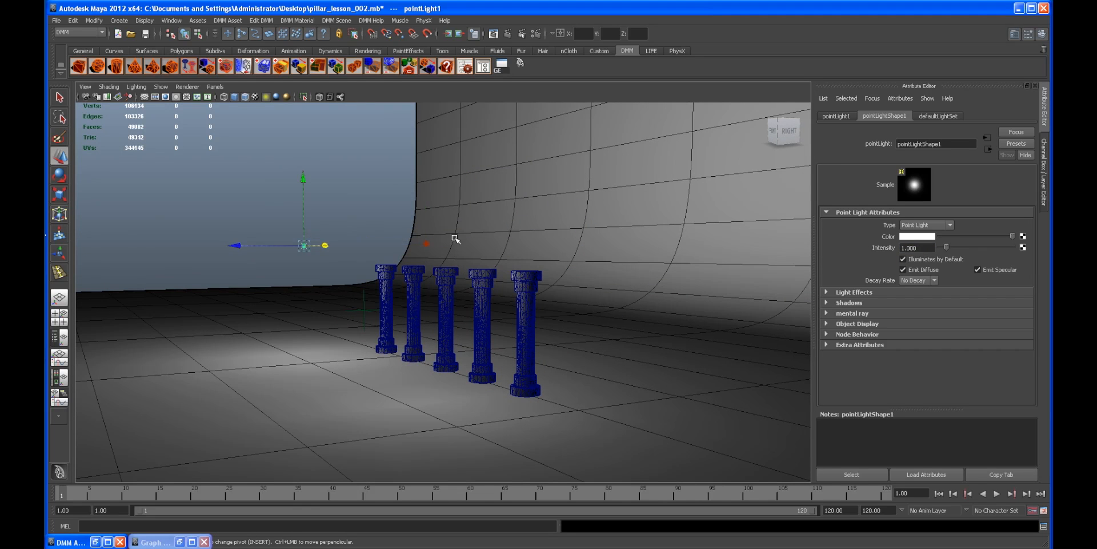
left_click(917, 280)
left_click(922, 296)
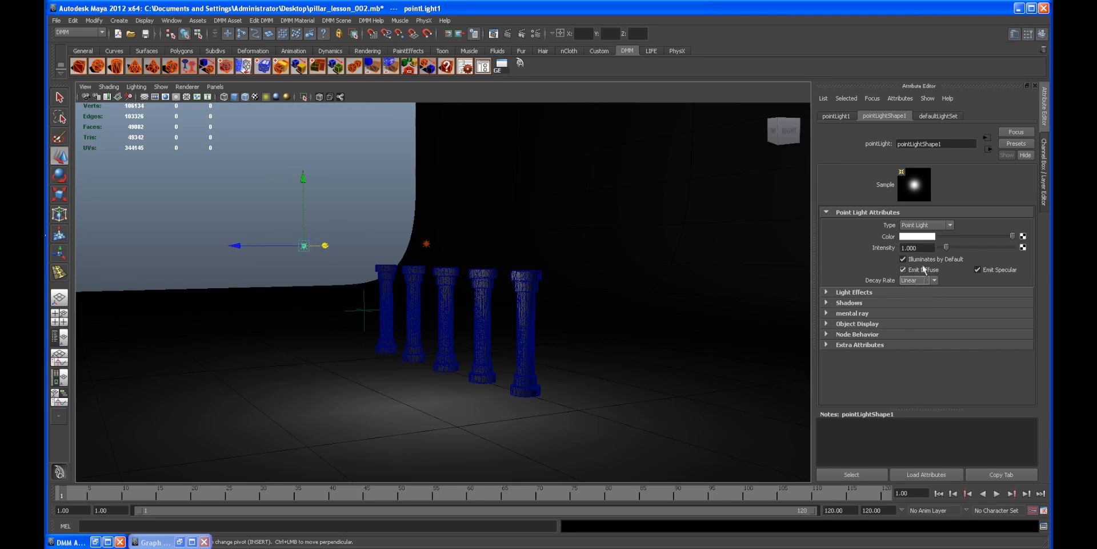
Step: Try intensities of 10, 100 and 50 on the first point light
type("10")
key("Return")
left_click_drag(366, 309, 321, 315, "alt")
double_click(928, 247)
type("100")
key("Return")
double_click(917, 247)
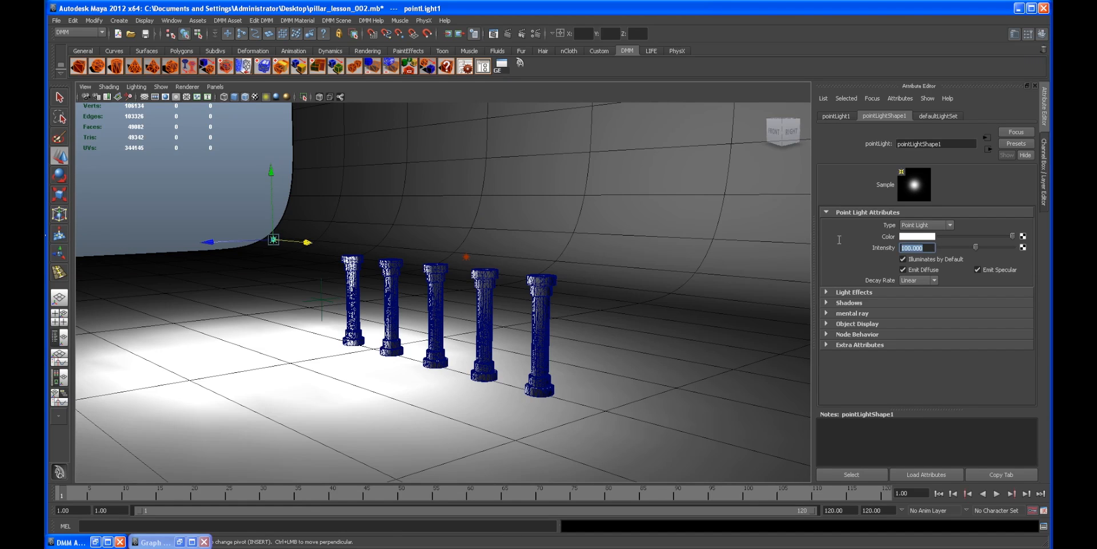
type("50")
key("Return")
left_click_drag(503, 283, 567, 285, "alt")
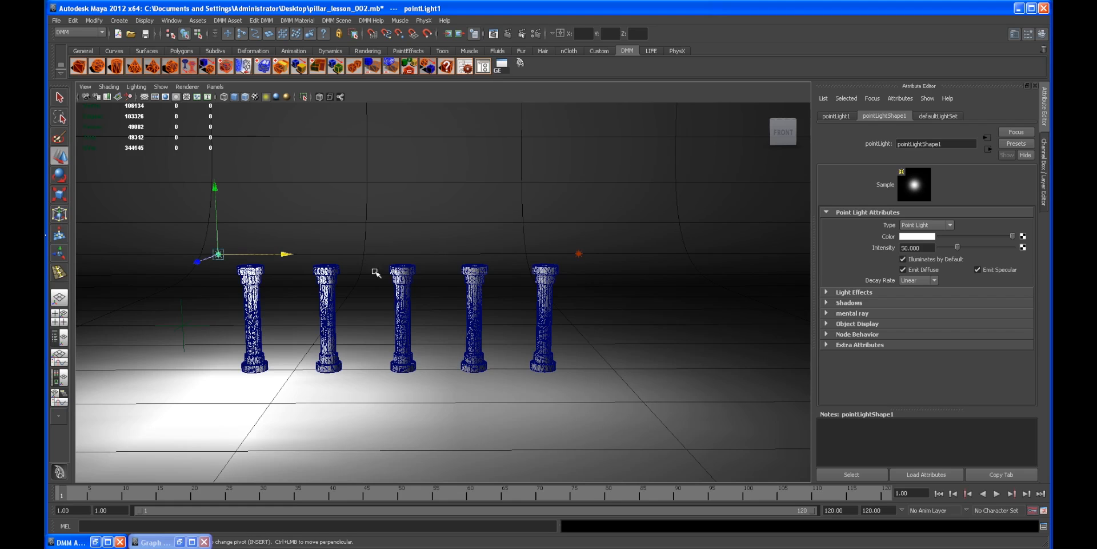
Step: Raise the first point light and set its intensity to 25
left_click_drag(215, 185, 211, 111)
double_click(926, 248)
type("25")
key("Return")
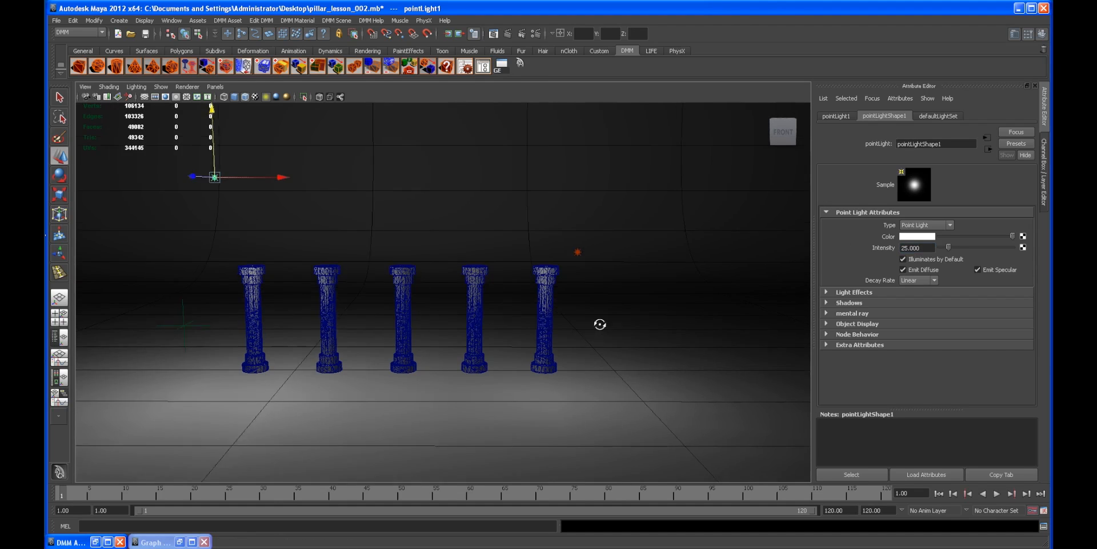
Step: Select the second point light and set its intensity to 25
left_click_drag(601, 325, 585, 258, "alt")
left_click(575, 241)
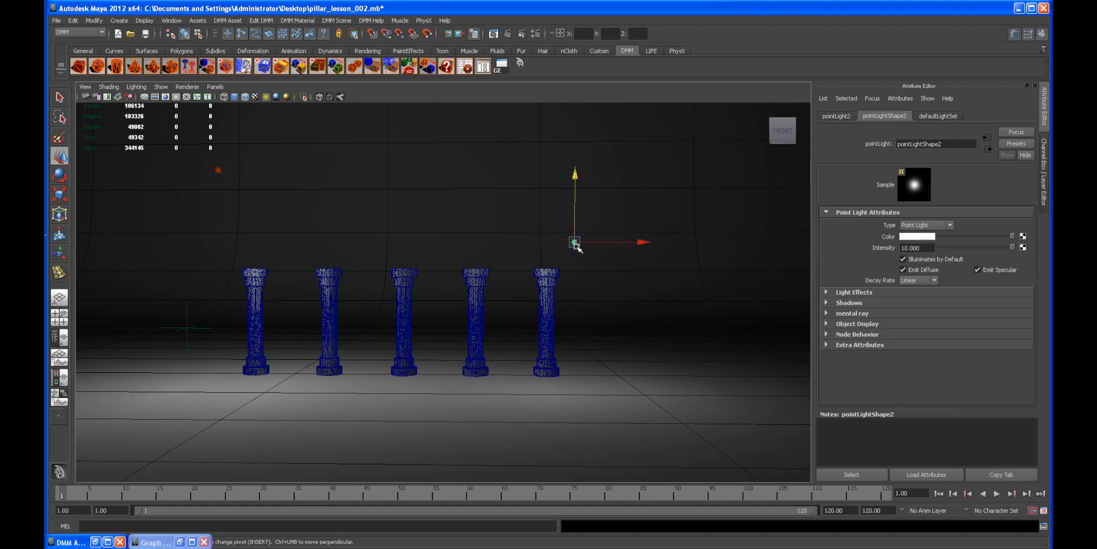
double_click(928, 248)
type("25")
key("Return")
Step: Move the second point light further to the right
mouse_move(464, 320)
left_mouse_down("alt")
mouse_move(568, 358)
mouse_move(469, 331)
left_mouse_up("alt")
left_click_drag(614, 196, 669, 182)
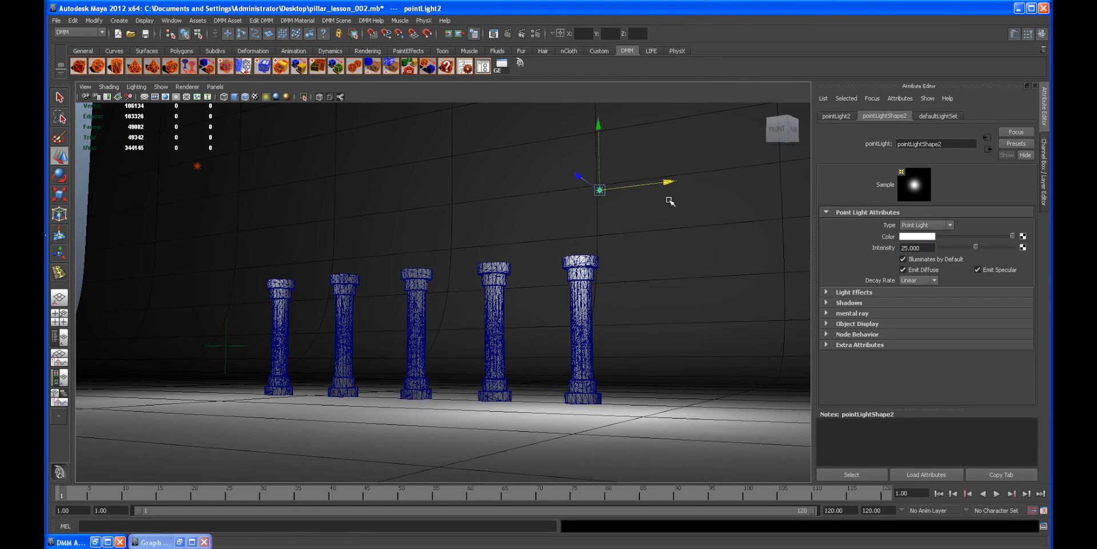
left_click_drag(598, 125, 487, 302)
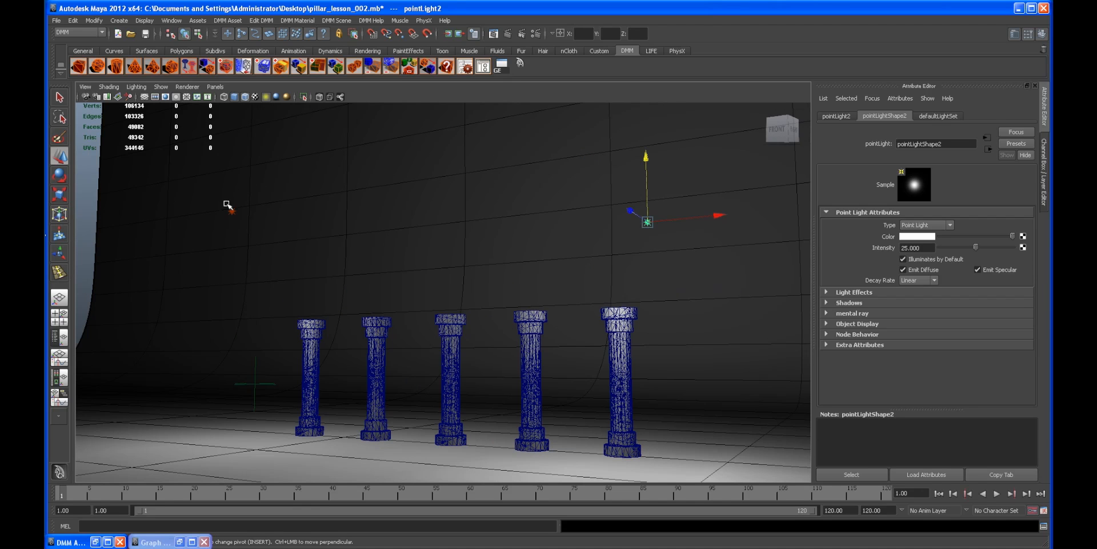
Step: Select the first point light and raise it slightly
left_click(231, 211)
left_click_drag(232, 148, 232, 131)
left_click_drag(343, 212, 428, 269, "alt")
Step: Create a spot light in the scene
left_click(119, 21)
mouse_move(189, 75)
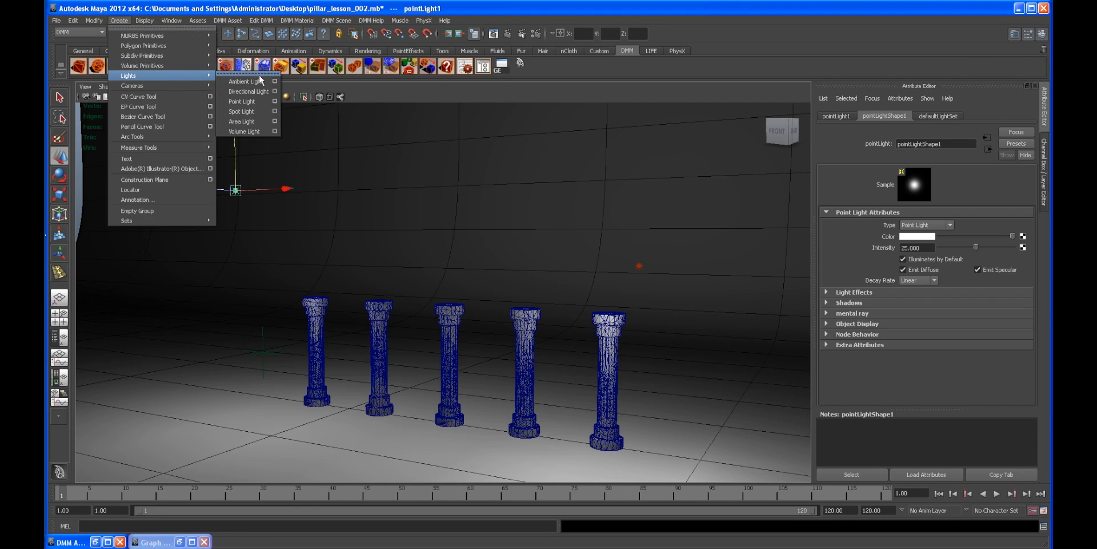
left_click(244, 112)
left_click(220, 90)
right_click_drag(563, 221, 547, 225, "alt")
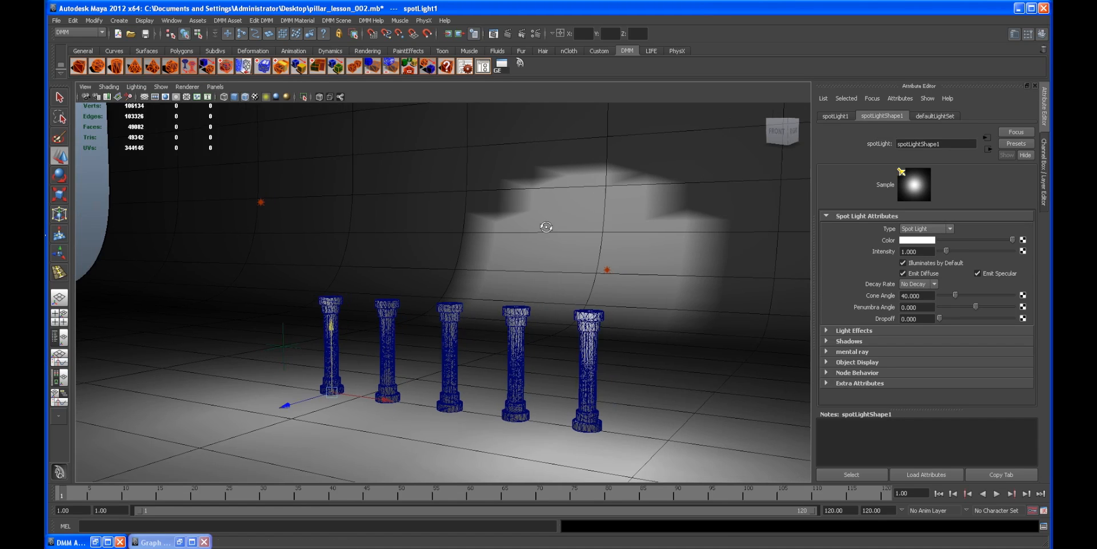
left_click_drag(547, 225, 545, 225, "alt")
Step: Set the spot light's penumbra angle to 10 and its cone angle to 100
double_click(917, 307)
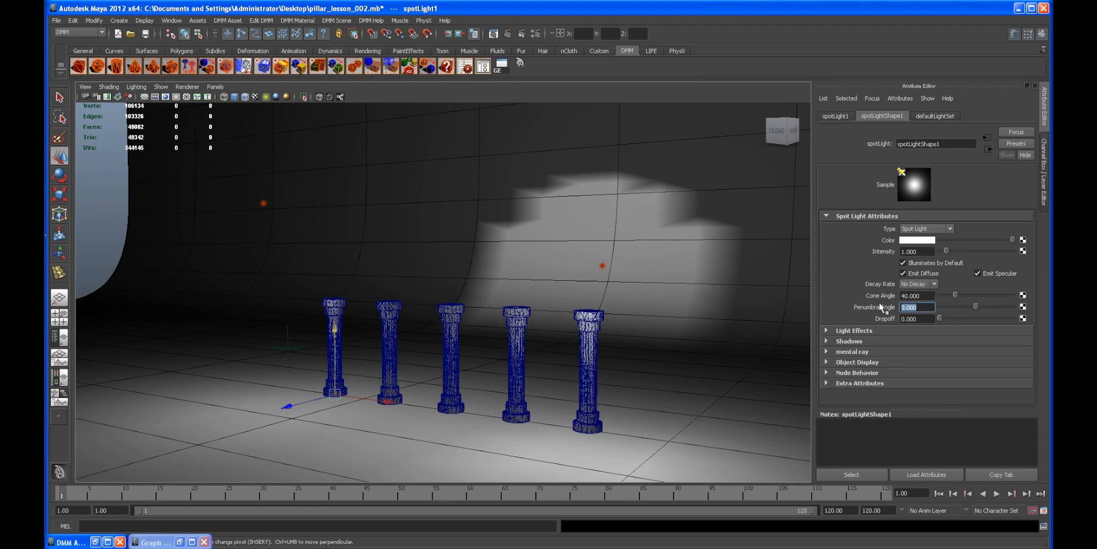
key("Tab")
type("1")
key("Return")
left_click(924, 305)
left_click_drag(924, 304, 898, 307)
double_click(918, 296)
type("100")
key("Return")
Step: Look through the spot light and aim it toward the pillars
left_click(215, 86)
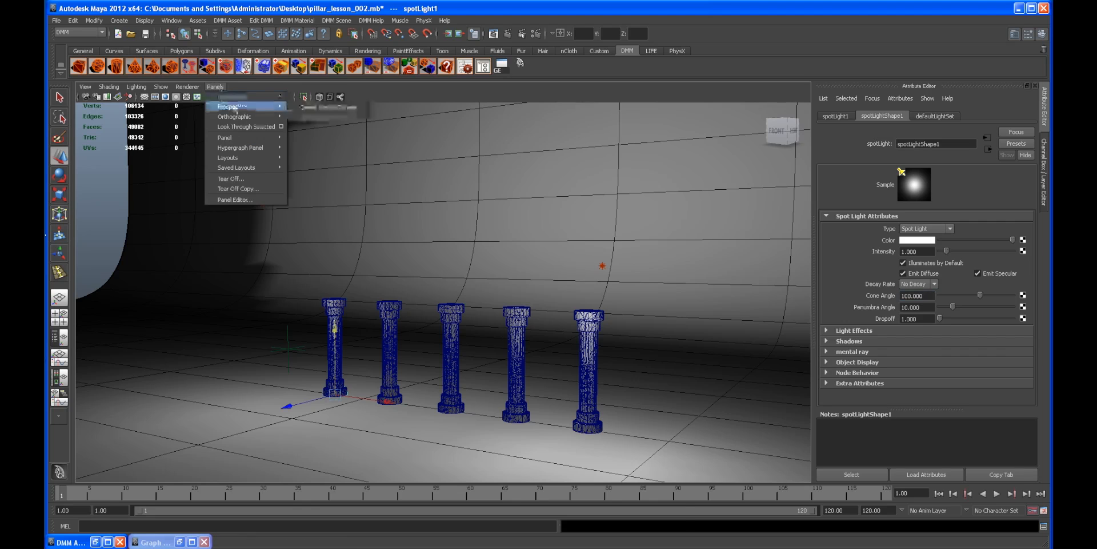
left_click(57, 337)
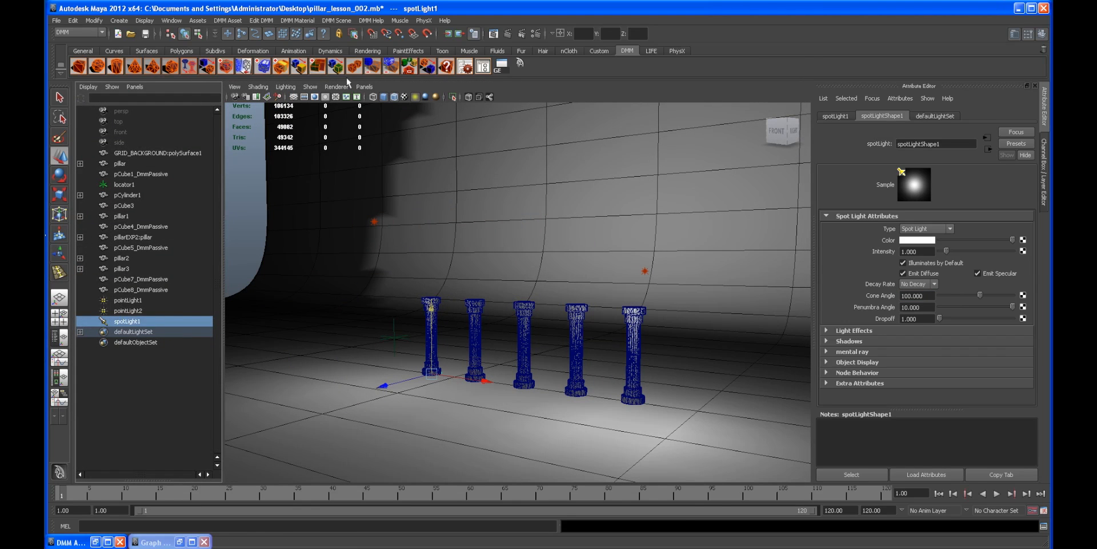
left_click(364, 86)
left_click(394, 128)
key("space")
right_click_drag(642, 245, 457, 223, "alt")
right_click_drag(723, 275, 580, 290, "alt")
key("space")
right_click_drag(531, 318, 825, 270, "alt")
Step: Set the spot light's intensity to 0.25
left_click_drag(919, 250, 850, 247)
type(".5")
key("Return")
right_click_drag(403, 360, 370, 367, "alt")
left_click_drag(370, 368, 367, 363, "alt")
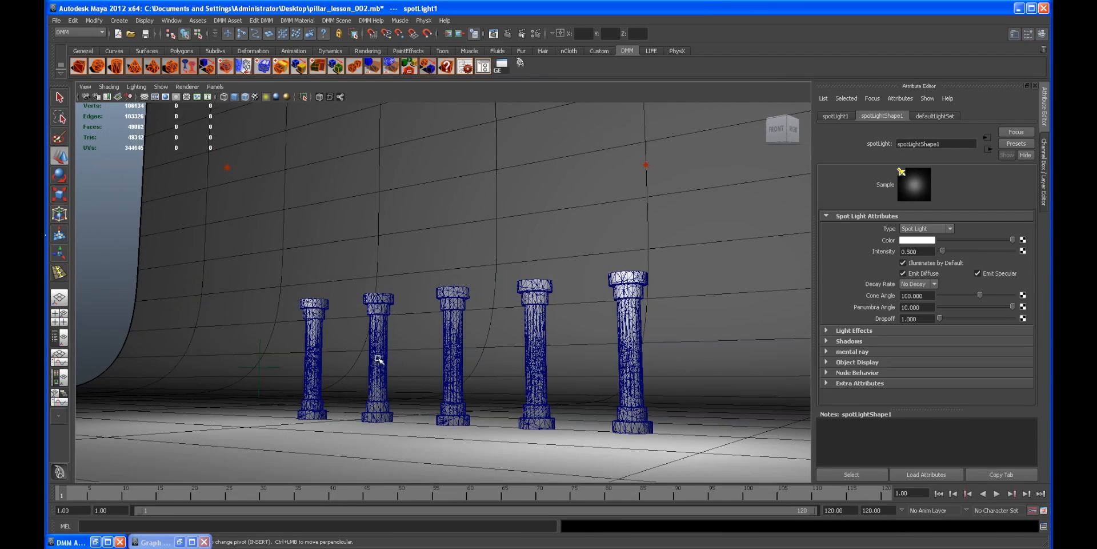
left_click_drag(924, 251, 877, 247)
type(".25")
key("Return")
Step: Inspect each pillar's DMM object settings in the DMM Asset Manager
left_click_drag(749, 263, 494, 338, "alt")
left_click(1047, 176)
left_click(1046, 184)
right_click_drag(753, 271, 565, 279, "alt")
left_click_drag(565, 279, 527, 296, "alt")
left_click(207, 290)
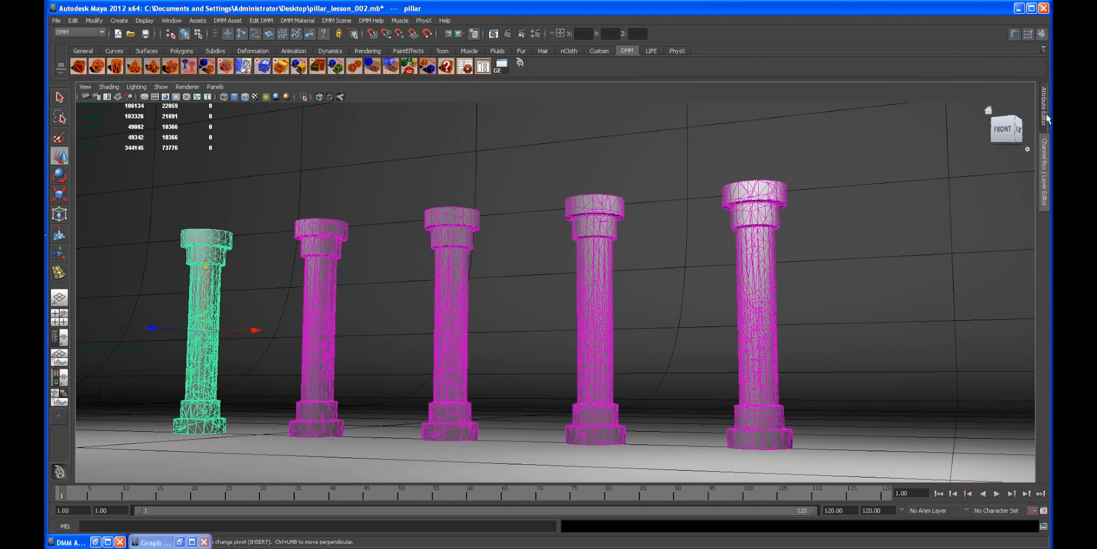
left_click(1046, 117)
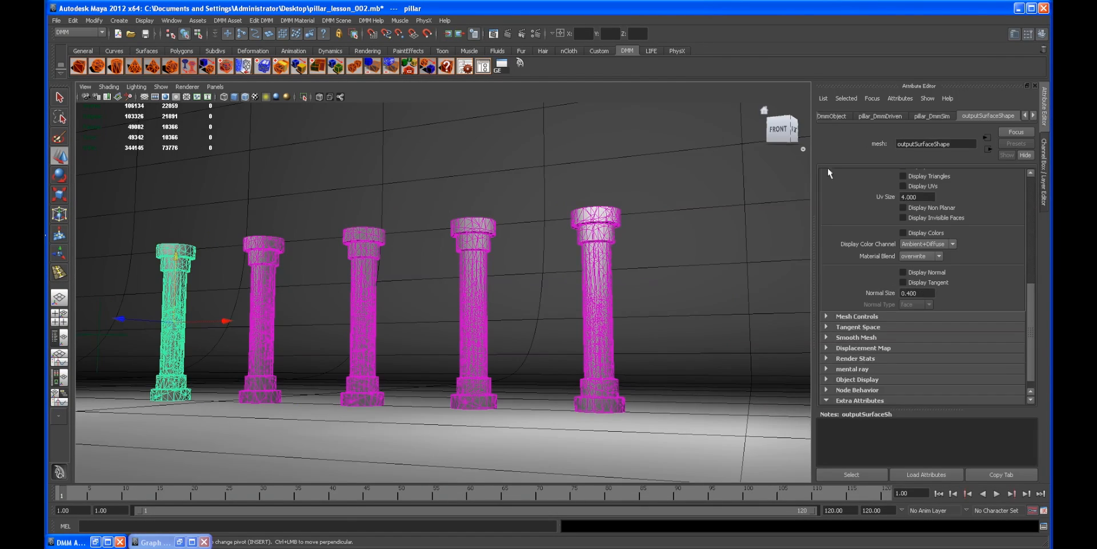
left_click(484, 67)
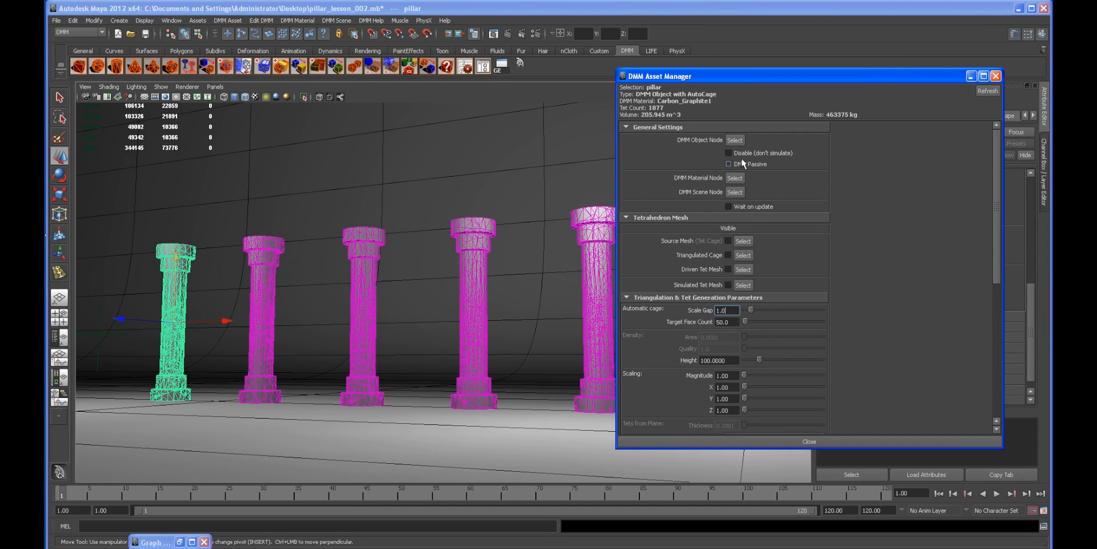
left_click(275, 252)
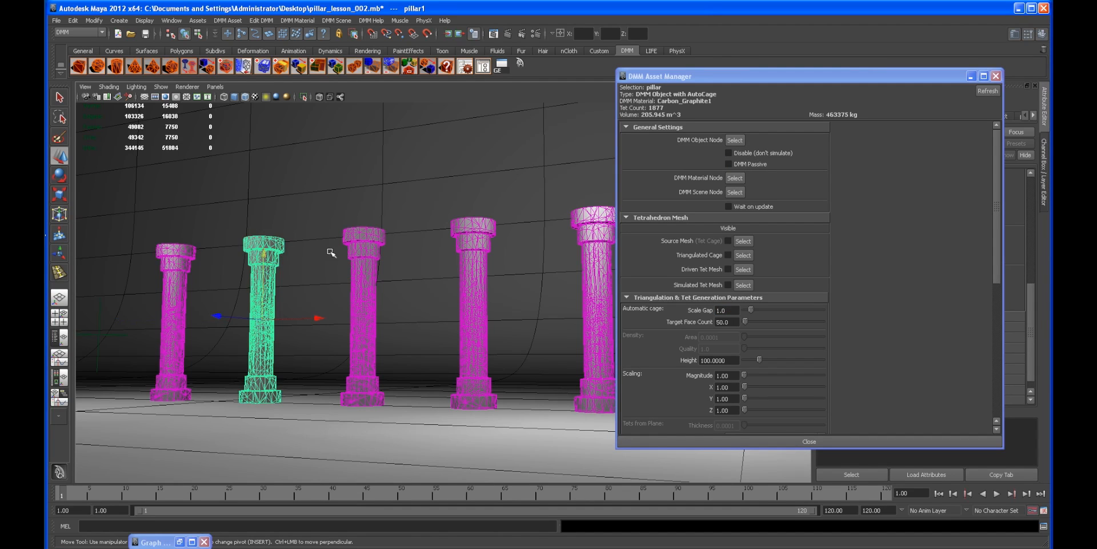
left_click(367, 247)
left_click(474, 241)
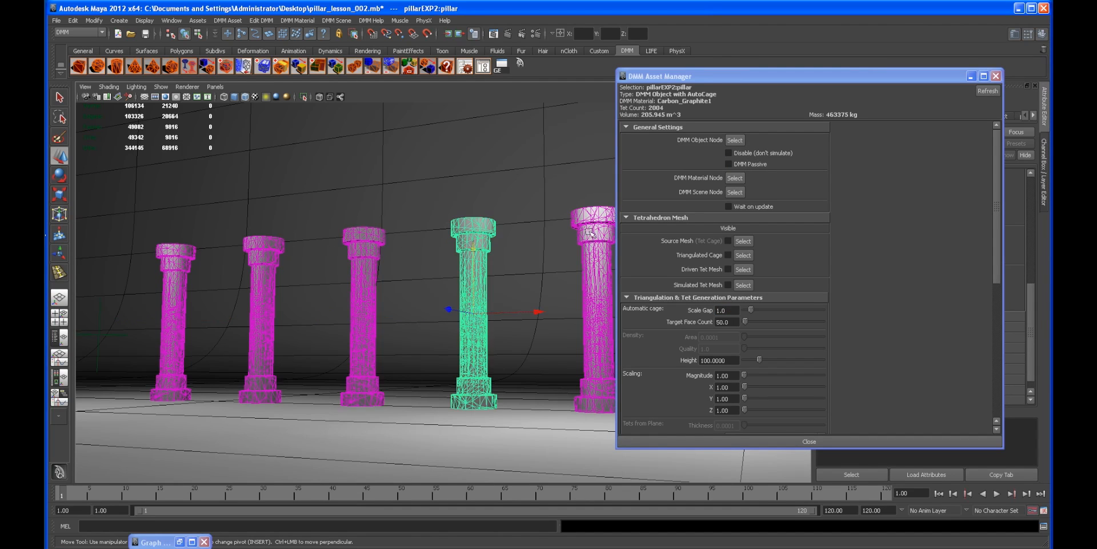
left_click(577, 231)
middle_click_drag(565, 230, 491, 222, "alt")
Step: Open the DMM scene node's attributes through the DMM Asset Manager
left_click(970, 78)
scroll(960, 238, "down", 1)
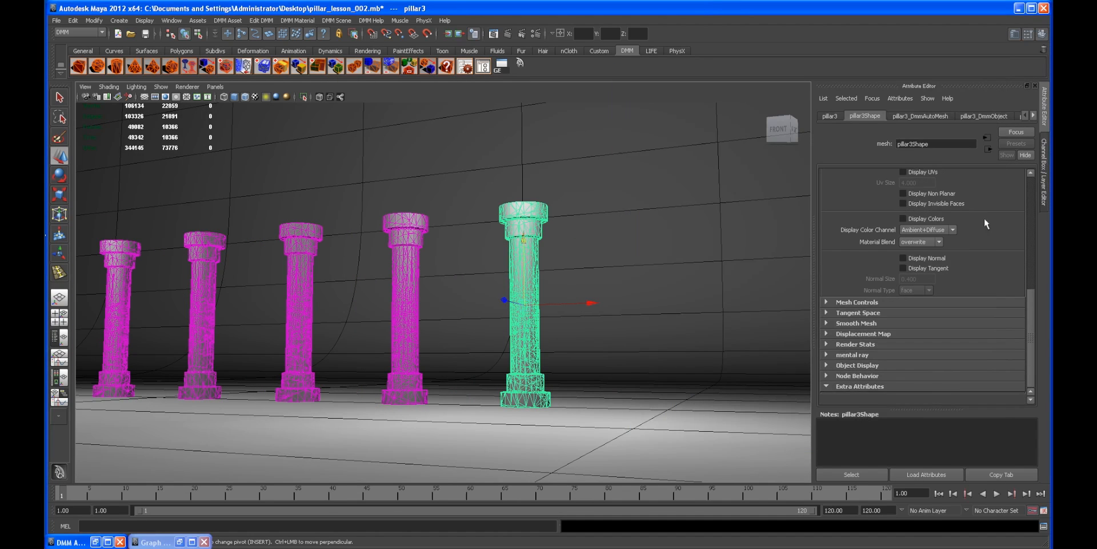
left_click(1043, 198)
left_click(1042, 110)
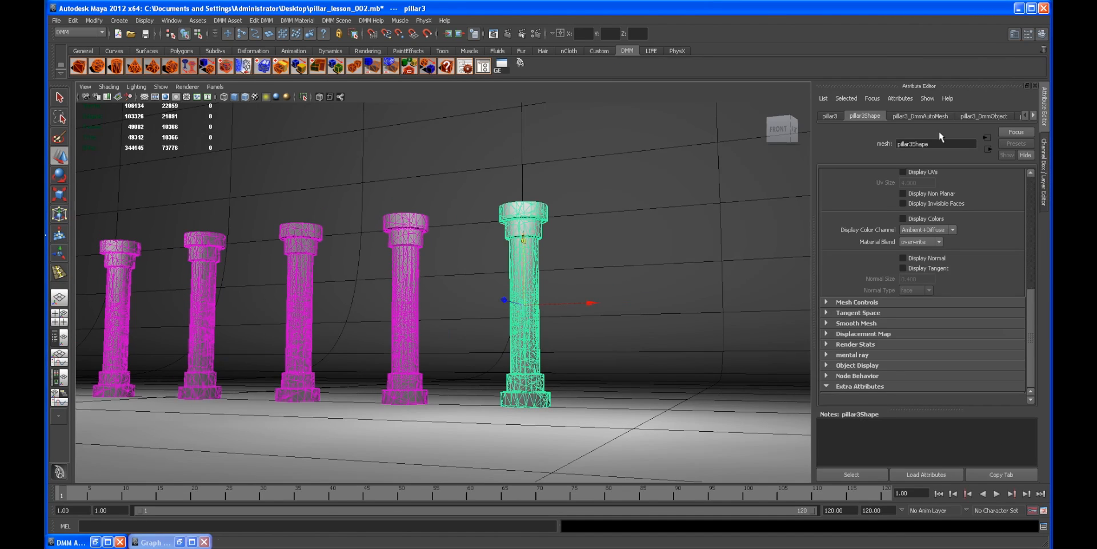
left_click(485, 67)
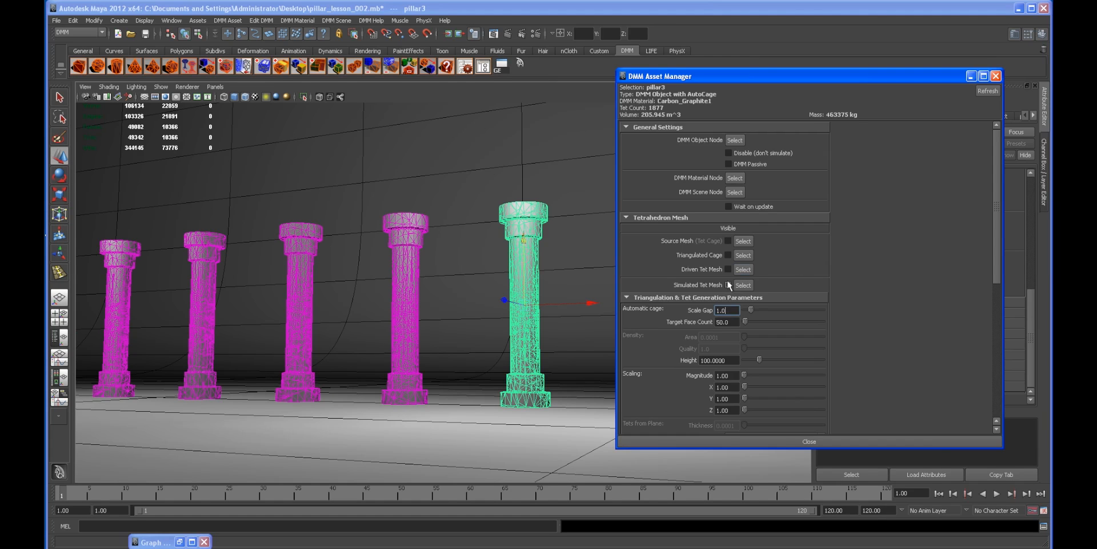
left_click(735, 192)
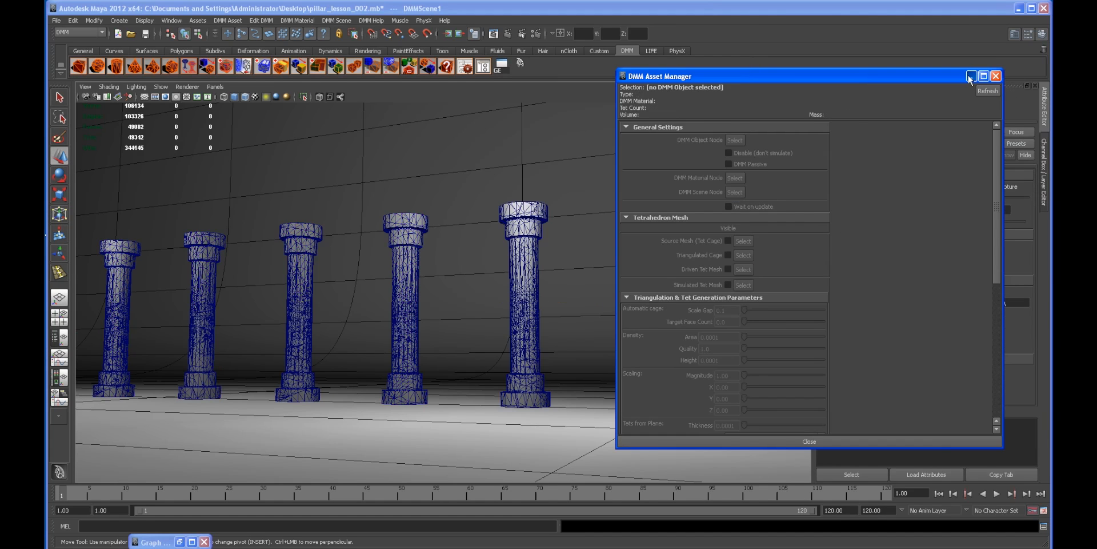
left_click(971, 76)
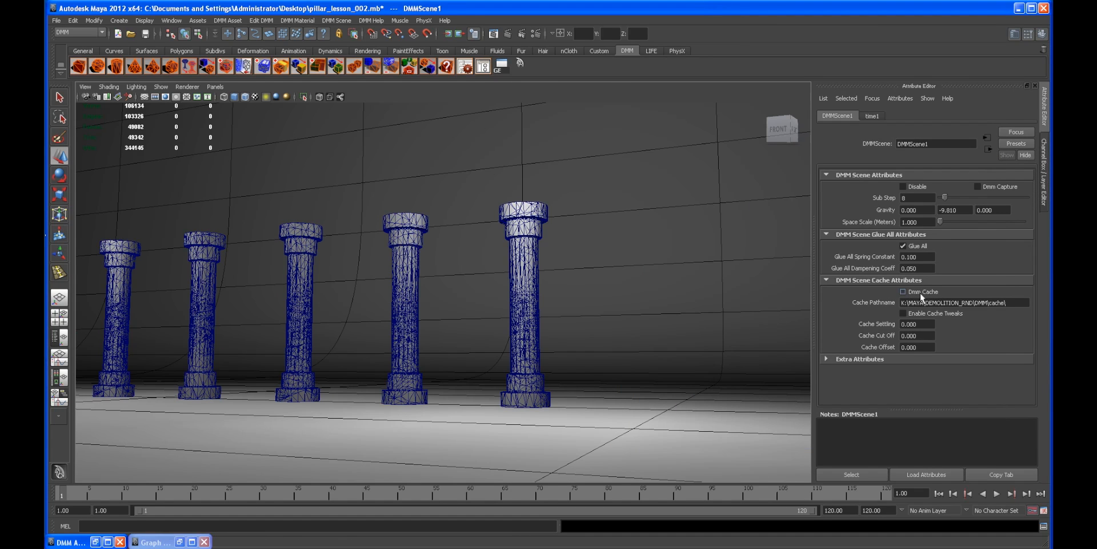
Step: Select the leftmost pillar and open its DMM material attributes
right_click_drag(603, 274, 583, 276, "alt")
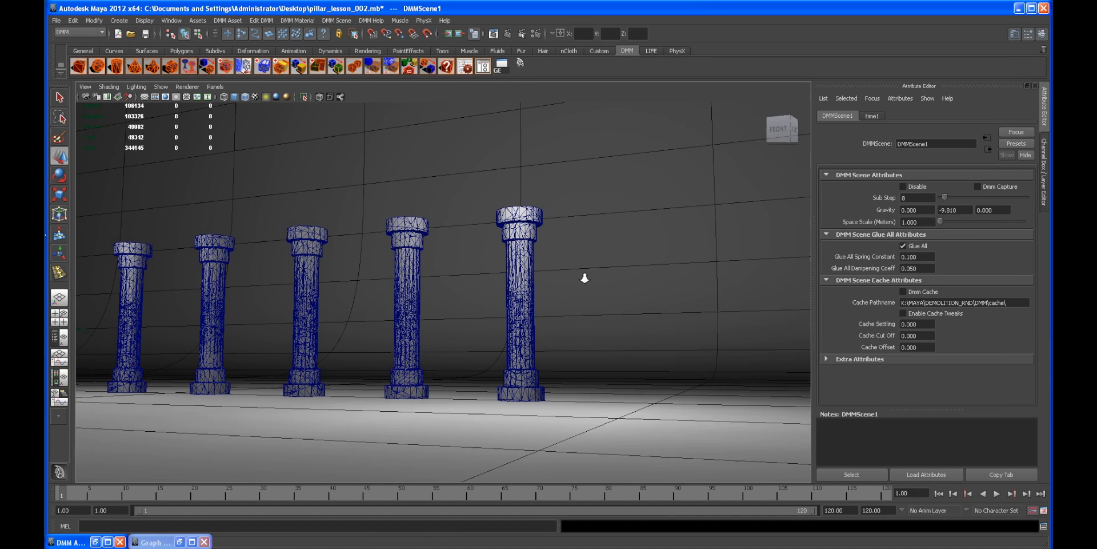
left_click_drag(583, 276, 645, 273, "alt")
right_click_drag(473, 252, 534, 262, "alt")
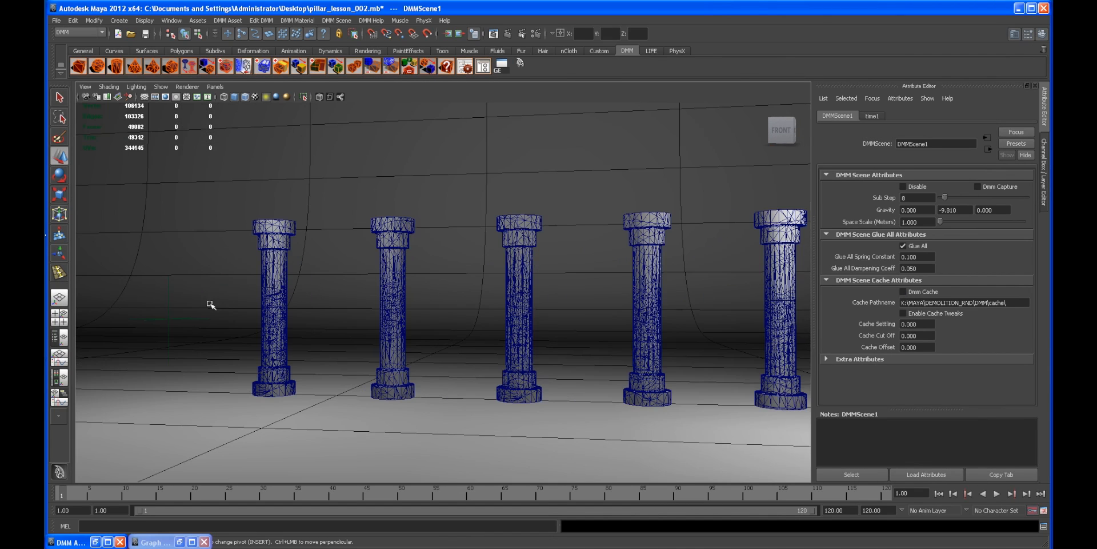
left_click(185, 319)
left_click_drag(465, 318, 457, 283, "alt")
left_click_drag(603, 367, 590, 363, "alt")
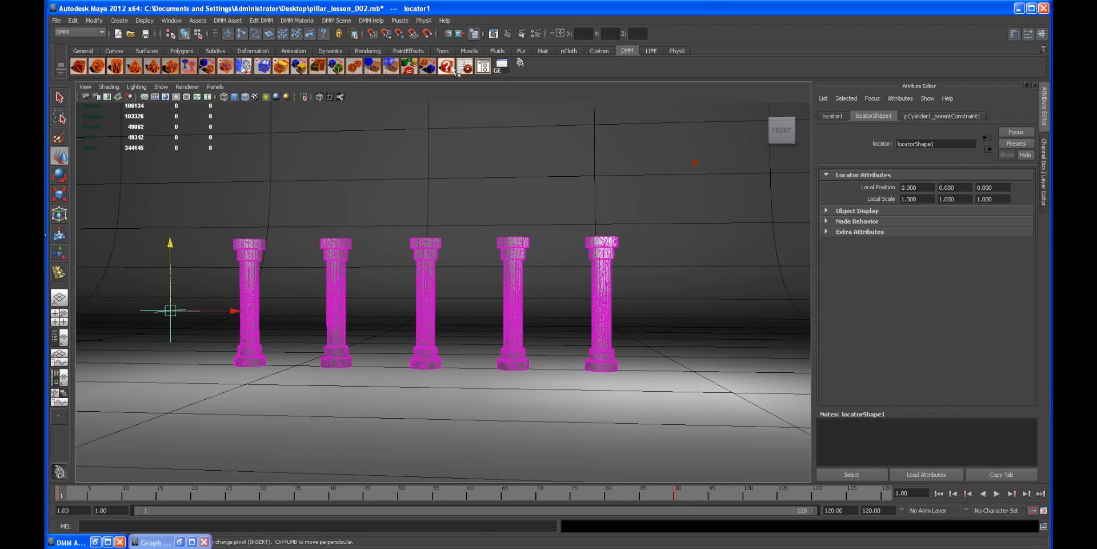
left_click_drag(478, 210, 481, 125, "alt")
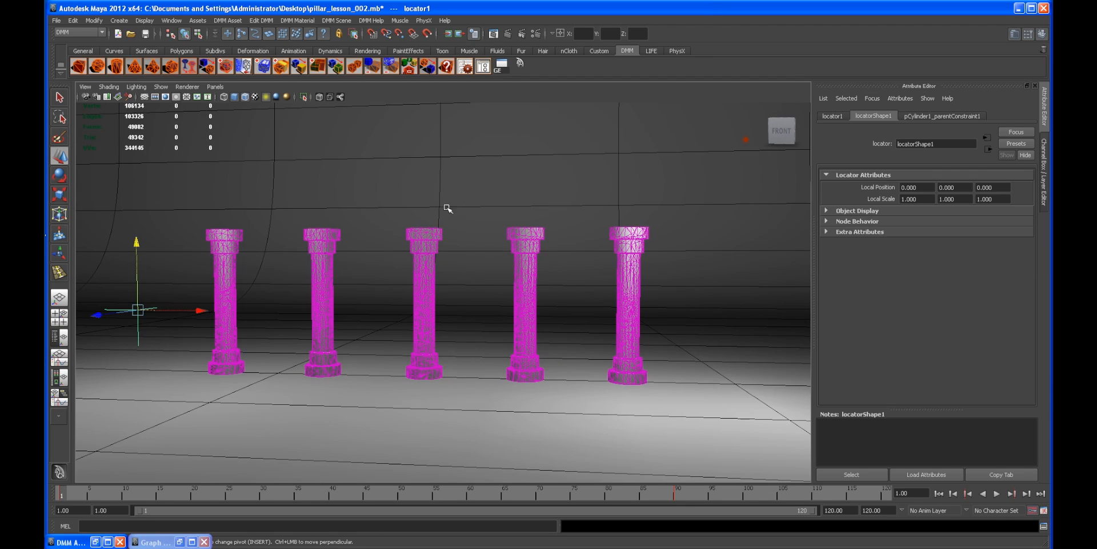
left_click(236, 233)
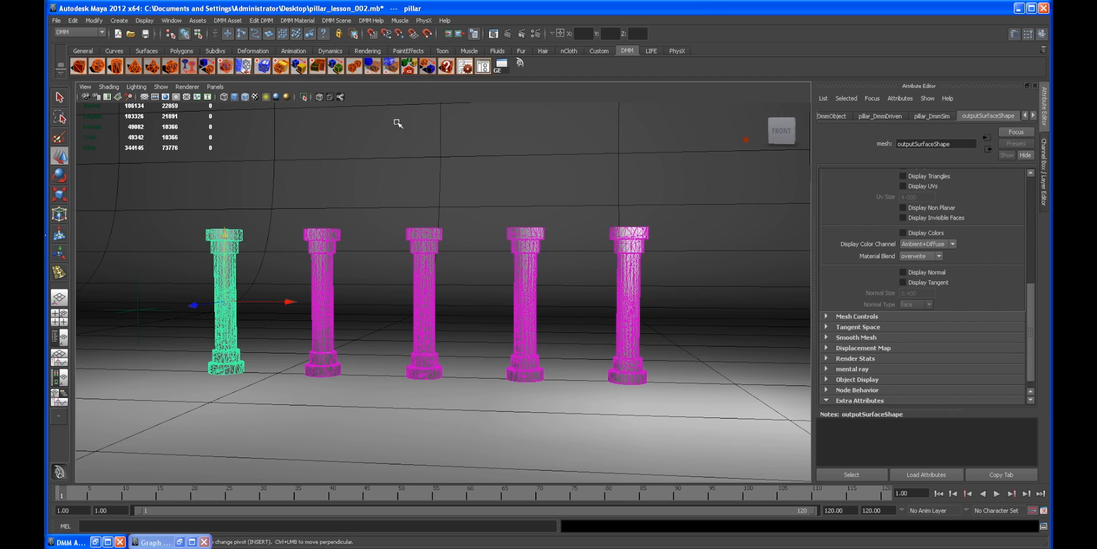
left_click(465, 66)
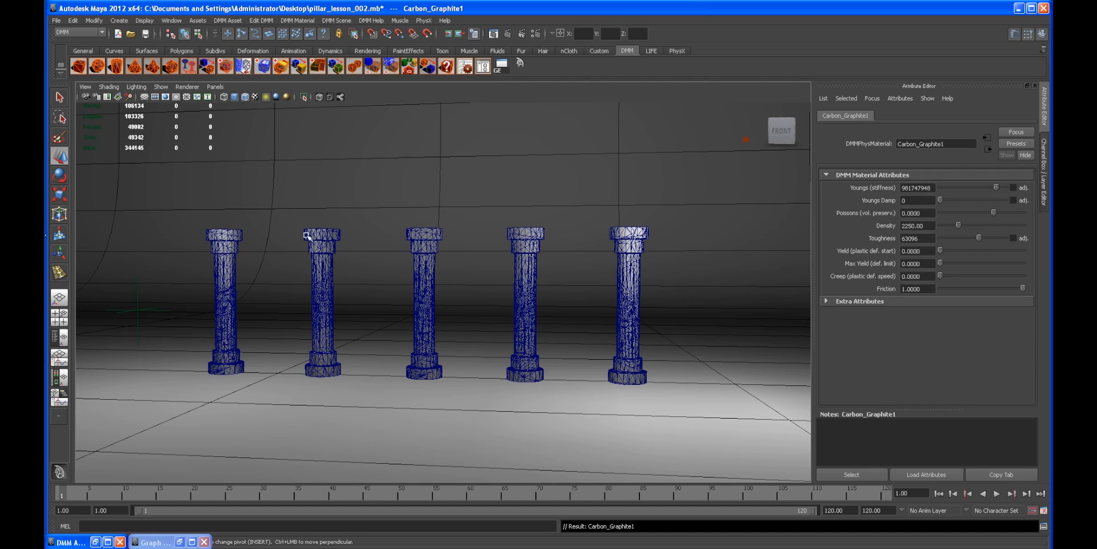
Step: Check each pillar's simulation settings in the DMM Asset Manager
left_click(231, 235)
left_click(483, 66)
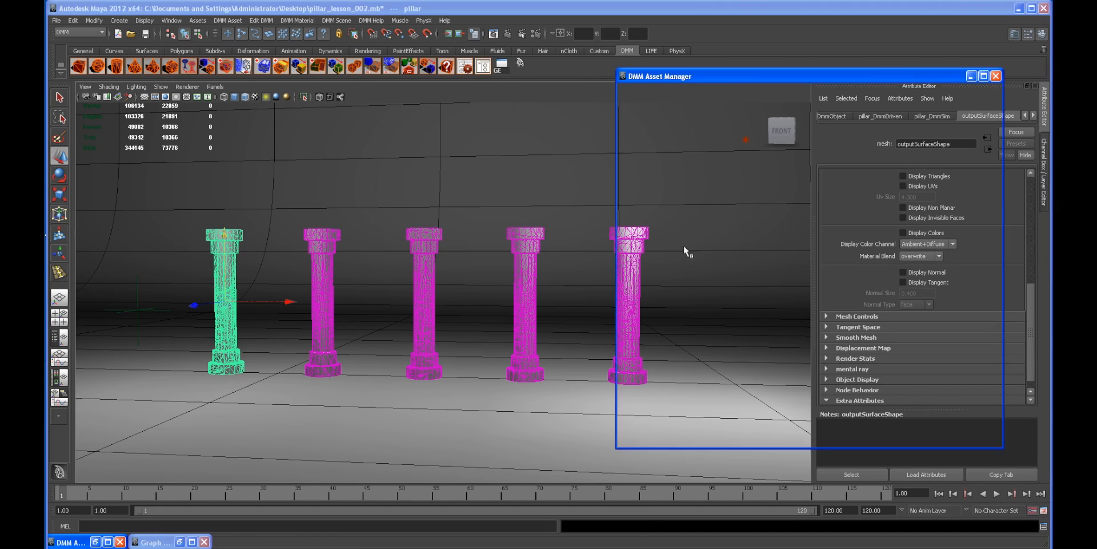
left_click(317, 249)
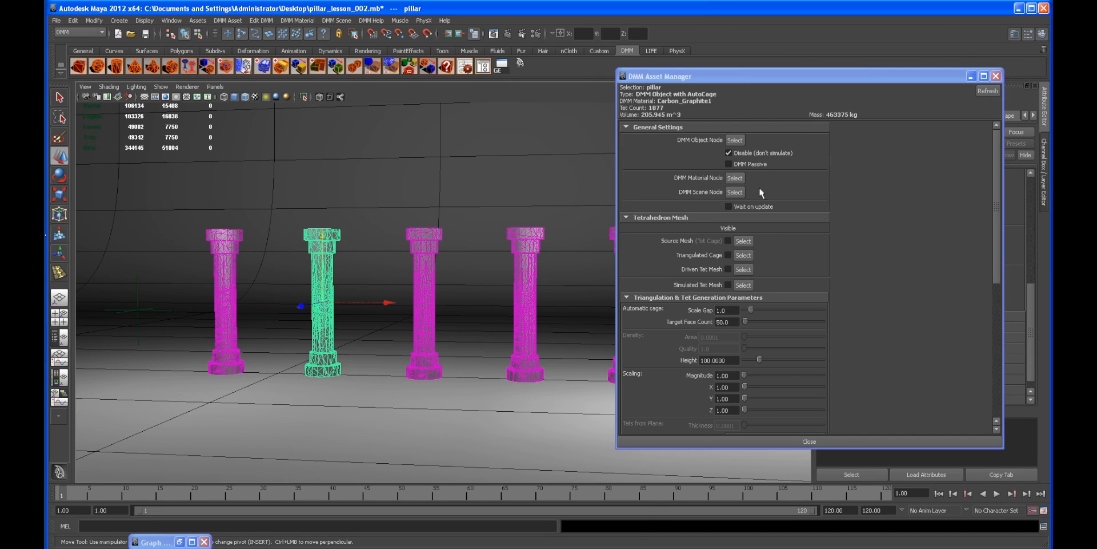
left_click(420, 247)
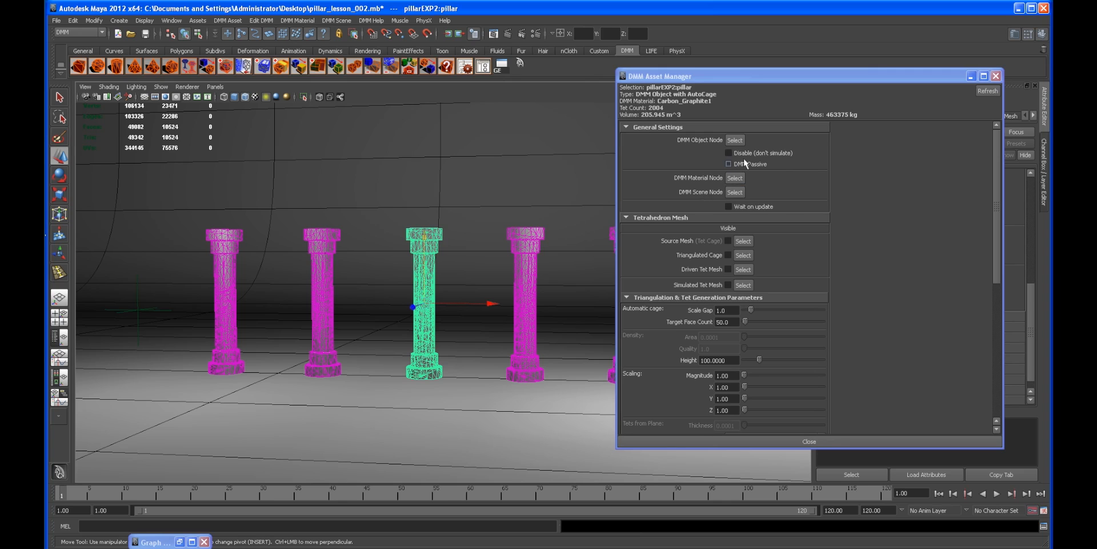
left_click(520, 239)
middle_click_drag(566, 245, 461, 257, "alt")
left_click(757, 154)
left_click(507, 250)
left_click(507, 250)
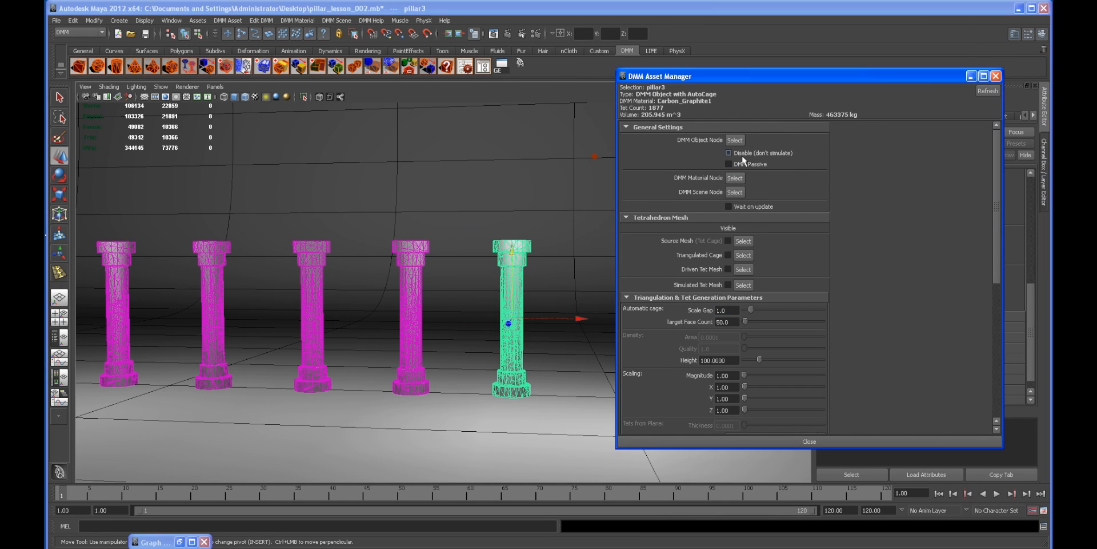
left_click(972, 77)
Step: Select the locator and scrub the timeline to frame 90 to review its motion past the pillars
middle_click_drag(372, 420, 509, 396, "alt")
left_click(163, 309)
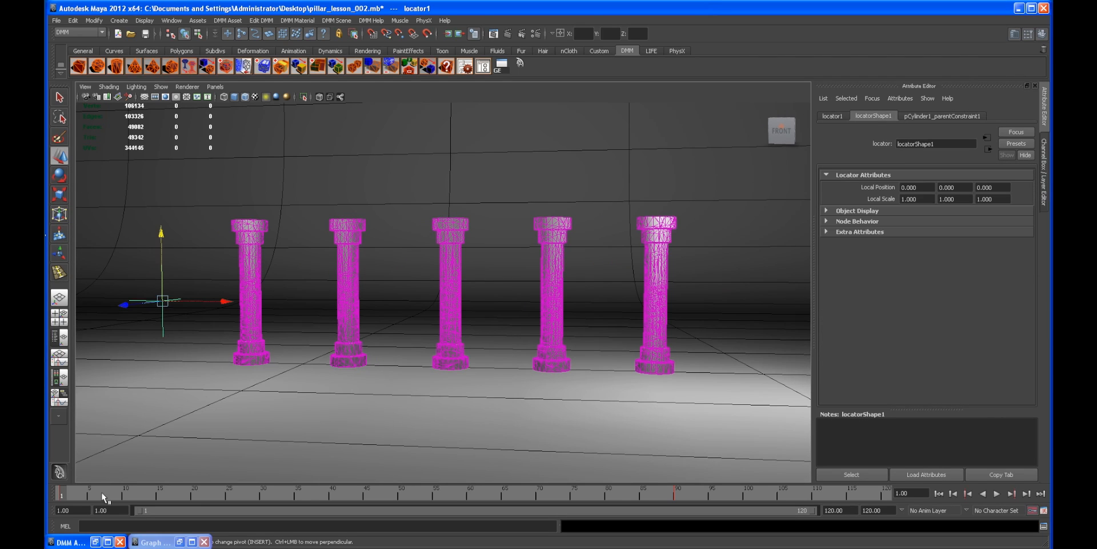
left_click_drag(191, 492, 678, 493)
left_click_drag(676, 401, 661, 421, "alt")
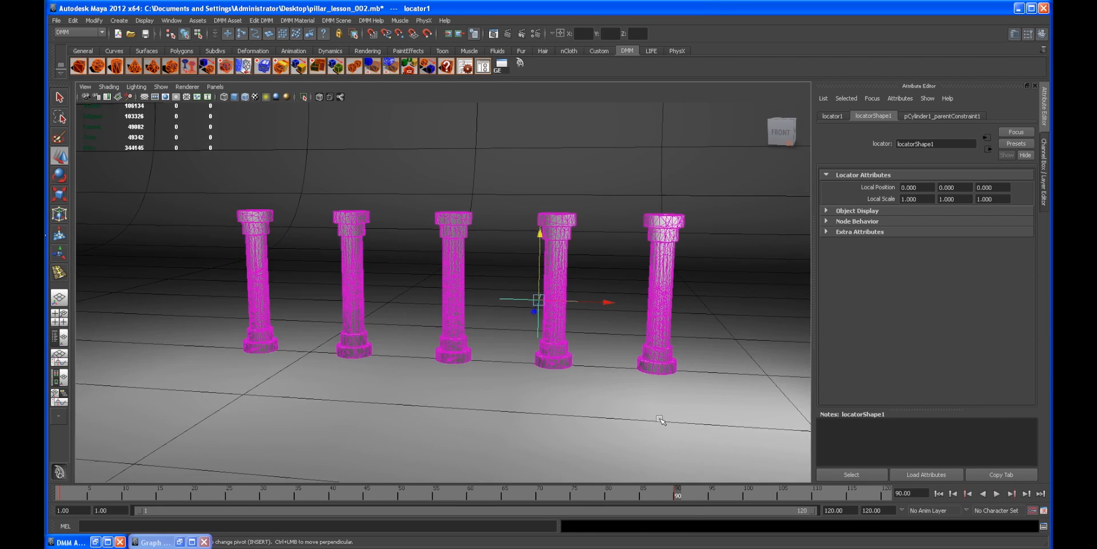
middle_click_drag(675, 440, 622, 441, "alt")
right_click_drag(678, 424, 661, 415, "alt")
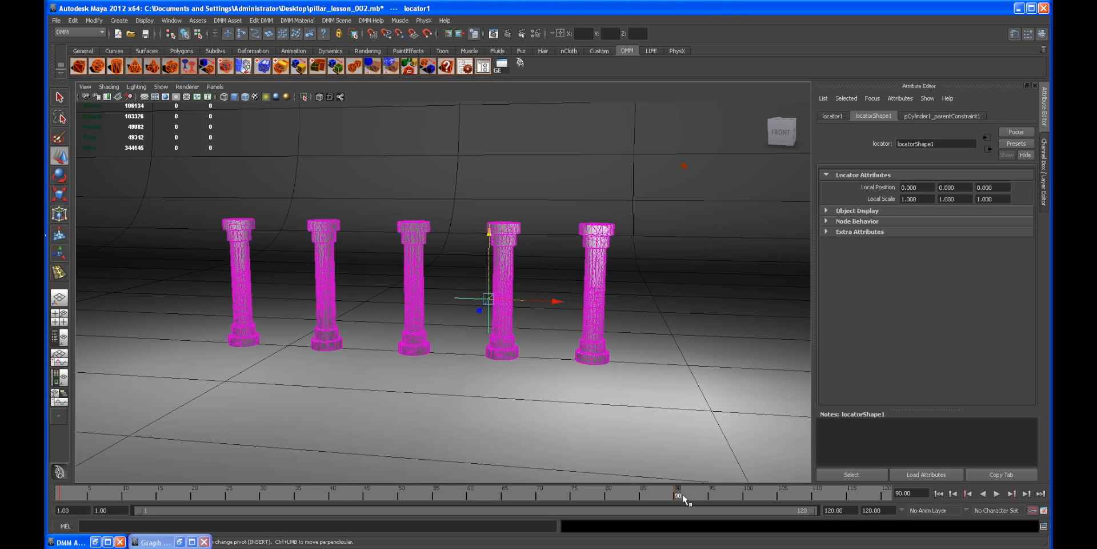
Step: Play back the scene and scrub to frame 100 to review the locator's motion from another angle
key("alt+v")
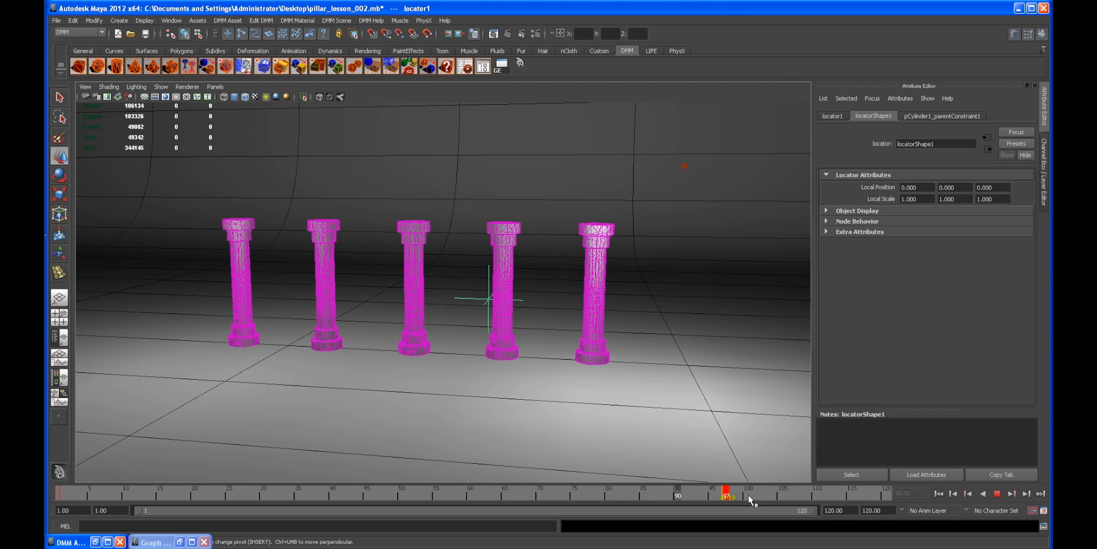
left_click_drag(750, 499, 749, 499)
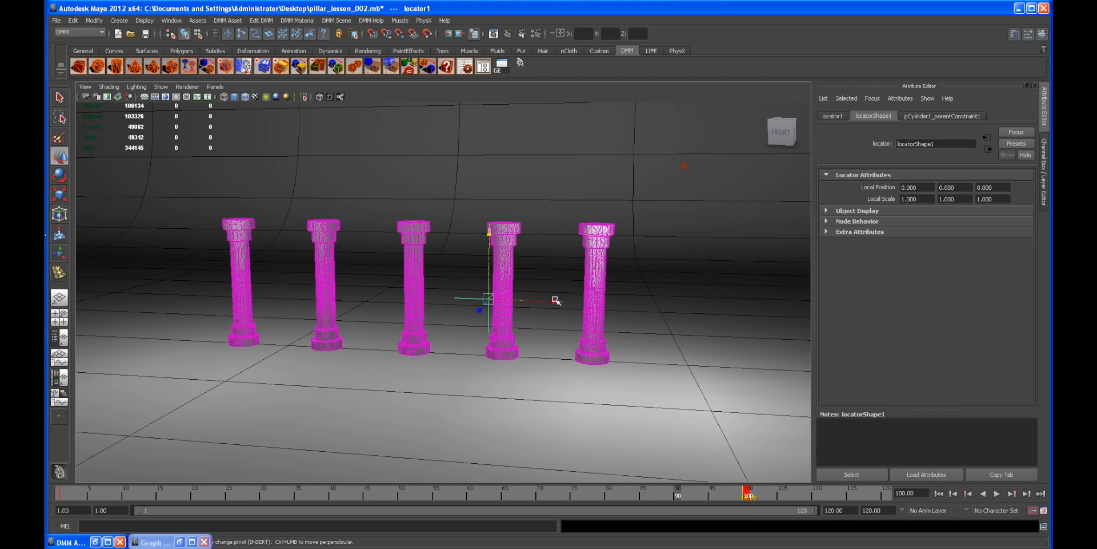
left_click_drag(556, 300, 722, 314)
left_click_drag(649, 364, 511, 315, "alt")
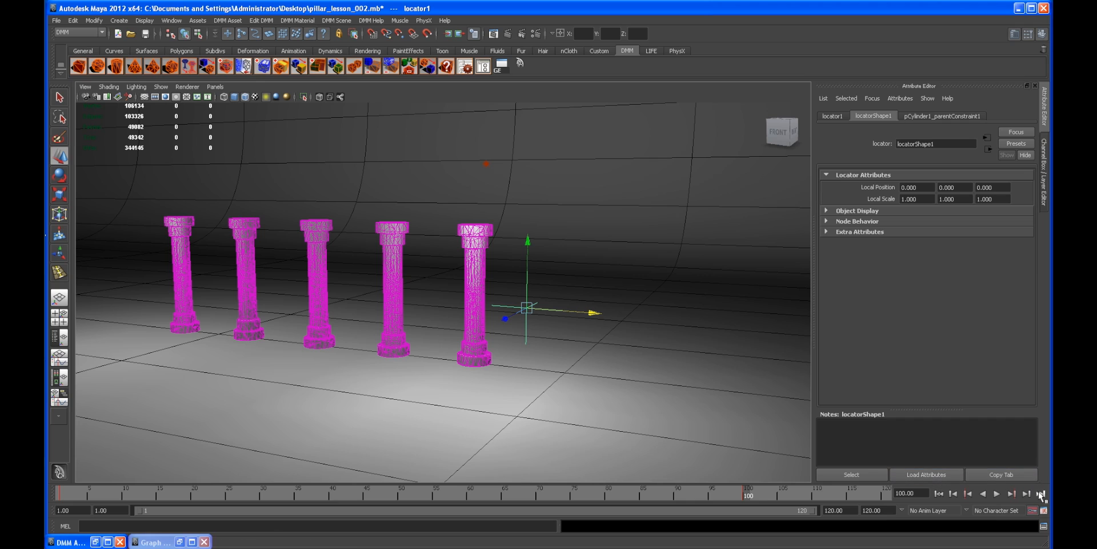
Step: Go to the last frame and move the locator further along its X axis past the pillars
left_click(1041, 493)
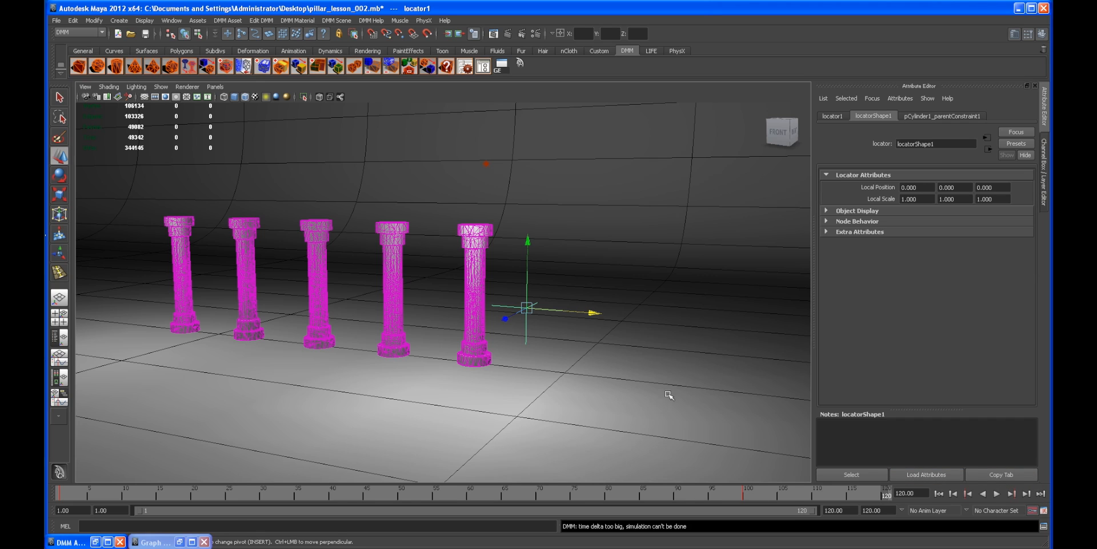
left_click_drag(594, 316, 759, 332)
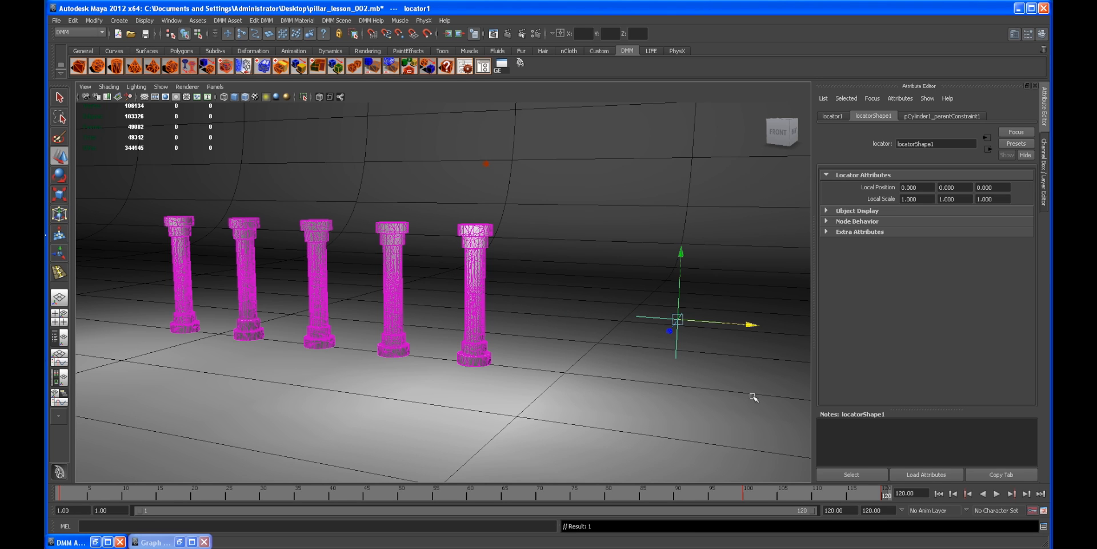
Step: Return to frame 1 and review each pillar's Disable (don't simulate) setting in the DMM Asset Manager
left_click(939, 493)
middle_click_drag(306, 269, 440, 296, "alt")
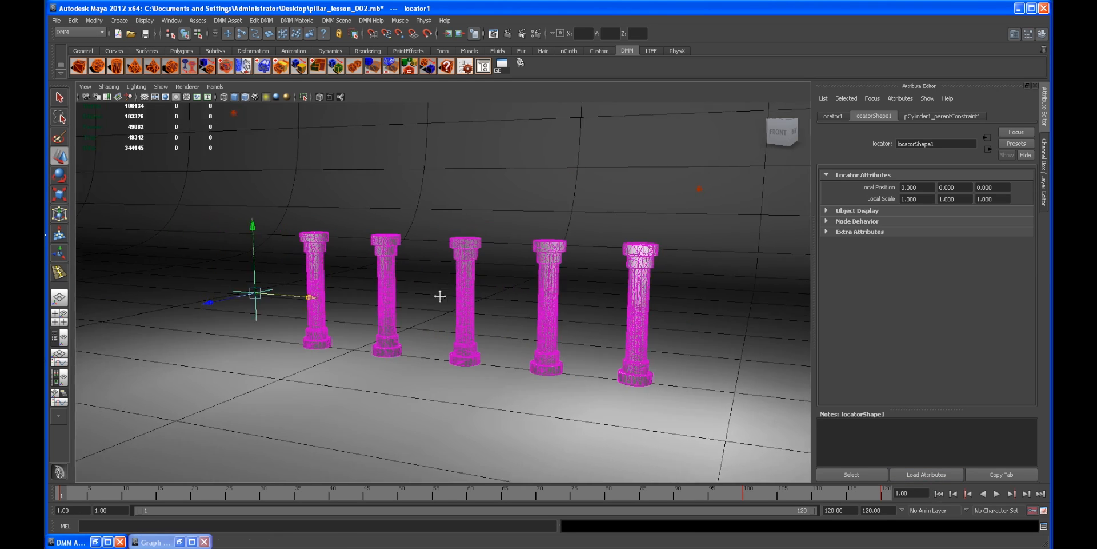
left_click_drag(440, 295, 525, 303, "alt")
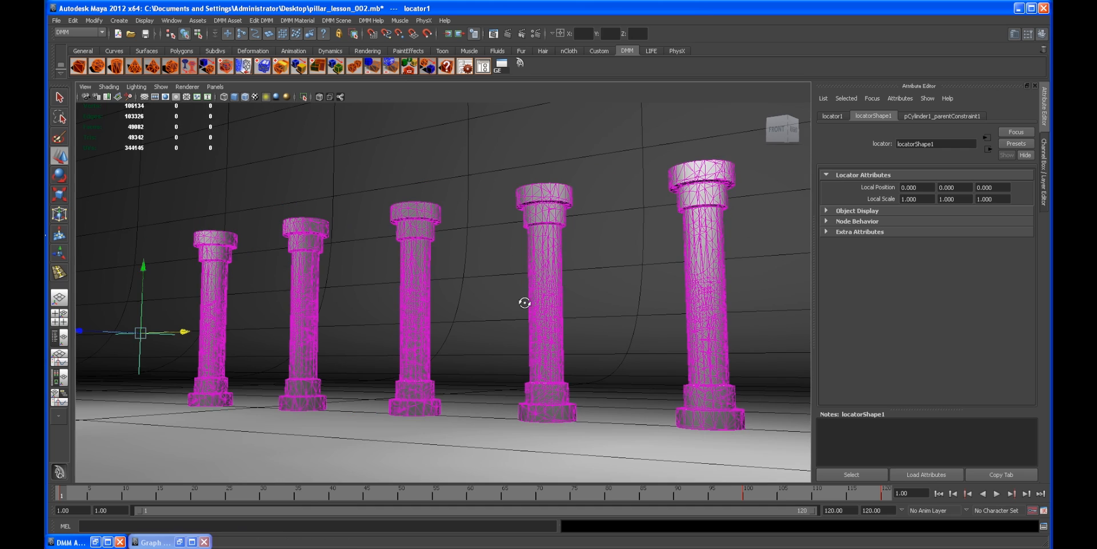
left_click(489, 245)
middle_click_drag(519, 299, 492, 301, "alt")
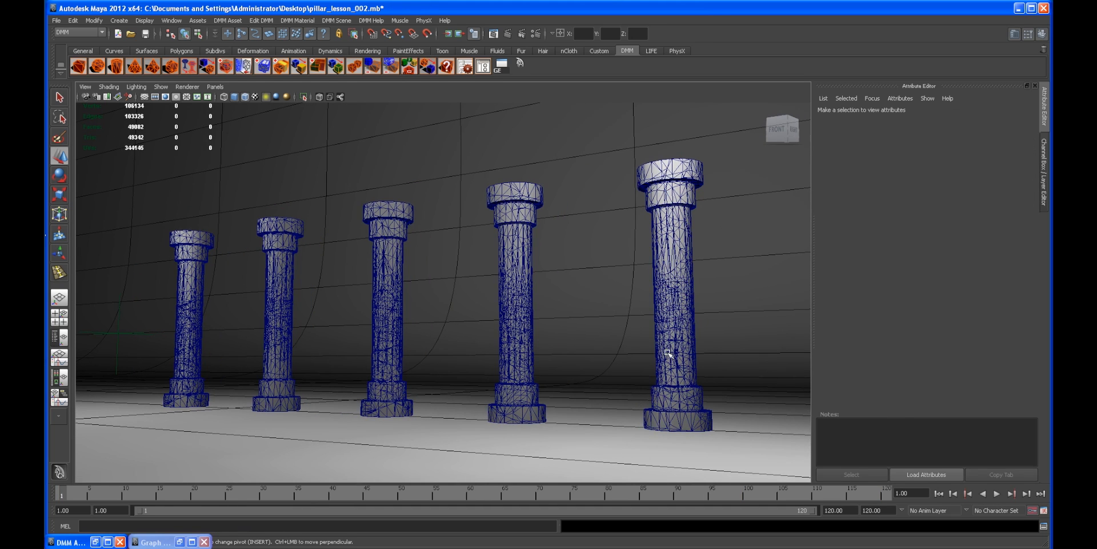
left_click(676, 284)
left_click_drag(583, 264, 587, 276, "alt")
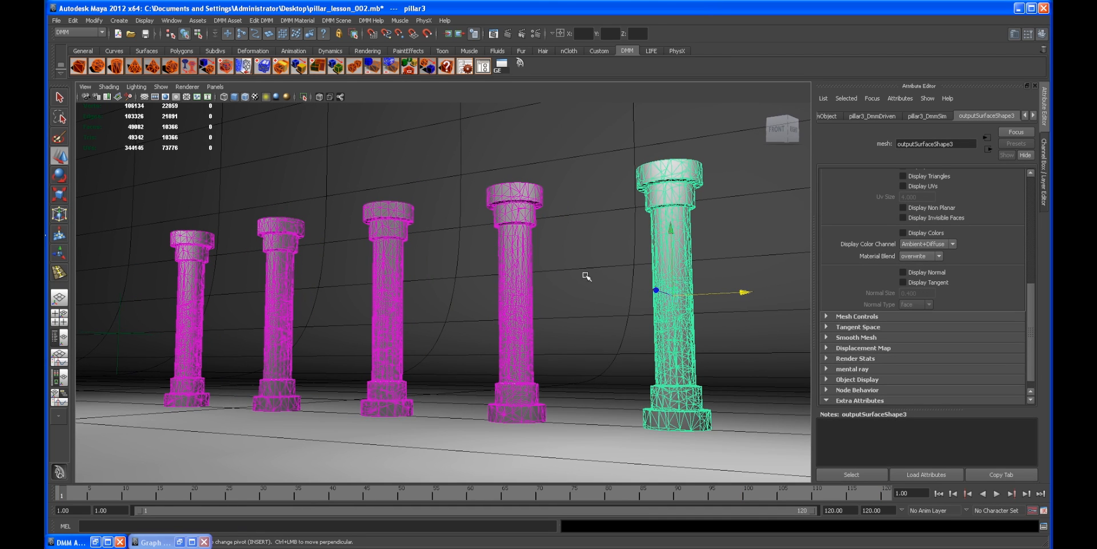
left_click(483, 66)
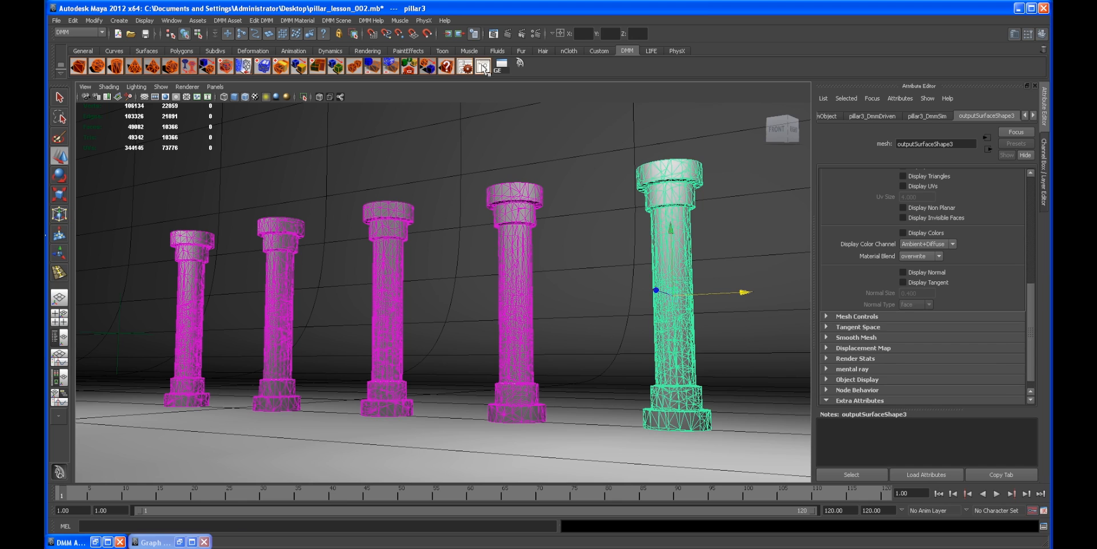
left_click_drag(719, 71, 238, 62)
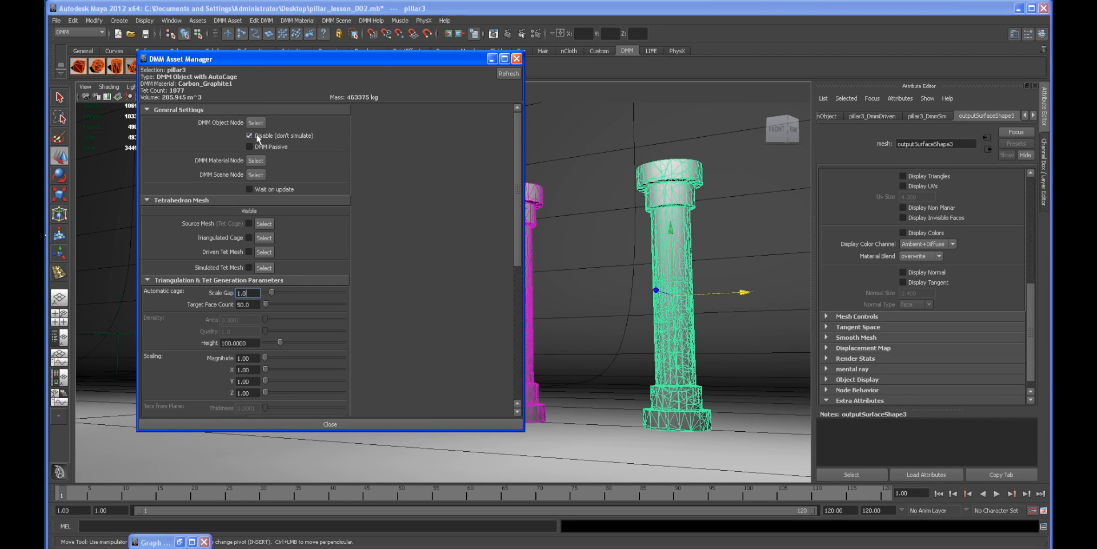
left_click(537, 194)
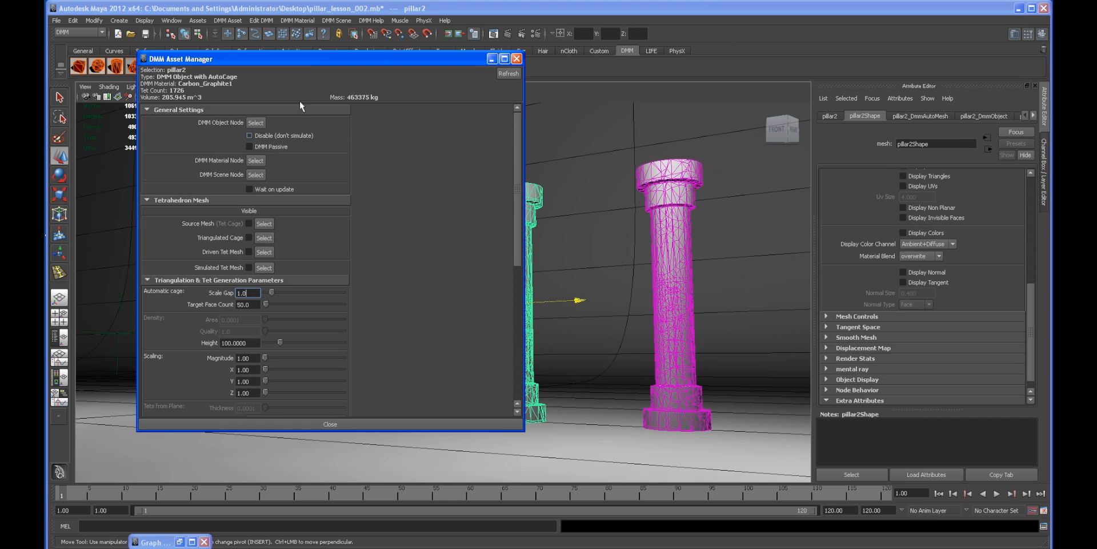
left_click_drag(311, 57, 736, 70)
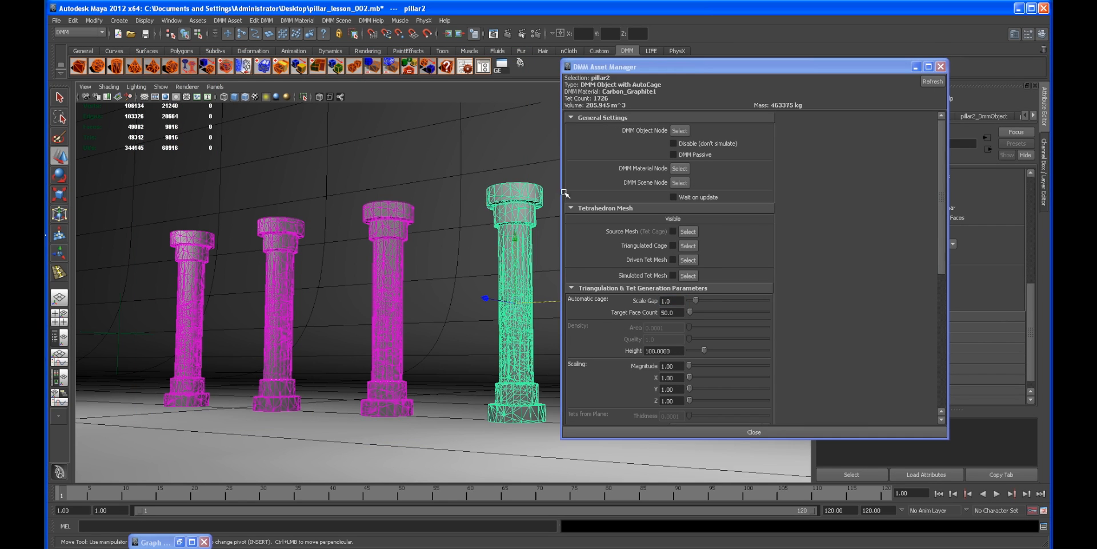
left_click(404, 209)
left_click(291, 232)
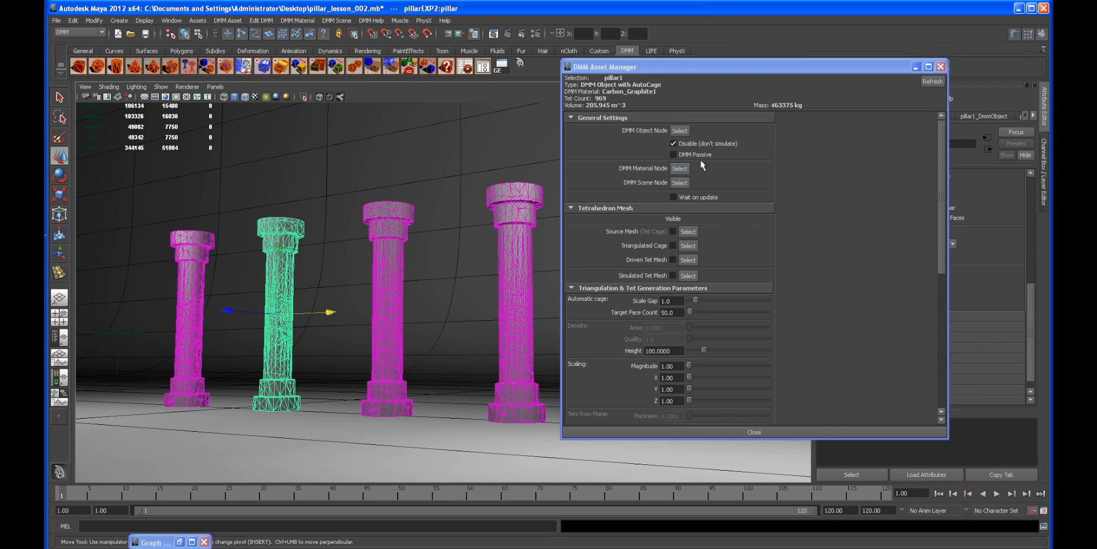
left_click(213, 237)
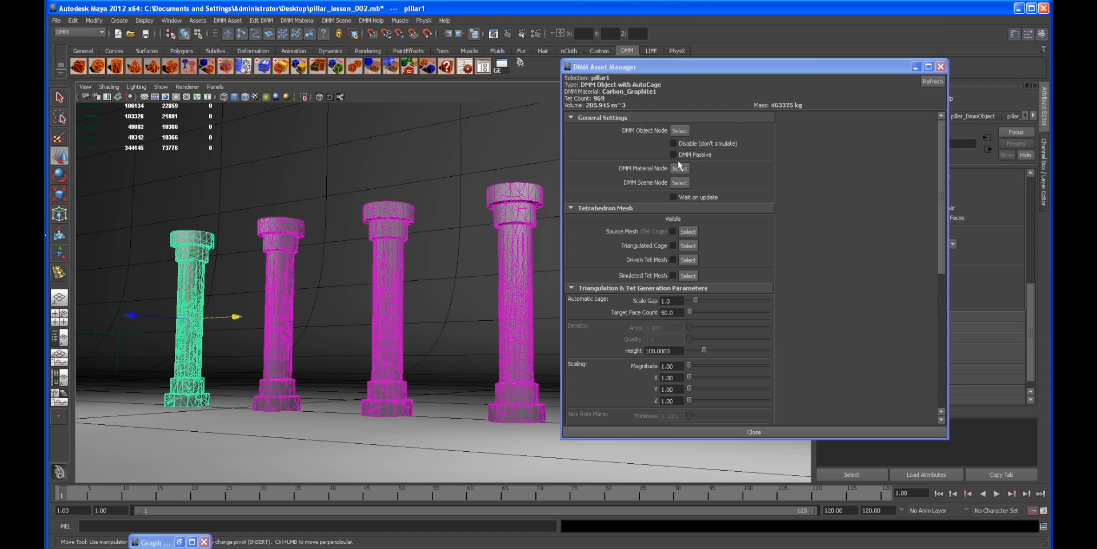
left_click(916, 67)
left_click(404, 166)
mouse_move(509, 232)
right_mouse_down("alt")
mouse_move(482, 235)
mouse_move(457, 215)
mouse_move(522, 228)
right_mouse_up("alt")
middle_click_drag(522, 228, 496, 233, "alt")
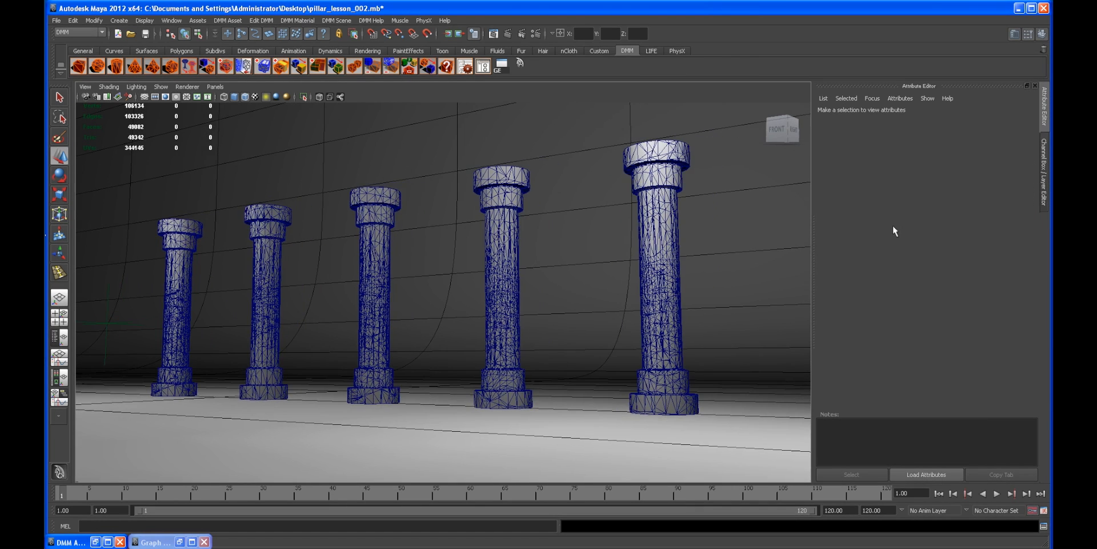
Step: Hide the side editor panels and save the scene
left_click(1045, 172)
left_click(1048, 197)
middle_click_drag(722, 232, 697, 241, "alt")
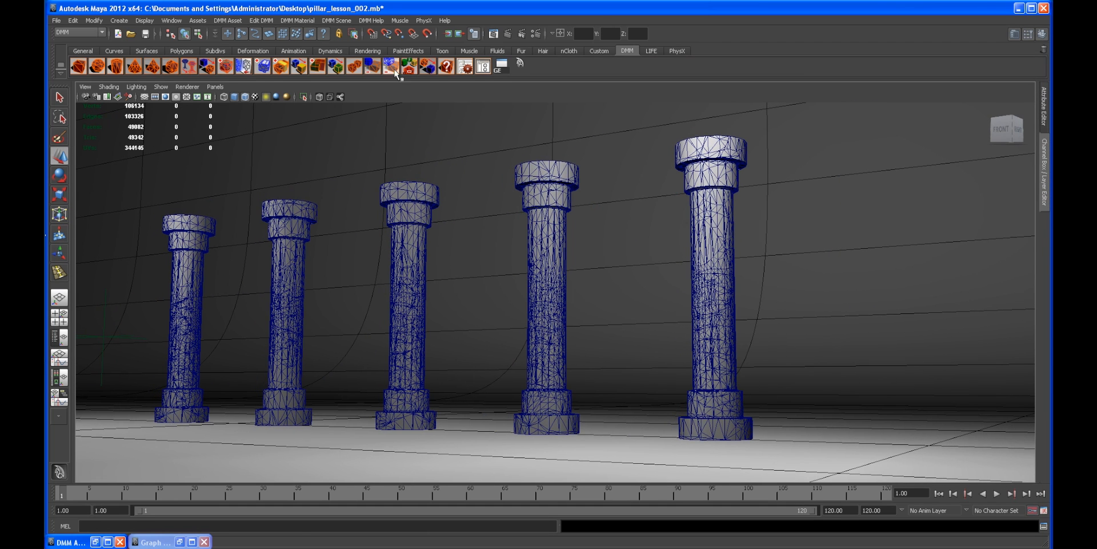
left_click(146, 34)
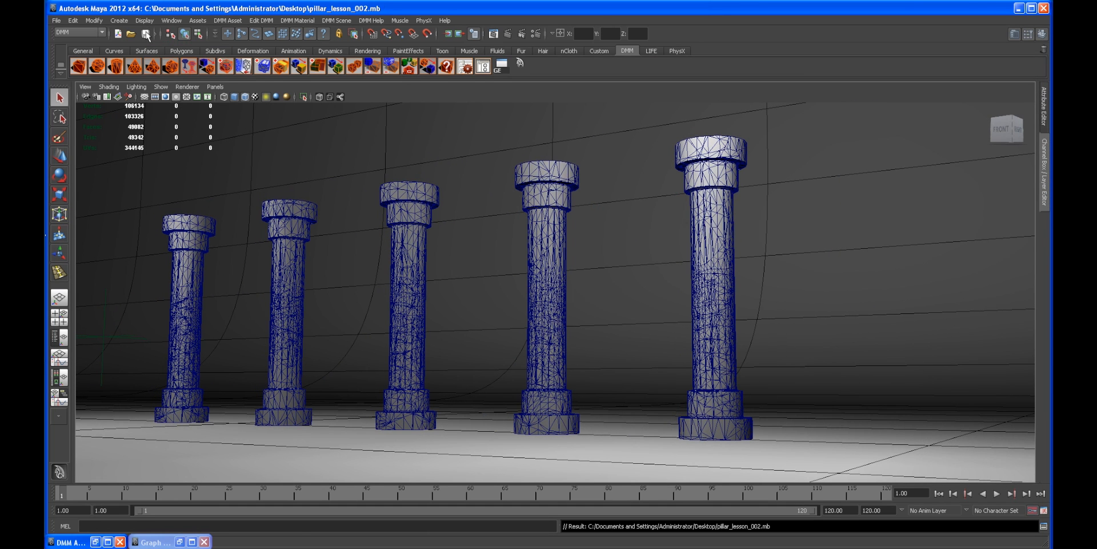
Step: Start and stop playback, then inspect the DMM material assigned to several pillars
left_click(998, 493)
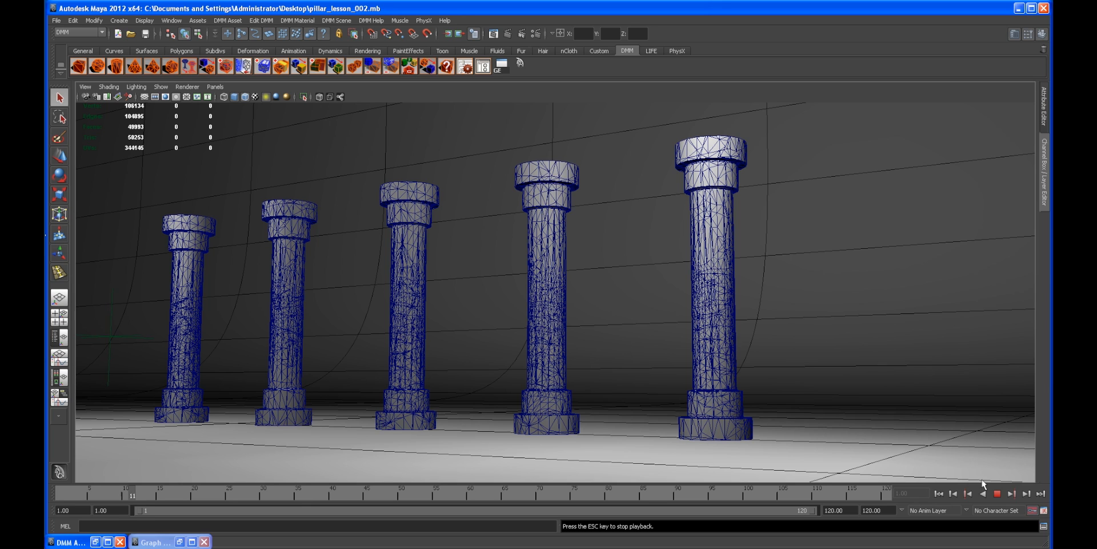
left_click(998, 494)
left_click(562, 270)
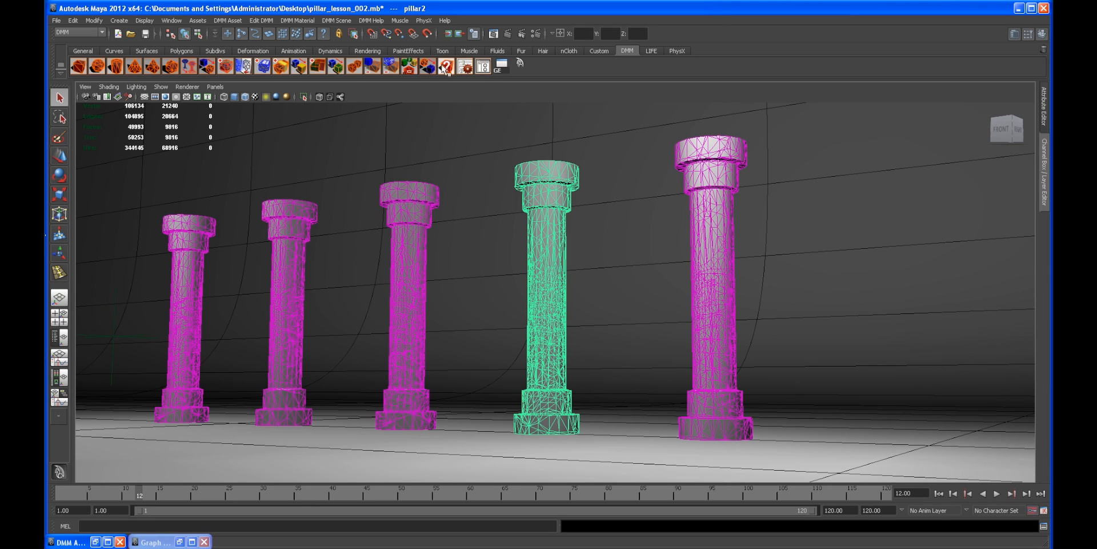
left_click(466, 67)
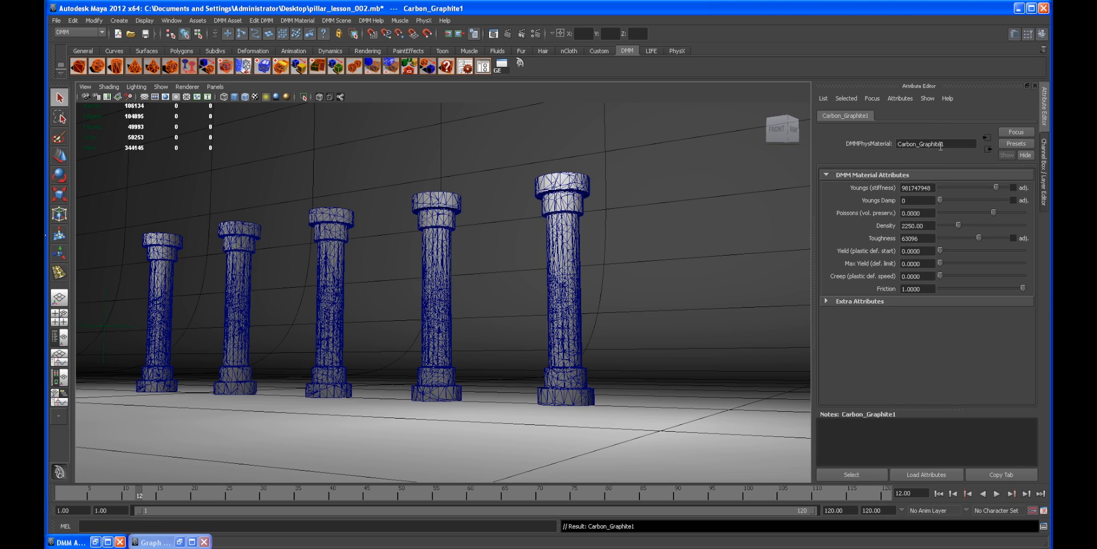
left_click(556, 187)
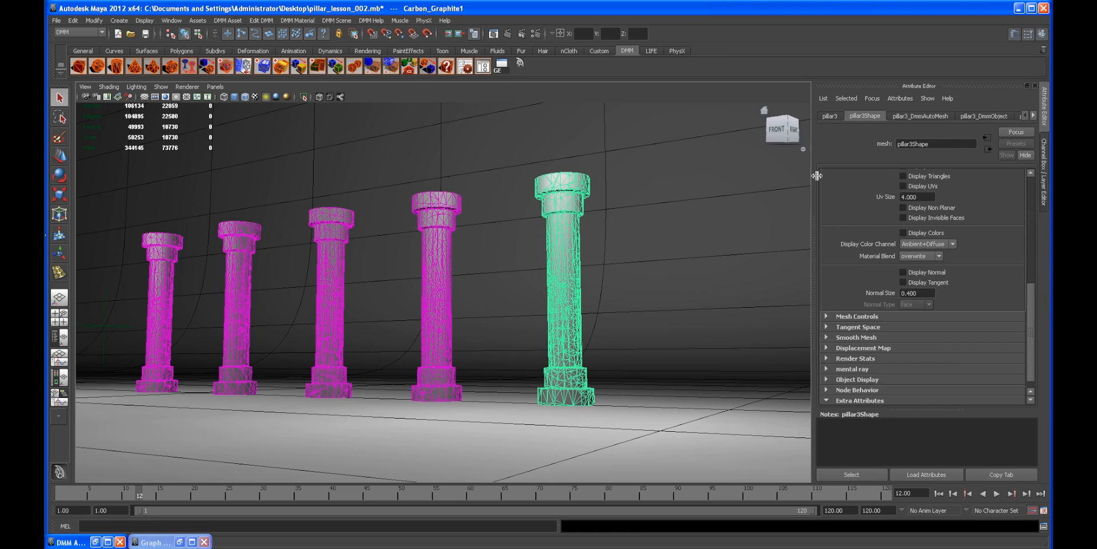
left_click(466, 66)
left_click(447, 203)
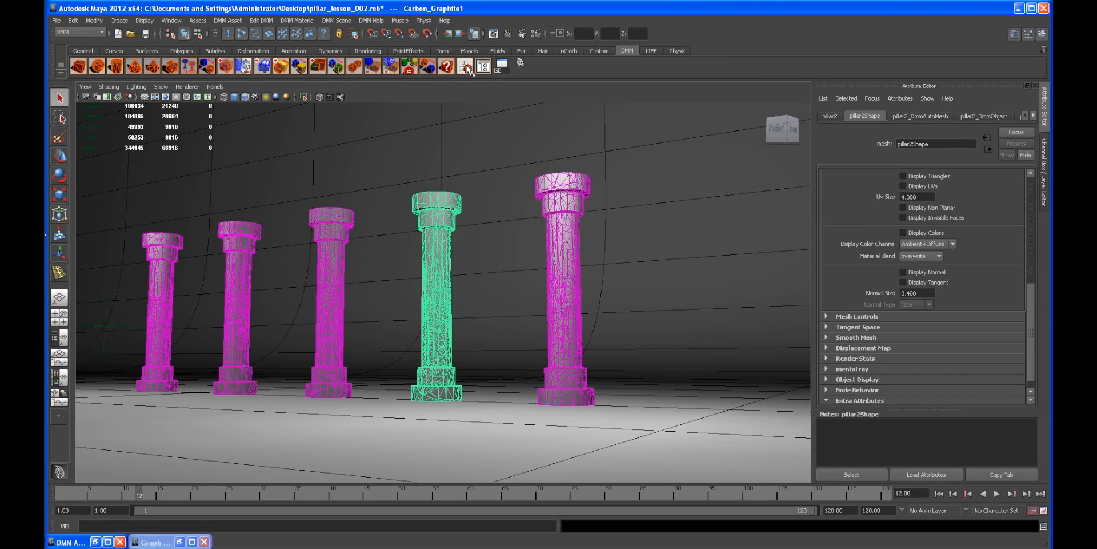
left_click(466, 67)
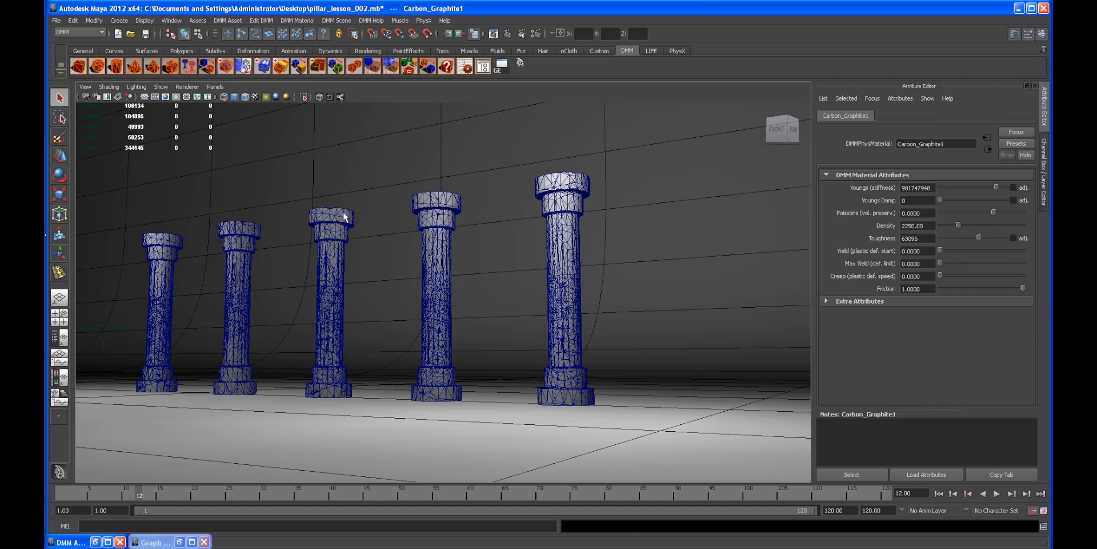
left_click(344, 219)
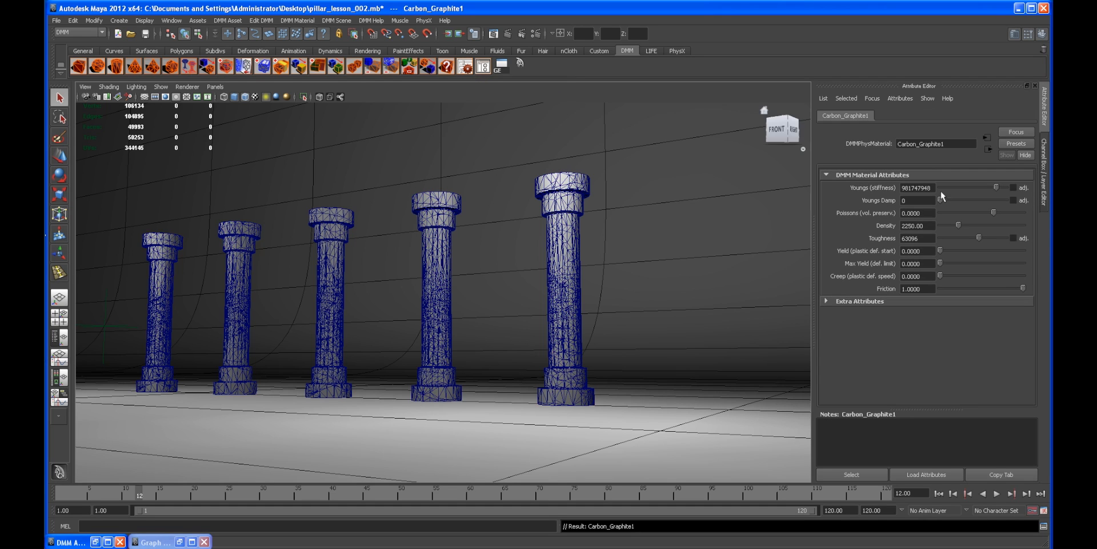
left_click(1045, 162)
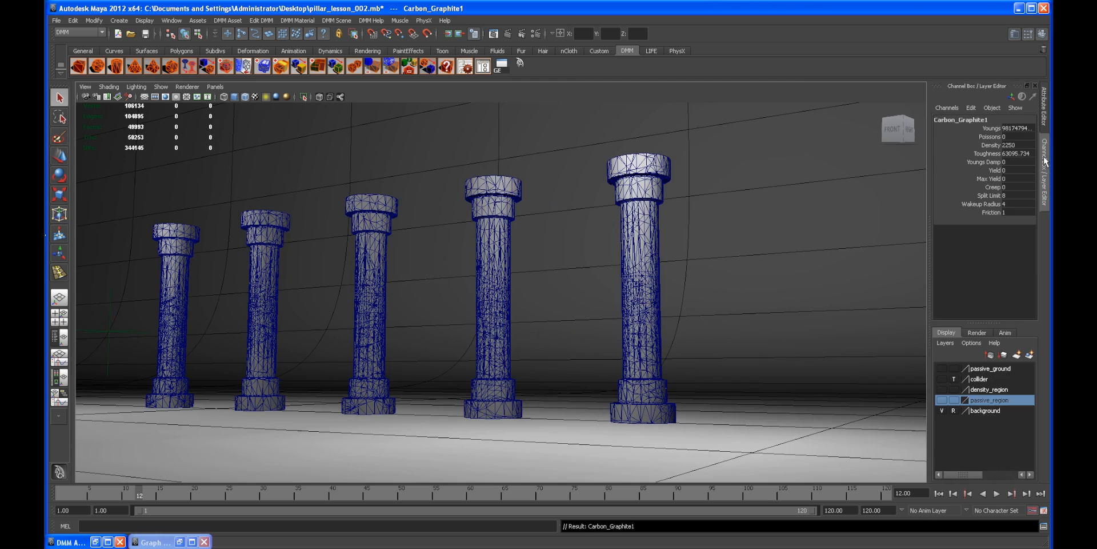
left_click(1045, 162)
middle_click_drag(470, 262, 492, 262, "alt")
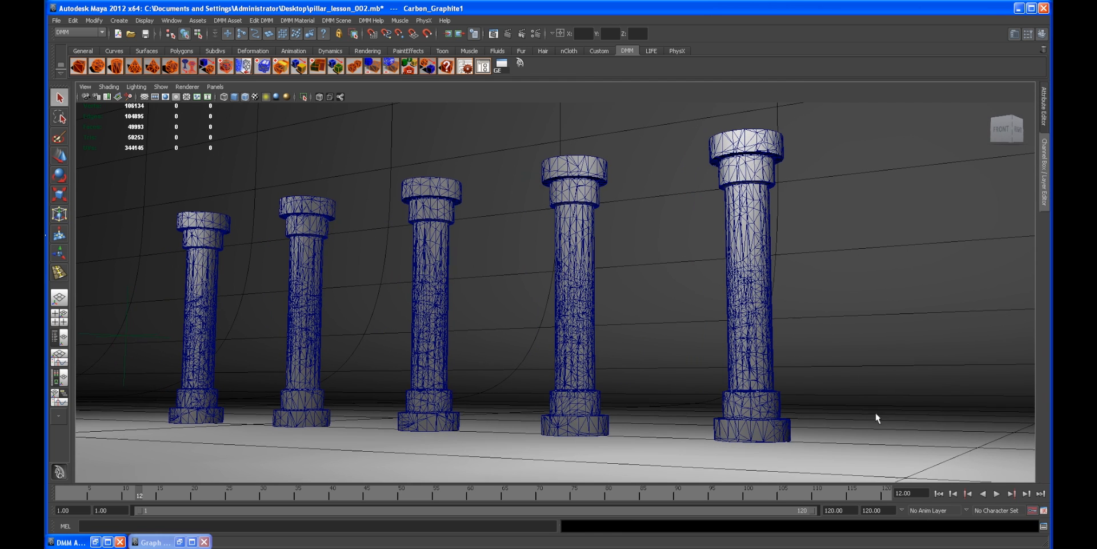
Step: Play the destruction simulation from frame 1, stop it, and rewind to the start
left_click(939, 494)
left_click(997, 492)
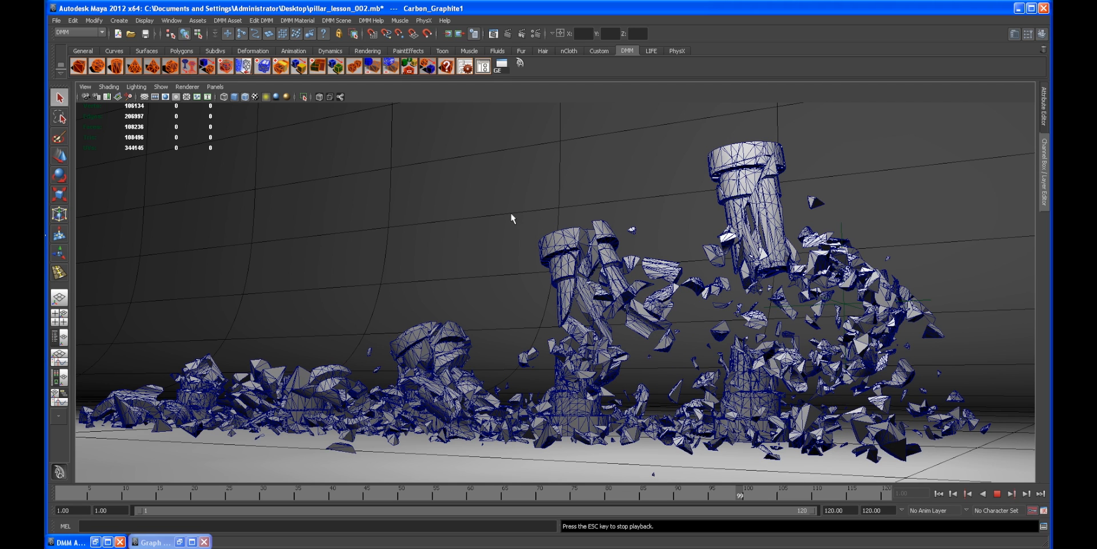
key("Escape")
left_click_drag(511, 217, 556, 305, "alt")
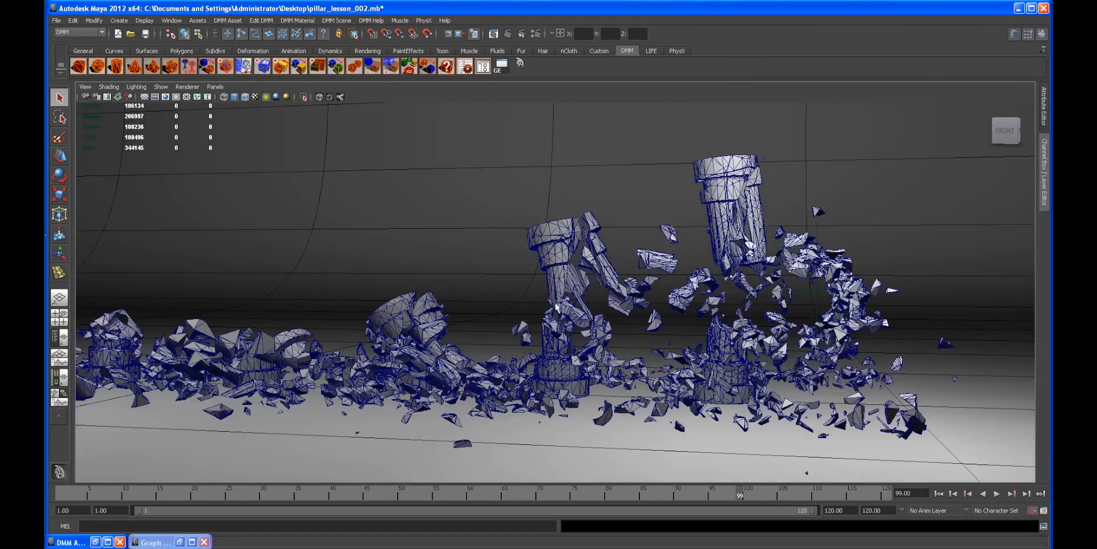
left_click(939, 493)
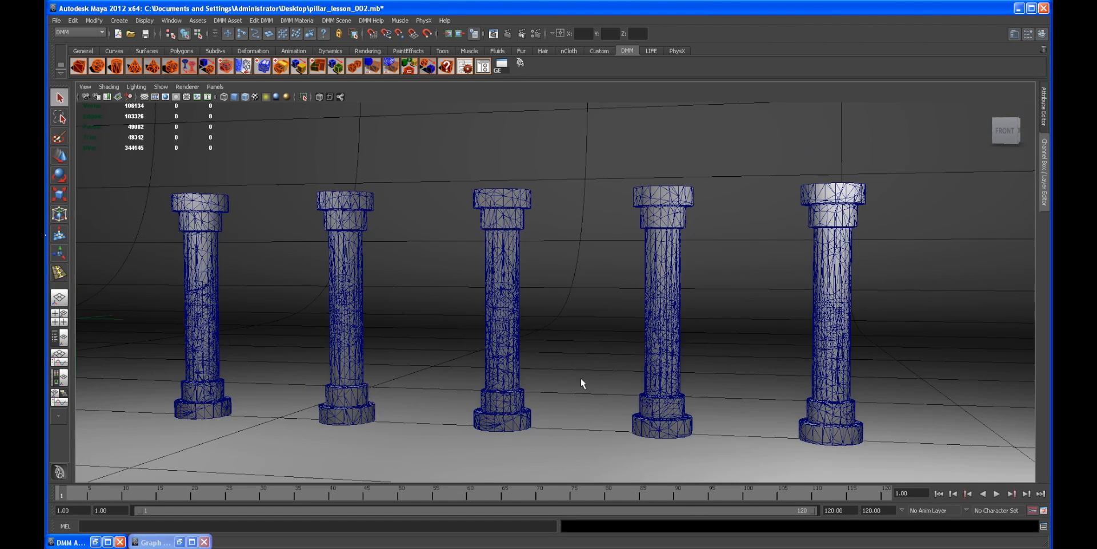